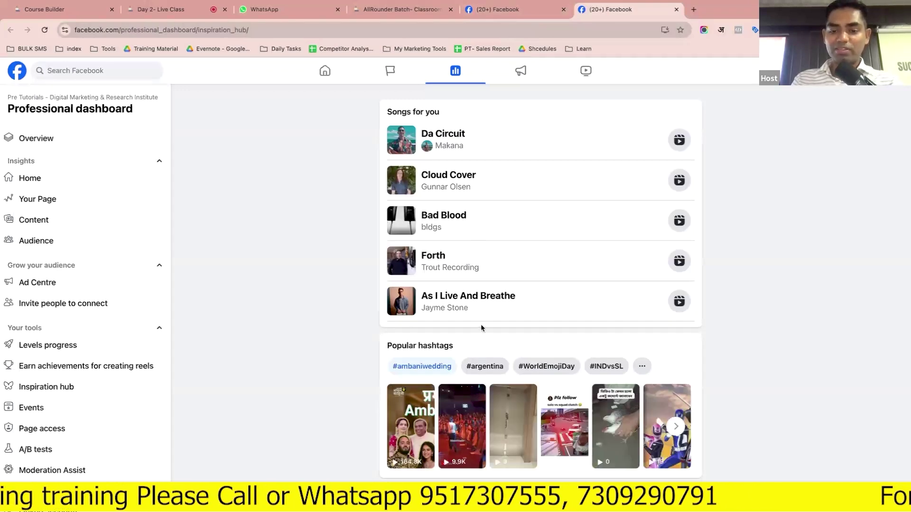
Close the duplicate Facebook tab and open the Page's Events dashboard via Inspiration hub
triple_click(429, 346)
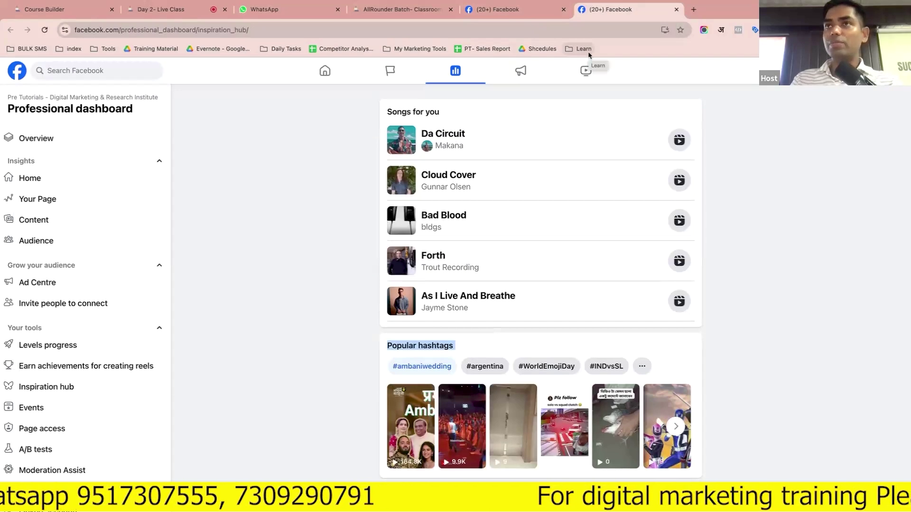
left_click(676, 9)
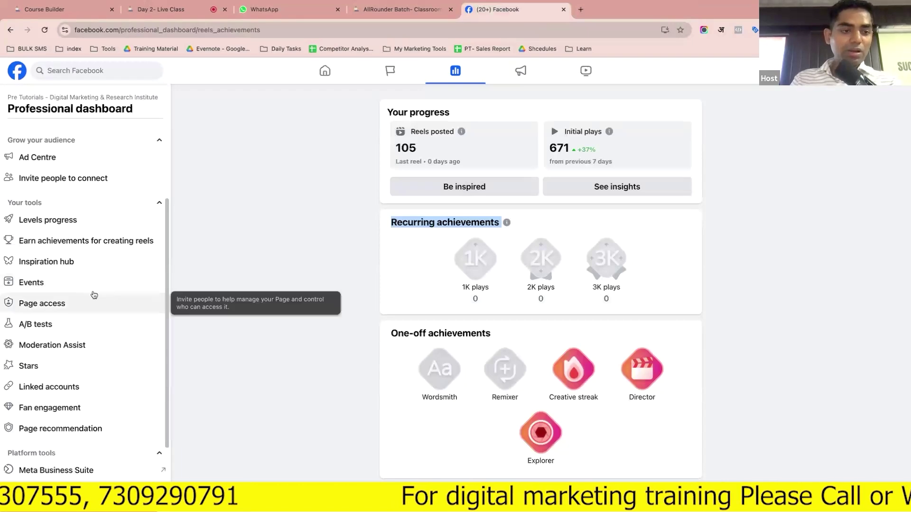
left_click(92, 263)
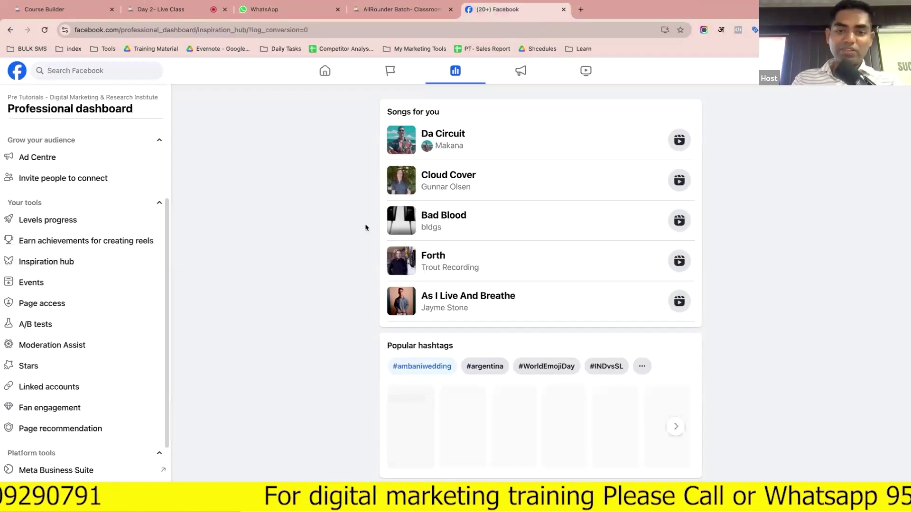
left_click(79, 282)
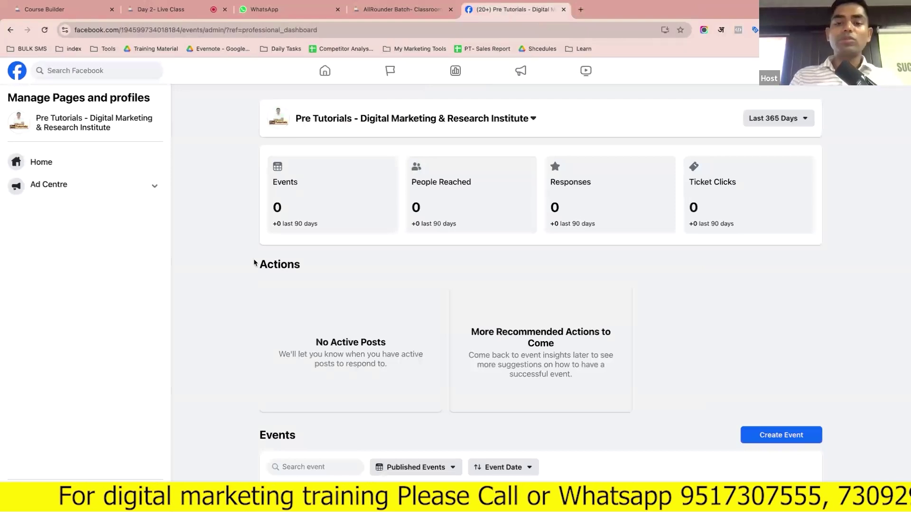
Look over the Events dashboard metric cards, then start a new event with Create Event
scroll(254, 263, "down", 2)
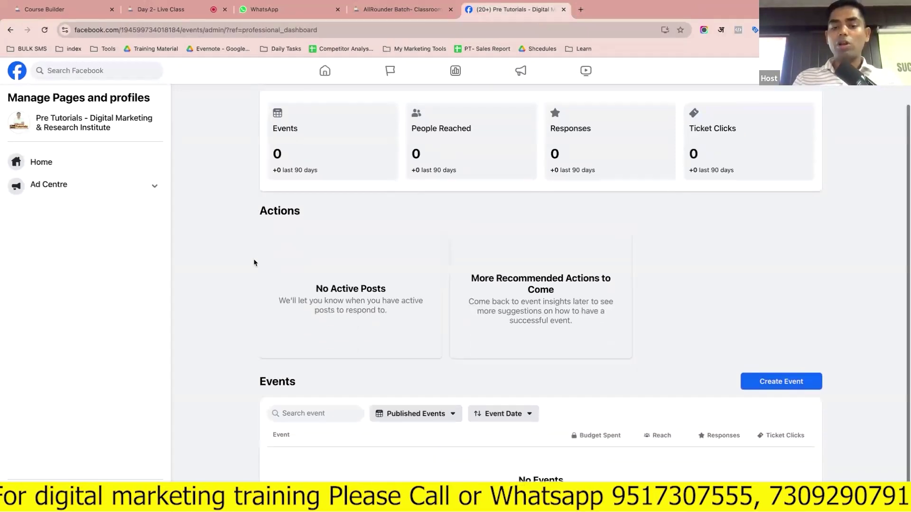
scroll(254, 262, "down", 1)
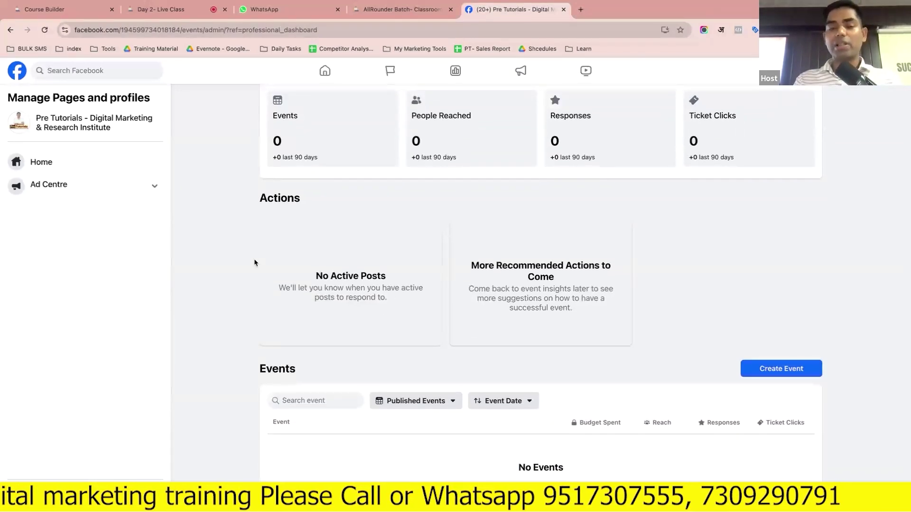
scroll(325, 286, "up", 2)
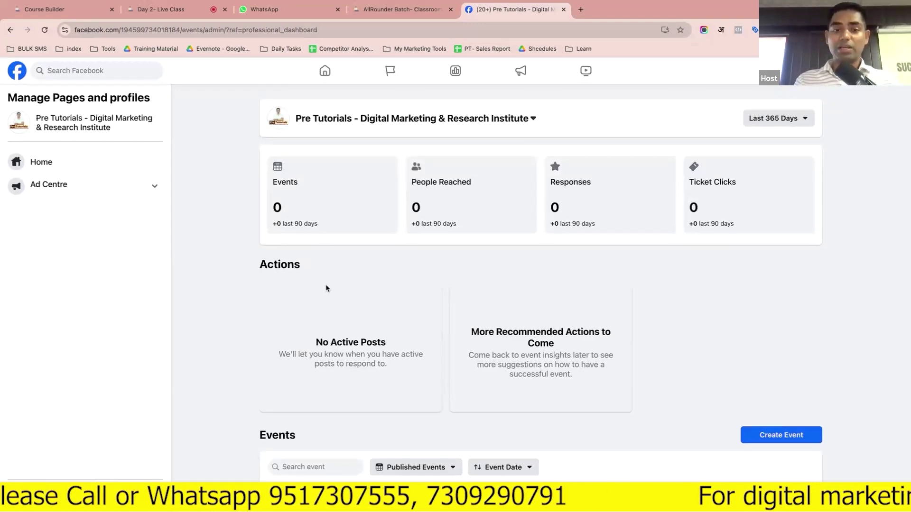
mouse_move(296, 195)
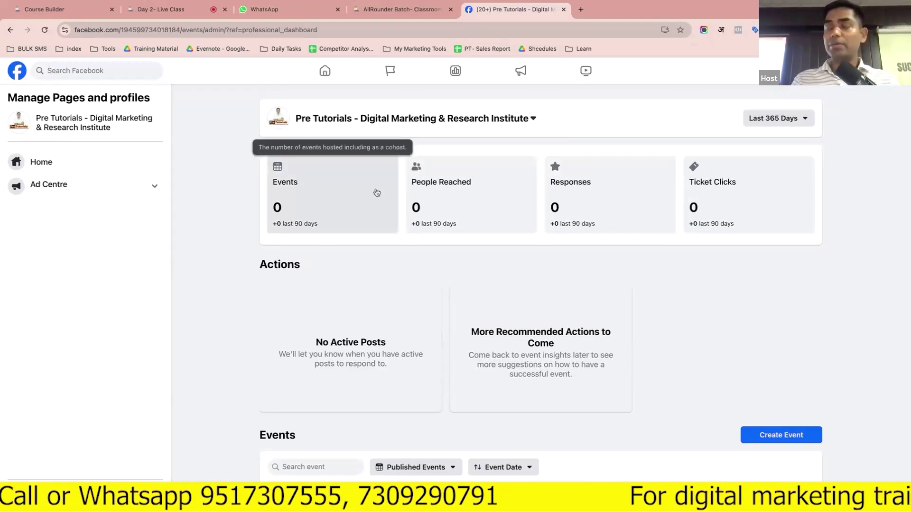
mouse_move(710, 191)
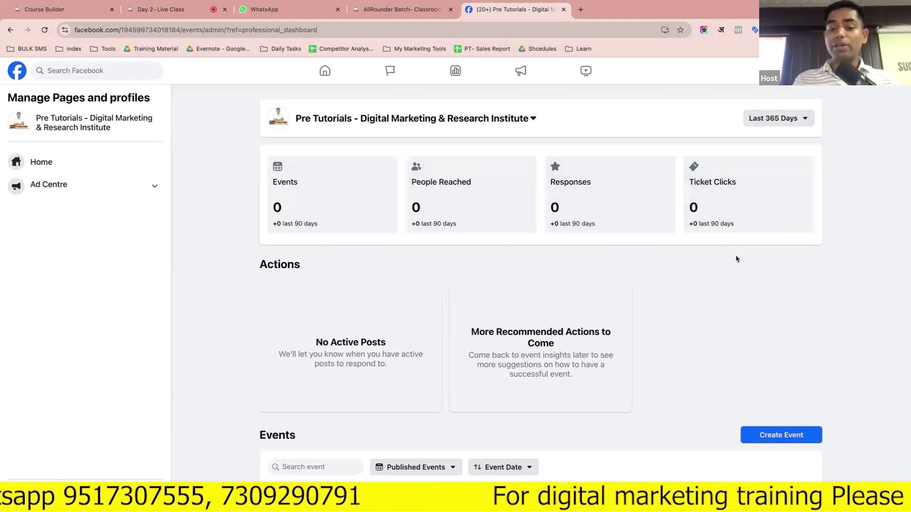
left_click(765, 436)
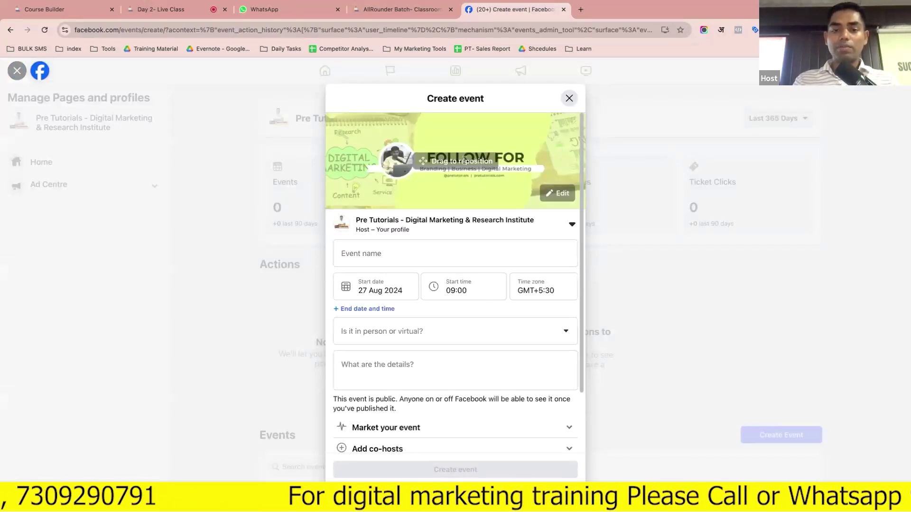
Name the event 'Digital Marketing Bootcamp' and move its start date to 31 August 2024
left_click(407, 254)
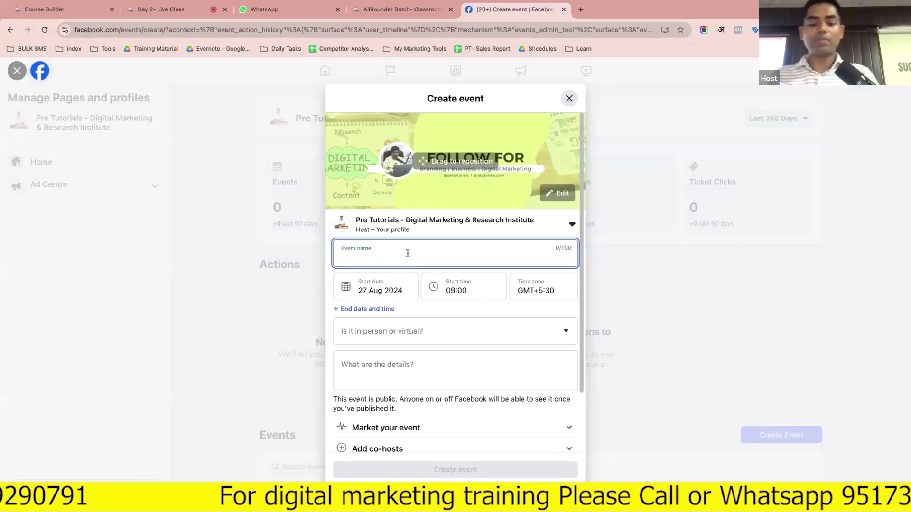
type("Digital Marketing Bootcamp")
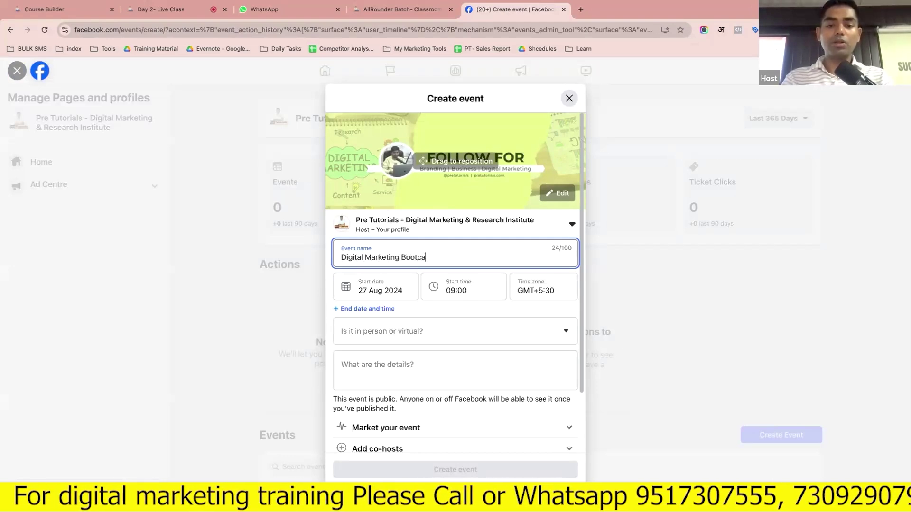
left_click(394, 290)
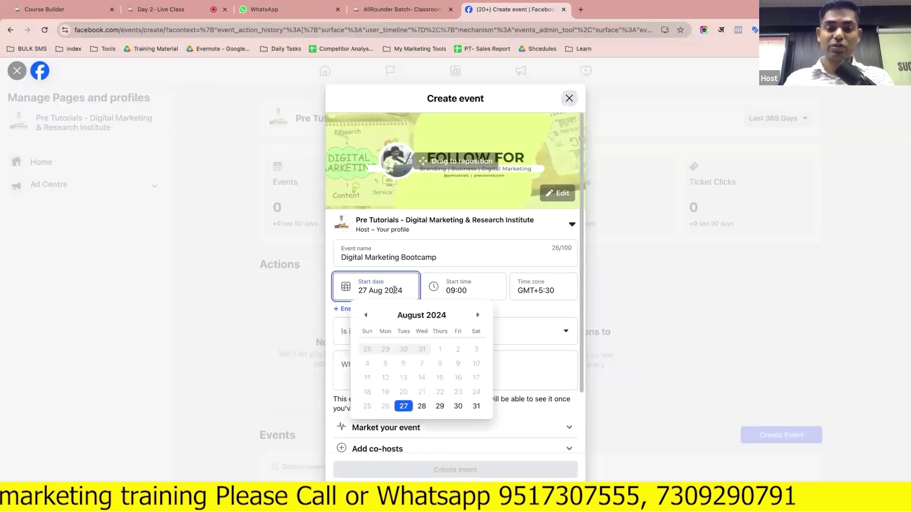
left_click(476, 406)
left_click(451, 332)
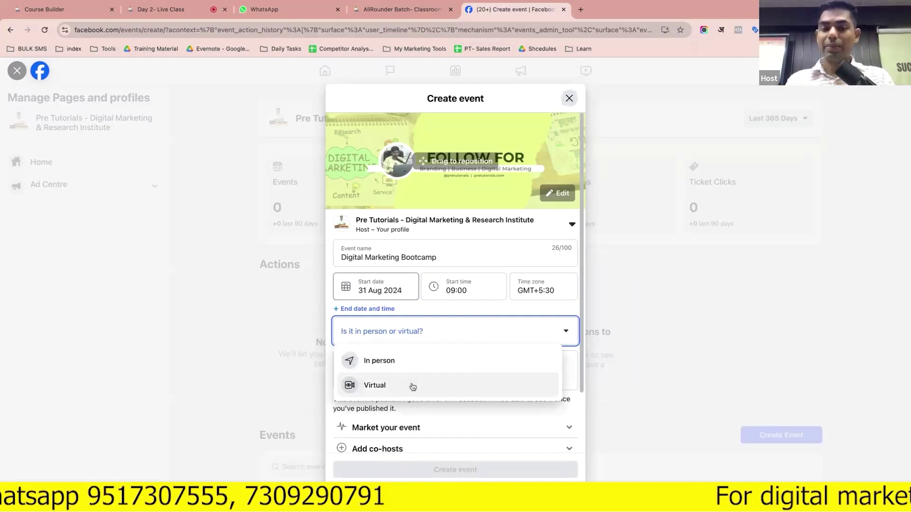
Try the Virtual event options: external link, Facebook Live and other participation
left_click(412, 387)
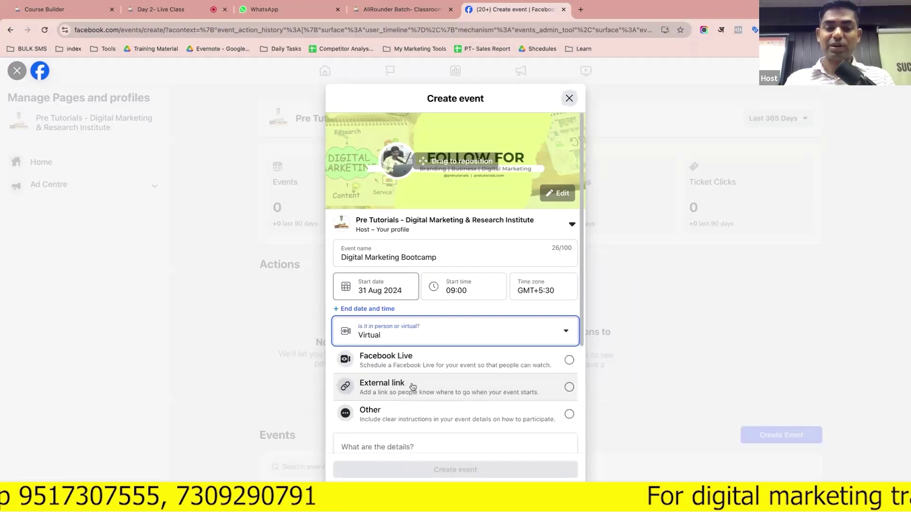
scroll(413, 387, "down", 2)
scroll(412, 384, "down", 2)
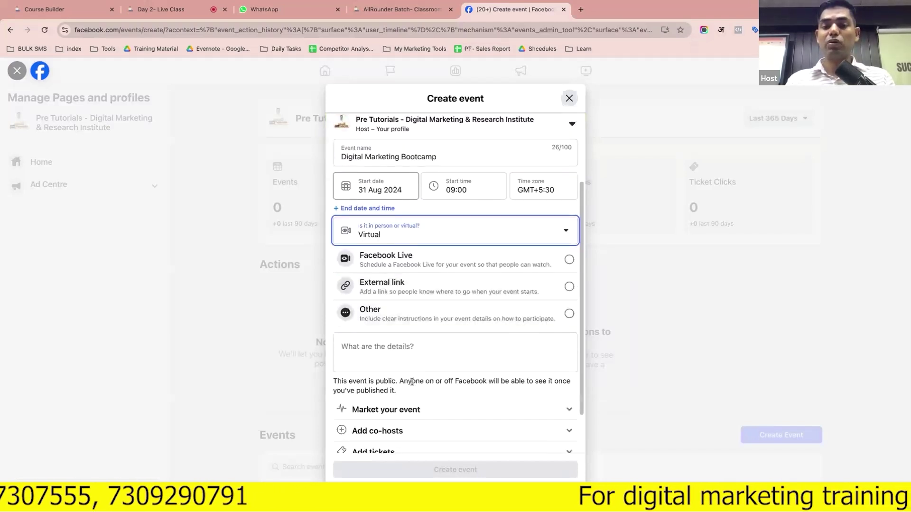
left_click(454, 281)
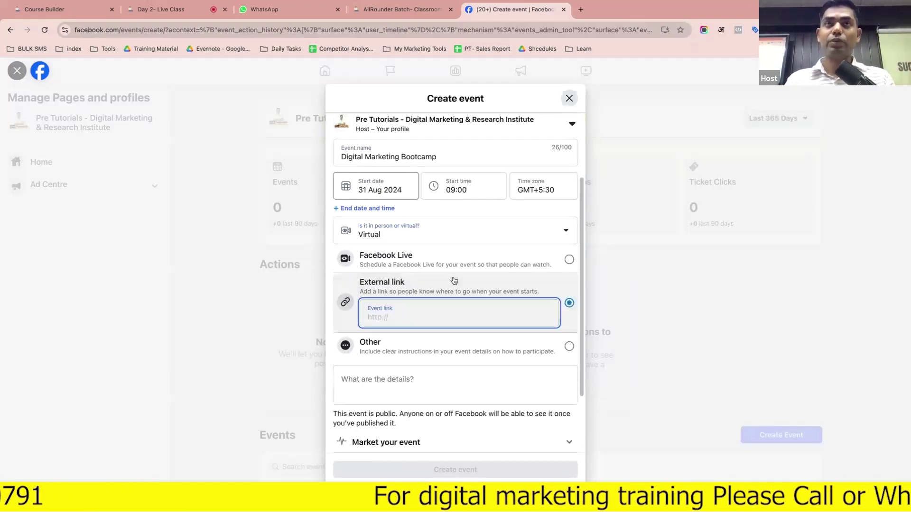
left_click(434, 258)
scroll(438, 253, "down", 1)
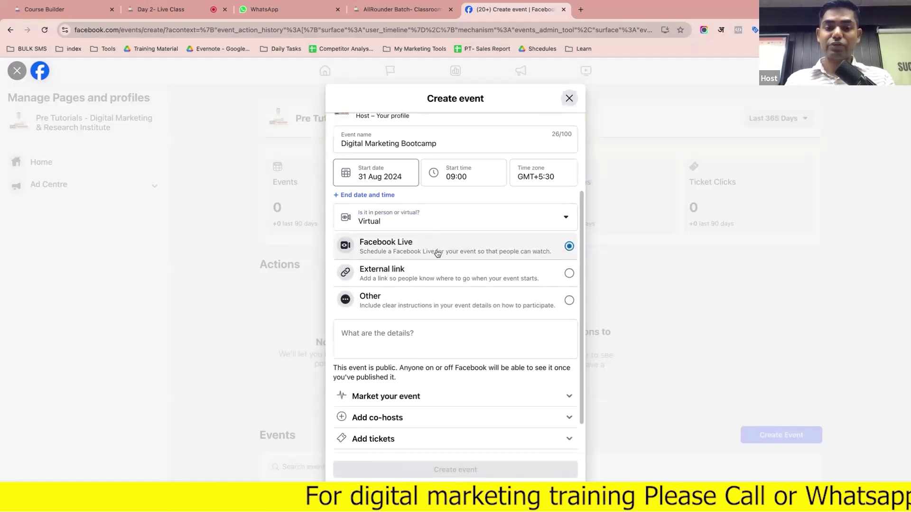
left_click(440, 294)
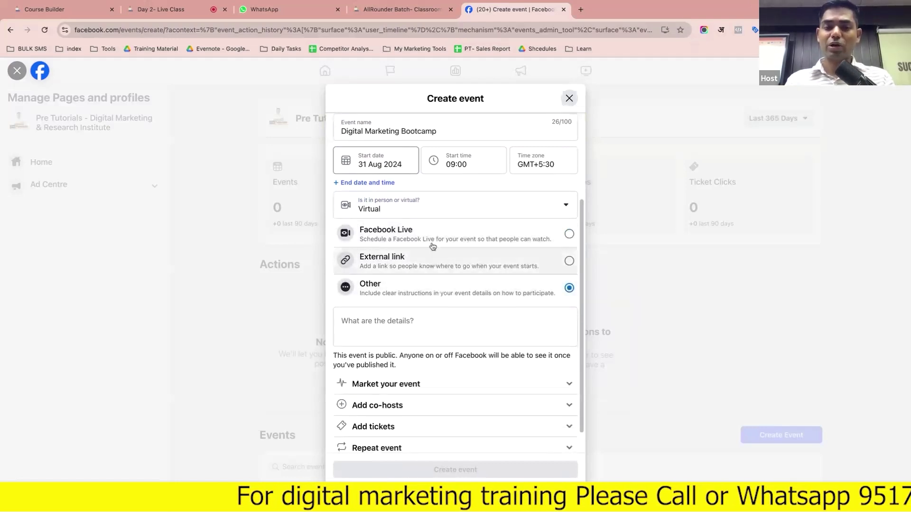
Switch the event to In person with Uday Ganj as location, and expand Market your event
left_click(428, 204)
left_click(417, 235)
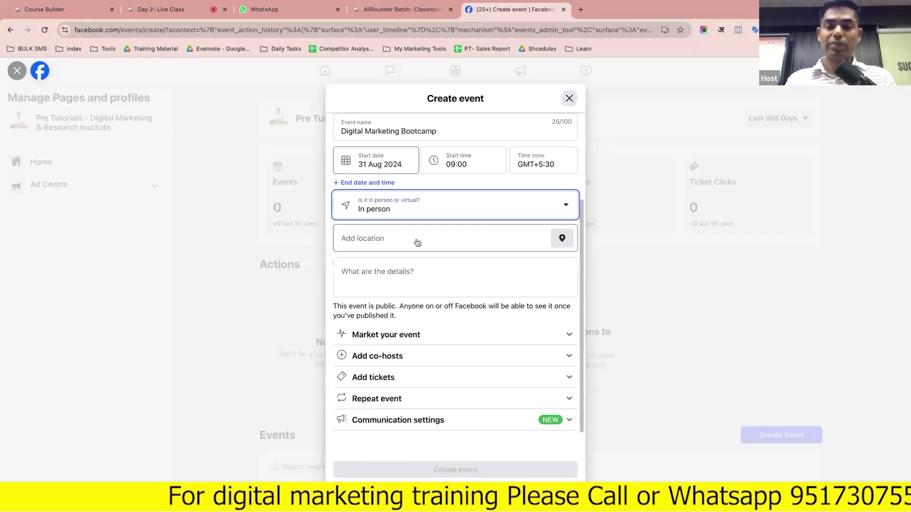
left_click(413, 260)
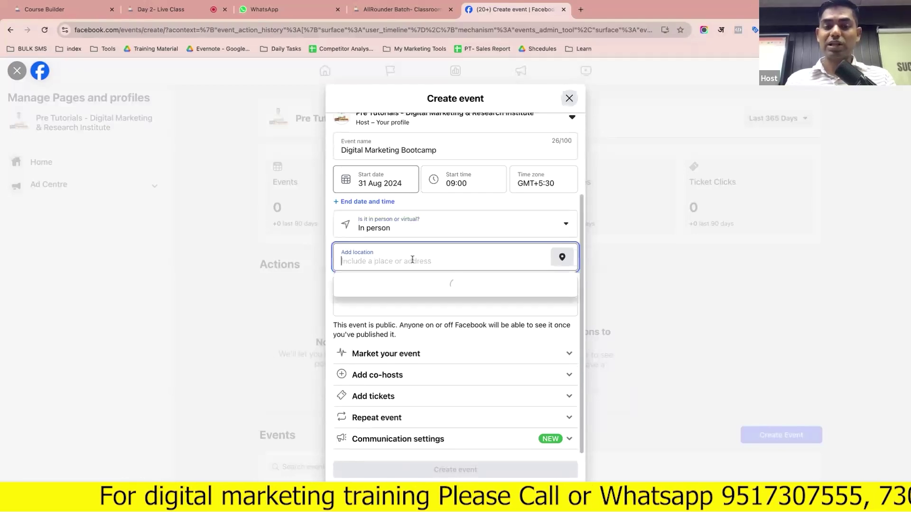
left_click(390, 292)
left_click(388, 289)
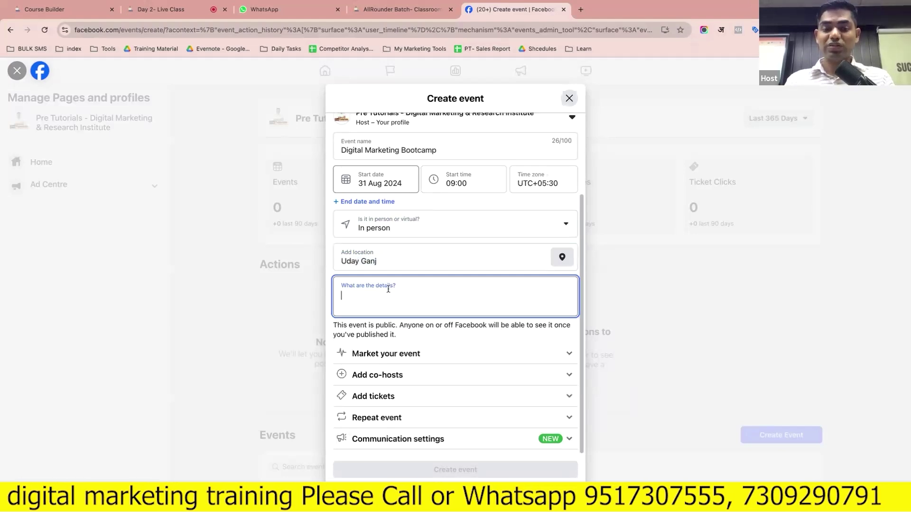
left_click(407, 354)
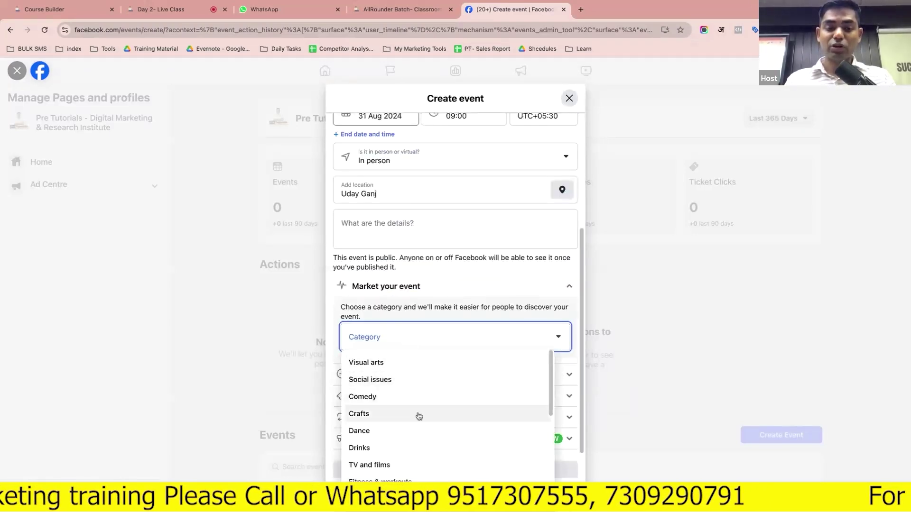
Set the event category to Gardening and look at co-host and ticket link options
scroll(419, 416, "down", 2)
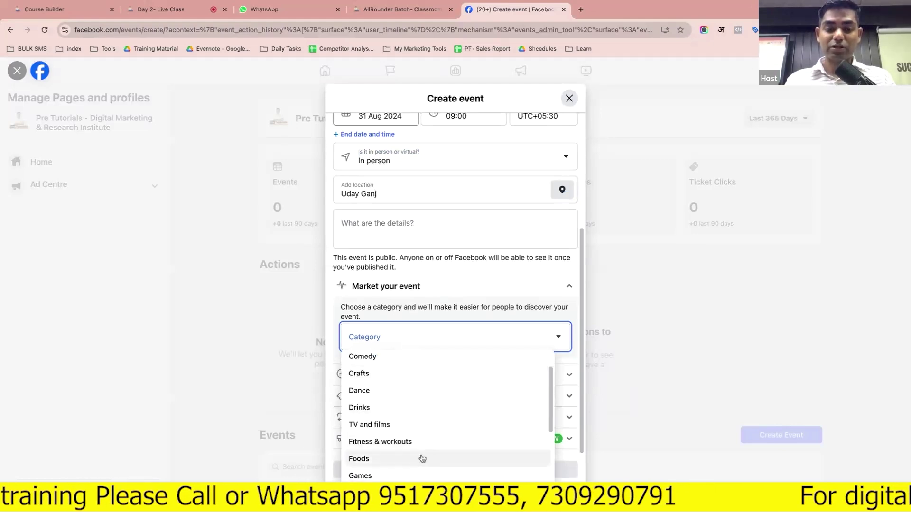
scroll(422, 458, "down", 2)
left_click(413, 441)
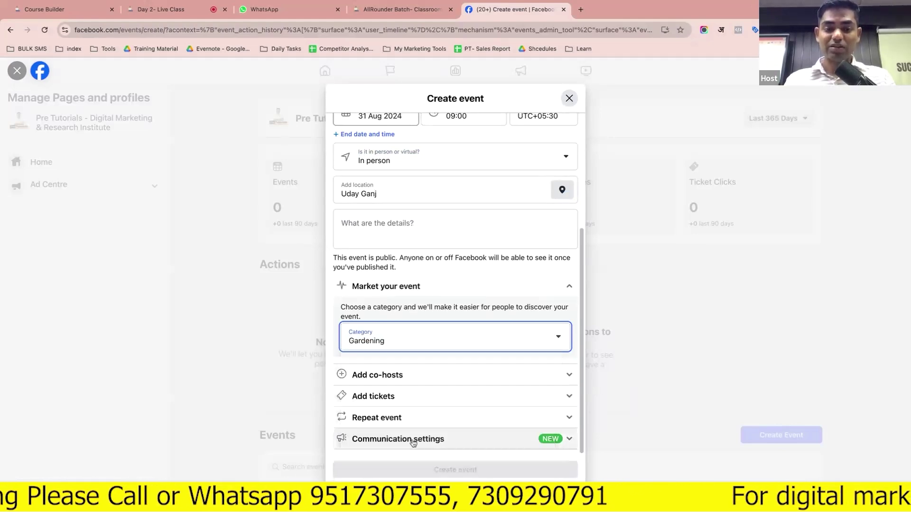
left_click(406, 380)
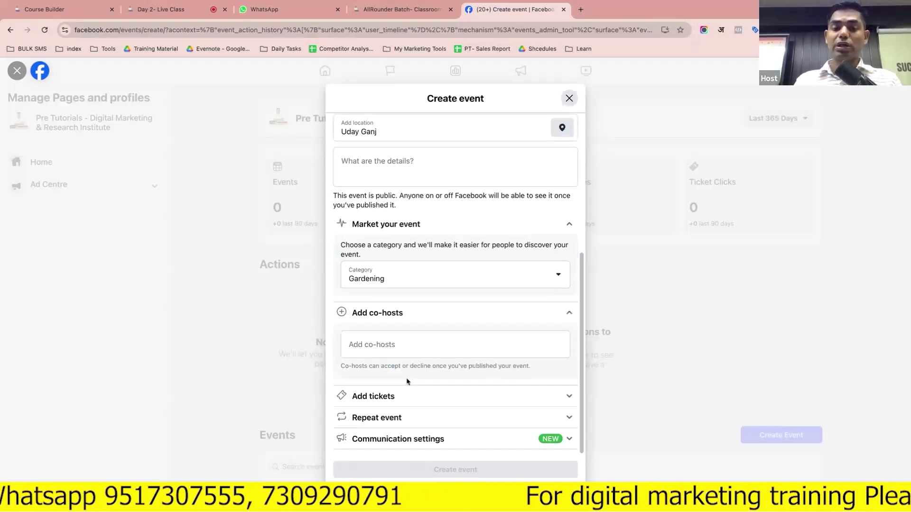
left_click(413, 397)
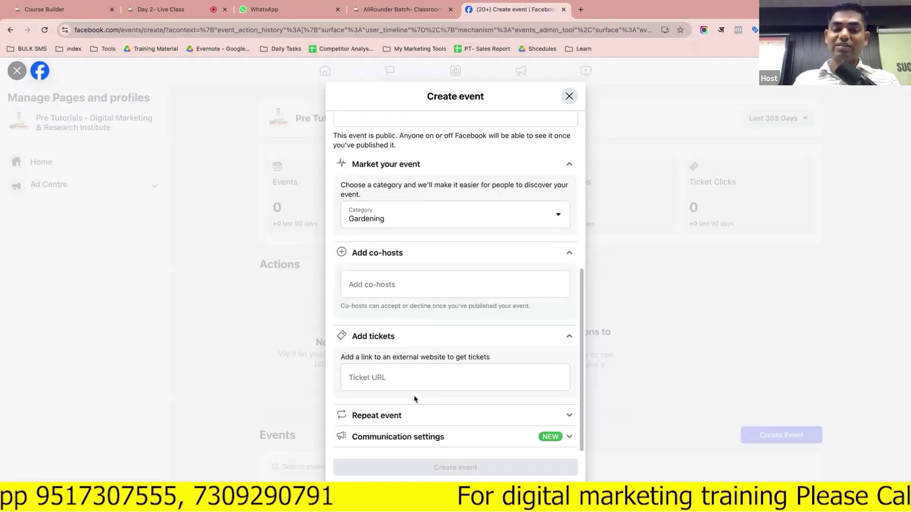
left_click(406, 378)
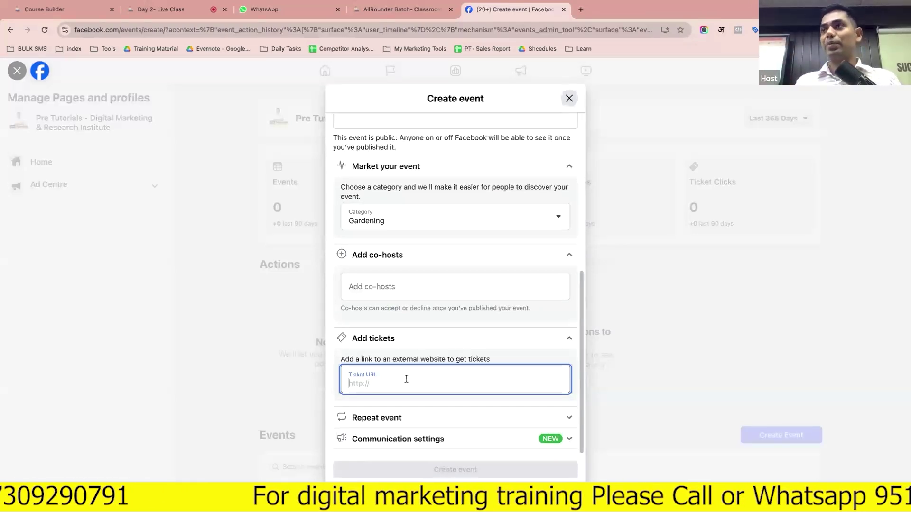
Keep the repeat frequency at Never and expand the Communication settings
left_click(418, 416)
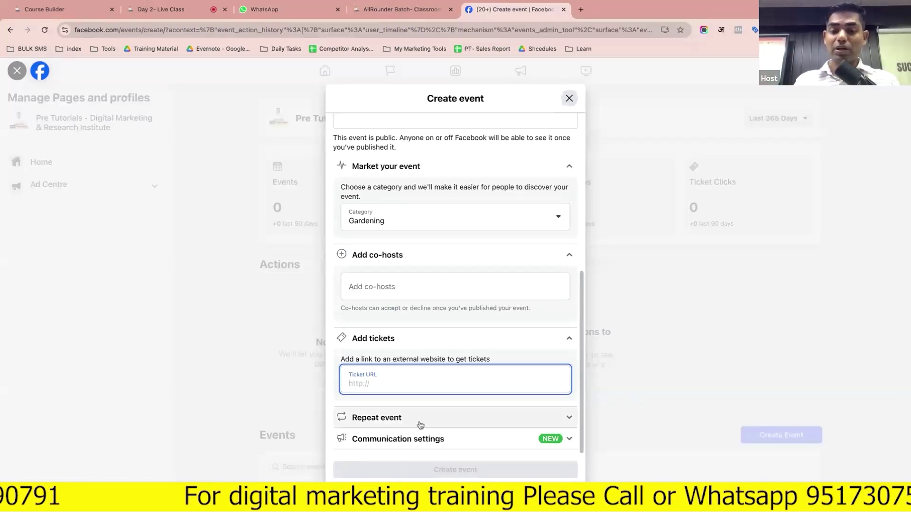
scroll(419, 424, "down", 2)
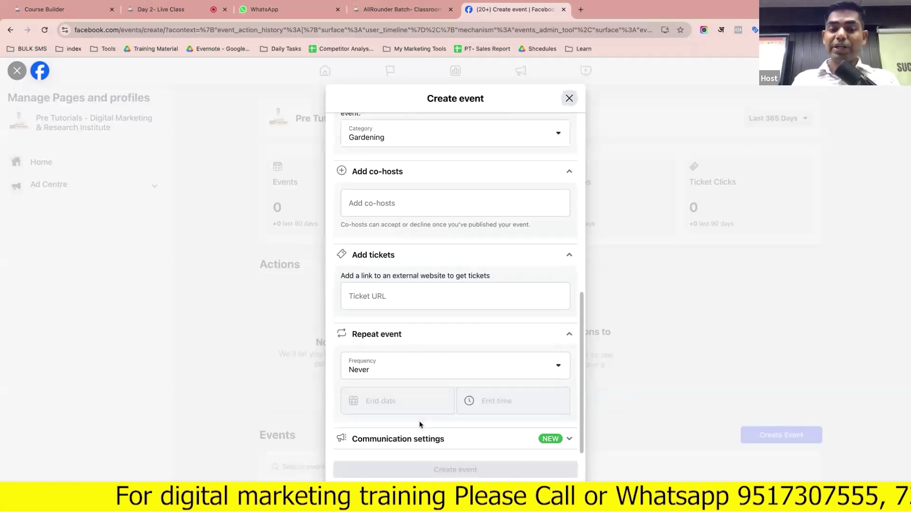
left_click(384, 364)
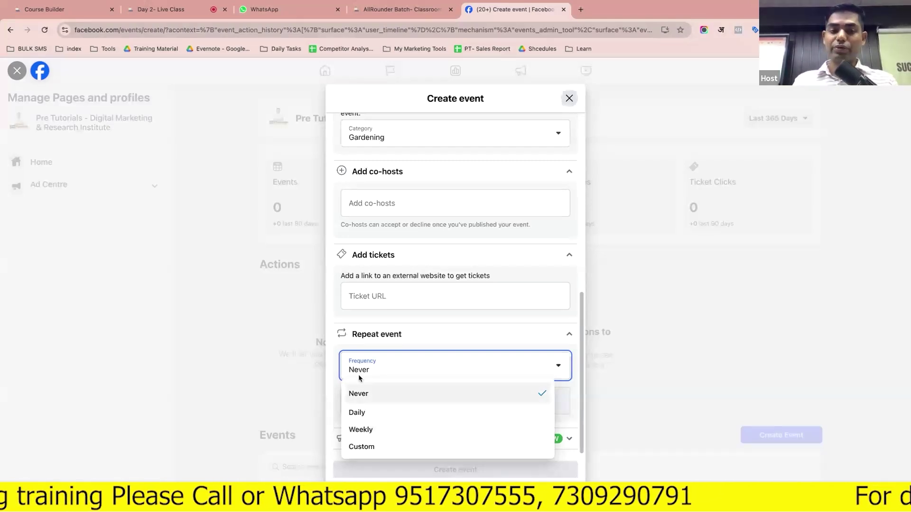
left_click(326, 340)
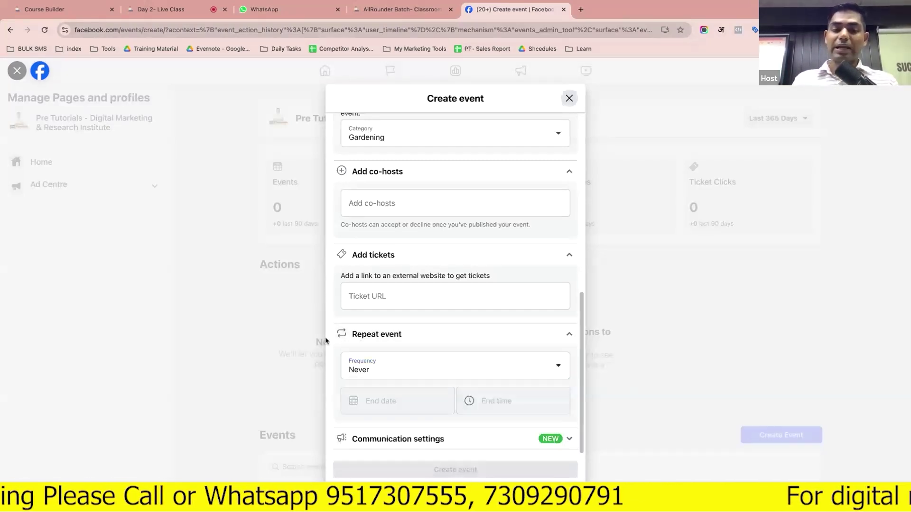
left_click(415, 440)
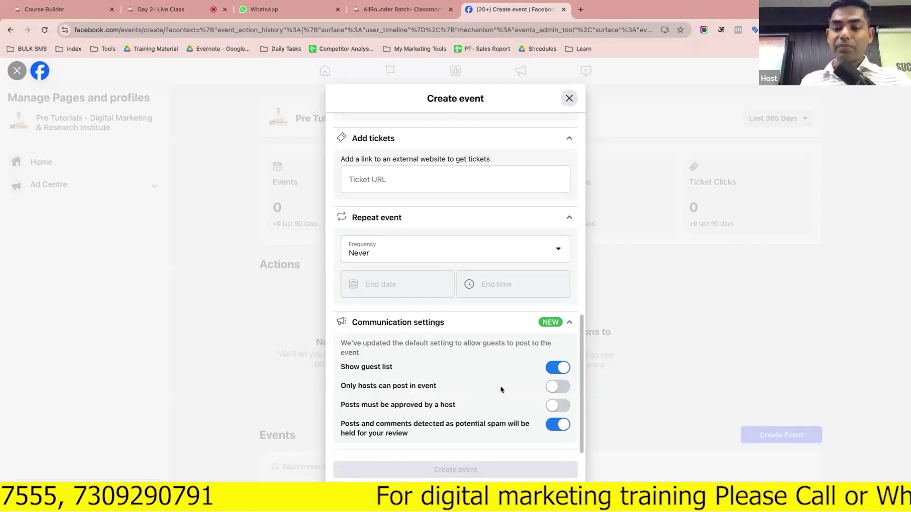
Restrict posting in the event to hosts only
left_click(557, 389)
left_click(558, 390)
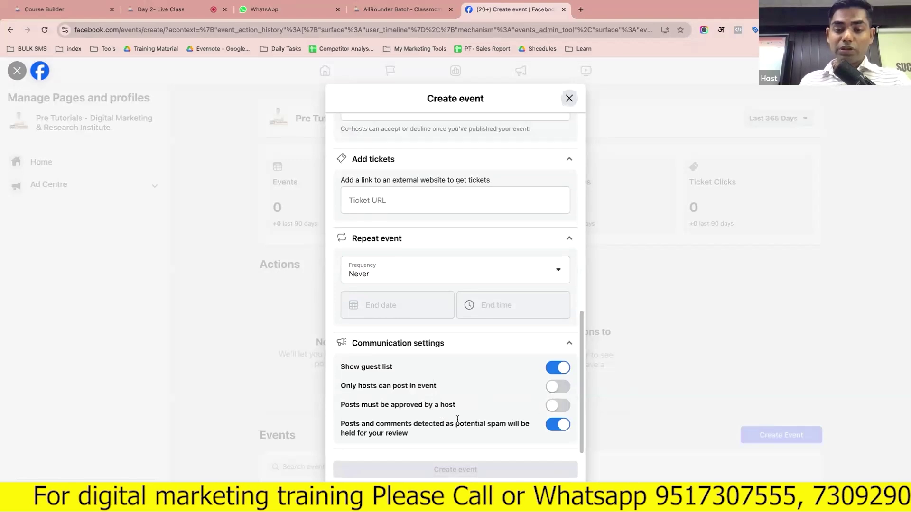
left_click(557, 406)
left_click(558, 386)
scroll(491, 322, "up", 2)
scroll(491, 321, "up", 8)
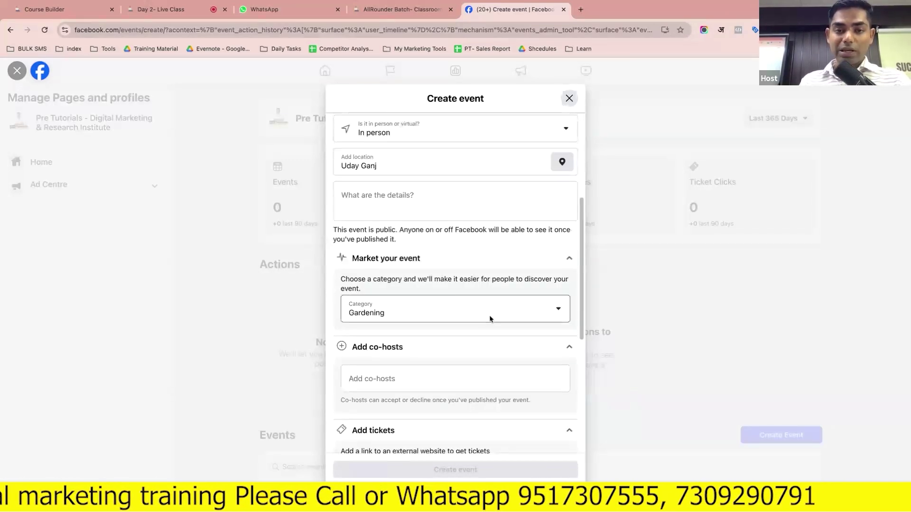
Make the event virtual on Facebook Live with details 'Learn gardening', and create it
left_click(425, 233)
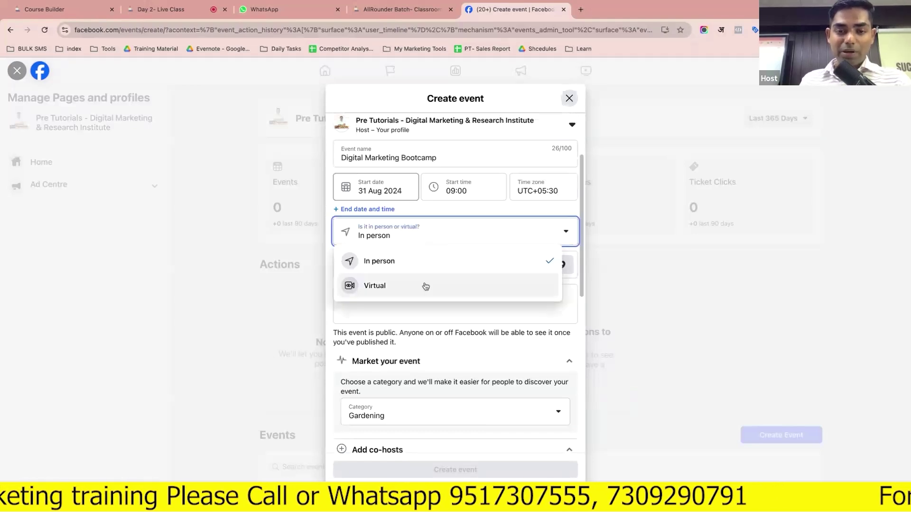
left_click(425, 284)
left_click(387, 247)
scroll(435, 332, "down", 1)
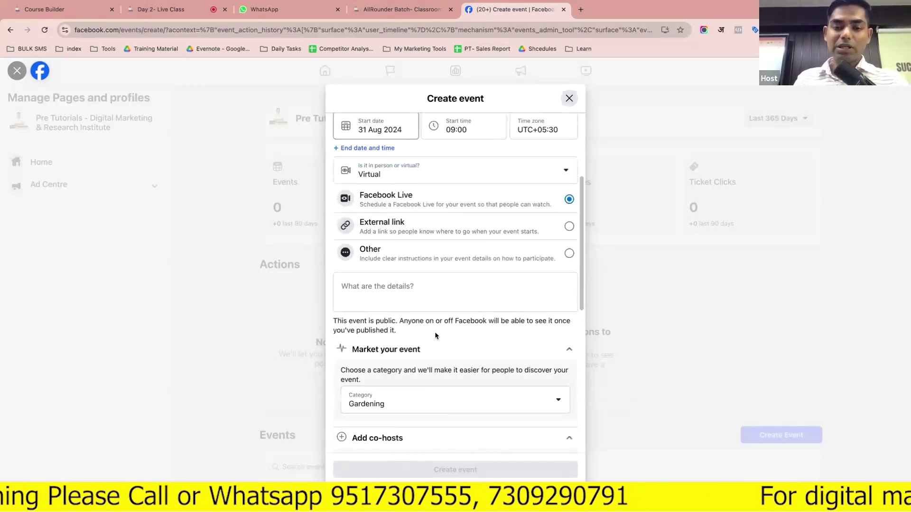
left_click(438, 295)
type("Le")
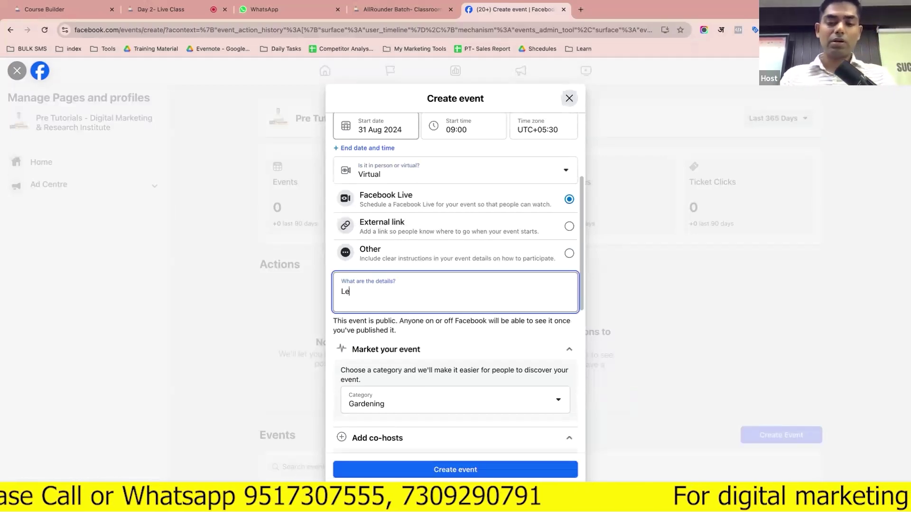
type("arn ga")
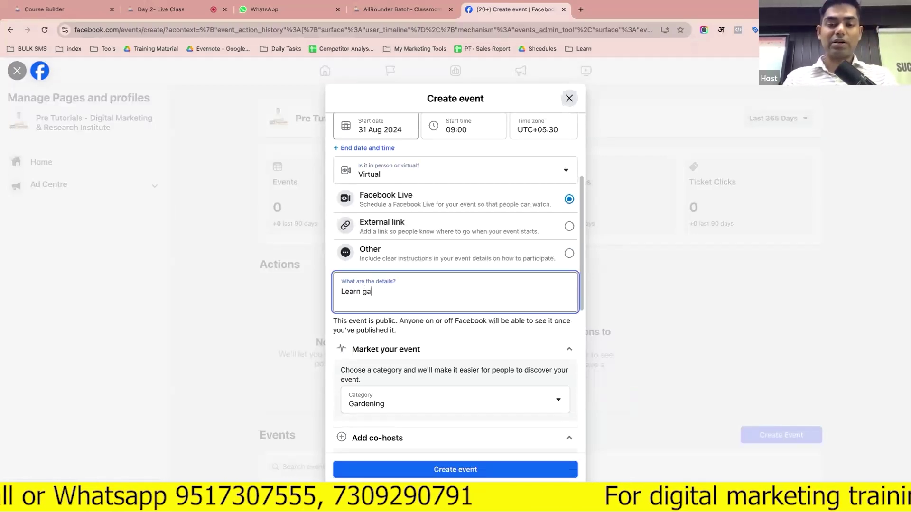
type("rde")
key("BackSpace")
type("dening")
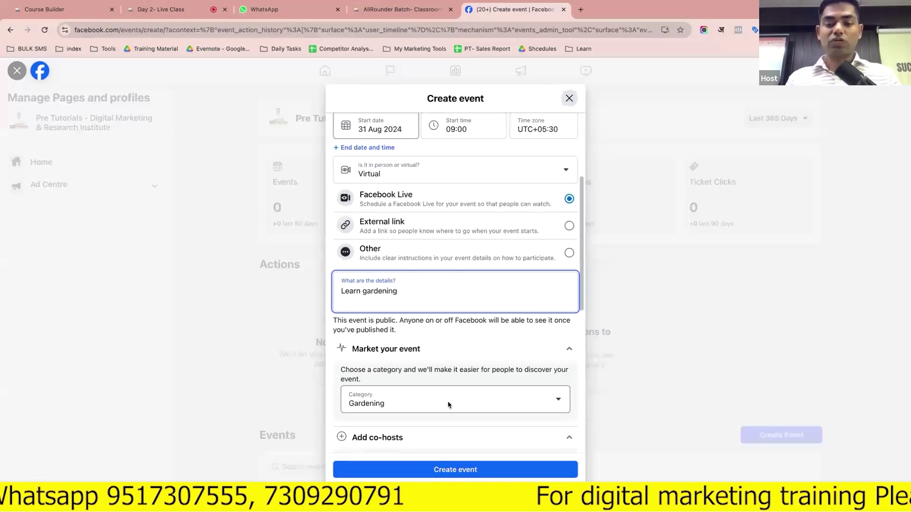
scroll(450, 405, "down", 2)
left_click(460, 469)
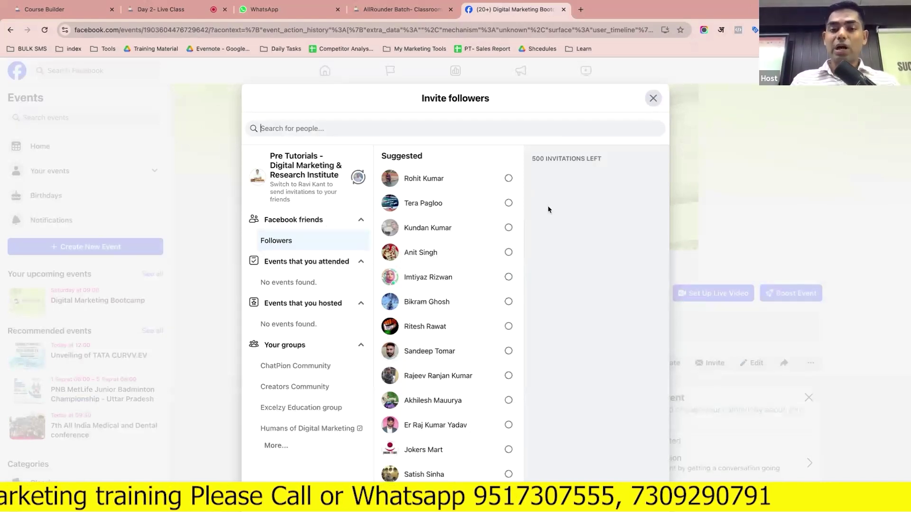
Select the first suggested follower to invite, leaving 499 invitations
triple_click(541, 159)
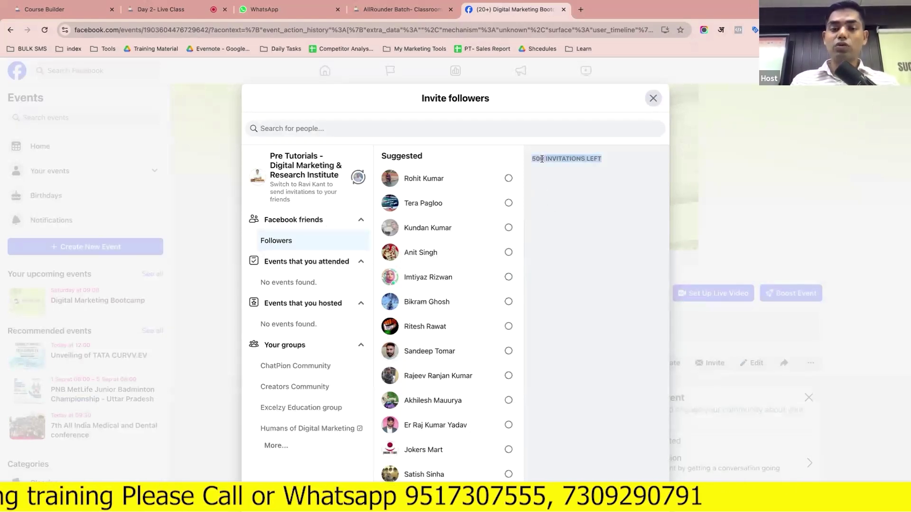
scroll(458, 307, "down", 5)
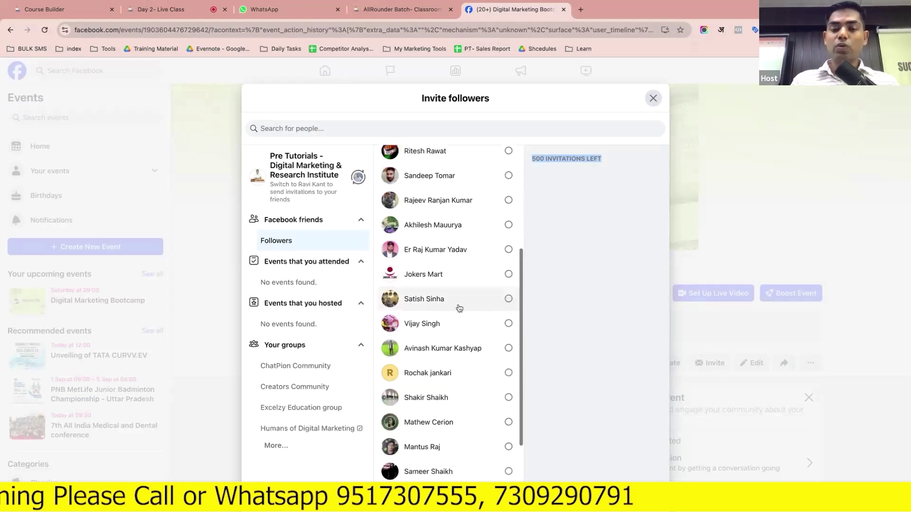
scroll(465, 284, "up", 8)
left_click(508, 180)
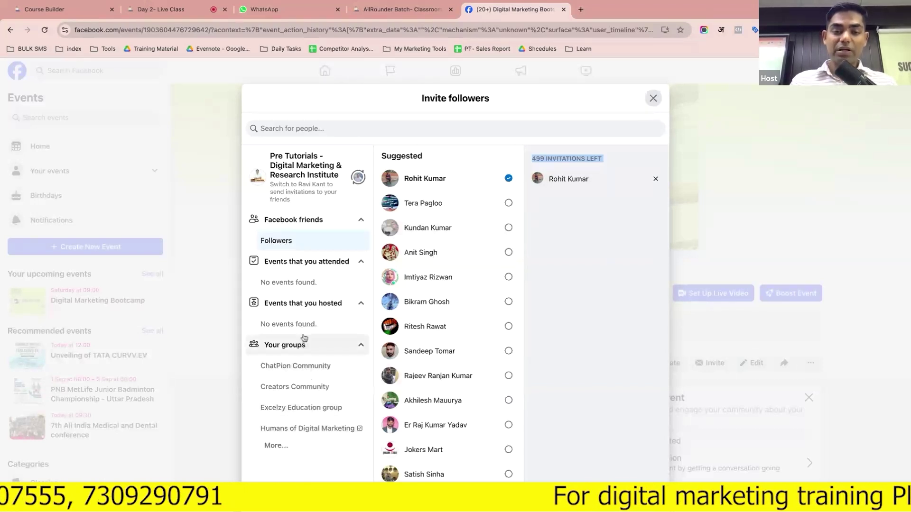
Close the Invite followers dialog and browse the Digital Marketing Bootcamp event page
left_click(651, 99)
scroll(601, 322, "down", 2)
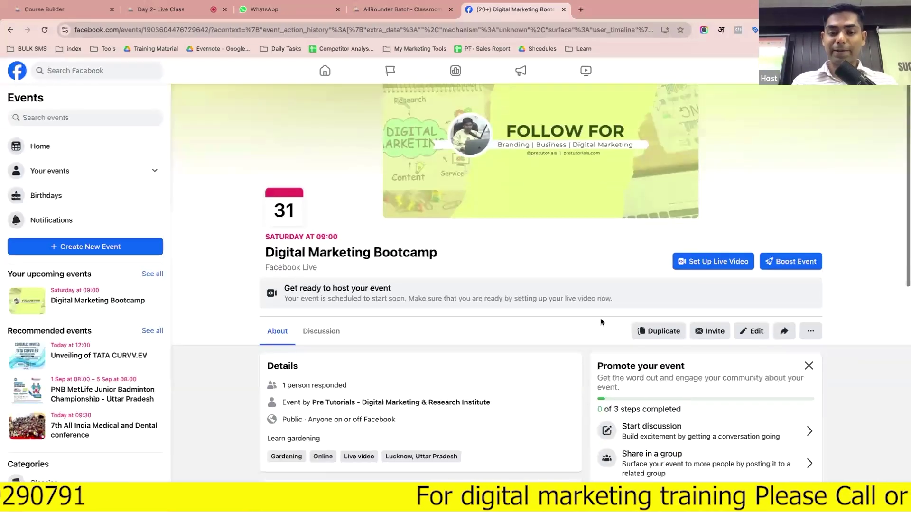
scroll(601, 322, "down", 5)
scroll(601, 322, "up", 4)
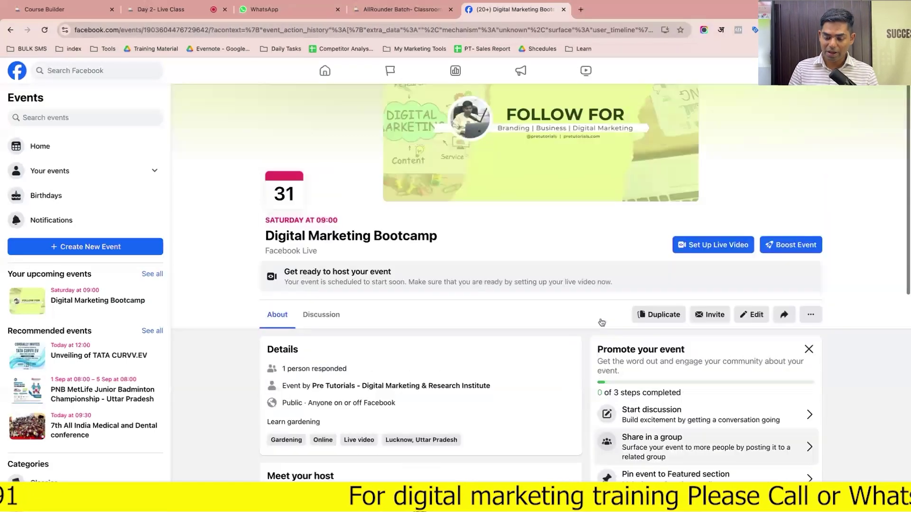
scroll(601, 323, "up", 2)
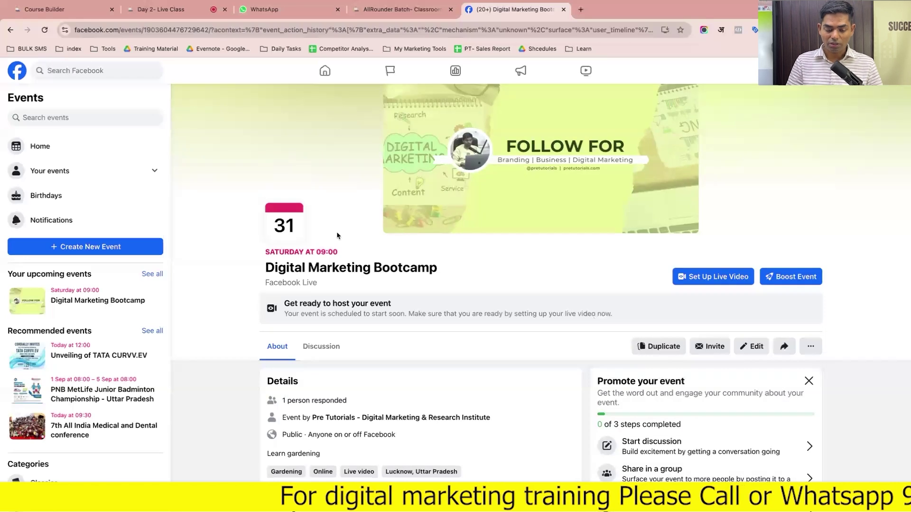
scroll(429, 352, "down", 6)
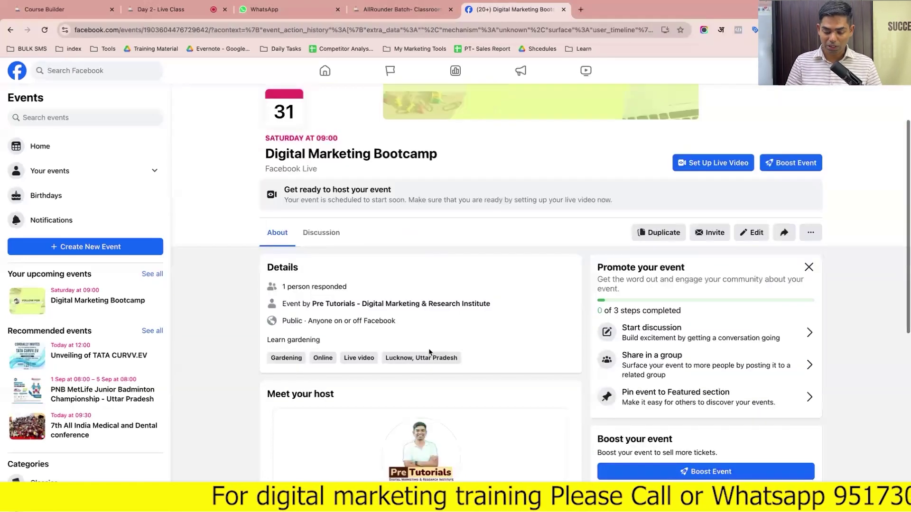
scroll(429, 352, "down", 10)
scroll(538, 298, "up", 15)
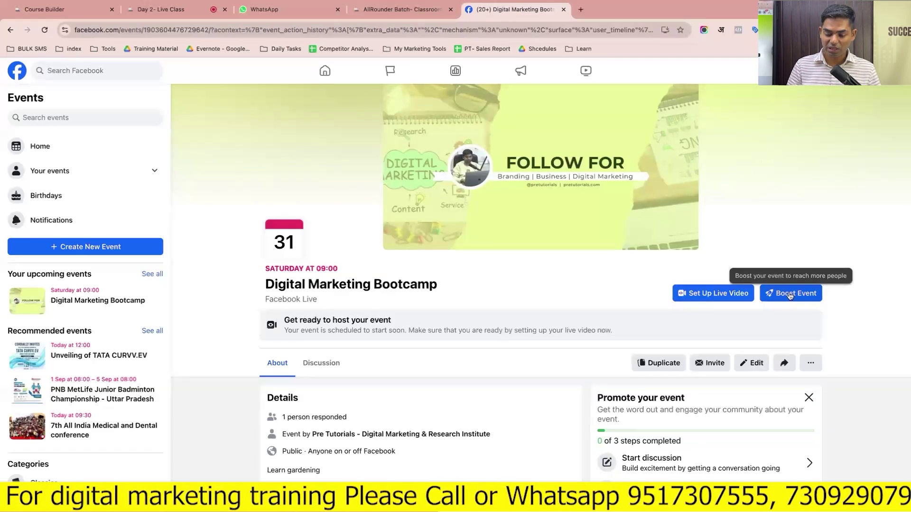
left_click(729, 299)
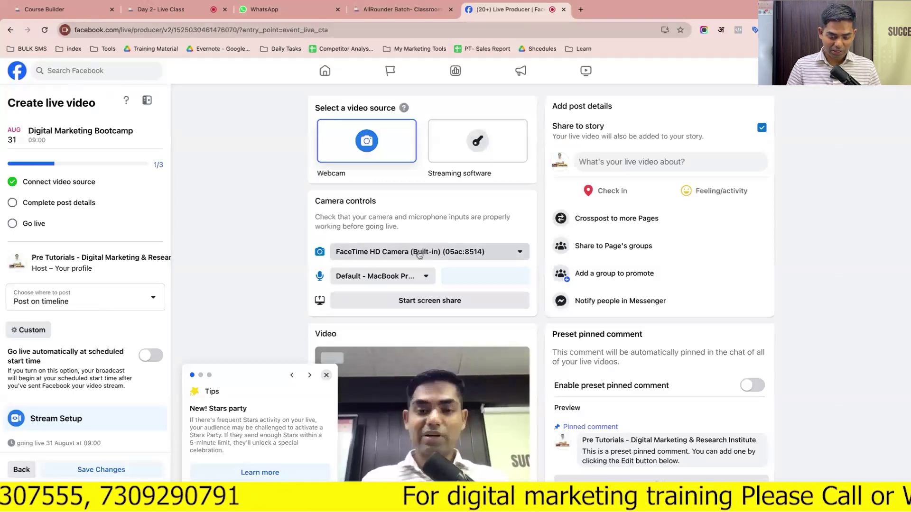
left_click(326, 375)
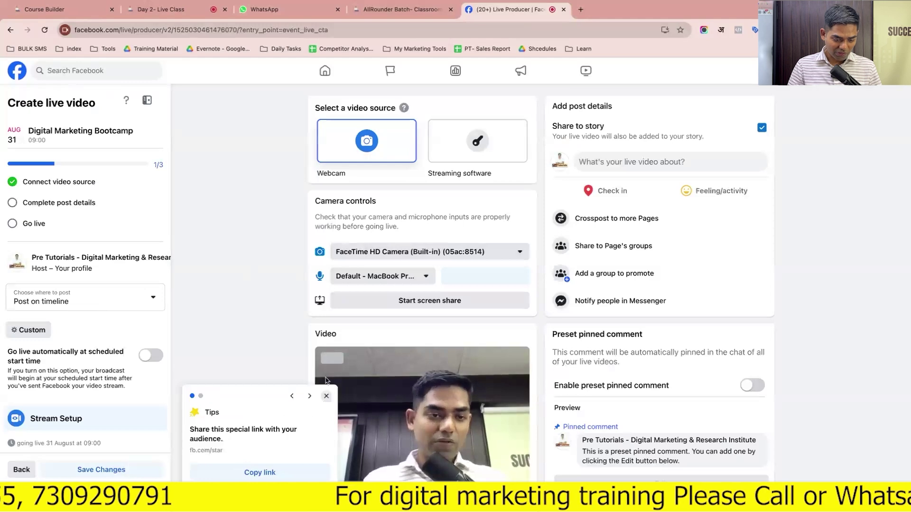
left_click(74, 210)
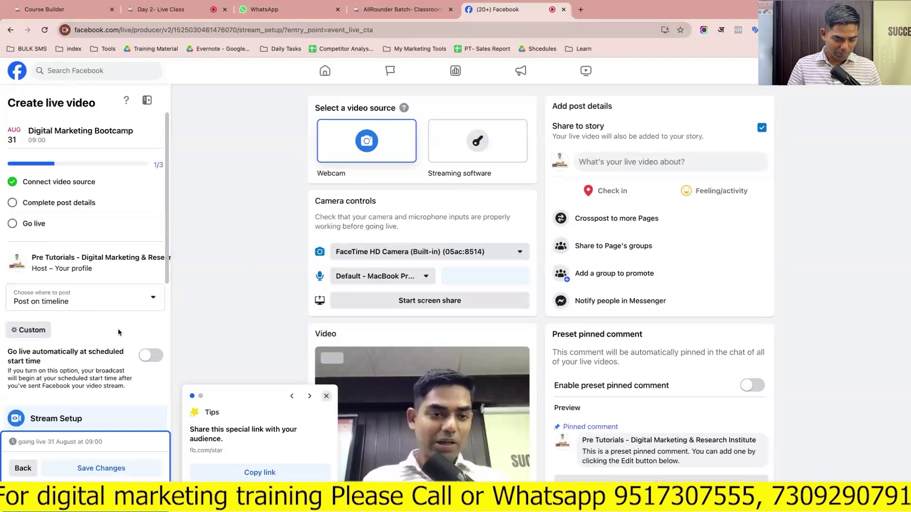
left_click(105, 299)
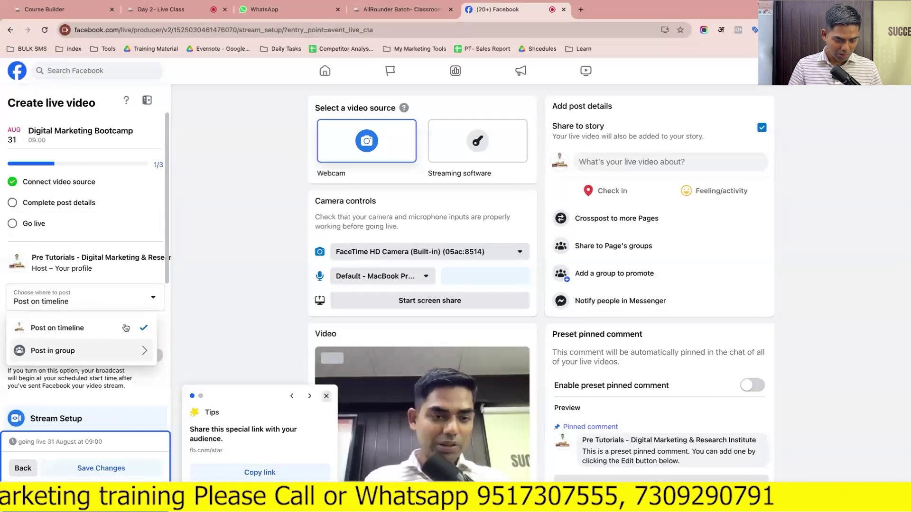
left_click(188, 298)
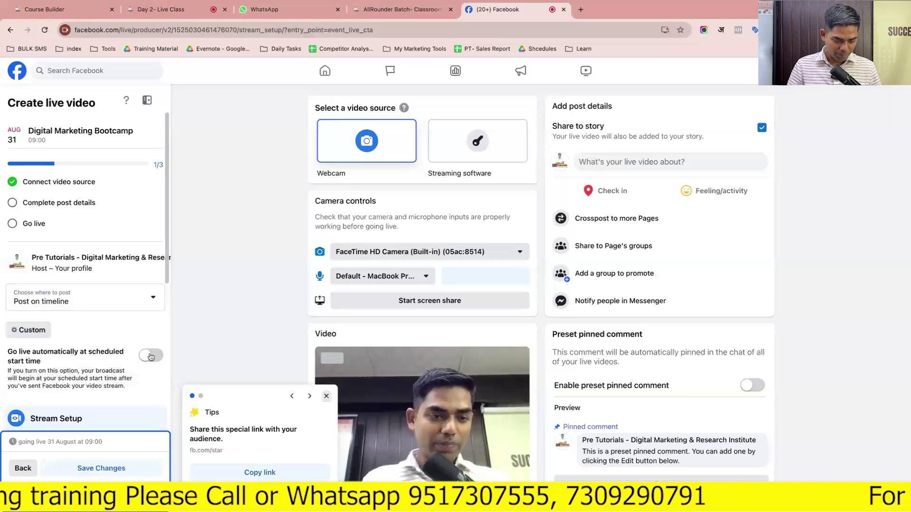
left_click(151, 356)
left_click(150, 356)
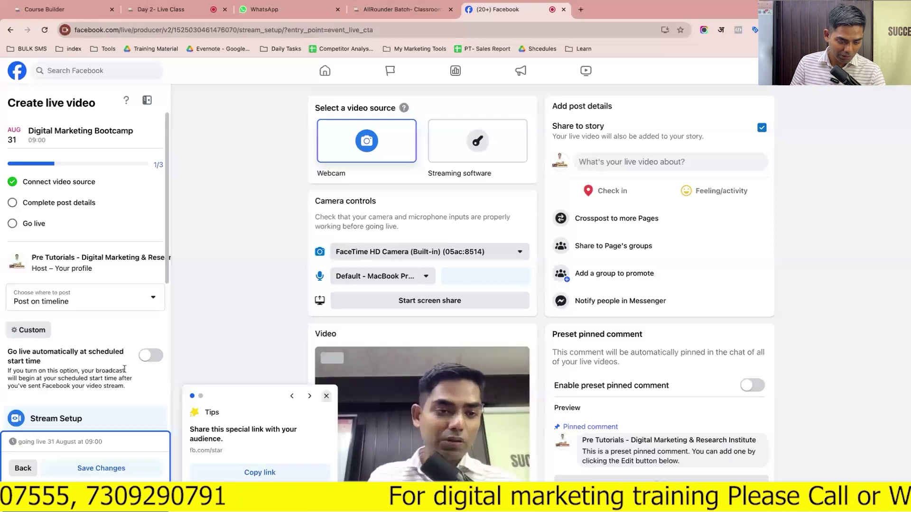
left_click(33, 332)
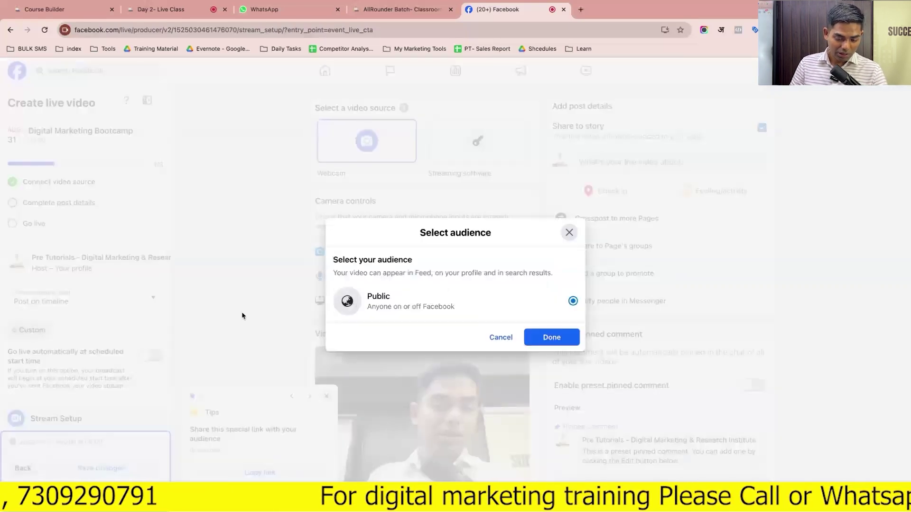
left_click(501, 337)
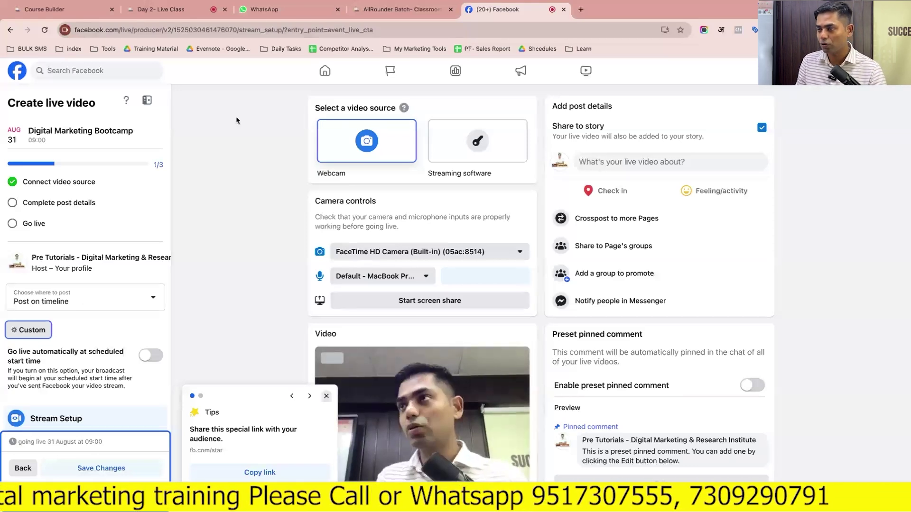
Return to the event page and check, then dismiss, the Invite and Share dialogs
mouse_move(118, 10)
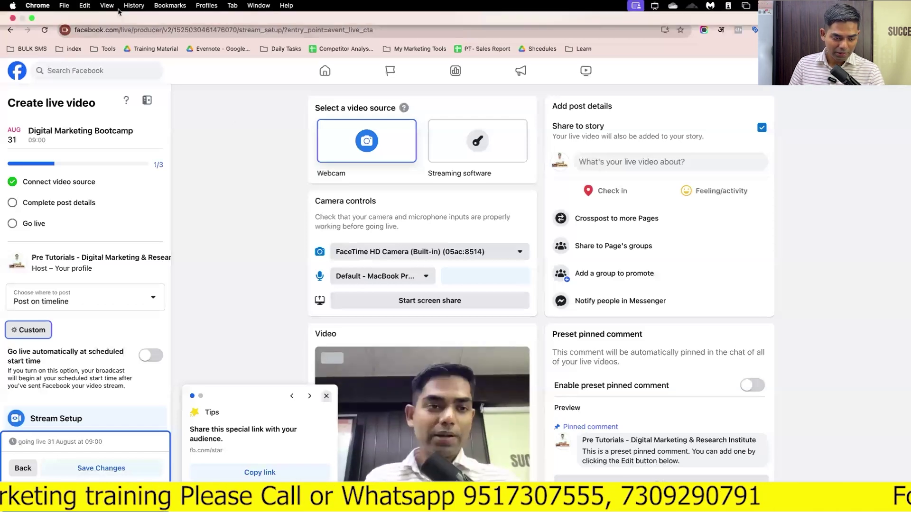
key("super+w")
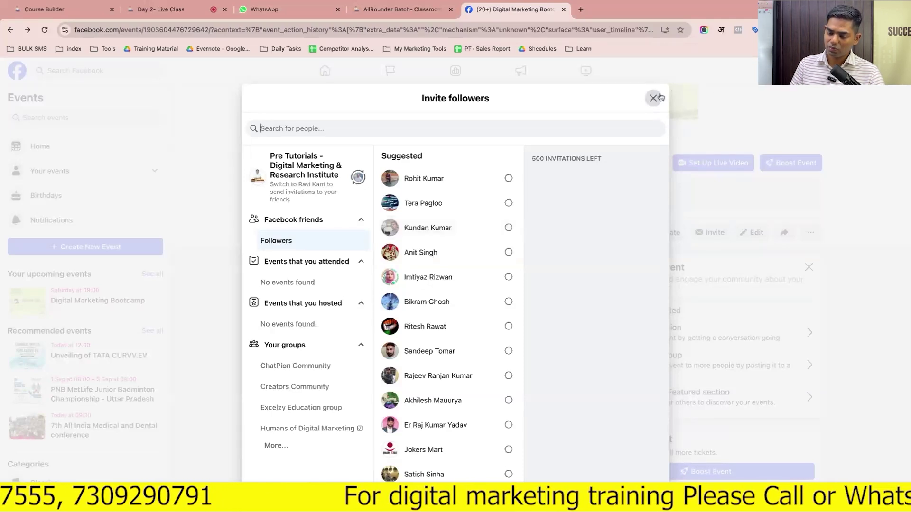
left_click(653, 98)
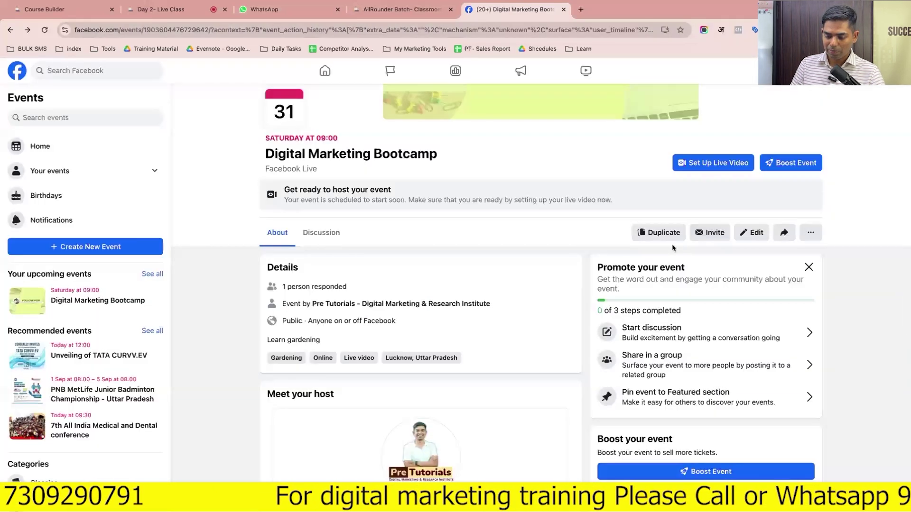
left_click(709, 238)
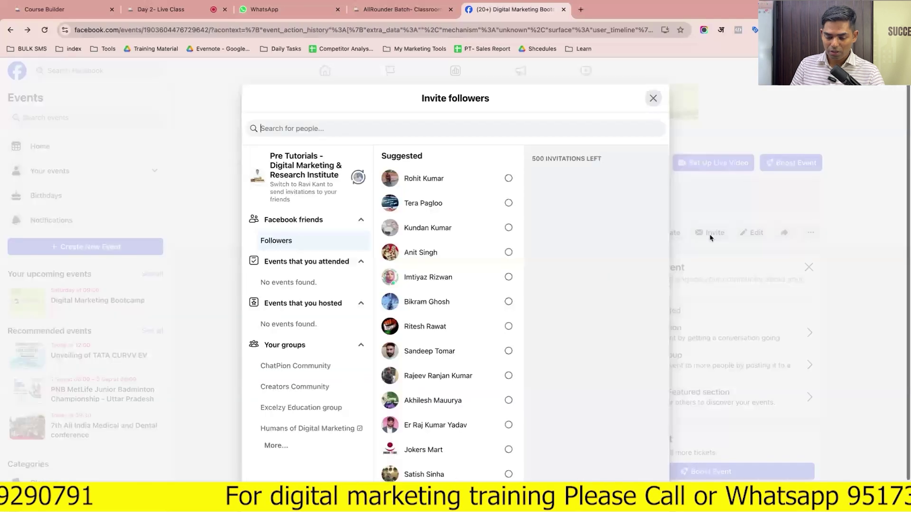
left_click(653, 98)
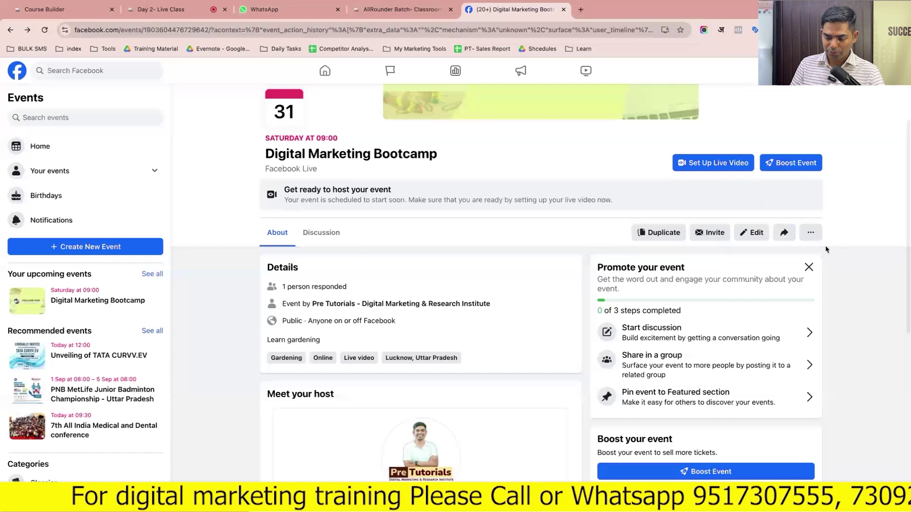
left_click(783, 232)
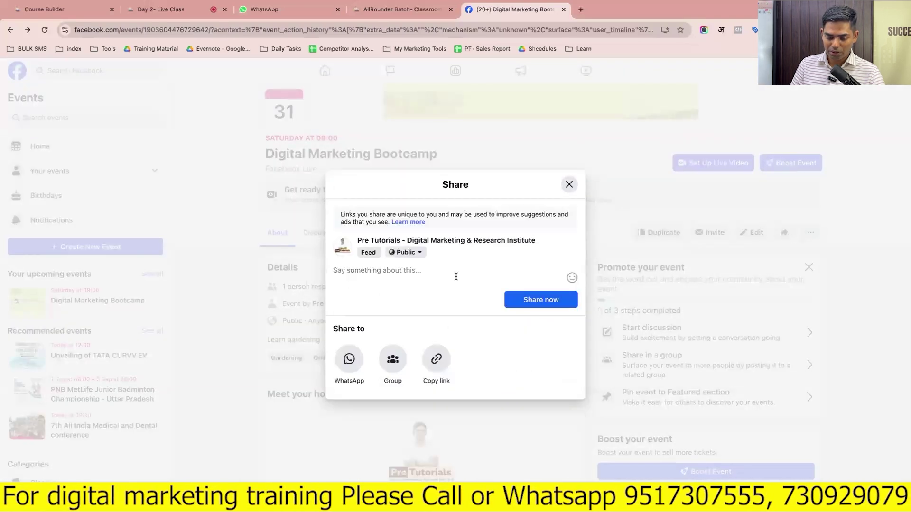
left_click(569, 184)
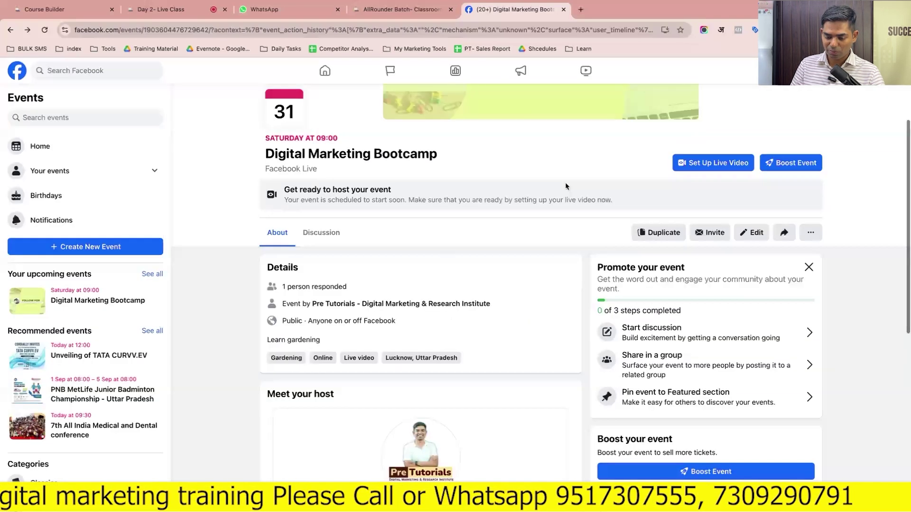
From the event's more actions menu, choose Cancel event and select Delete event
left_click(810, 232)
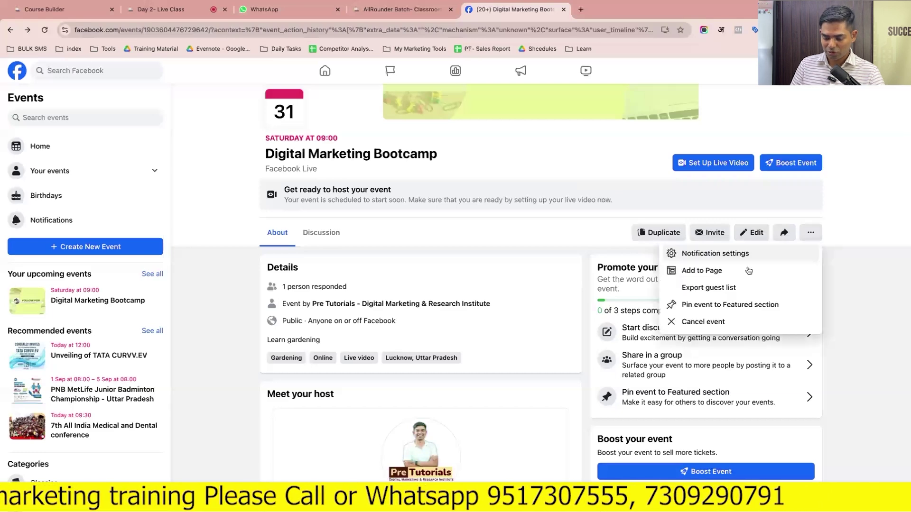
left_click(716, 324)
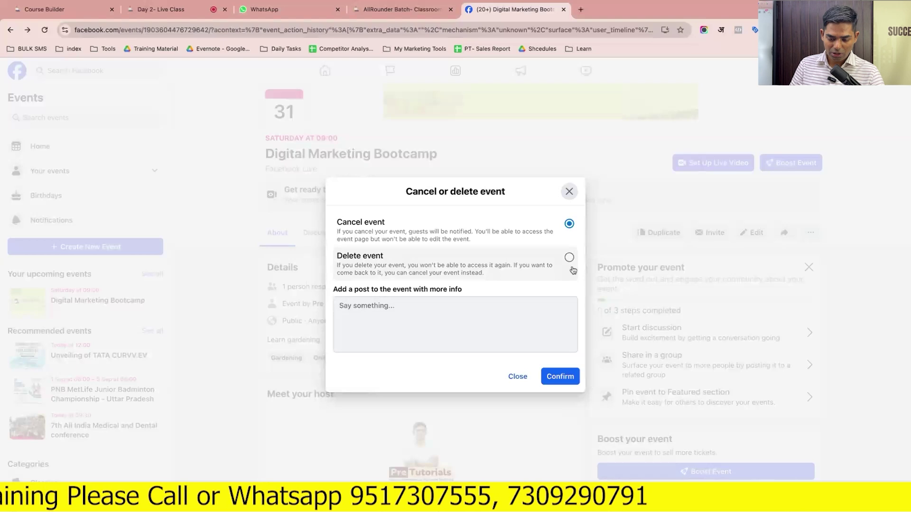
left_click(569, 259)
Confirm deleting Digital Marketing Bootcamp and browse the Discover events suggestions
left_click(559, 340)
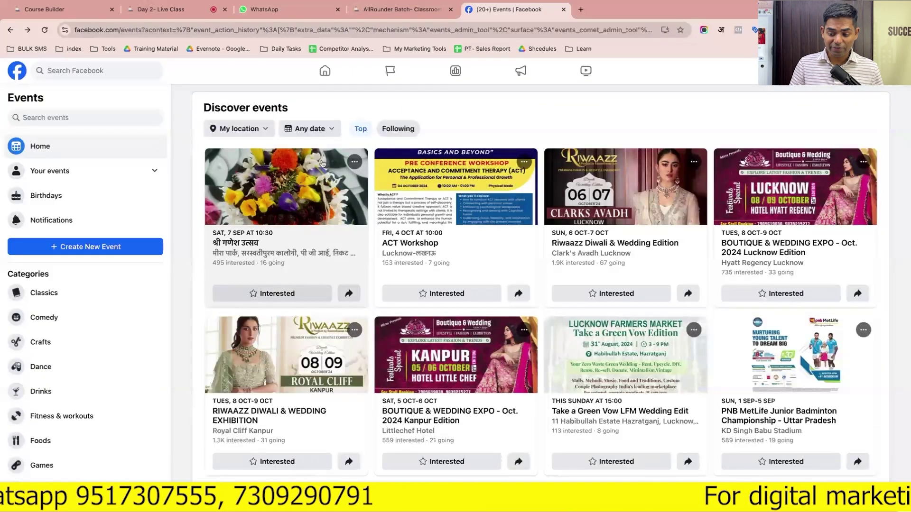
scroll(322, 163, "down", 7)
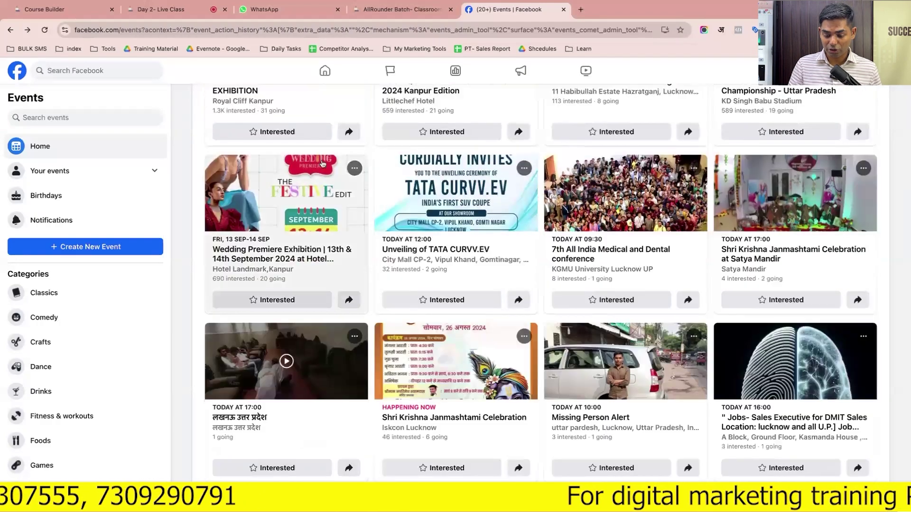
scroll(321, 164, "down", 7)
scroll(321, 164, "up", 8)
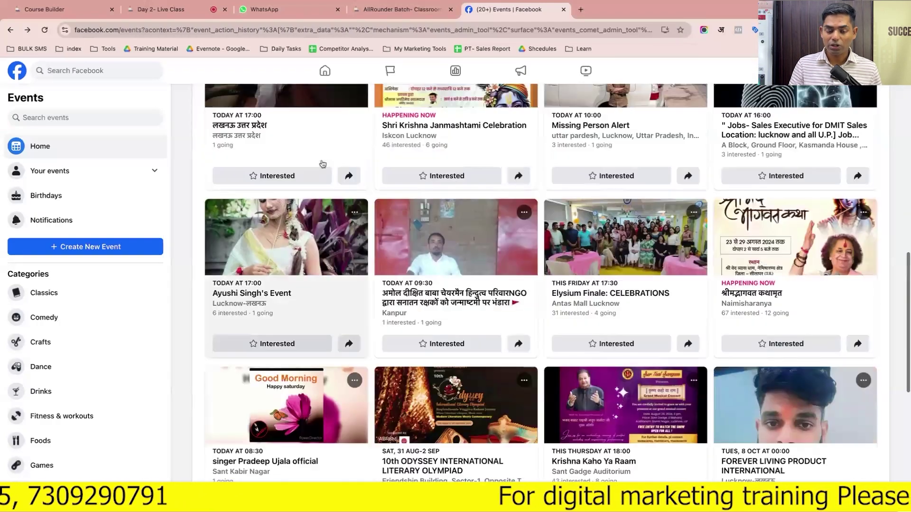
scroll(322, 163, "up", 6)
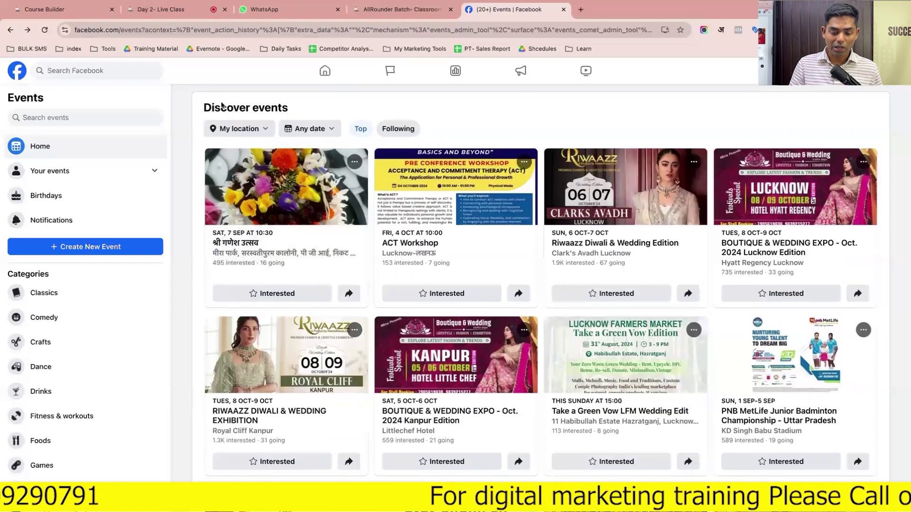
left_click(245, 135)
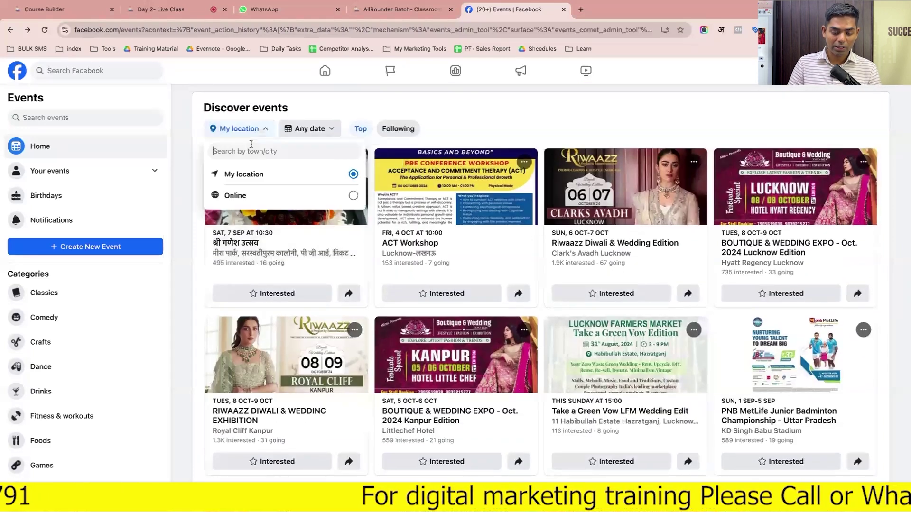
type("lucknow")
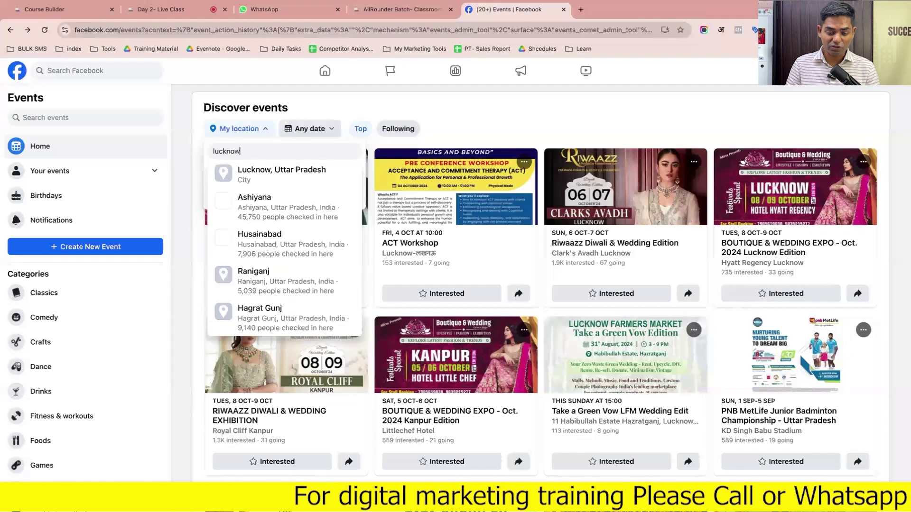
left_click(279, 177)
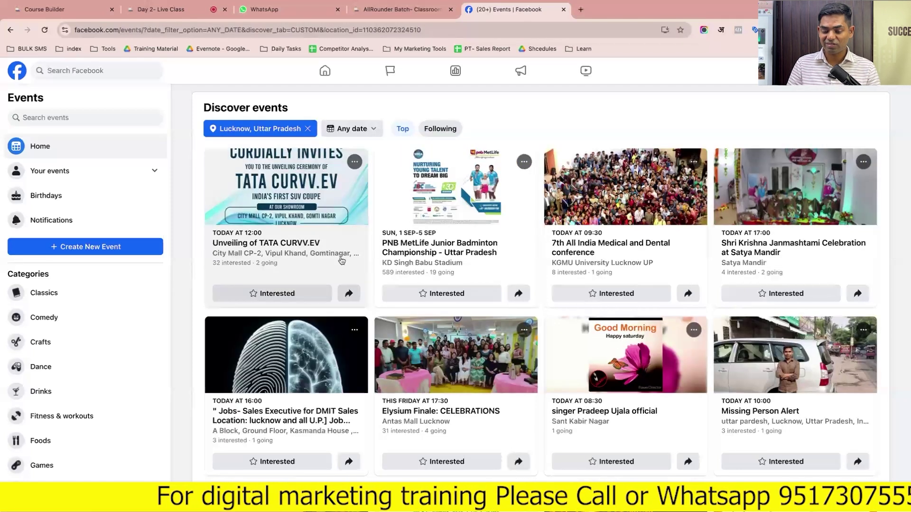
scroll(341, 261, "down", 1)
scroll(342, 261, "up", 1)
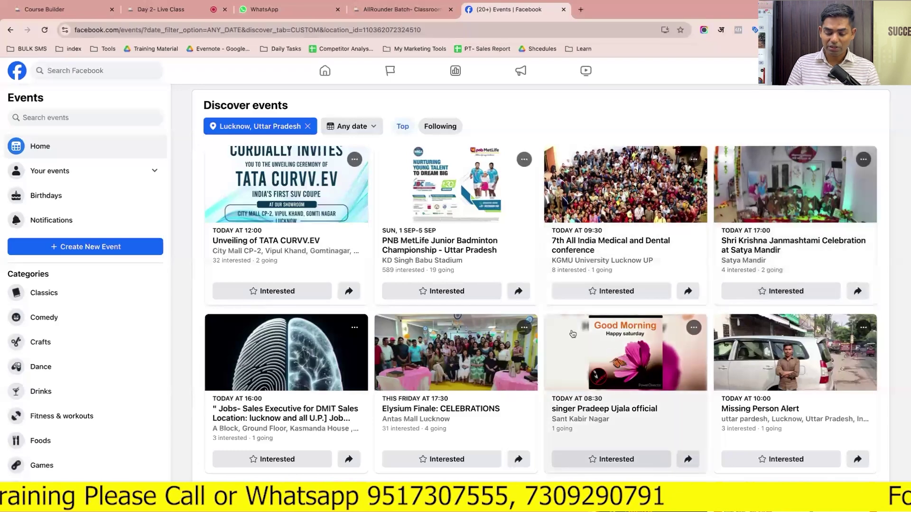
scroll(572, 334, "down", 7)
scroll(573, 334, "up", 2)
scroll(573, 334, "up", 3)
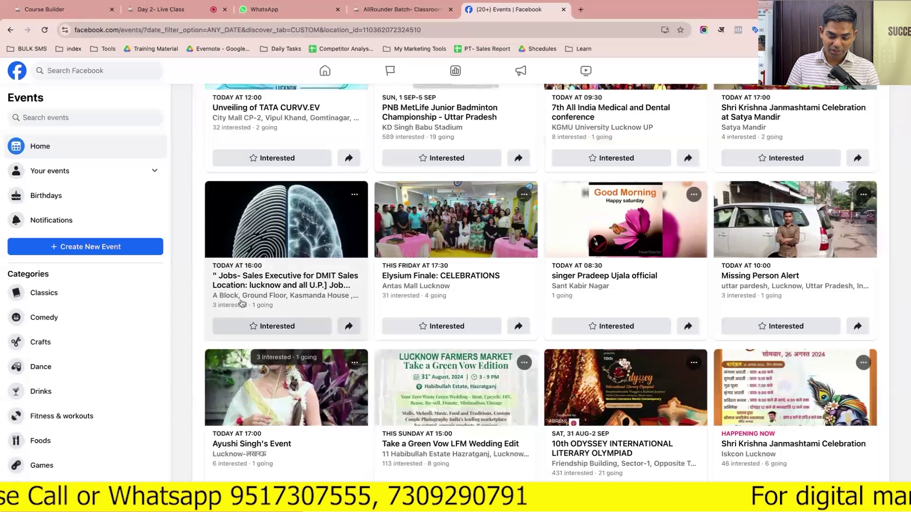
scroll(394, 285, "up", 3)
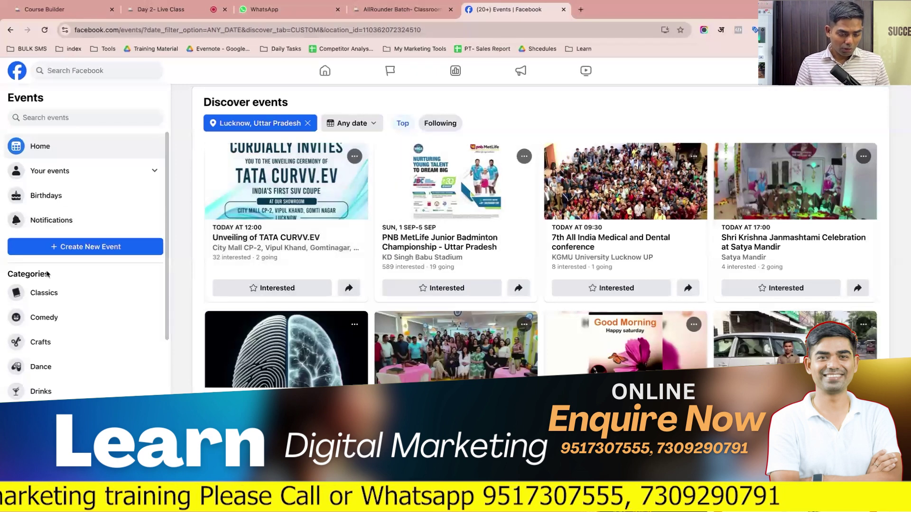
scroll(57, 296, "down", 7)
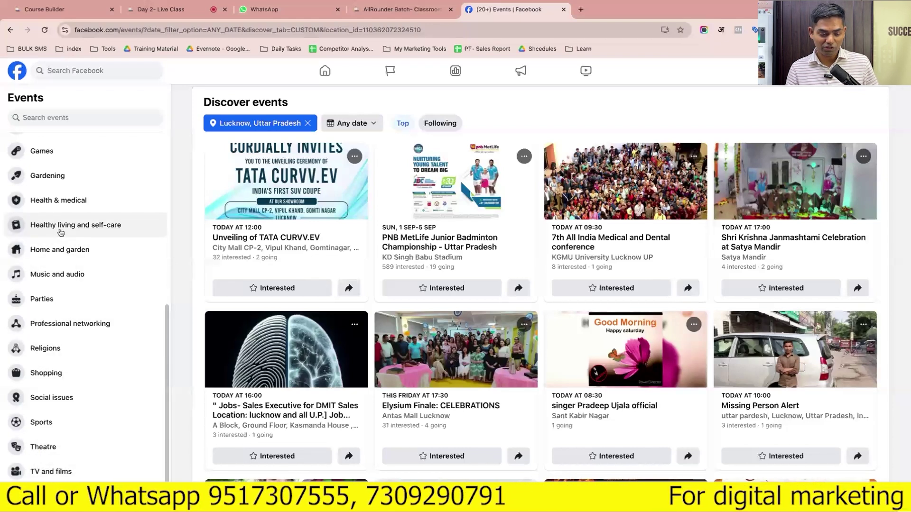
scroll(61, 233, "up", 3)
scroll(61, 232, "up", 4)
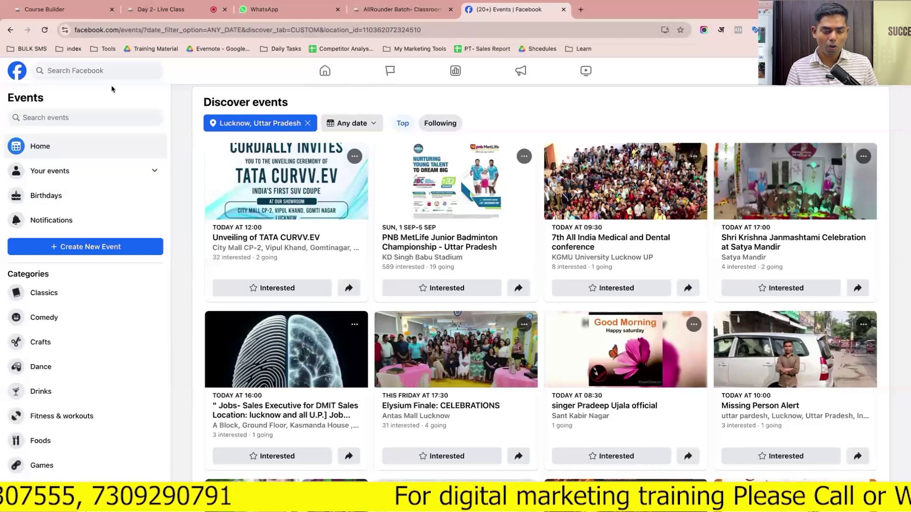
left_click(9, 30)
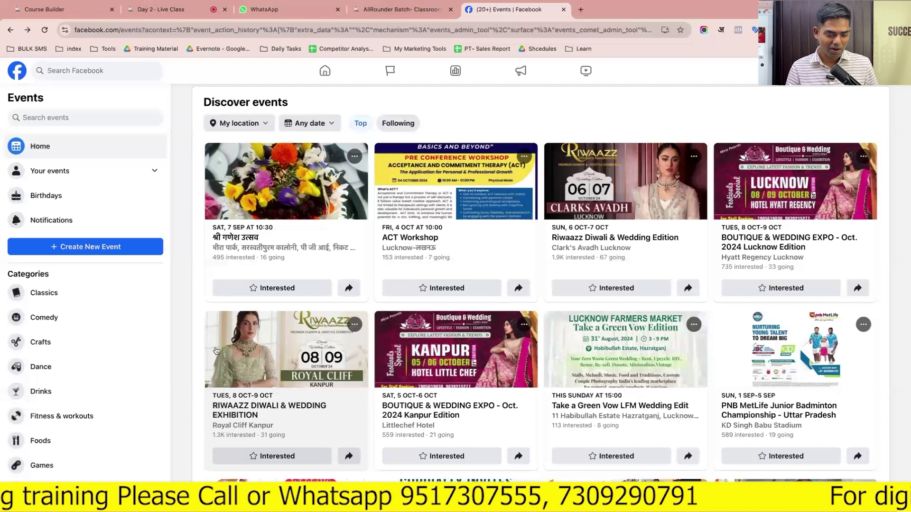
Go back to the professional dashboard and open the Page access settings
left_click(10, 31)
left_click(10, 31)
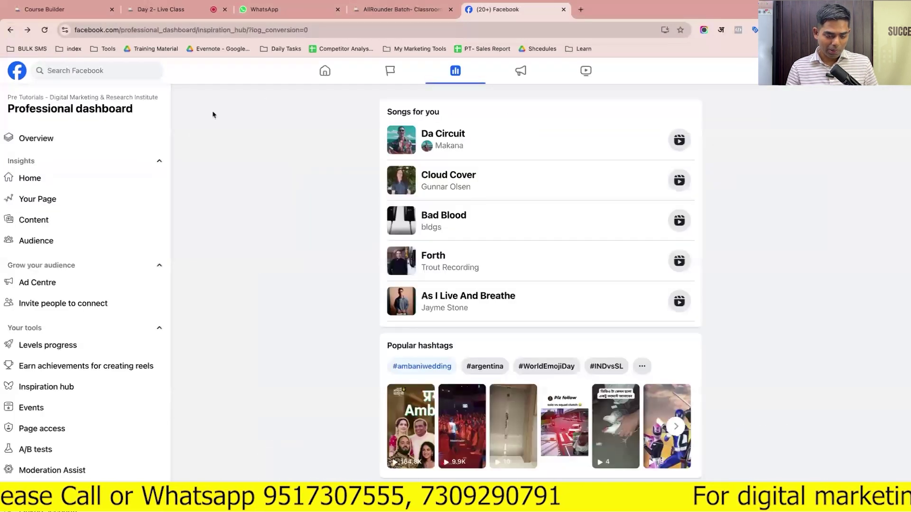
scroll(76, 288, "down", 3)
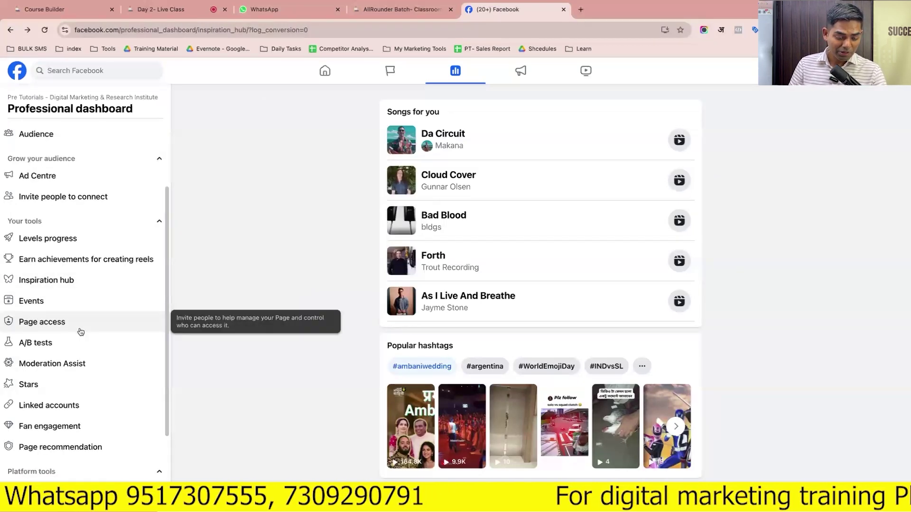
left_click(81, 331)
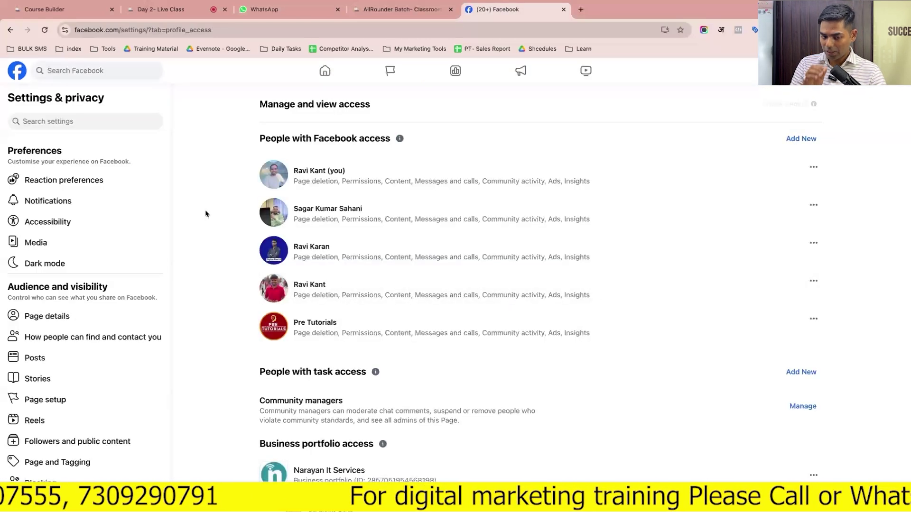
triple_click(291, 138)
scroll(291, 138, "down", 1)
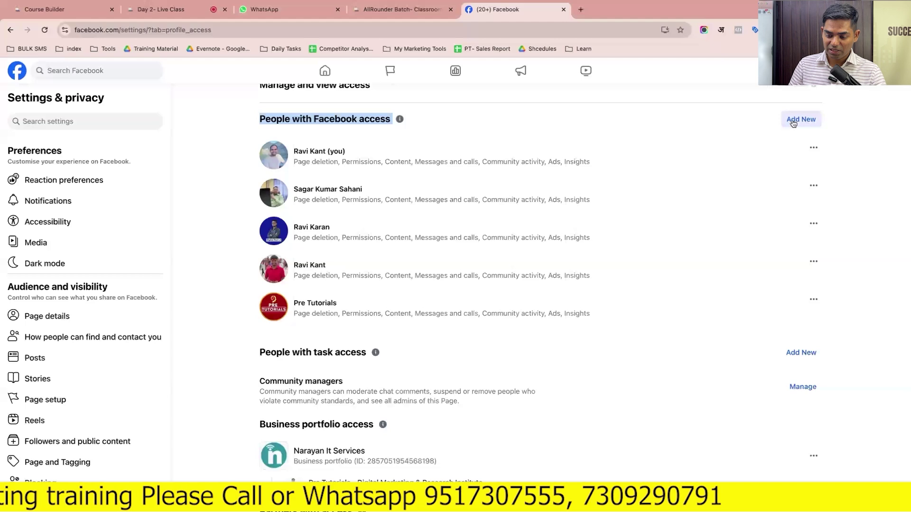
Start adding a person with Facebook access, then close the dialog without adding anyone
left_click(801, 119)
left_click(550, 380)
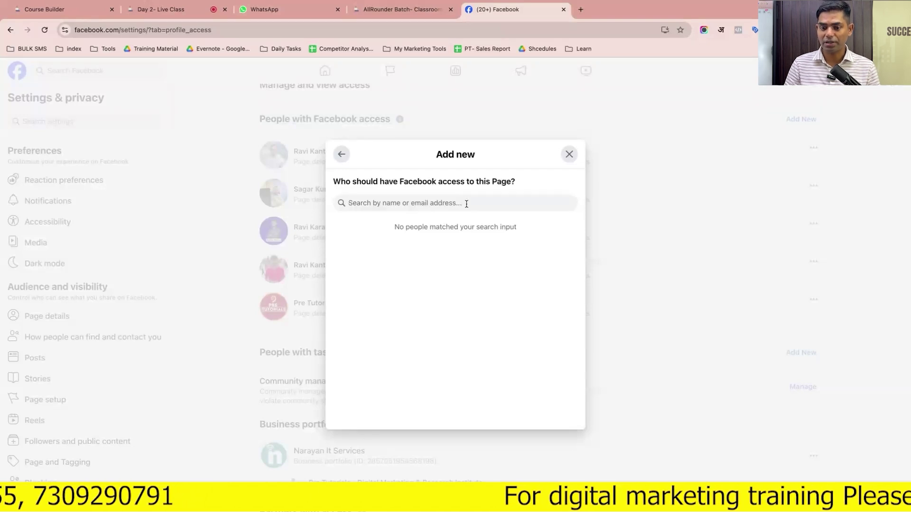
left_click(569, 155)
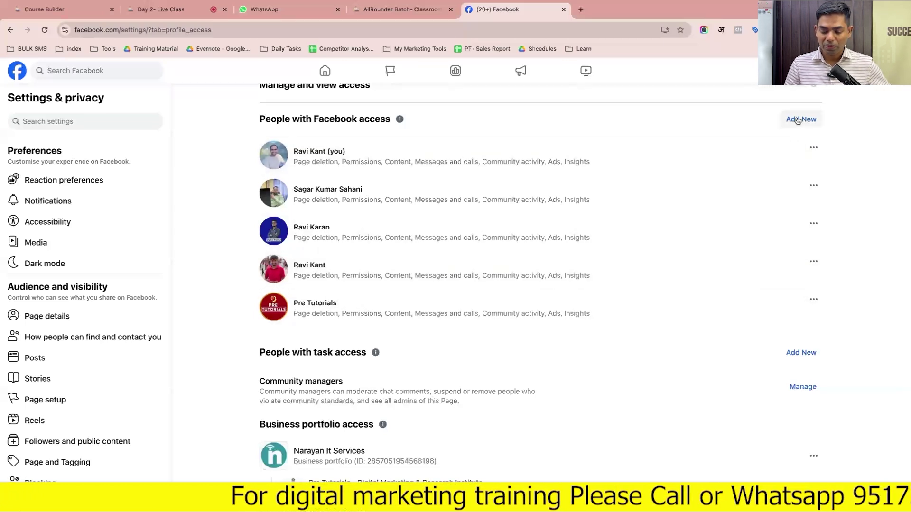
scroll(600, 414, "down", 3)
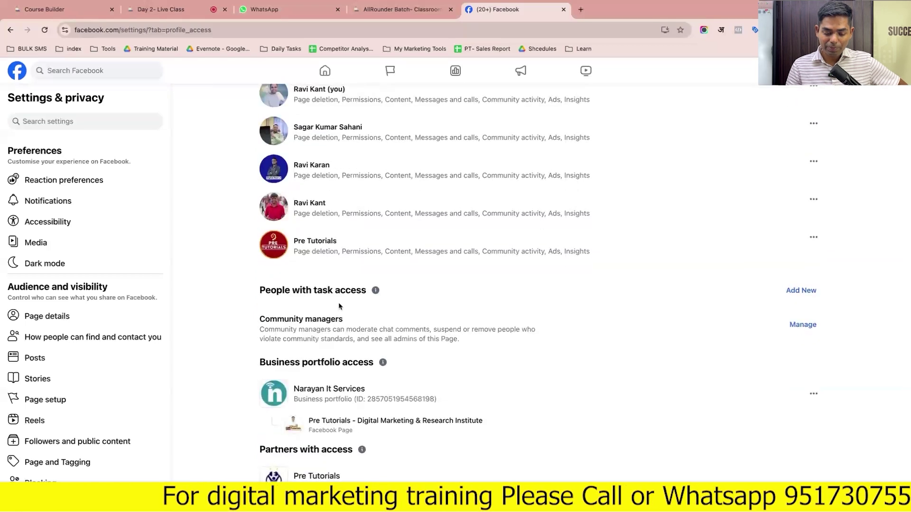
Start adding a person with task access and search by a person's e-mail address
left_click(801, 290)
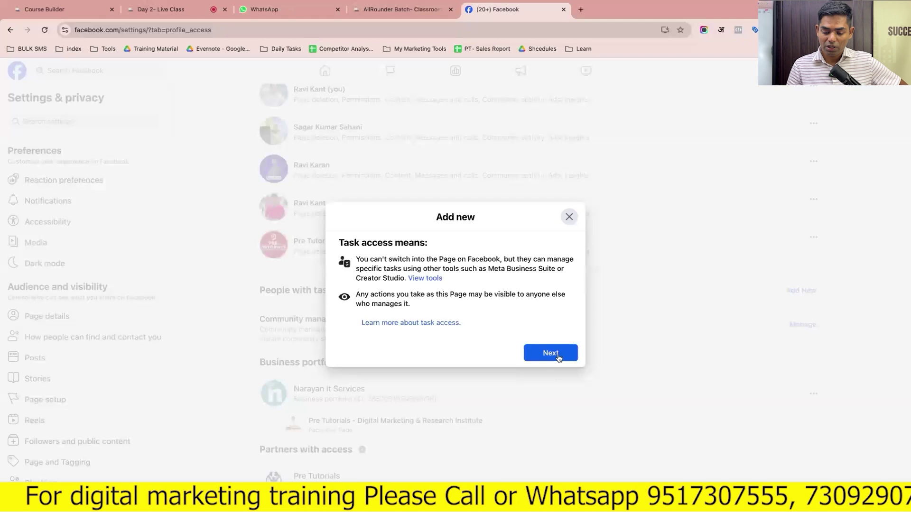
left_click(556, 354)
left_click(465, 213)
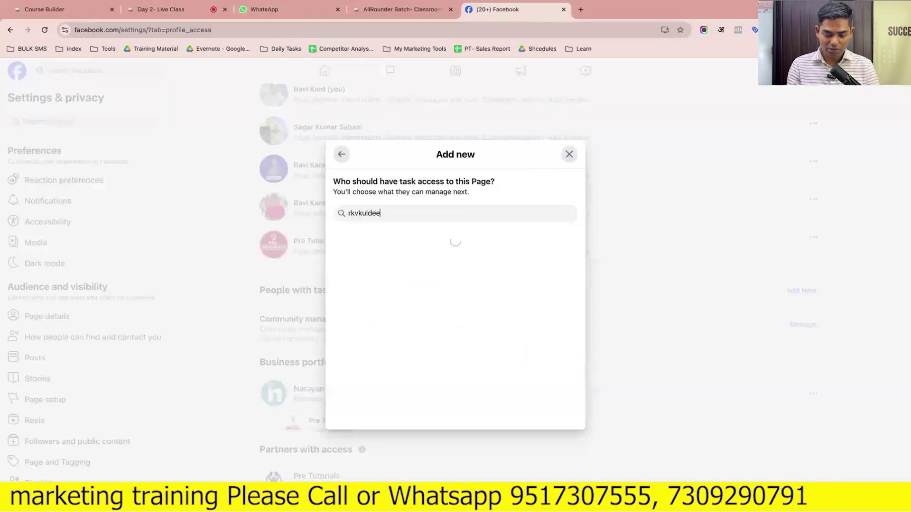
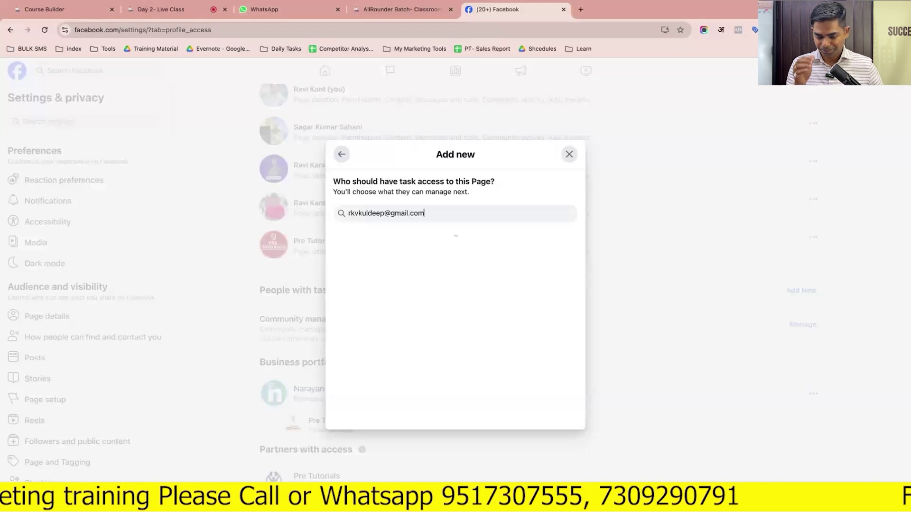
key("super+a")
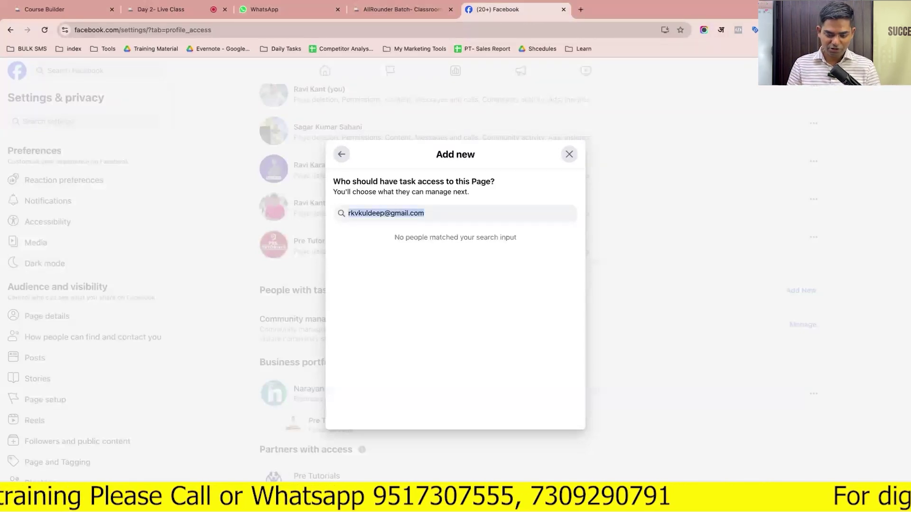
type("pretut")
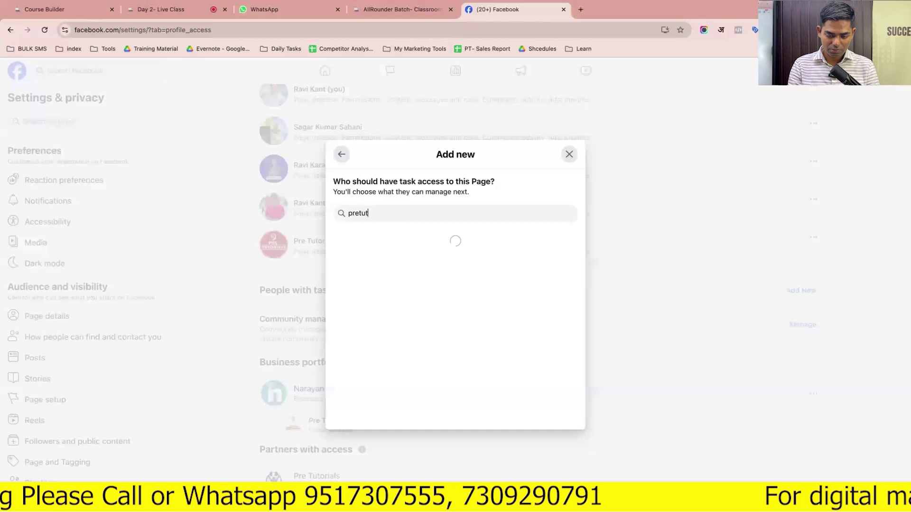
key("BackSpace")
key("BackSpace")
key("BackSpace")
key("BackSpace")
key("BackSpace")
Load Facebook in a second browser tab and scroll through it
left_click(580, 9)
type("fa")
key("Return")
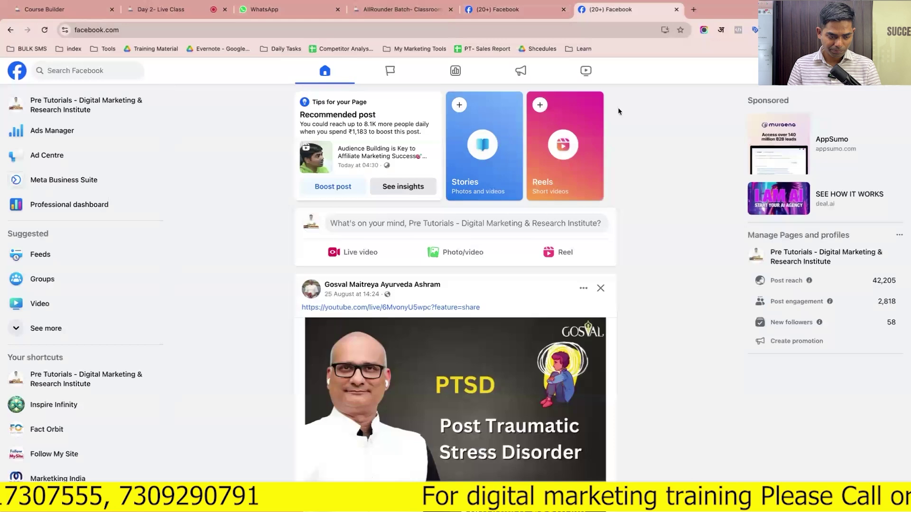
scroll(423, 298, "down", 3)
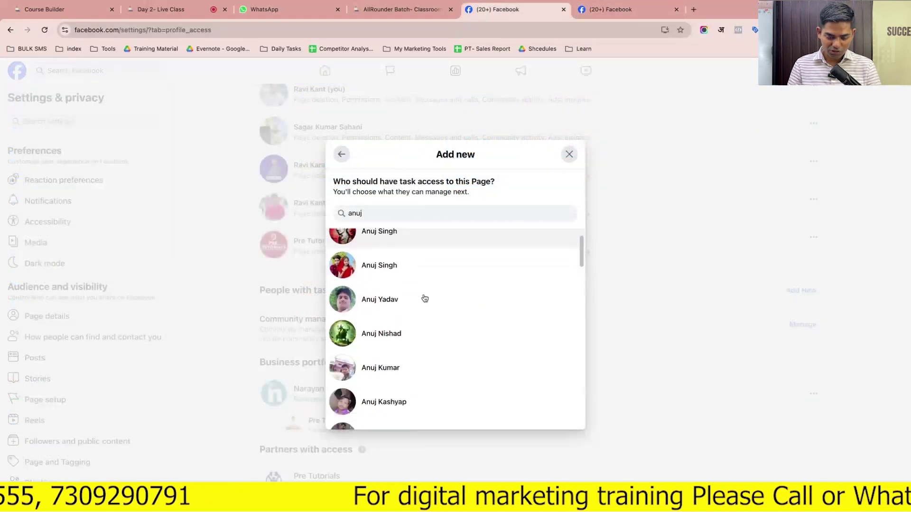
scroll(424, 299, "down", 1)
scroll(424, 298, "down", 5)
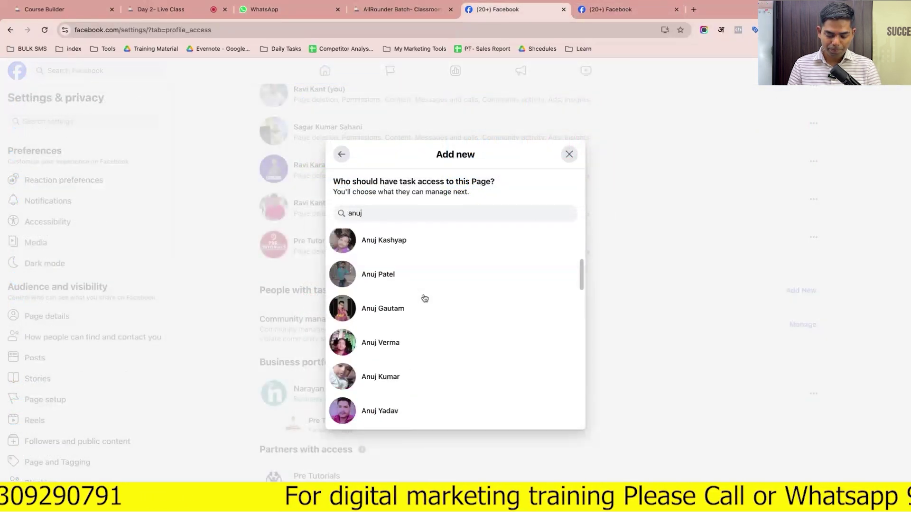
scroll(425, 298, "down", 10)
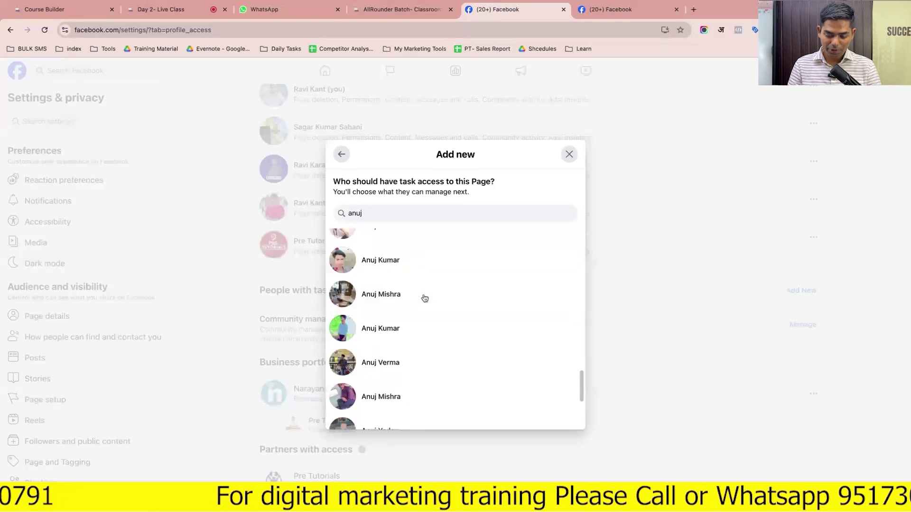
scroll(424, 298, "up", 6)
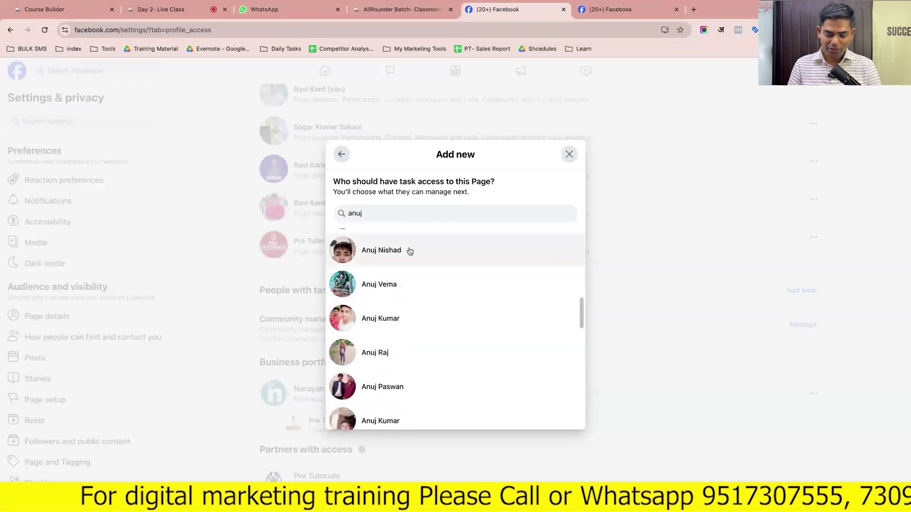
Pick a person from the results, review the task-access toggles, and close without granting access
left_click(410, 251)
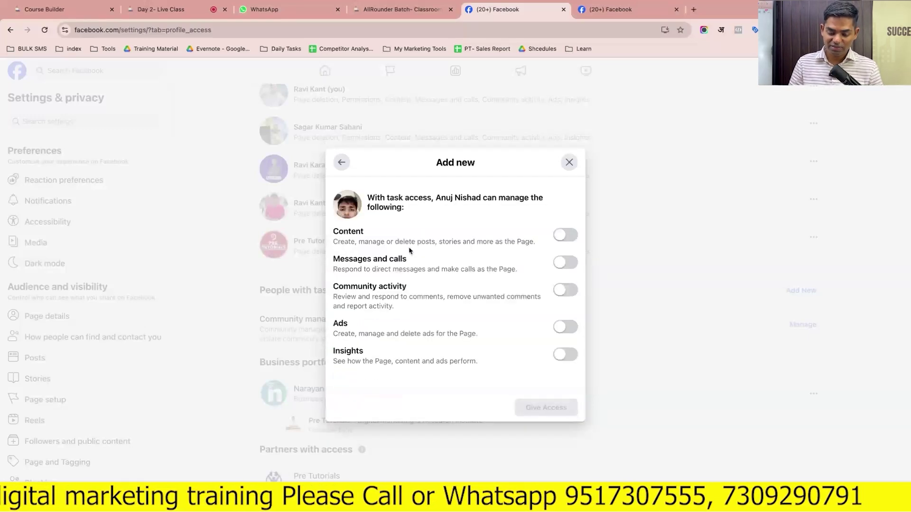
mouse_move(346, 244)
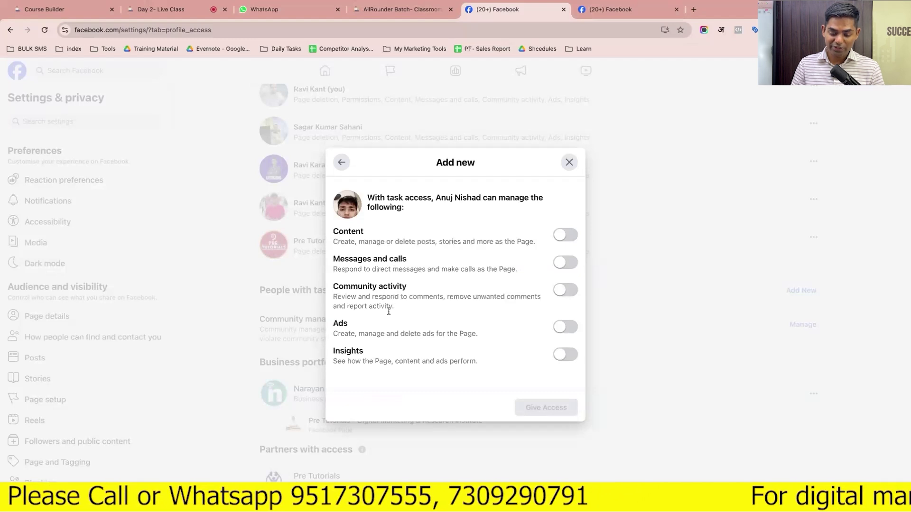
mouse_move(429, 351)
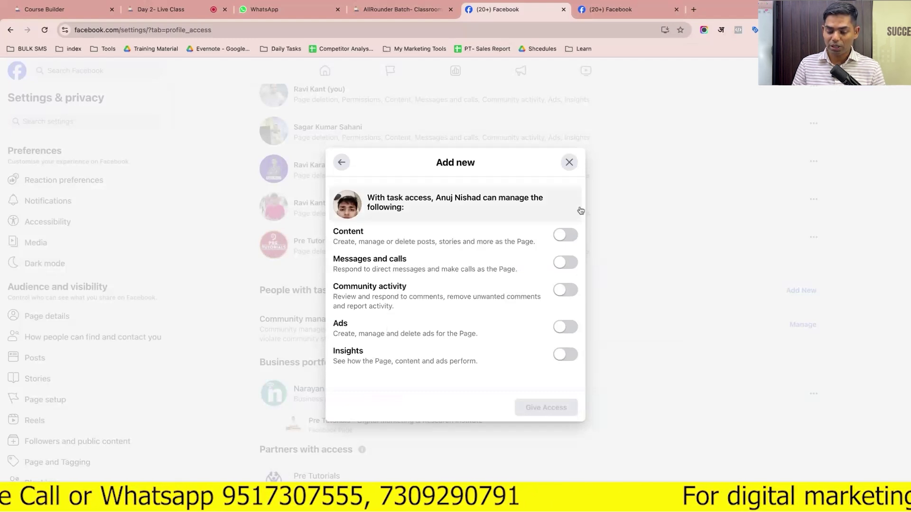
left_click(570, 163)
scroll(665, 244, "up", 1)
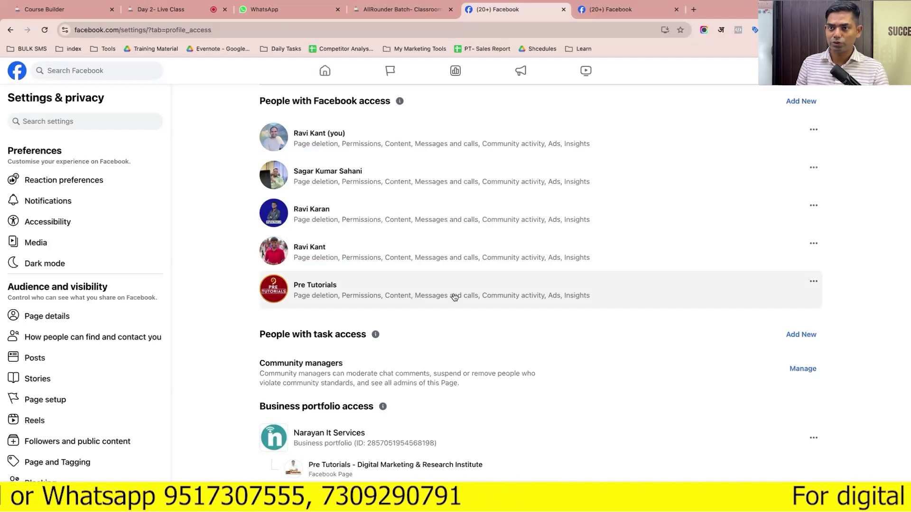
scroll(464, 297, "down", 1)
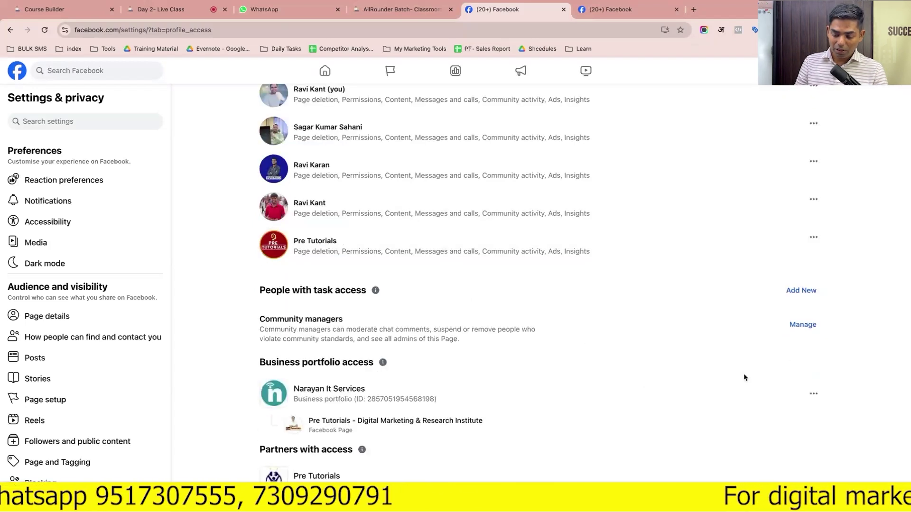
left_click(802, 325)
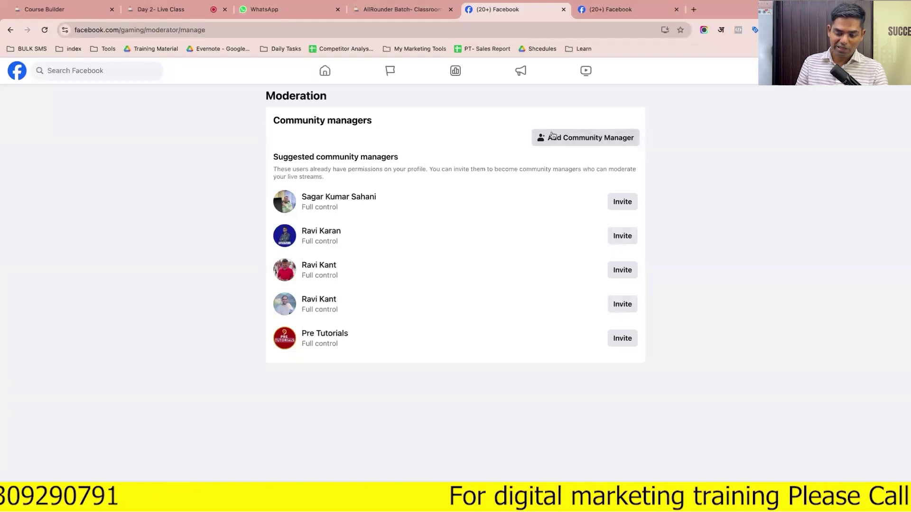
left_click(10, 29)
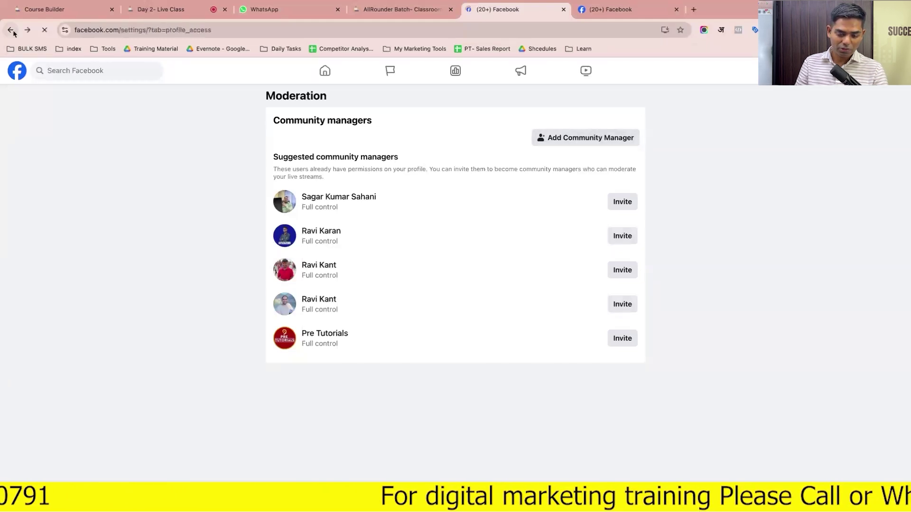
scroll(498, 406, "down", 2)
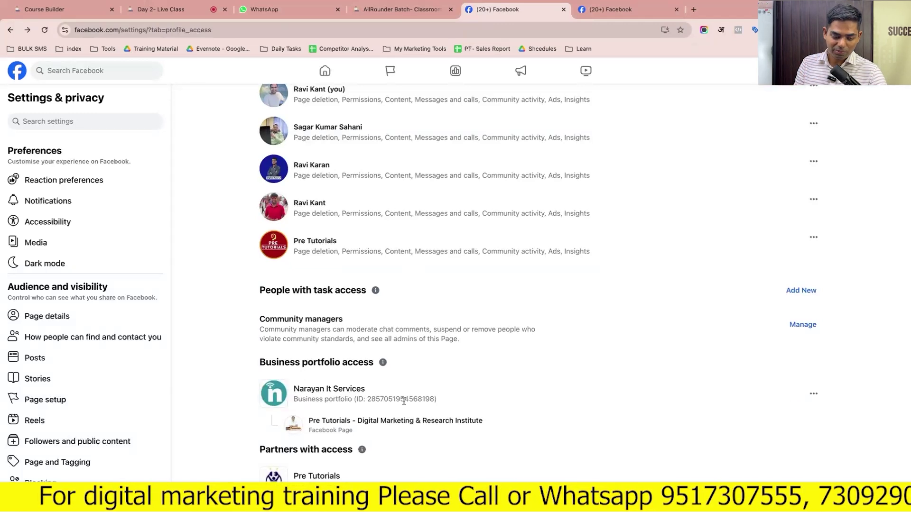
scroll(404, 401, "up", 2)
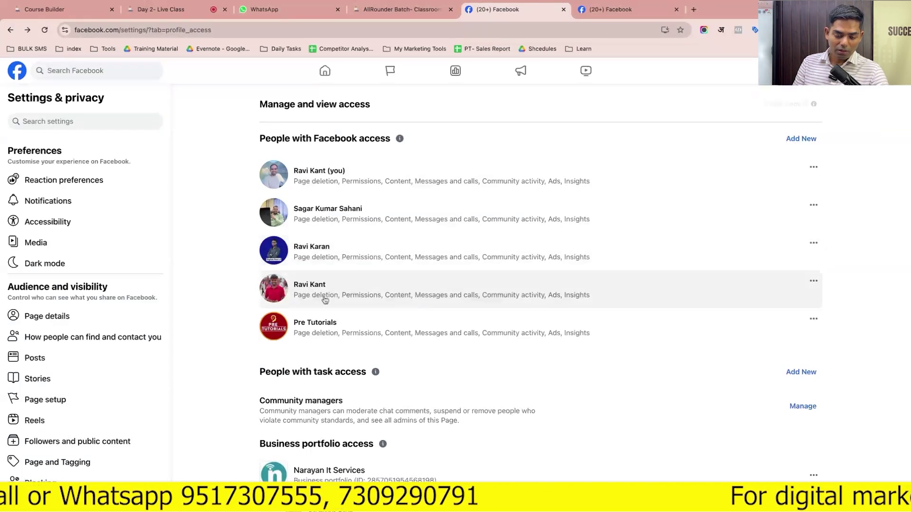
scroll(244, 340, "down", 3)
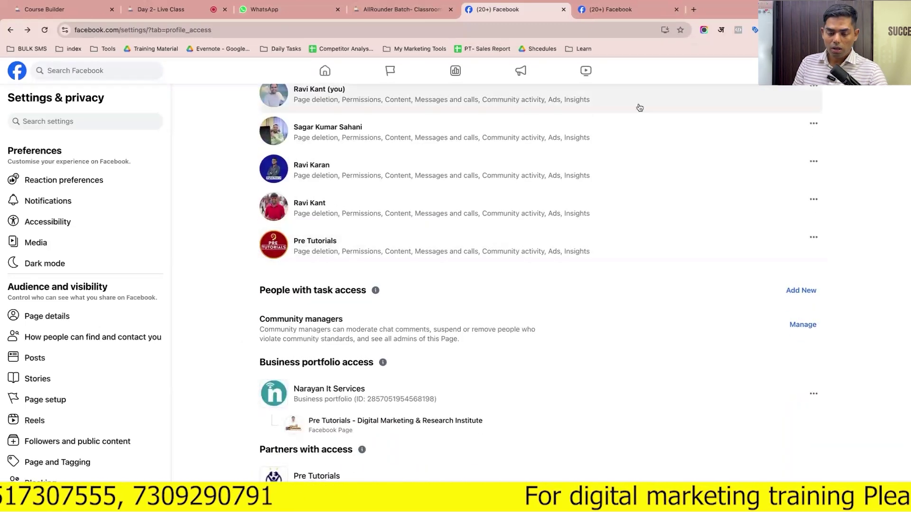
In the Batch 4.0 notes, add a bold, centred 'Business Manager' heading
left_click(693, 9)
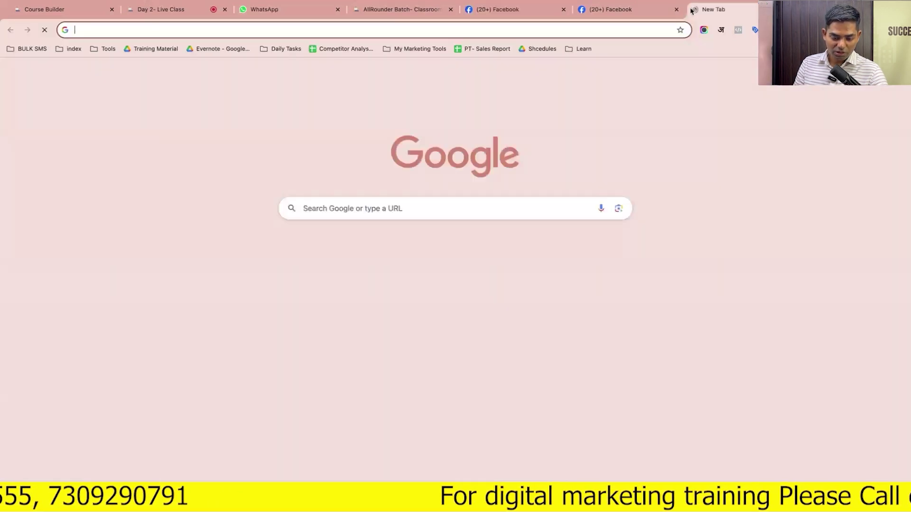
left_click(229, 49)
type("Busine")
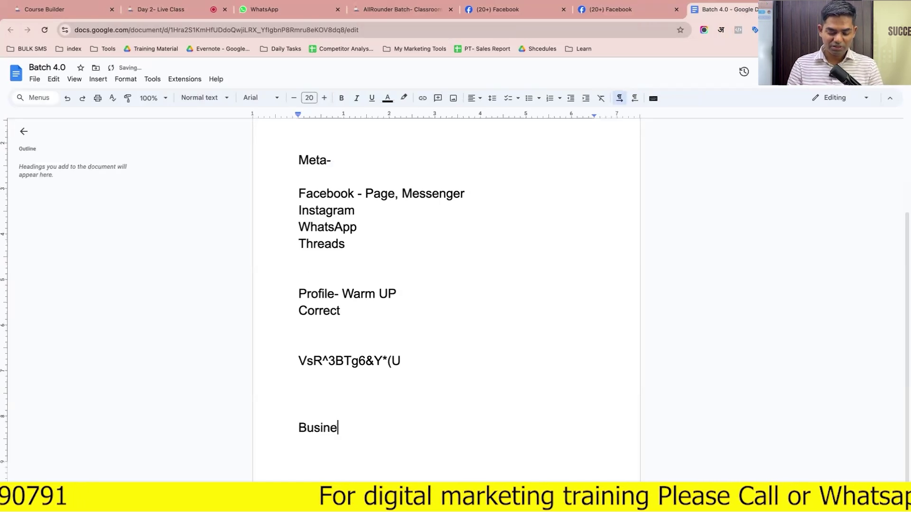
type("ss Manager")
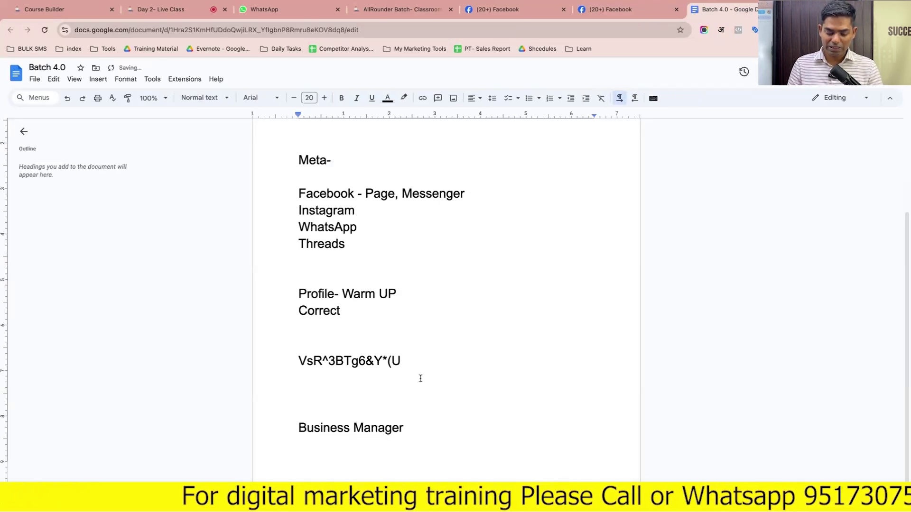
triple_click(382, 424)
key("ctrl+b")
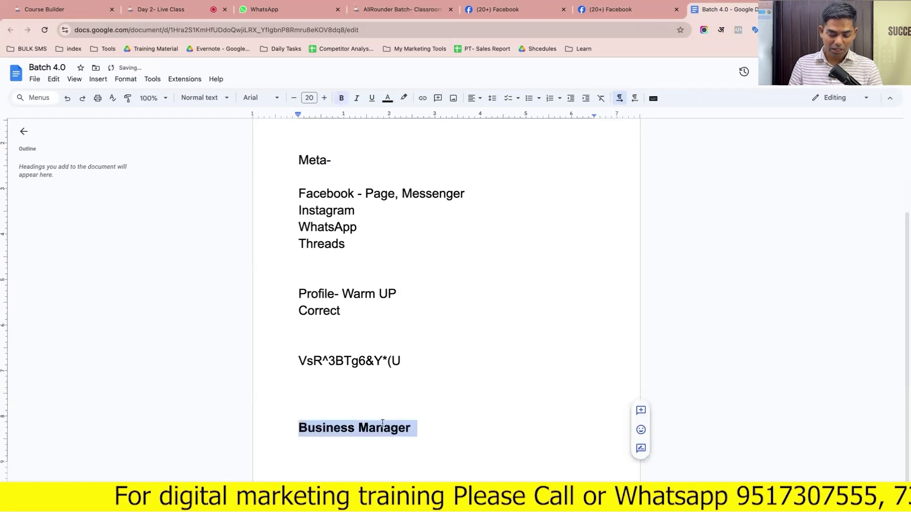
left_click(470, 99)
left_click(488, 115)
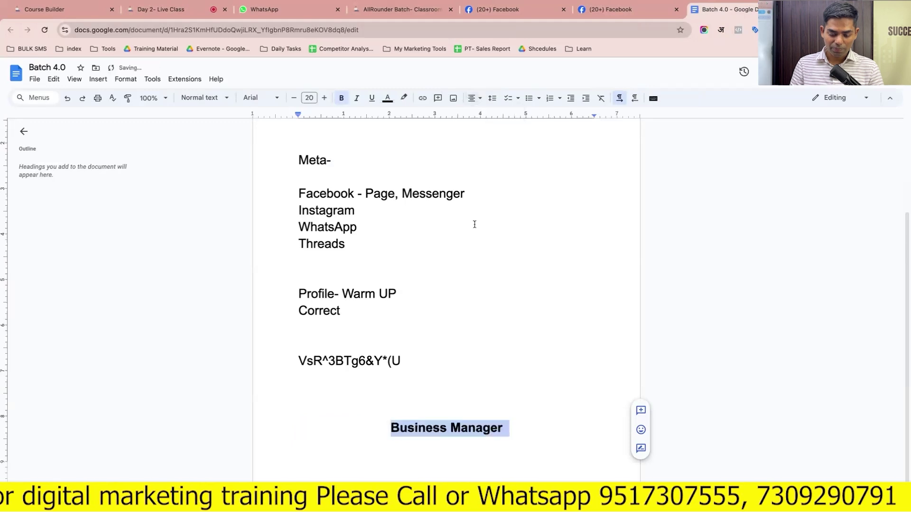
Add a left-aligned 'Organisation or Company' line, then insert a page break
left_click(524, 428)
key("Return")
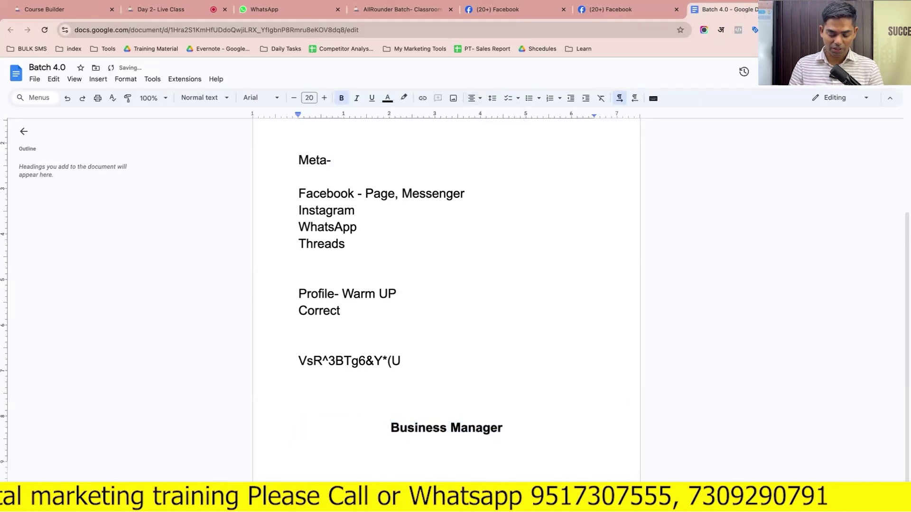
left_click(470, 99)
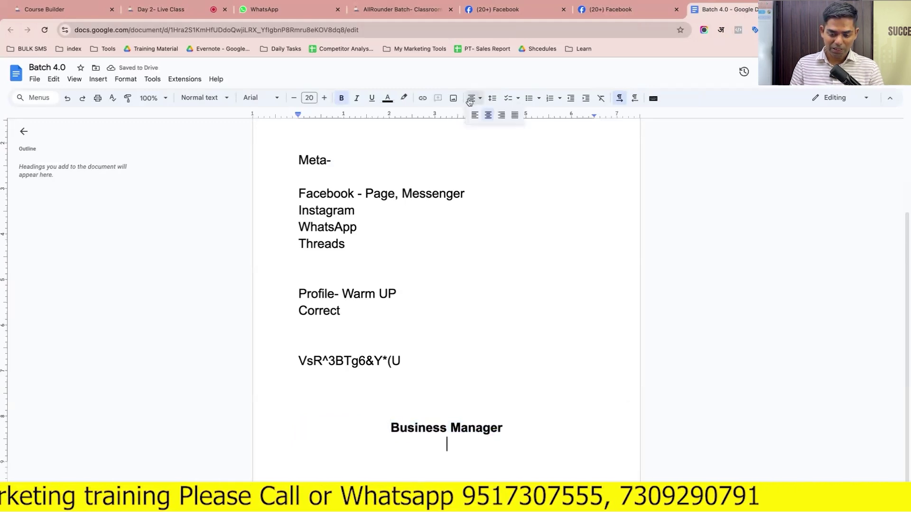
left_click(515, 115)
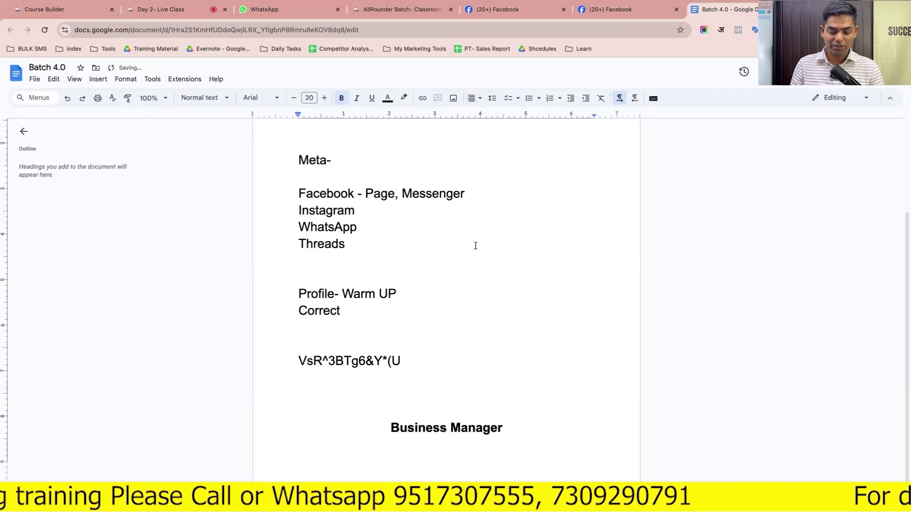
type("Organ")
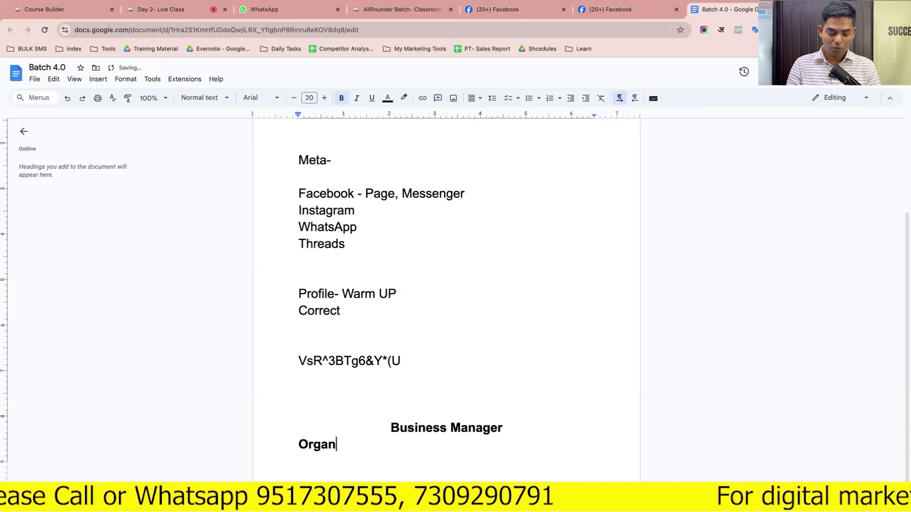
type("isa")
key("BackSpace")
key("BackSpace")
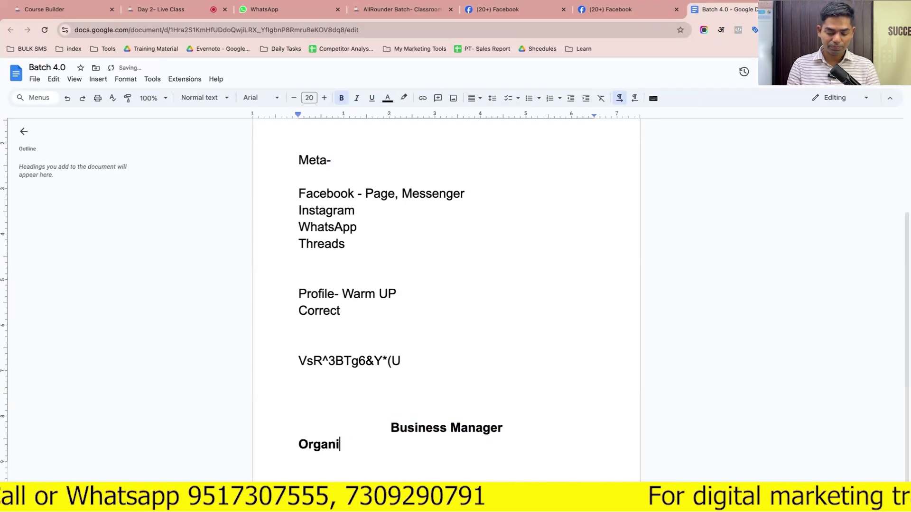
type("sation or ")
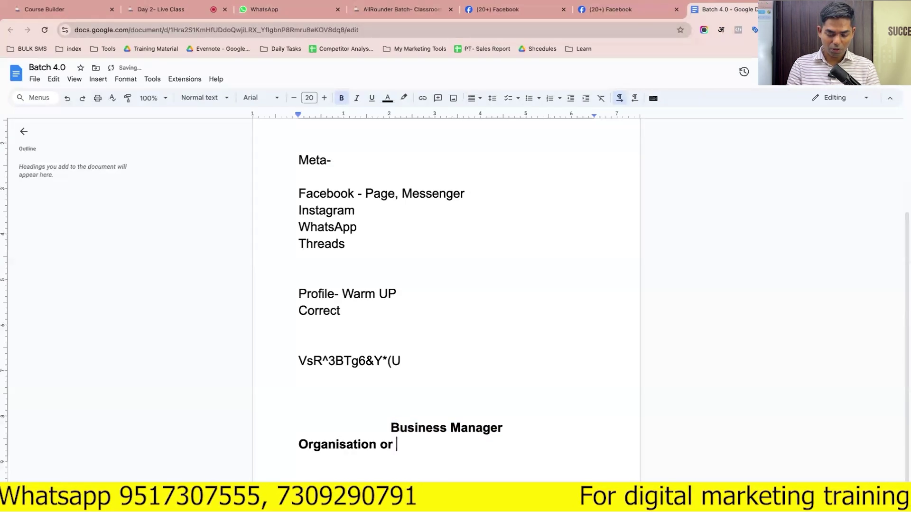
type("Company")
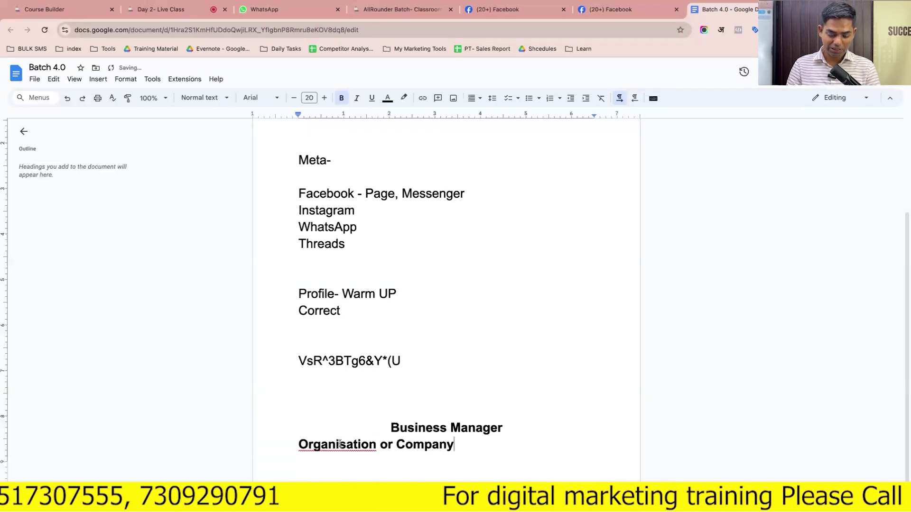
key("ctrl+Return")
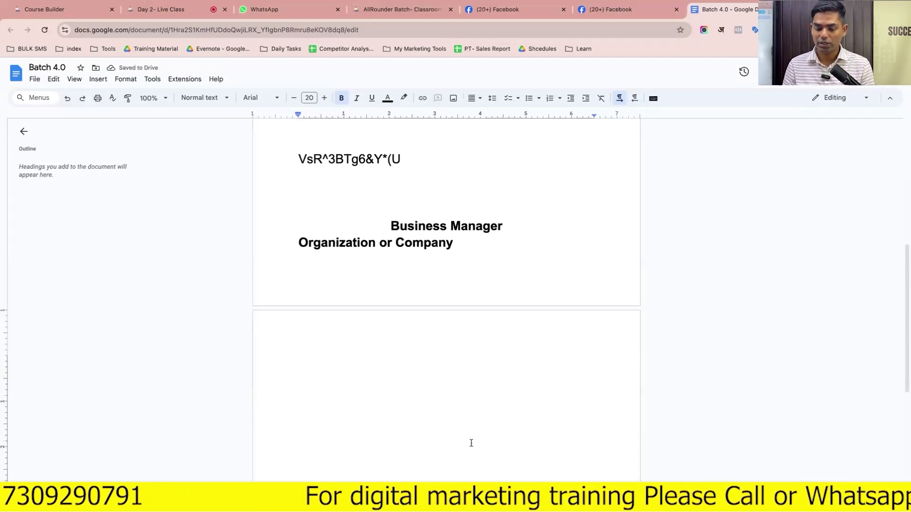
Type the line 'People- Emplye, Mangers, admin, customer' on the new page
type("Peop")
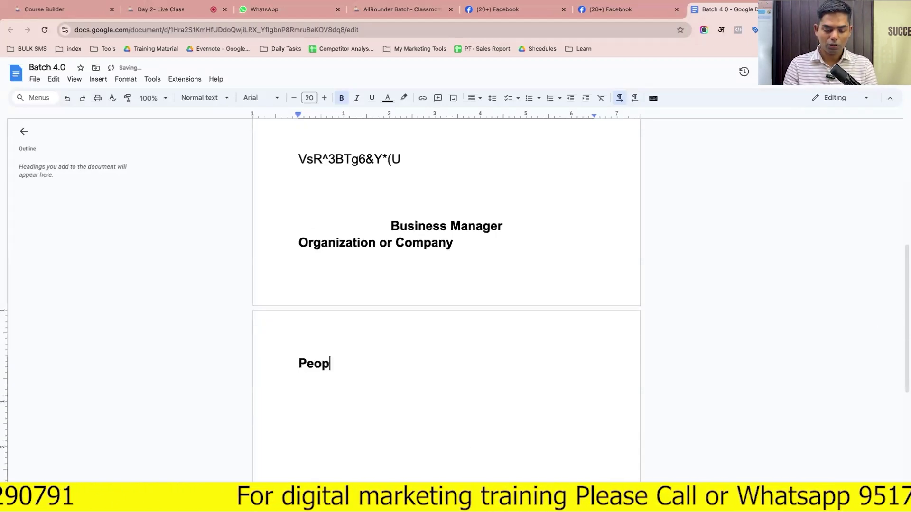
type("le- Empl")
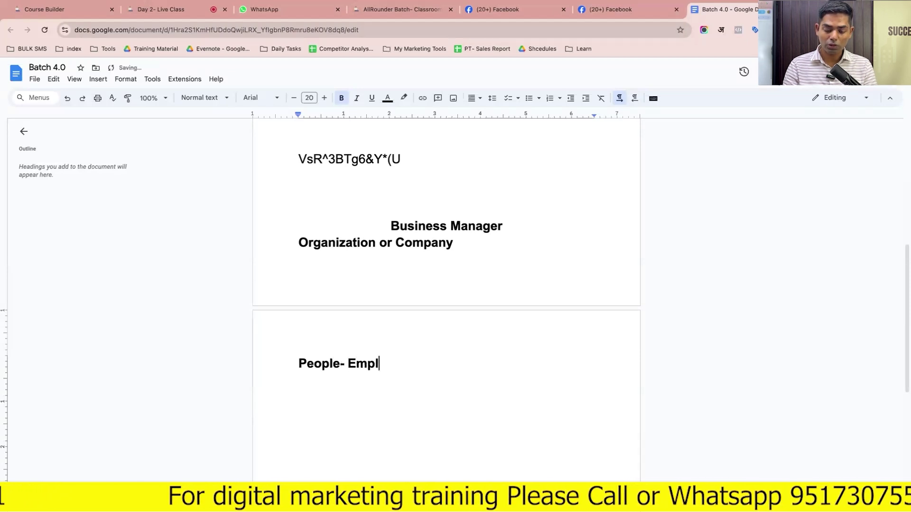
type("ye, Mang")
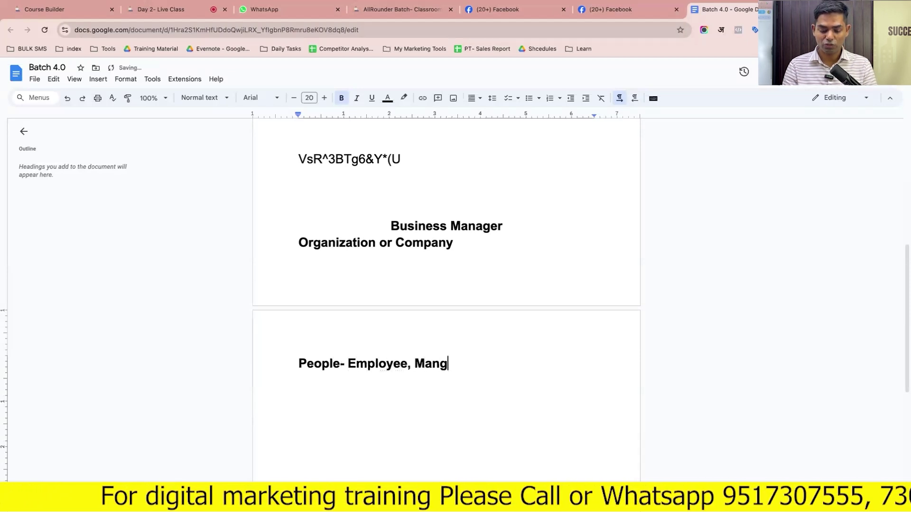
type("ers, admin")
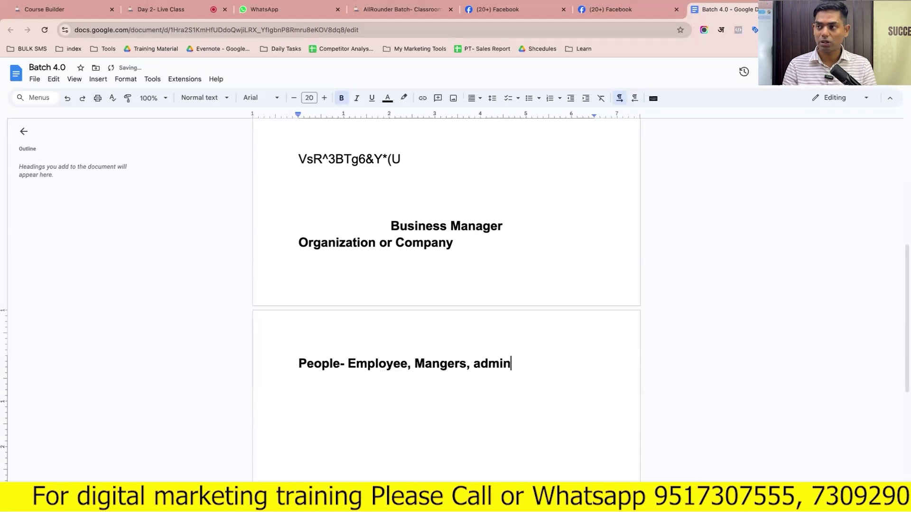
type(", Su")
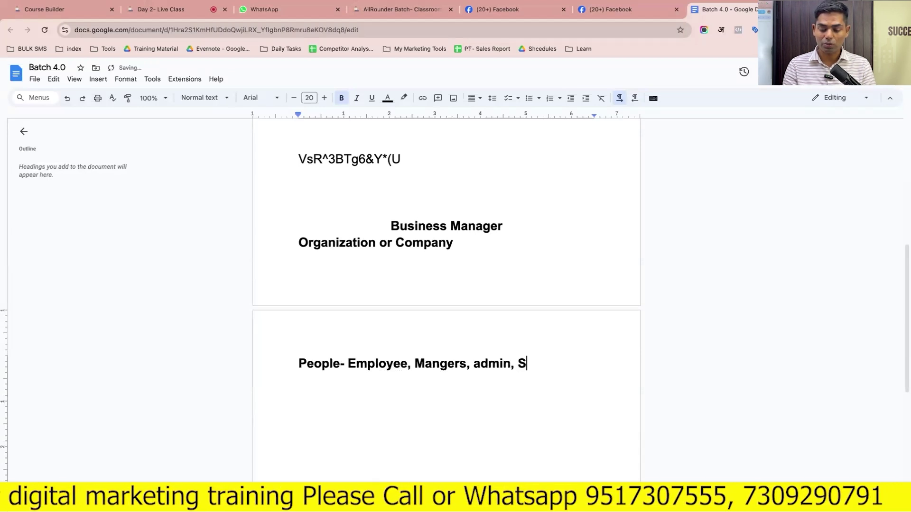
key("BackSpace")
key("BackSpace")
type("customer")
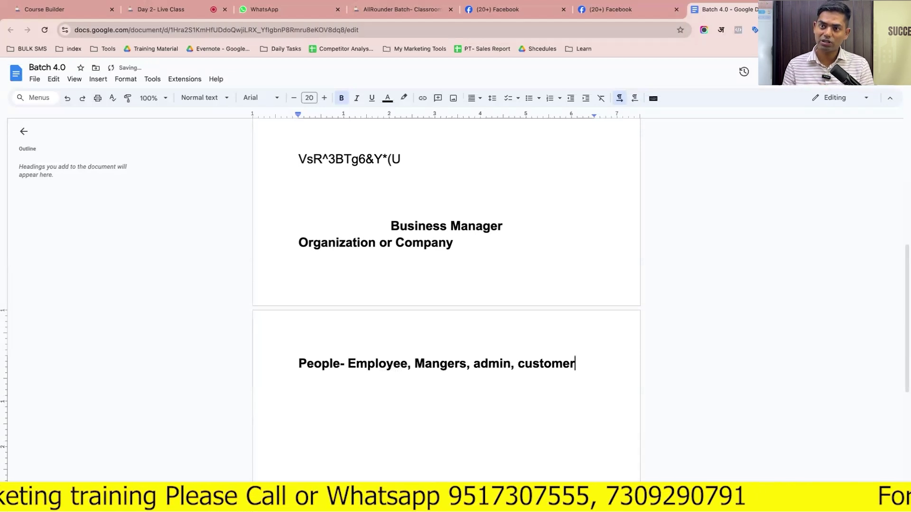
key("Return")
Add 'Assets- Table, Furnitures, Assestion' and 'Department- Account, HR, Sales, Marketing' lines
type("A")
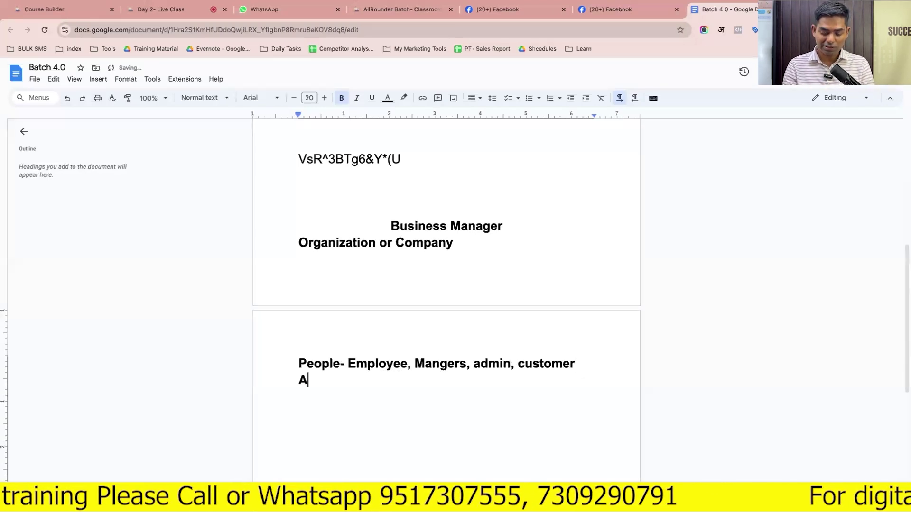
type("sse")
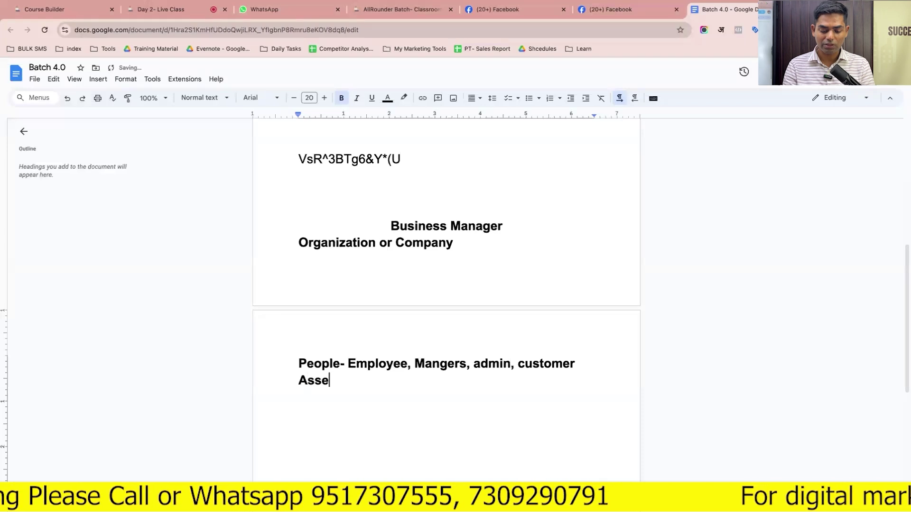
type("ts-")
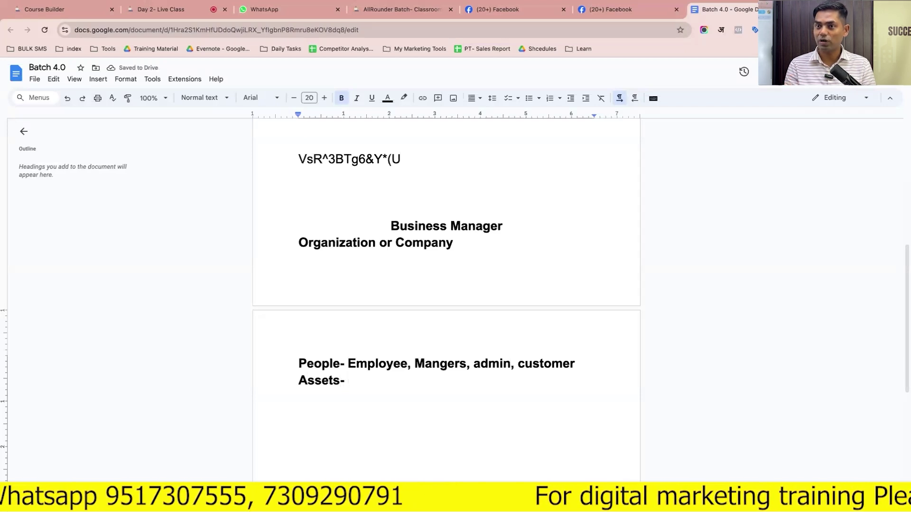
type("Table")
key("BackSpace")
type(", Furnitures, Assestion,")
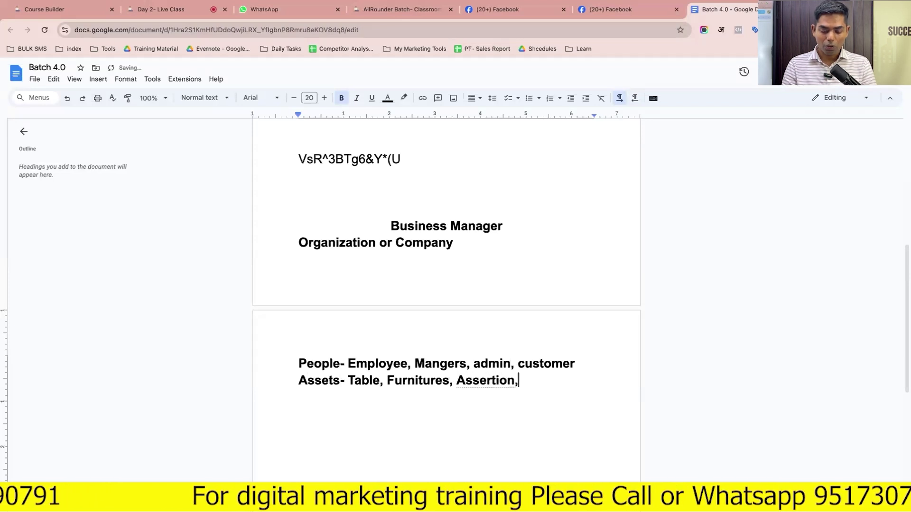
key("BackSpace")
key("Return")
type("Dp")
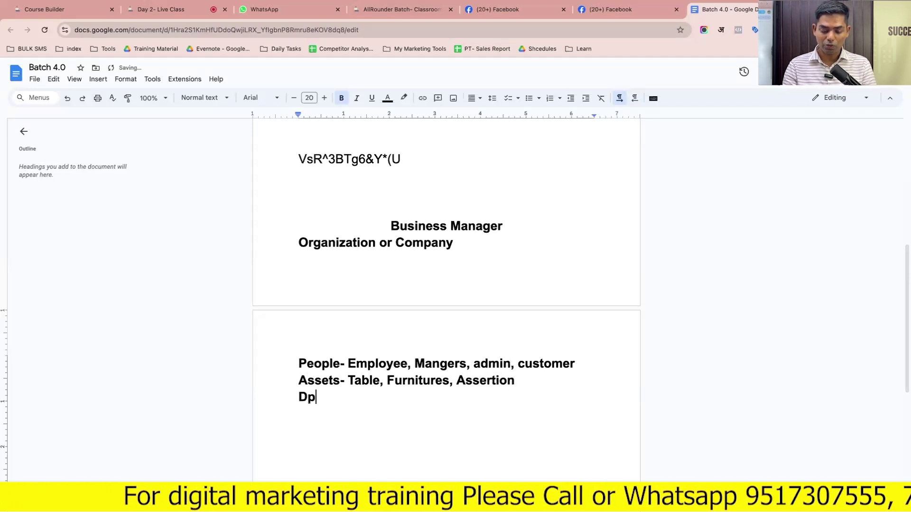
key("BackSpace")
type("epartme")
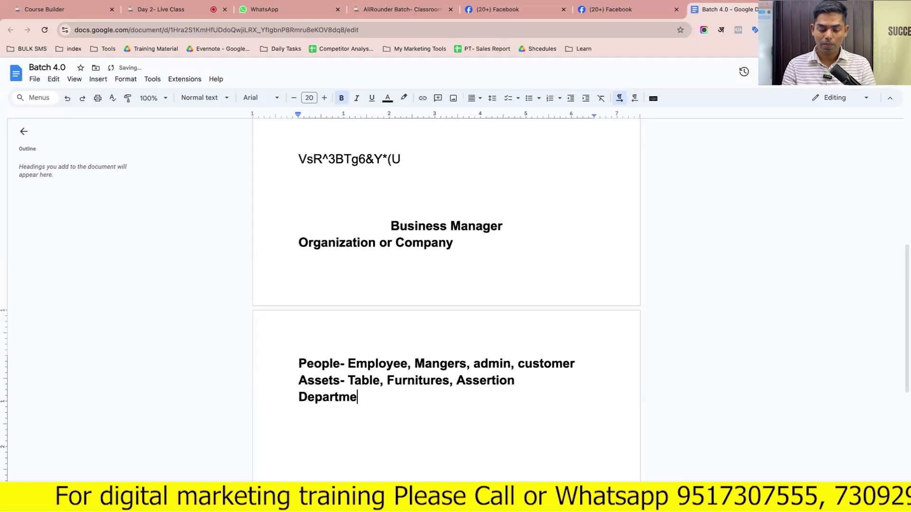
type("nt- Accoun")
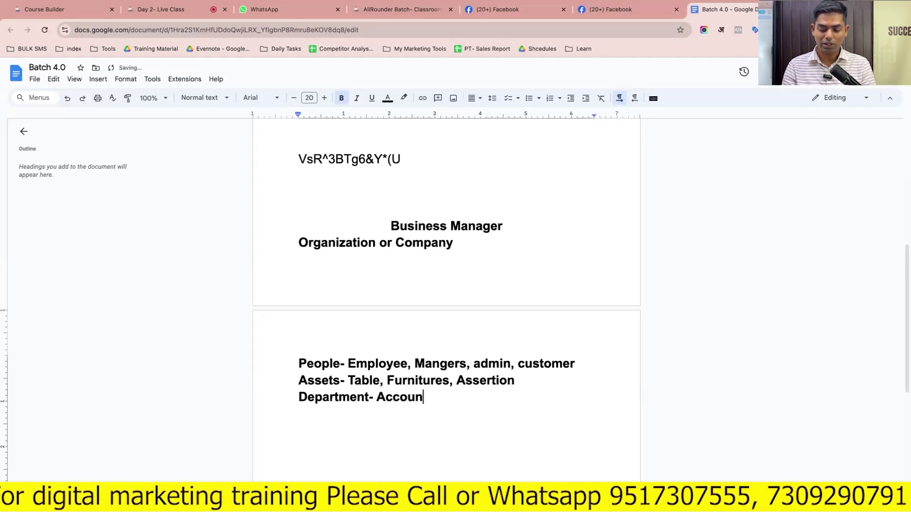
type("t, H")
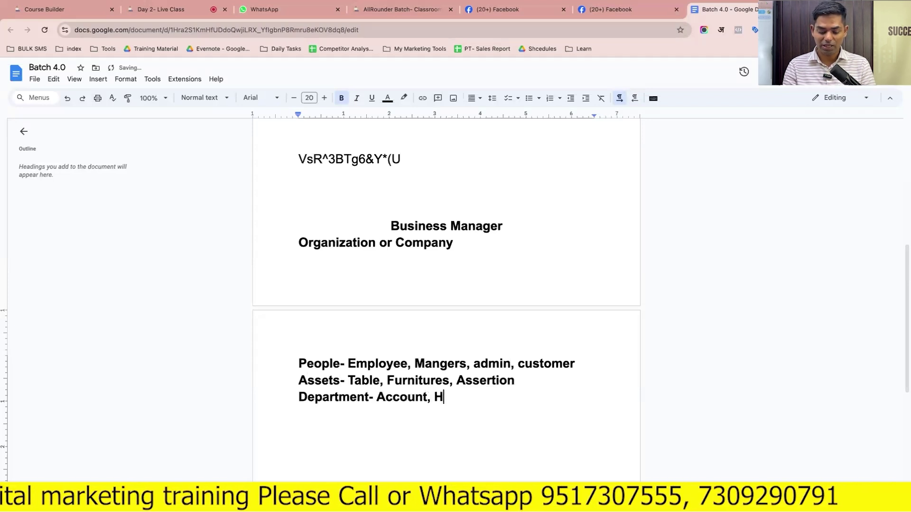
type("R, Sale")
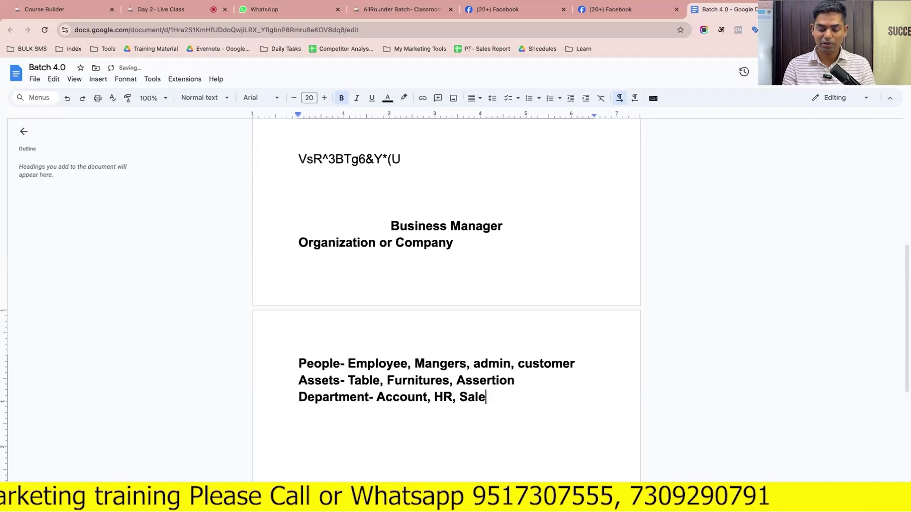
type("s, Marketing")
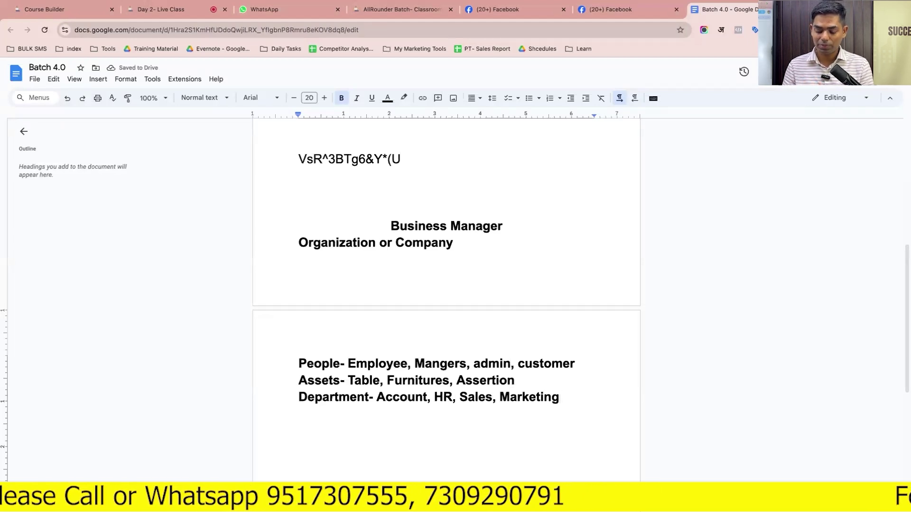
key("Return")
Type 'Hierarchy', correcting its misspelling with the spelling suggestion
type("H")
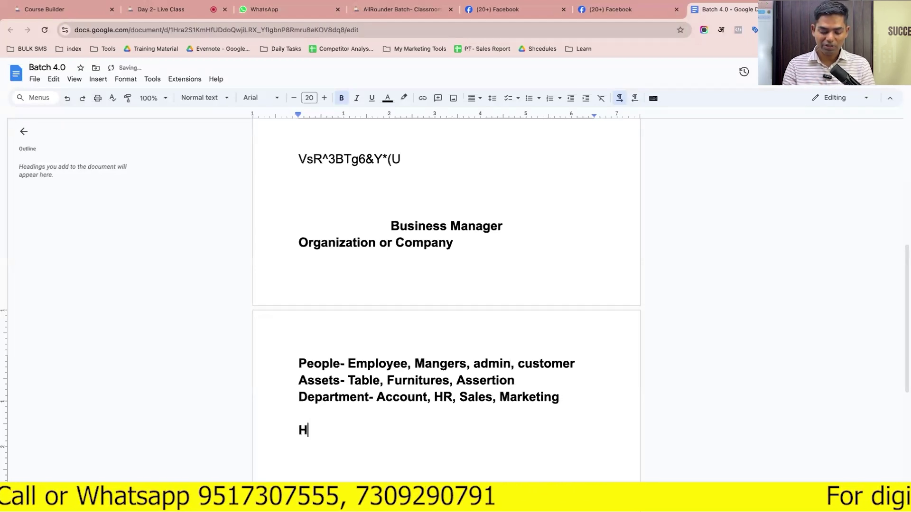
type("ierarachy")
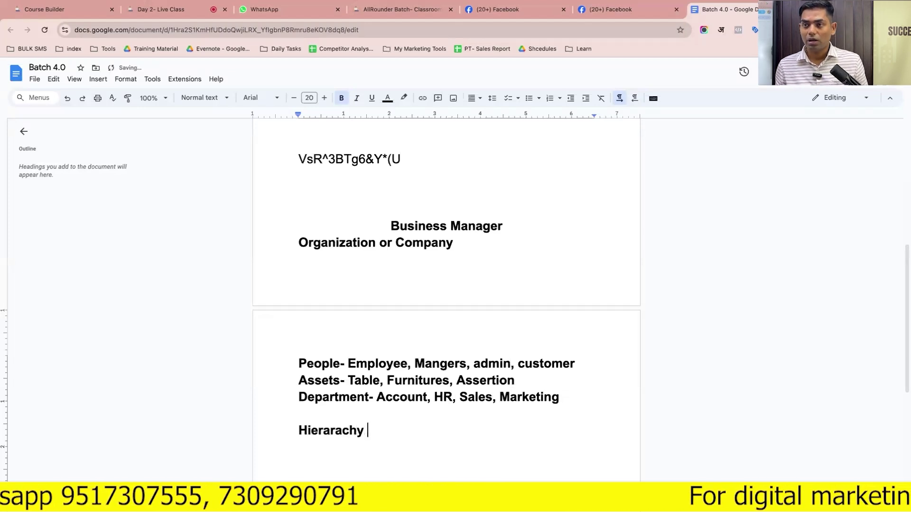
right_click(350, 435)
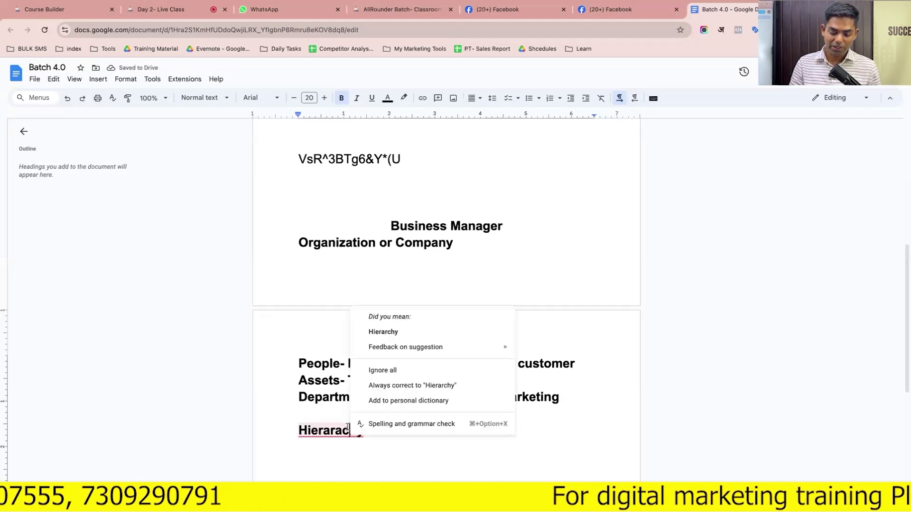
left_click(397, 332)
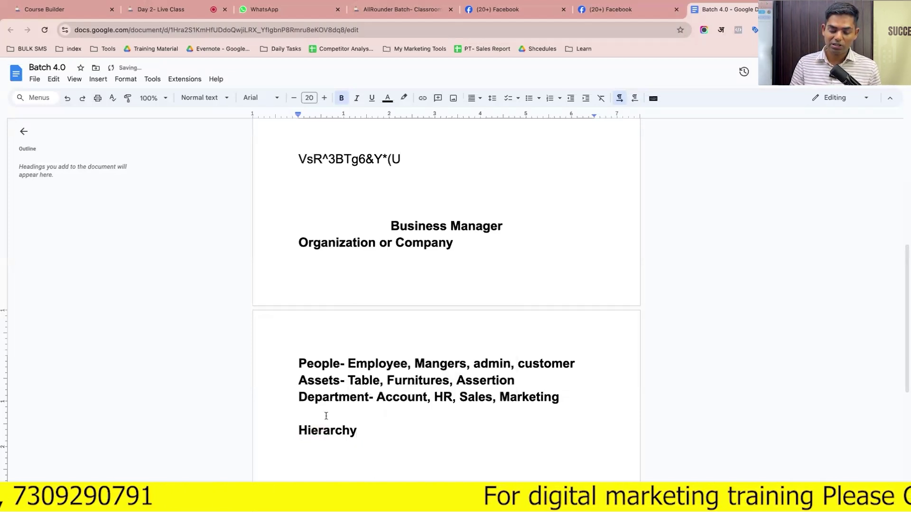
double_click(323, 430)
left_click(334, 430)
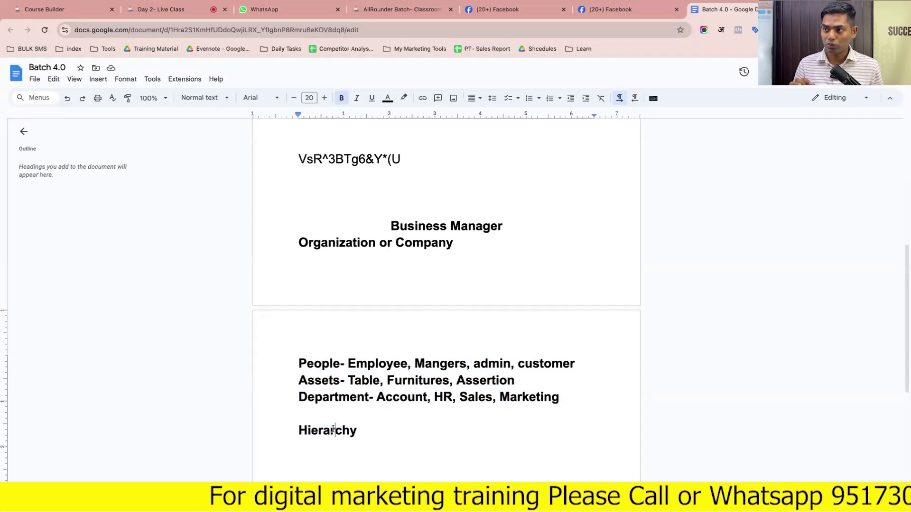
left_click(377, 434)
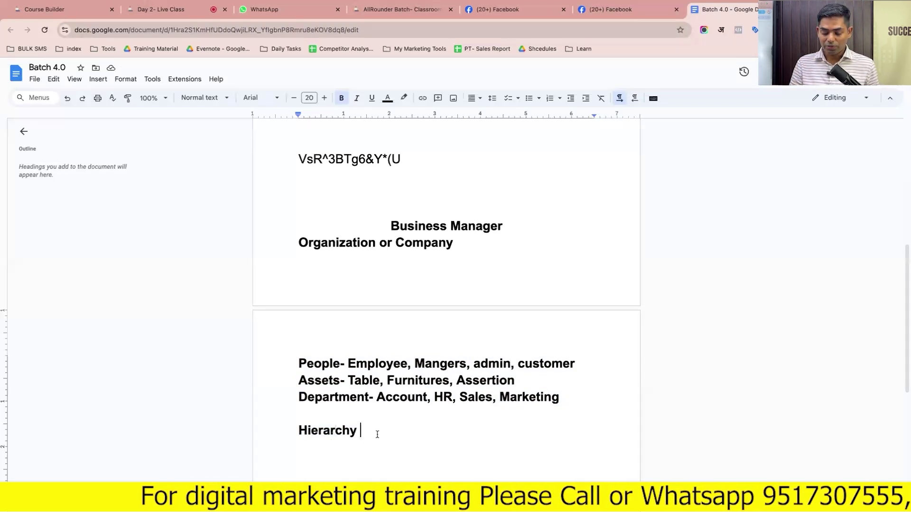
Add a 'Digital Marketing Agency' line below Hierarchy, followed by a new line
key("Return")
key("Return")
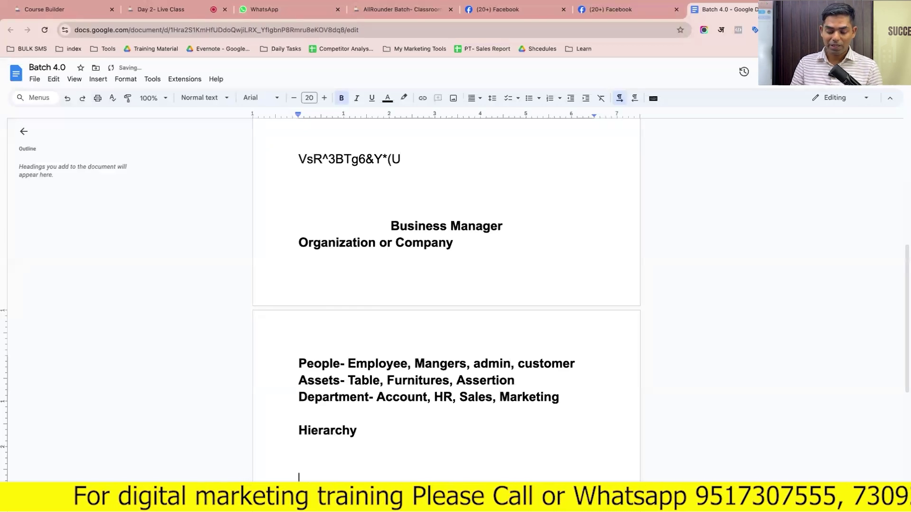
scroll(446, 285, "down", 3)
type("D")
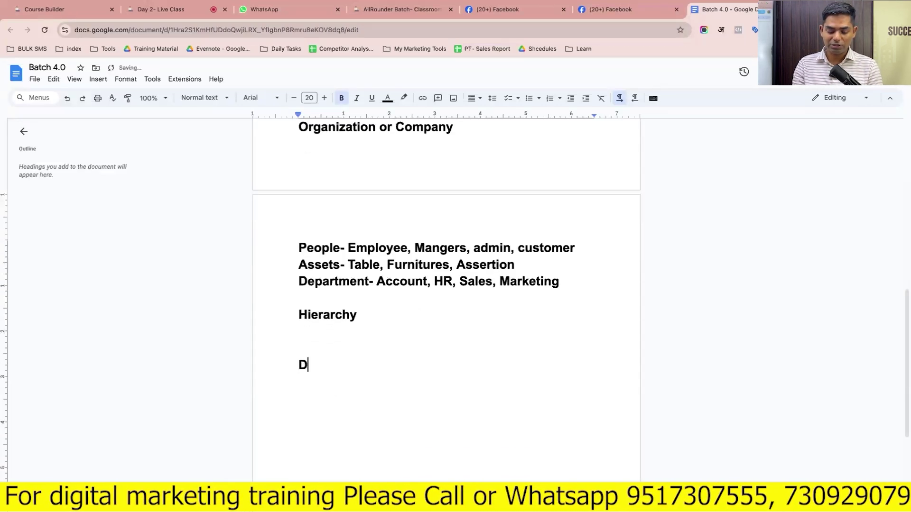
type("igital Marketing Age")
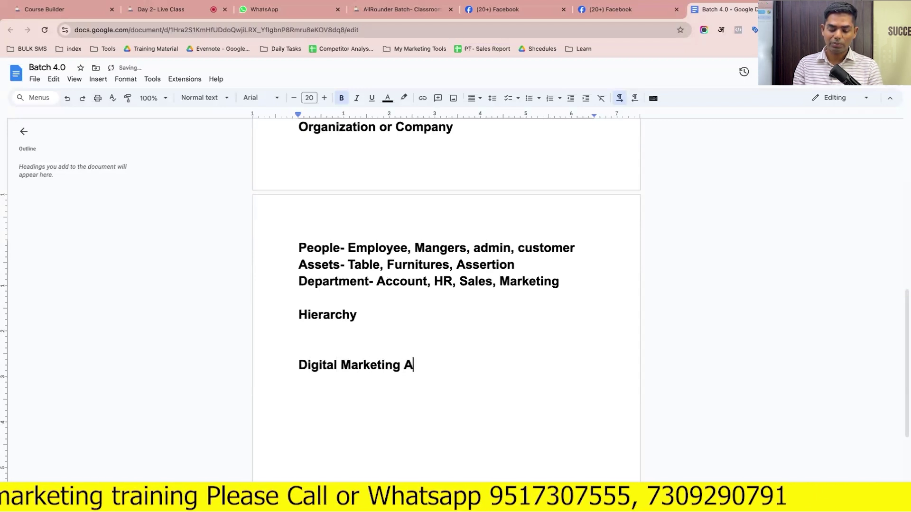
type("ncy")
key("Return")
key("Return")
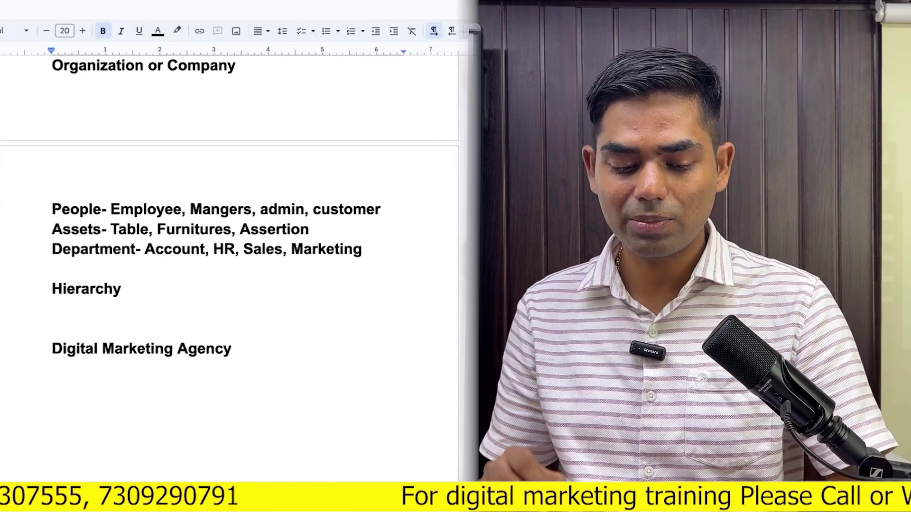
Type 'Pre Tutorials - FB Page' and 'Pre Tutorials - Business Manager' on separate lines, leaving a new line below
type("P")
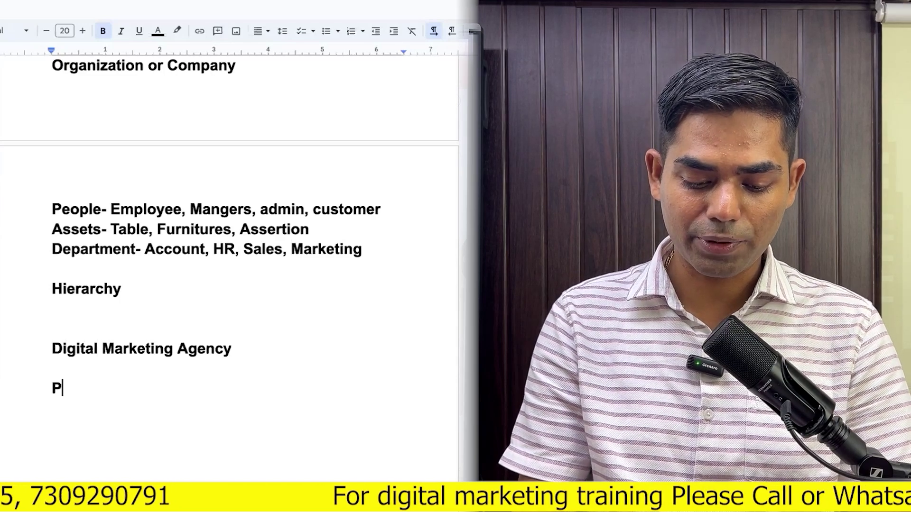
type("re Tutorials=")
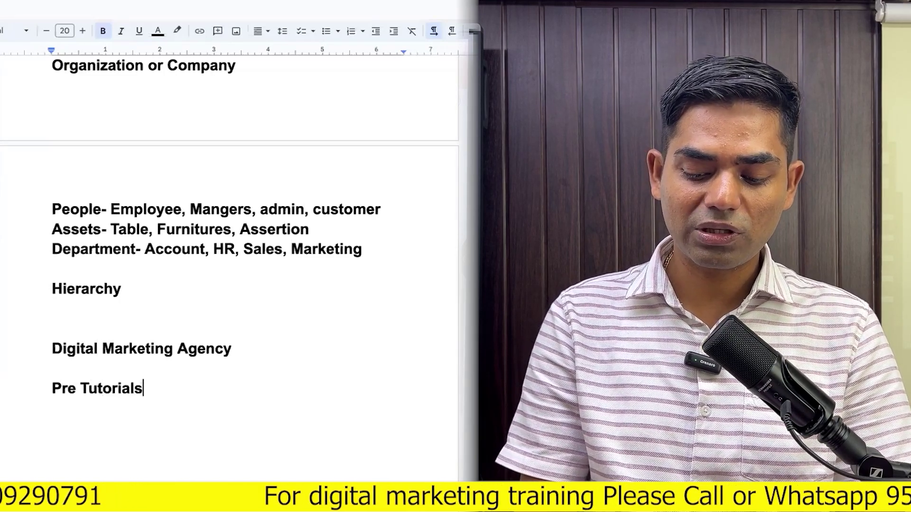
key("BackSpace")
key("Return")
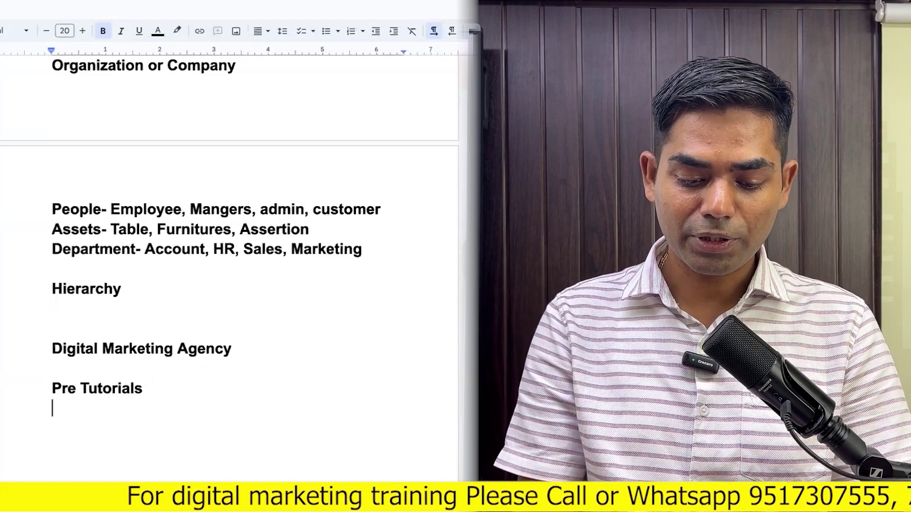
key("BackSpace")
type("- FB Page")
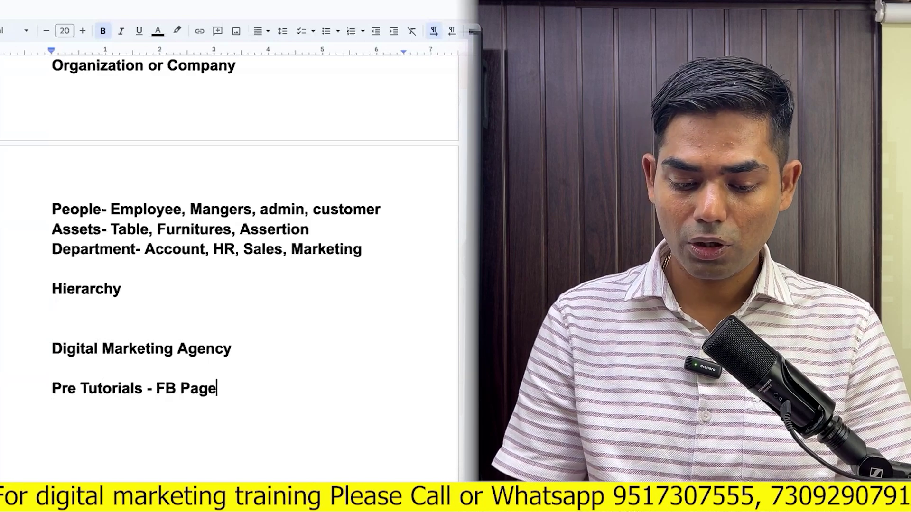
key("Return")
type("Pre ")
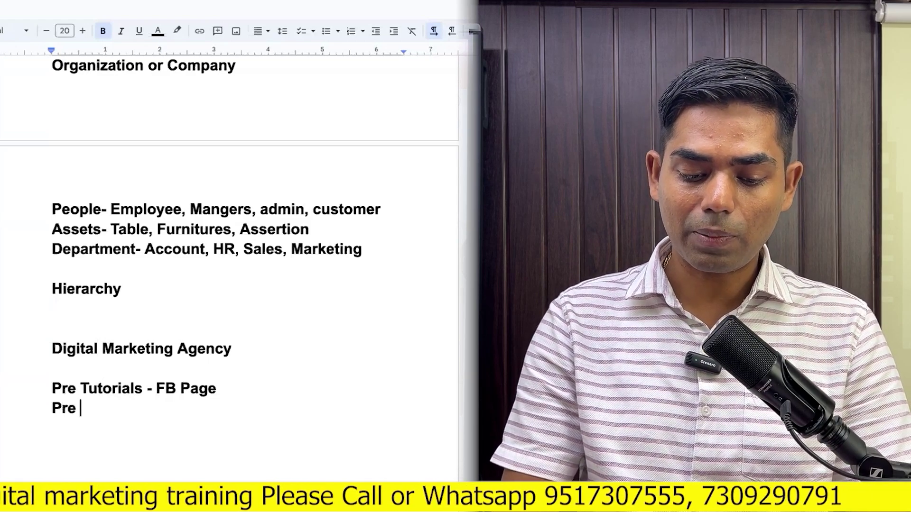
type("Tutorials")
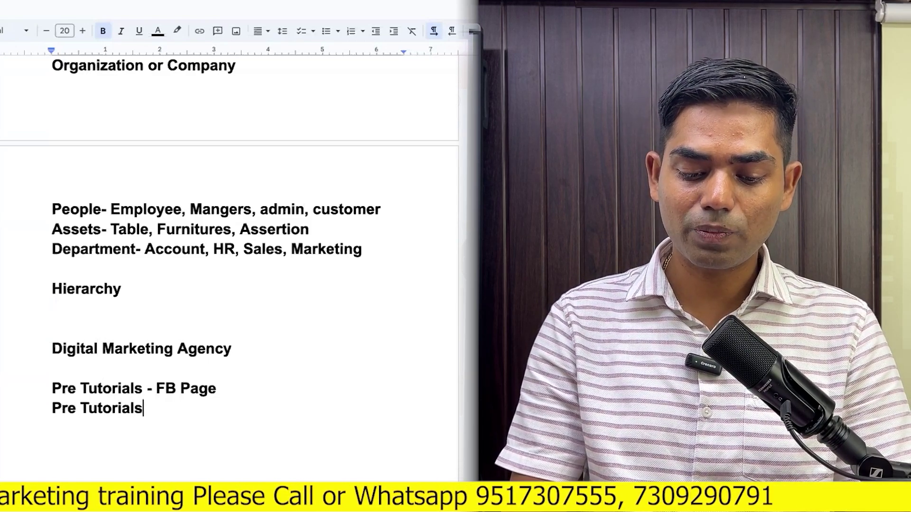
type(" - Bu")
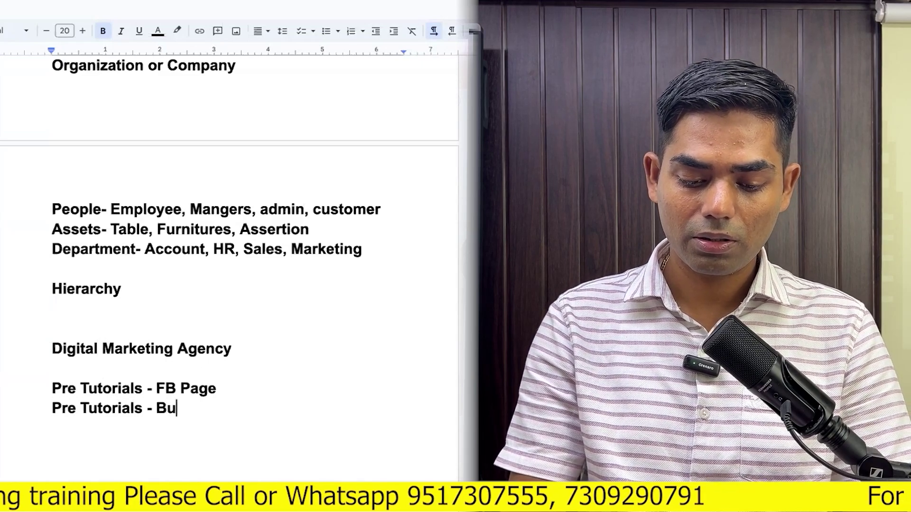
type("siness Ma")
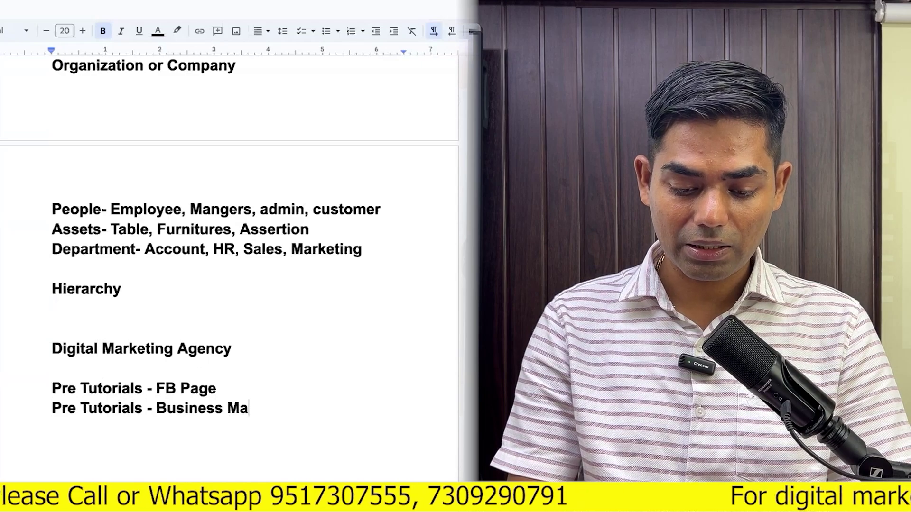
type("nager")
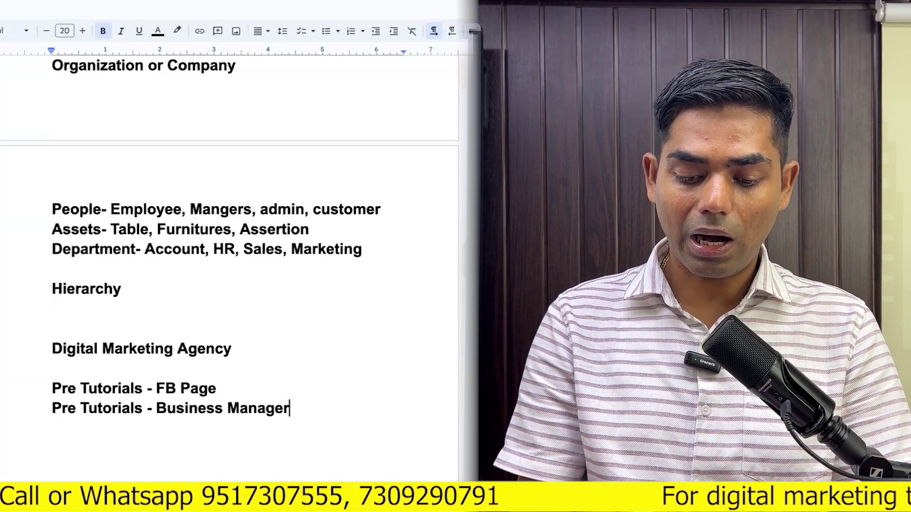
key("Return")
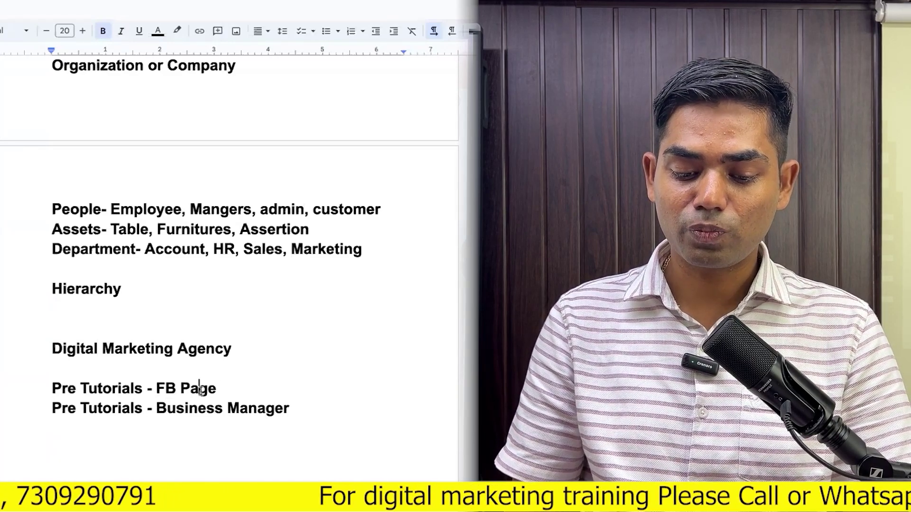
key("shift+Up")
key("shift+Up")
key("shift+Up")
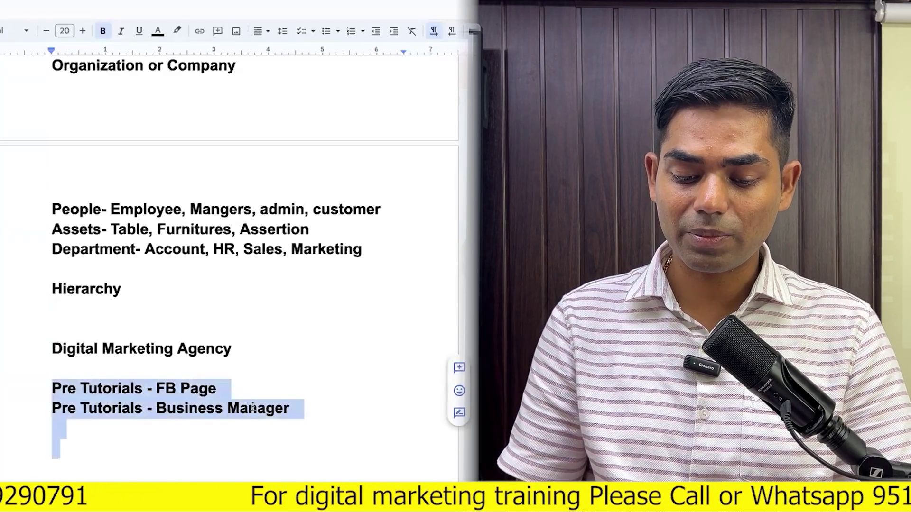
left_click(285, 408)
key("Return")
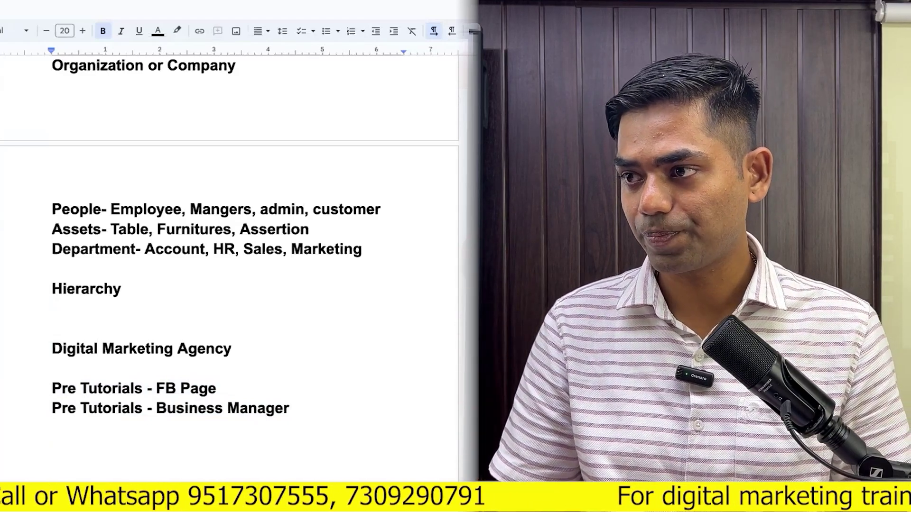
Add a 'Users' line and an 'Assets-' line, fixing the 'Assests' misspelling via suggestions
type("Users")
key("Return")
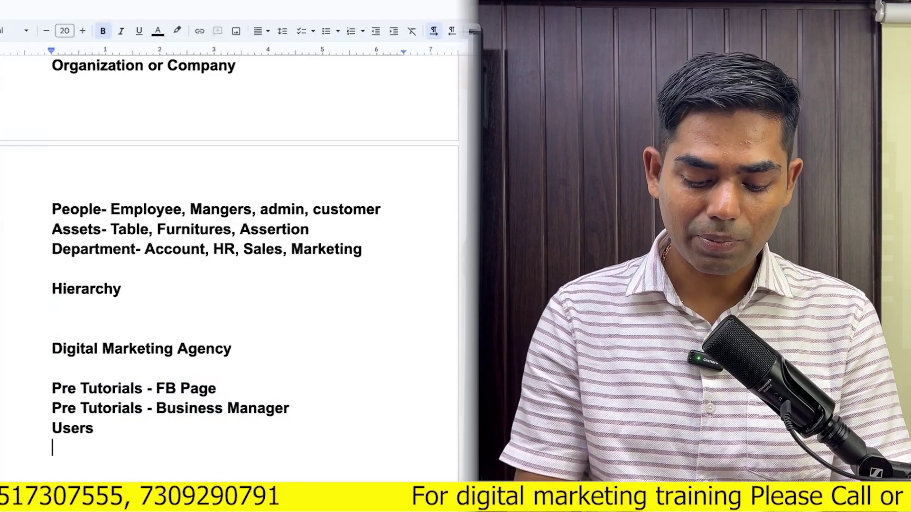
type("Assests")
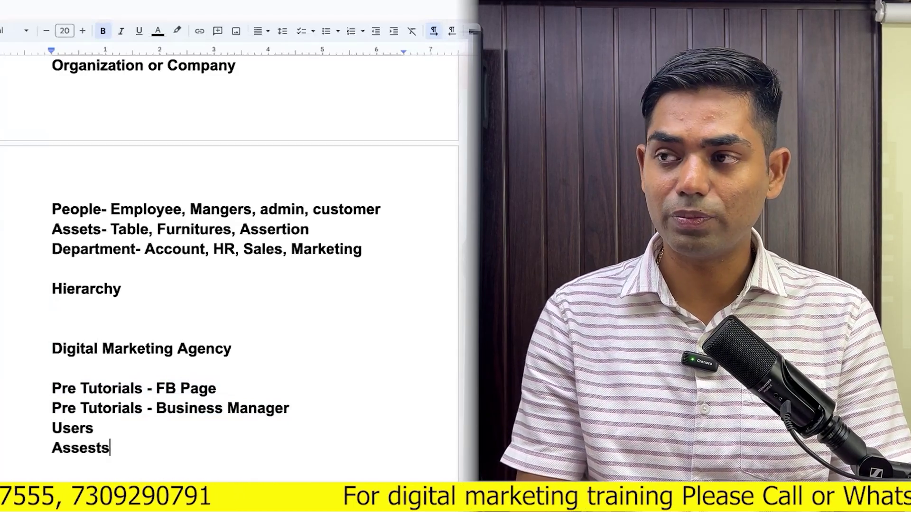
type("-")
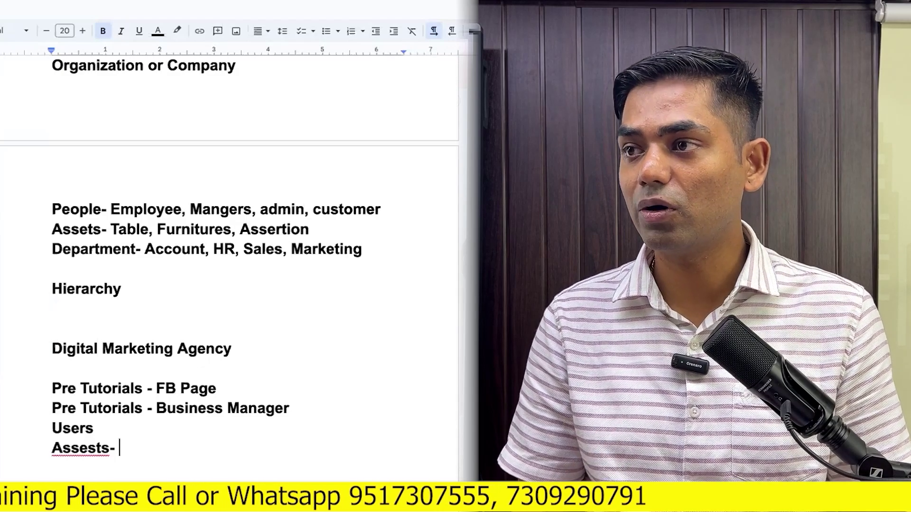
left_click(86, 448)
left_click(129, 322)
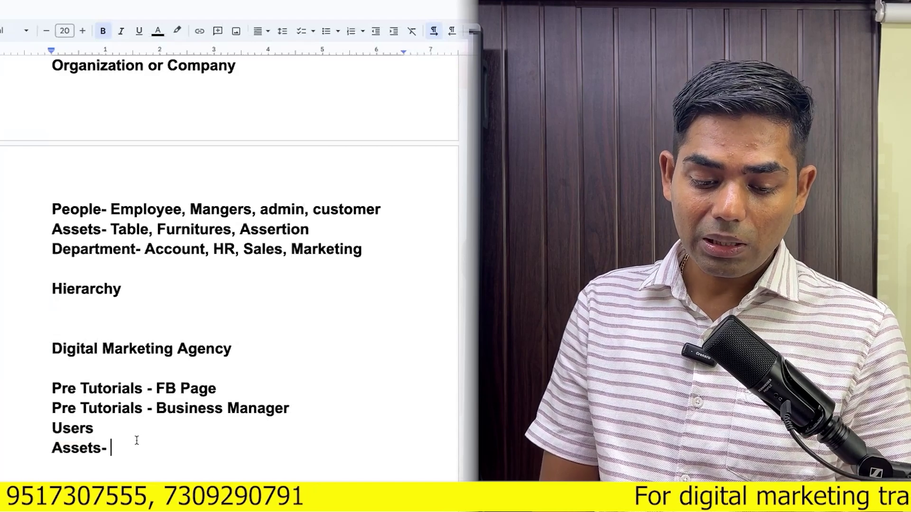
Highlight parts of the notes from the People- line down to Digital Marketing Agency
triple_click(129, 350)
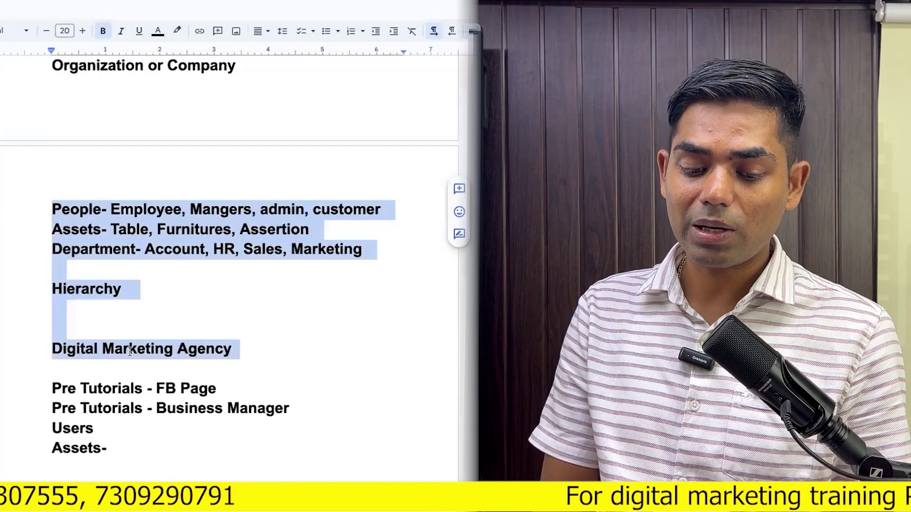
left_click(251, 345)
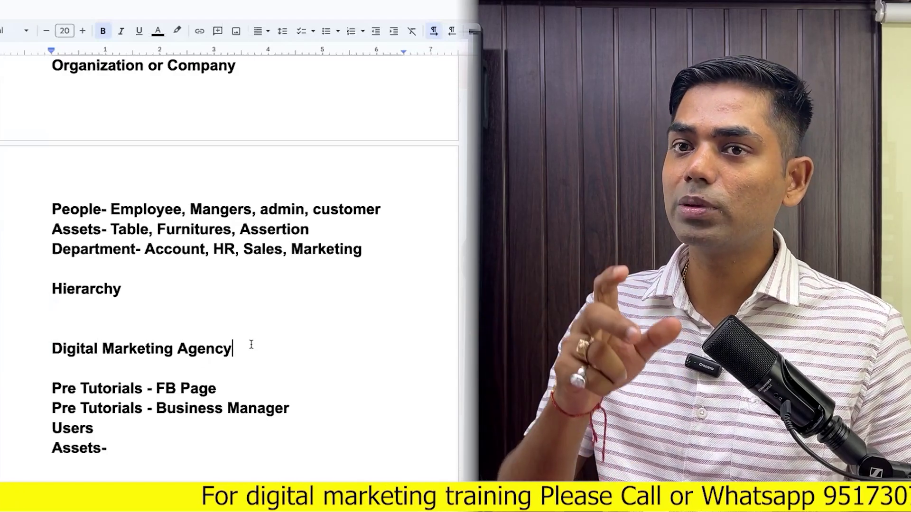
scroll(251, 345, "down", 1)
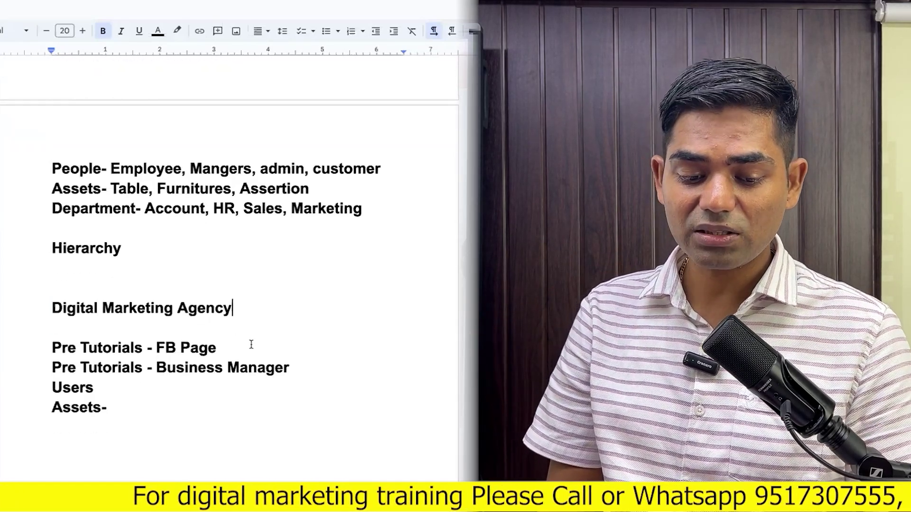
double_click(164, 311)
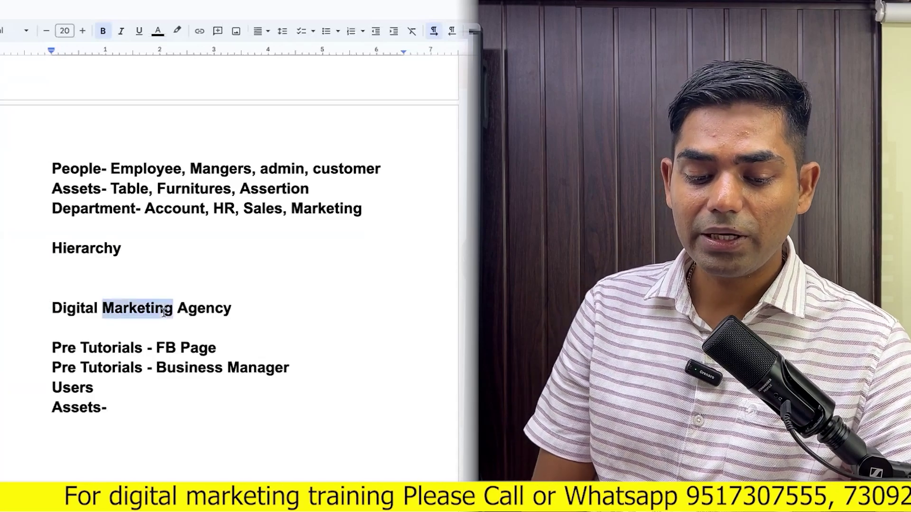
double_click(187, 313)
key("ctrl+shift+Up")
key("ctrl+shift+Up")
key("ctrl+shift+Up")
key("ctrl+shift+Up")
key("ctrl+shift+Up")
key("ctrl+shift+Up")
key("ctrl+shift+Up")
key("ctrl+shift+Up")
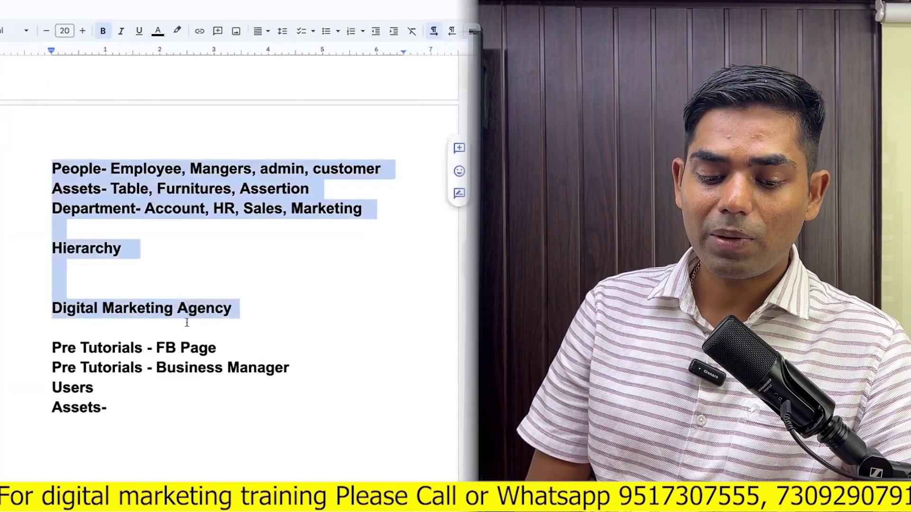
double_click(184, 314)
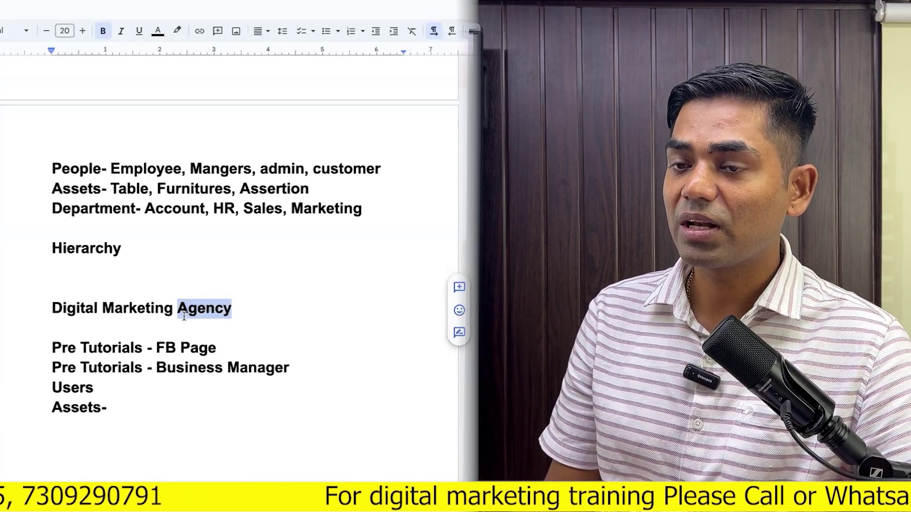
Place the cursor after 'Assets-' and start a new line below it
scroll(184, 316, "down", 5)
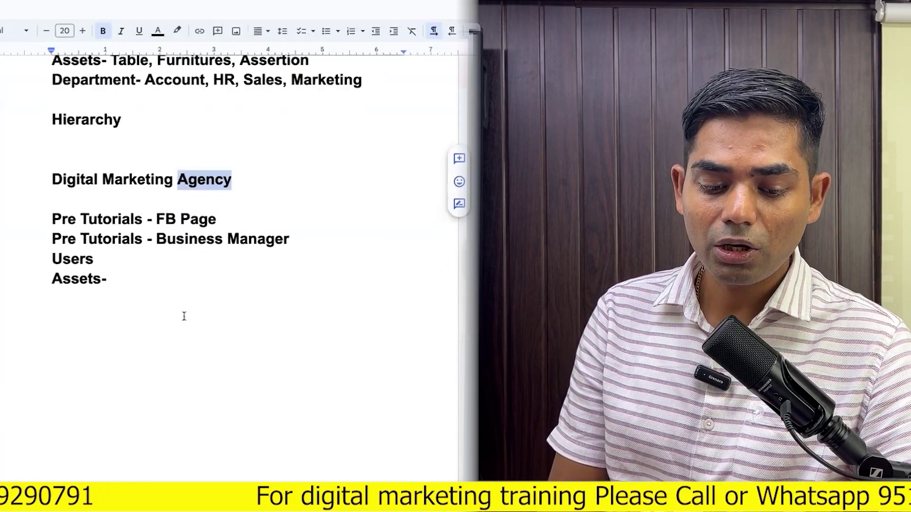
left_click(134, 278)
key("Return")
key("Return")
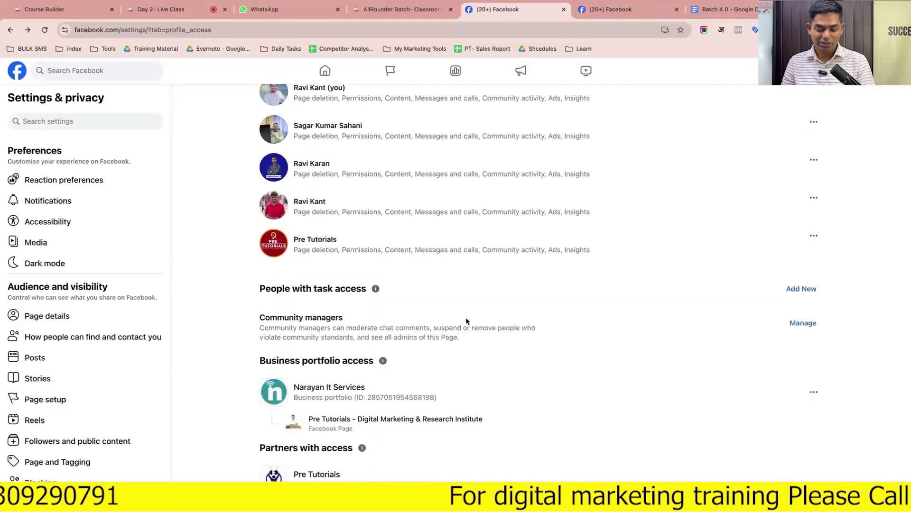
Scroll up the Page access settings to view the Facebook, task and business portfolio access lists
scroll(467, 322, "up", 1)
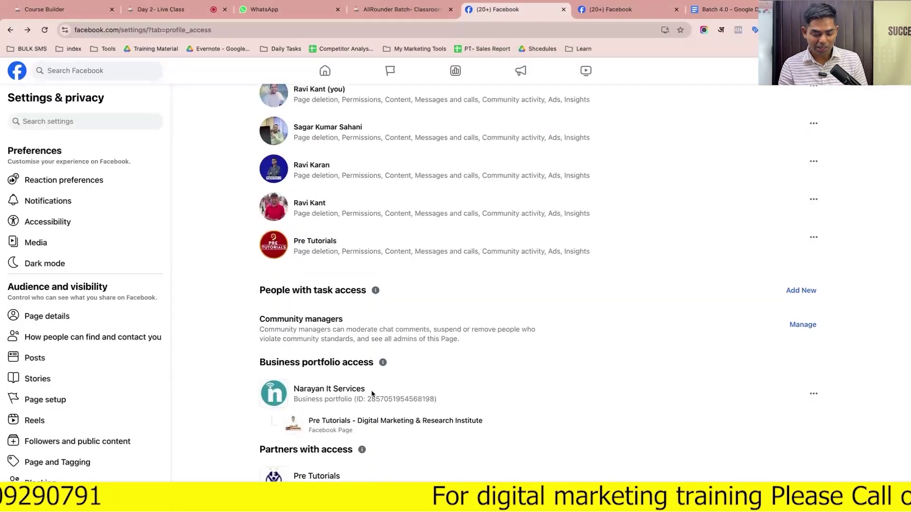
triple_click(351, 420)
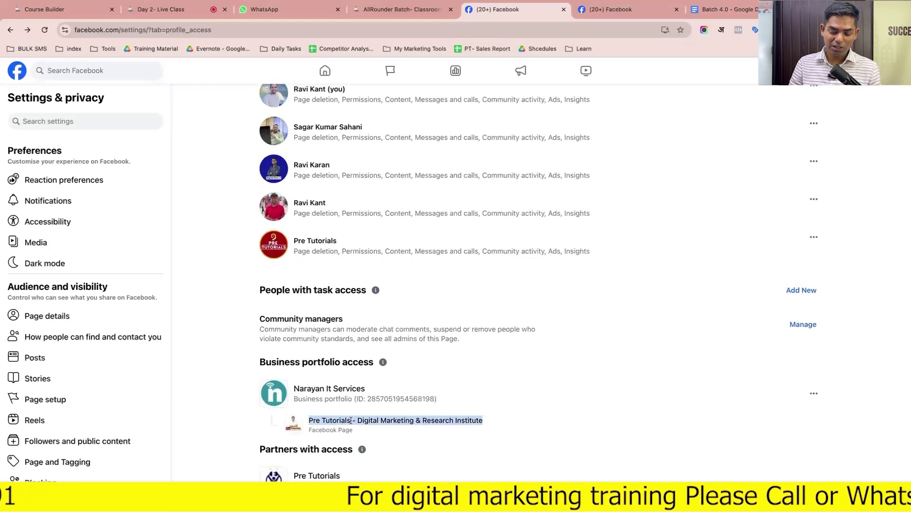
triple_click(334, 390)
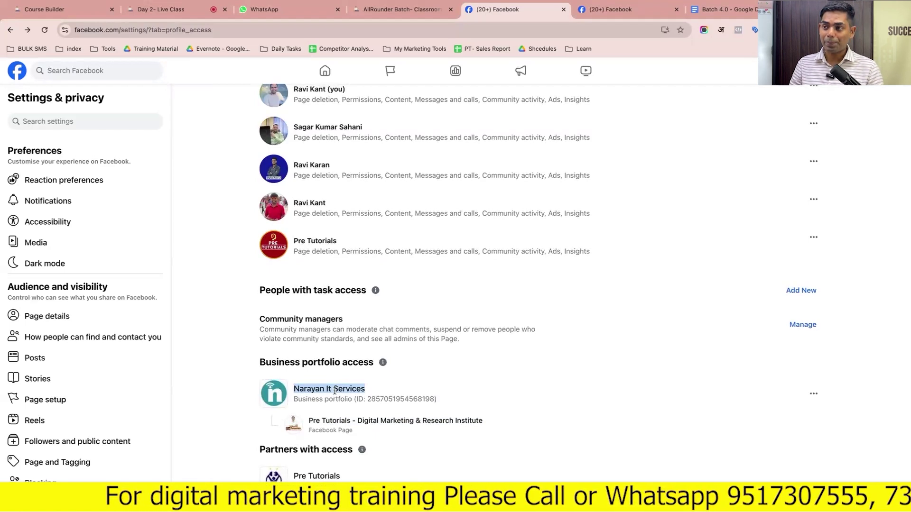
triple_click(352, 421)
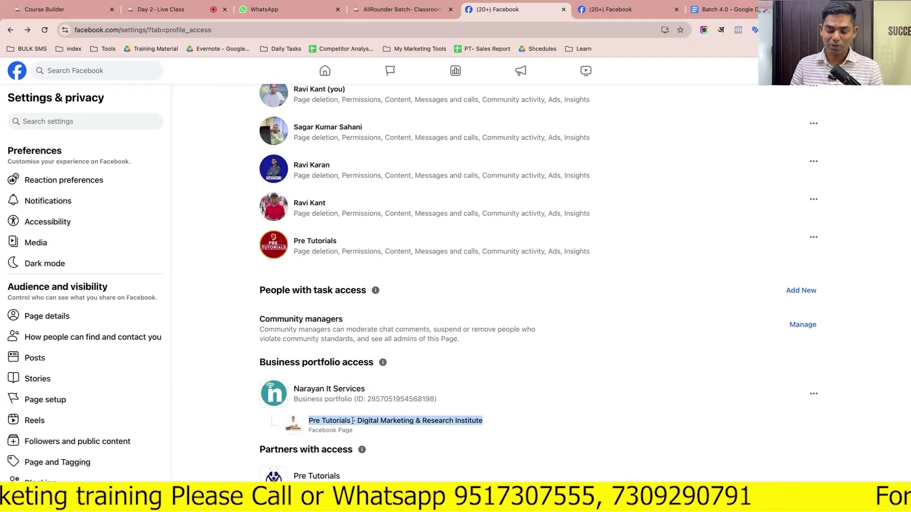
triple_click(340, 390)
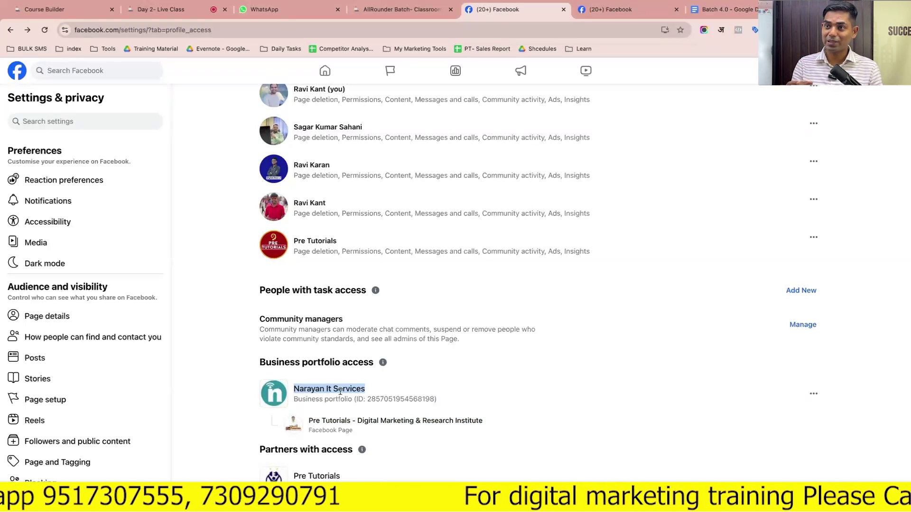
triple_click(369, 420)
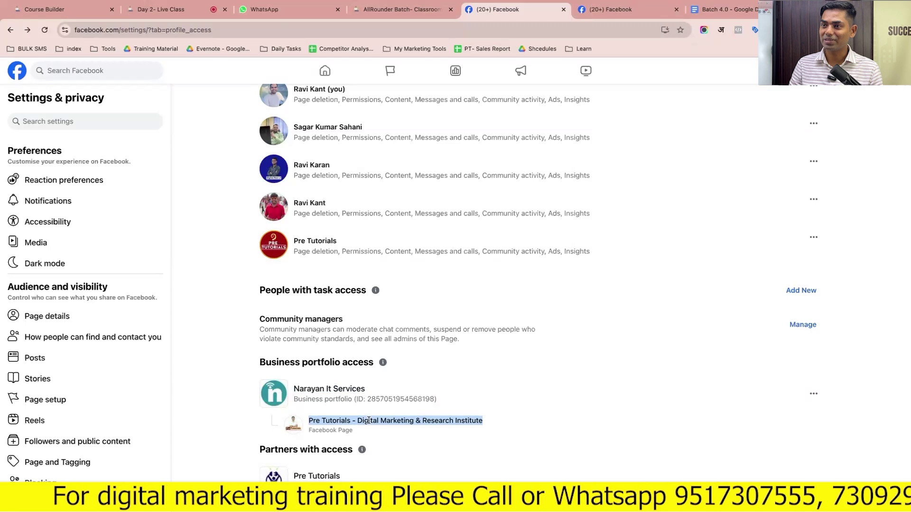
triple_click(340, 388)
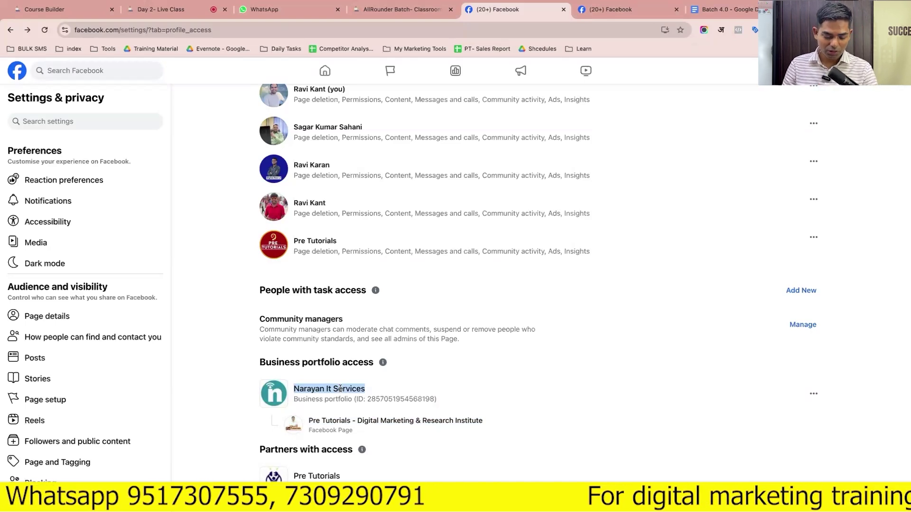
Return to the professional dashboard and look through the Page access settings
scroll(146, 388, "down", 3)
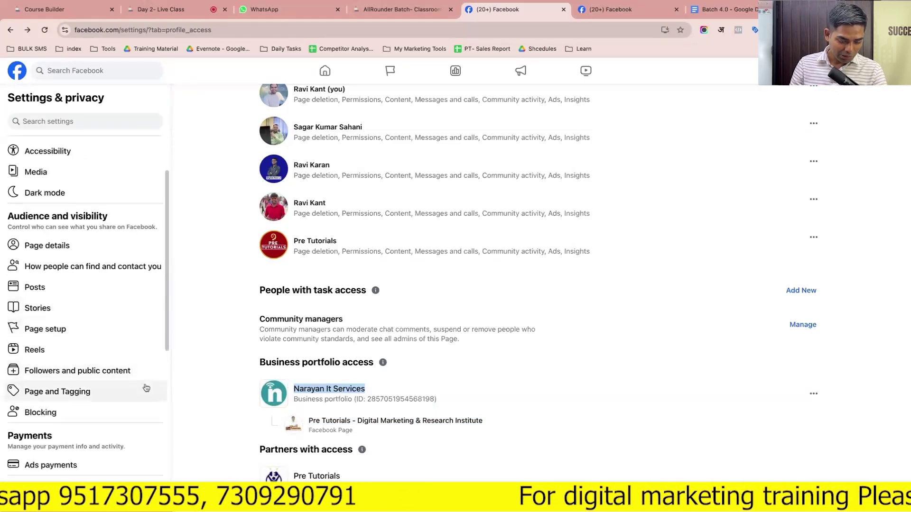
scroll(146, 388, "down", 2)
scroll(146, 388, "up", 4)
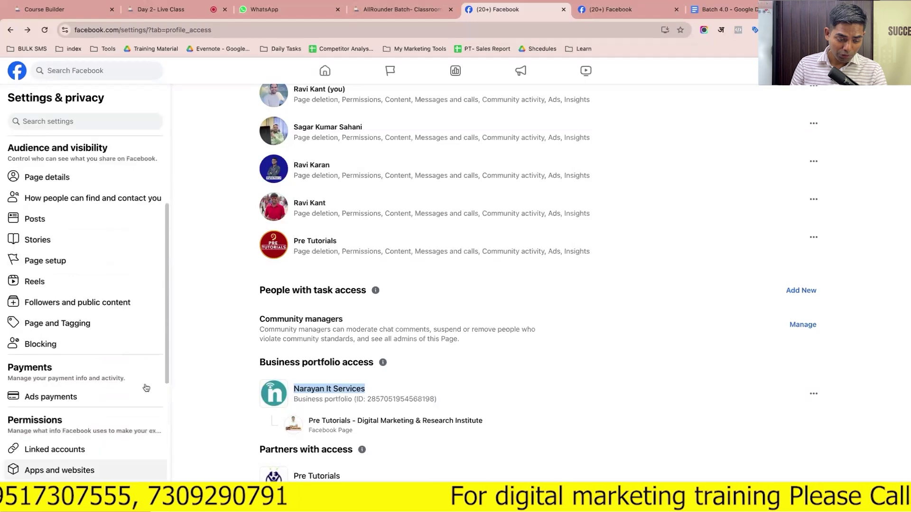
scroll(146, 388, "down", 1)
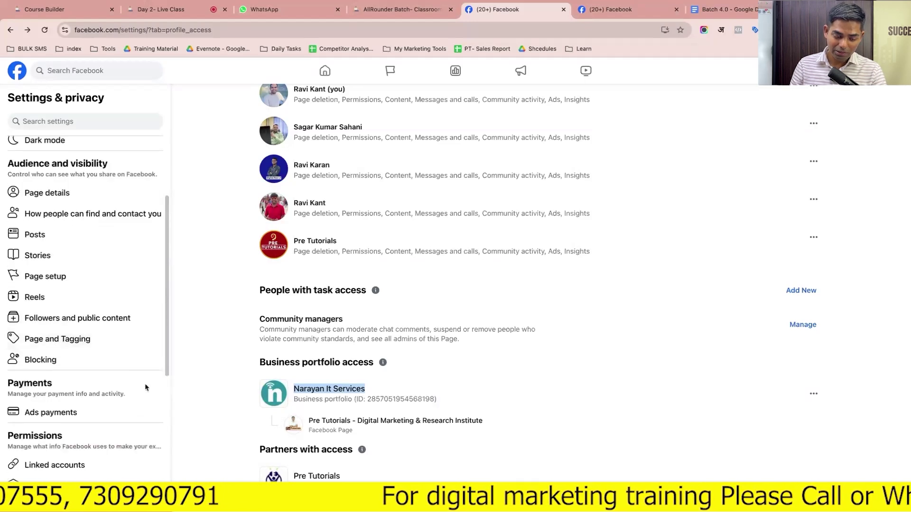
scroll(118, 297, "up", 3)
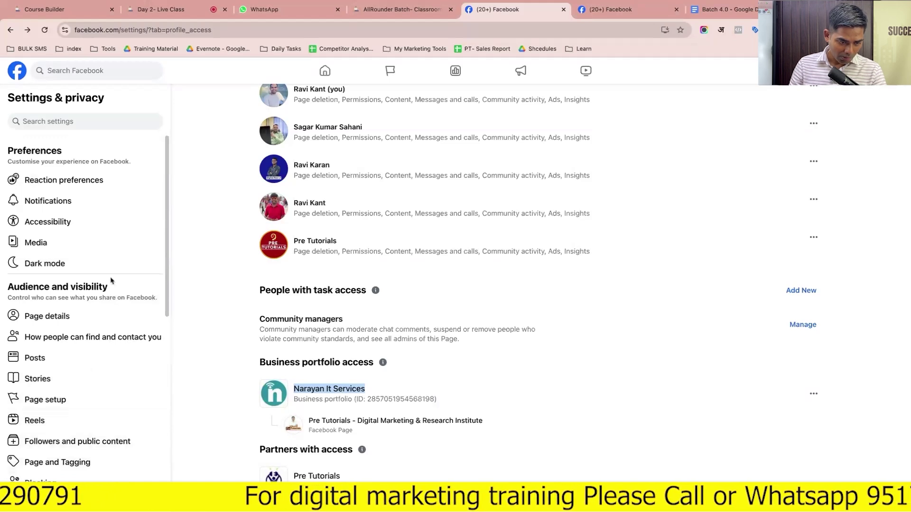
scroll(104, 284, "down", 2)
key("alt+Left")
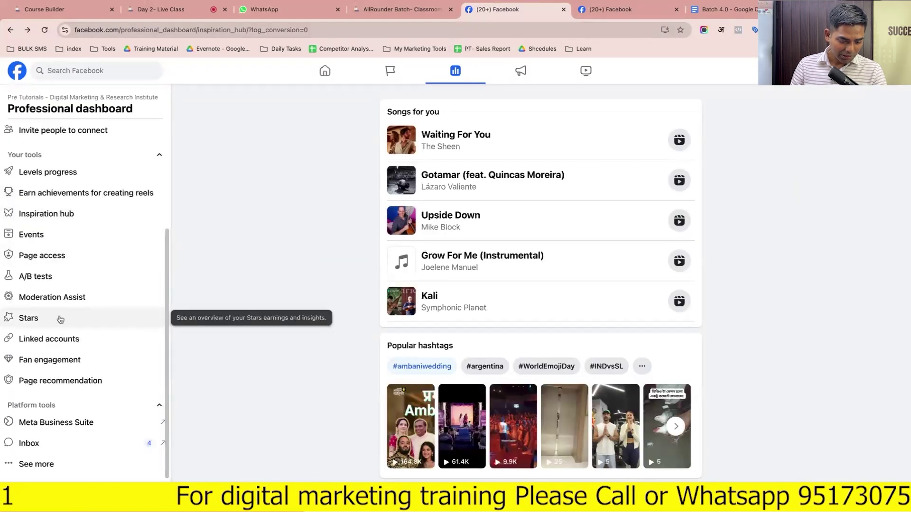
left_click(68, 257)
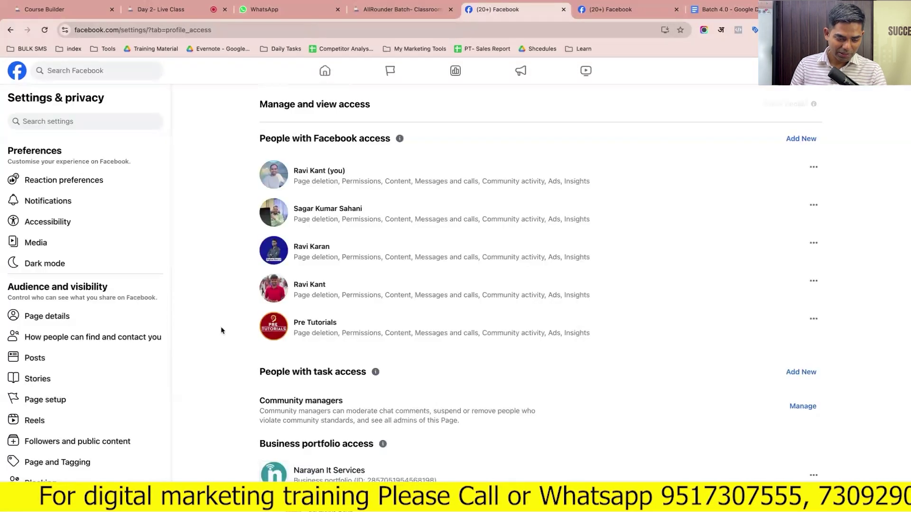
scroll(239, 390, "down", 3)
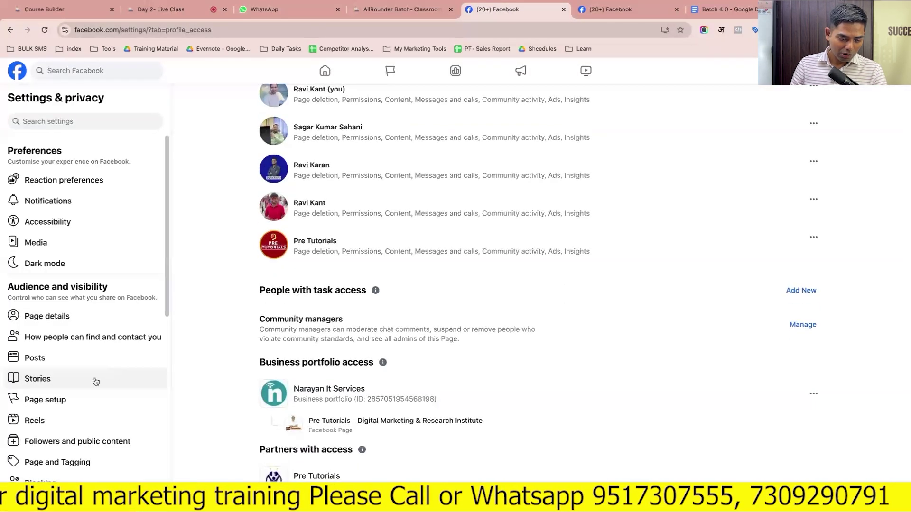
scroll(96, 382, "down", 1)
scroll(96, 382, "down", 3)
scroll(96, 379, "up", 3)
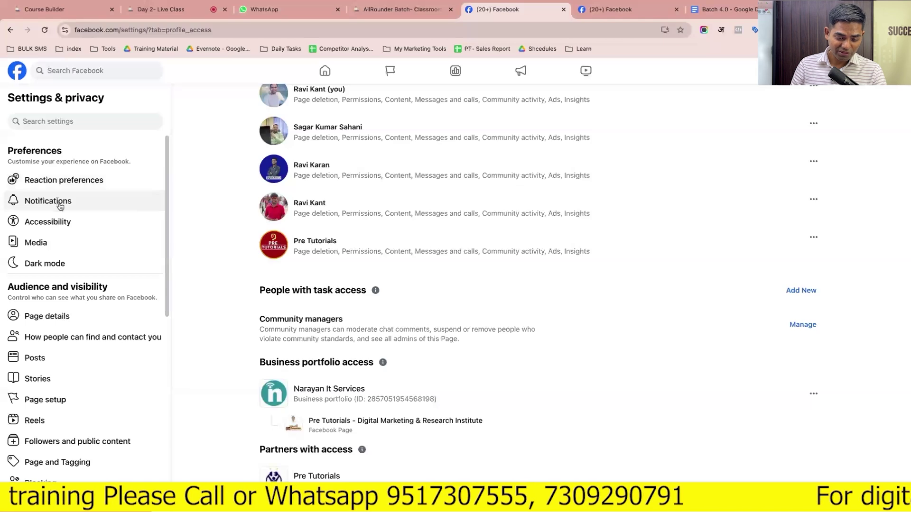
Browse the Notifications, Accessibility and Media settings, then open Page details in About
left_click(48, 201)
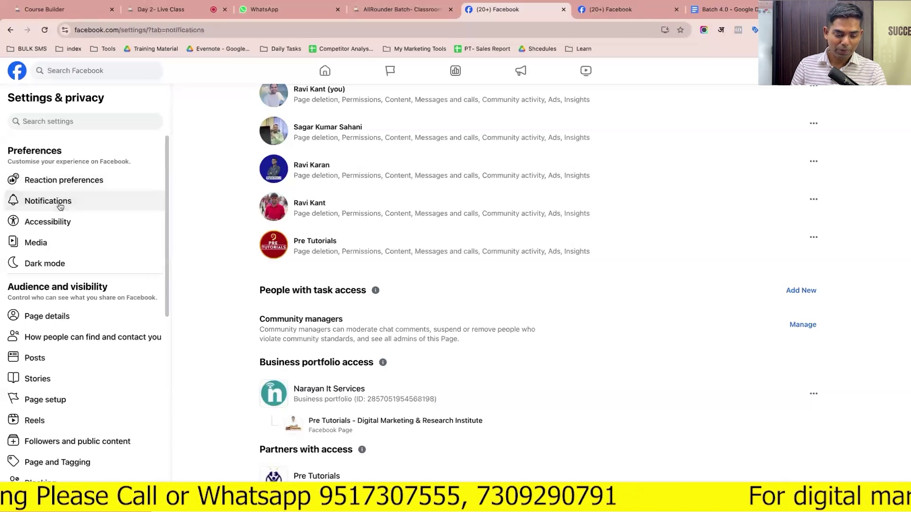
scroll(431, 297, "down", 4)
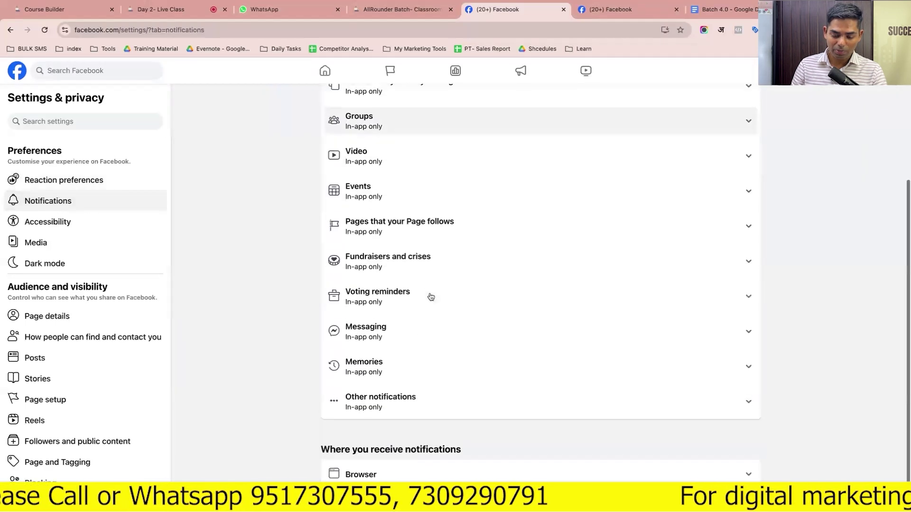
scroll(431, 297, "up", 2)
scroll(431, 297, "up", 2)
left_click(75, 223)
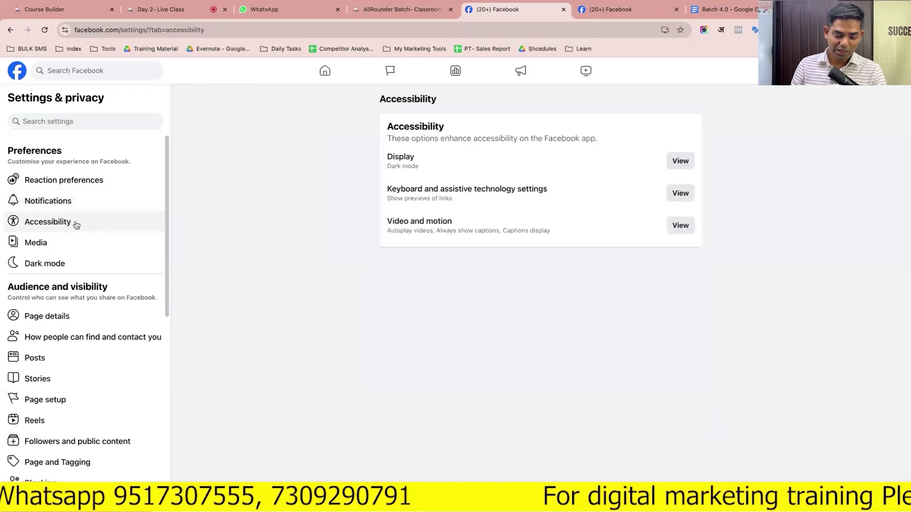
left_click(78, 249)
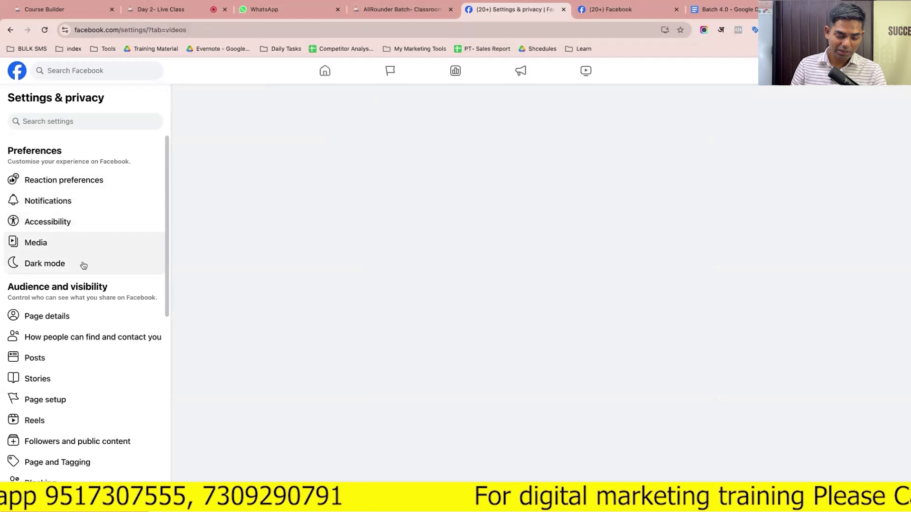
scroll(85, 277, "down", 3)
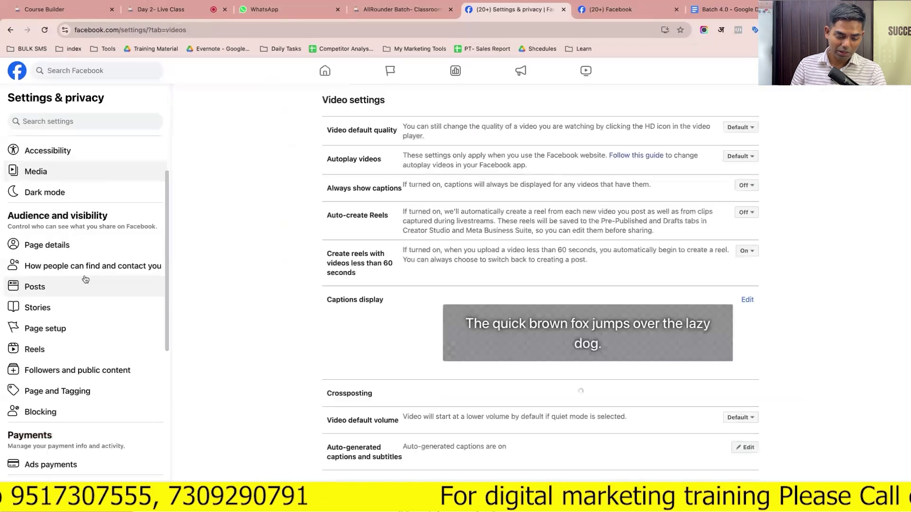
left_click(81, 247)
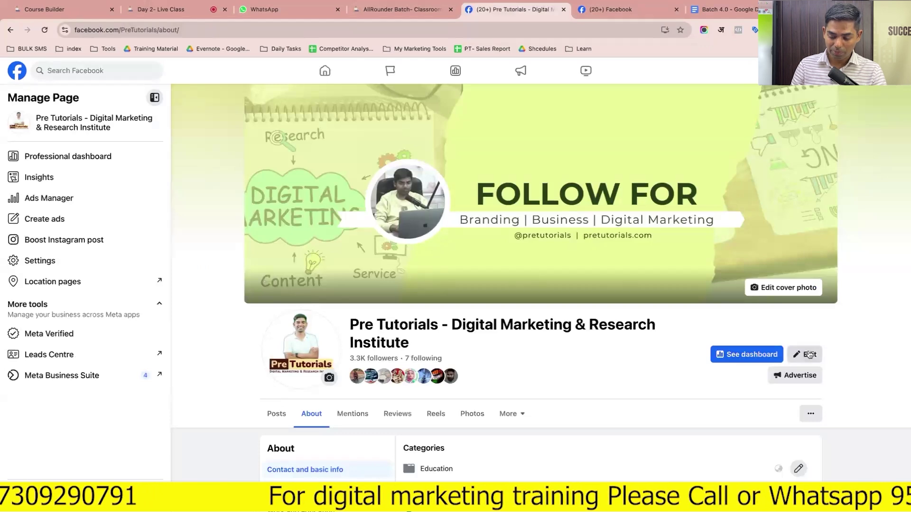
left_click(805, 355)
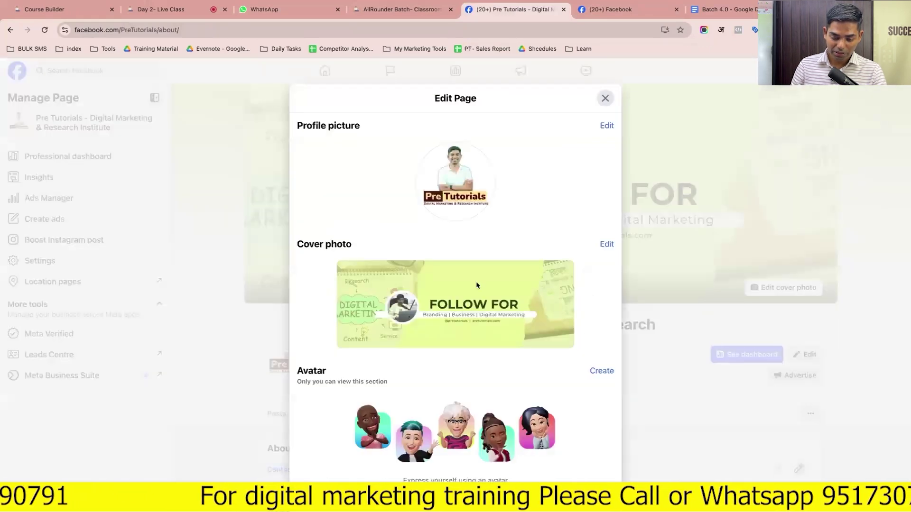
scroll(476, 284, "down", 10)
scroll(476, 286, "up", 10)
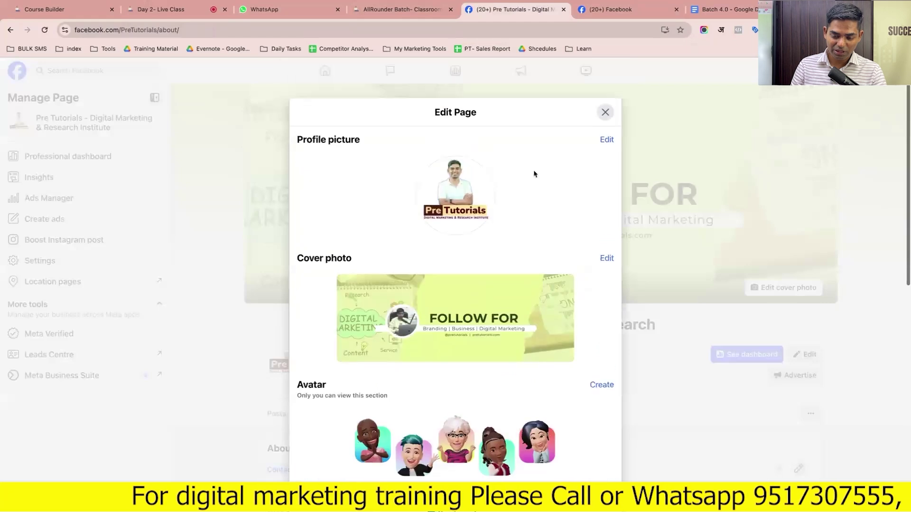
left_click(604, 98)
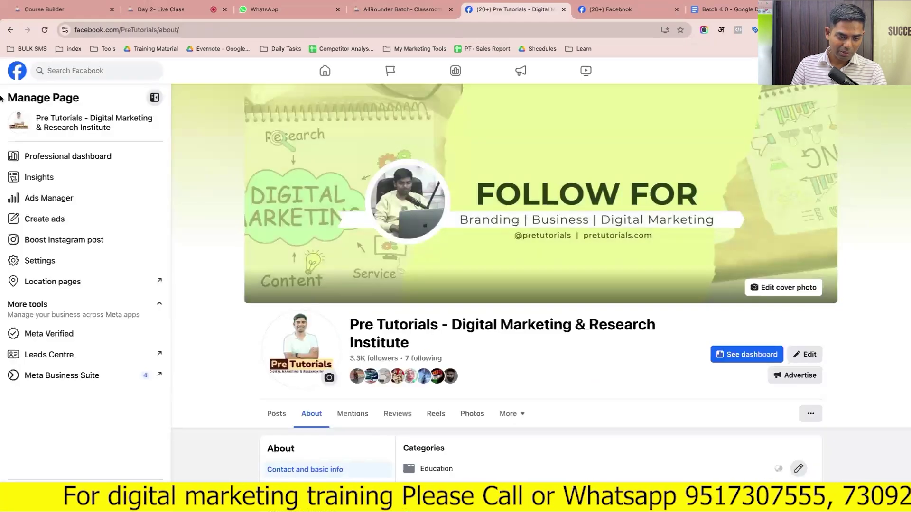
left_click(10, 30)
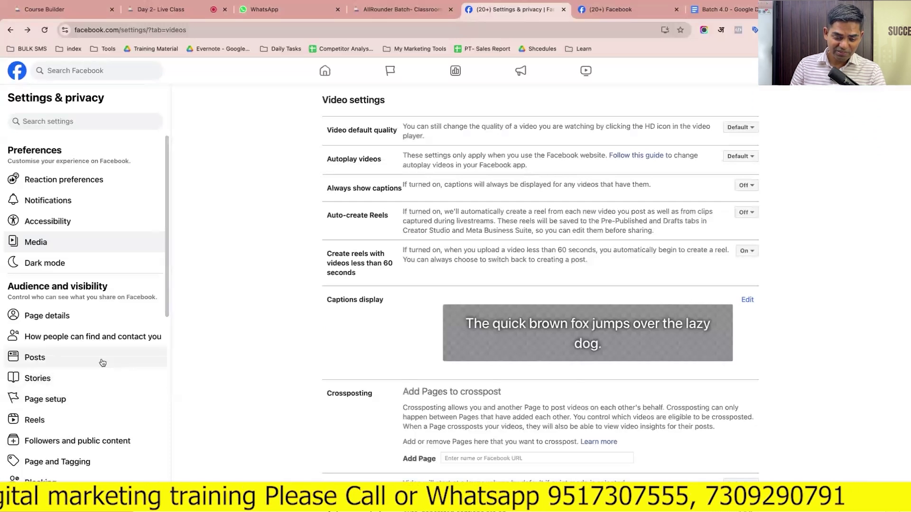
Set Video default quality to 'HD if available' and Autoplay videos to 'Off'
scroll(100, 362, "down", 1)
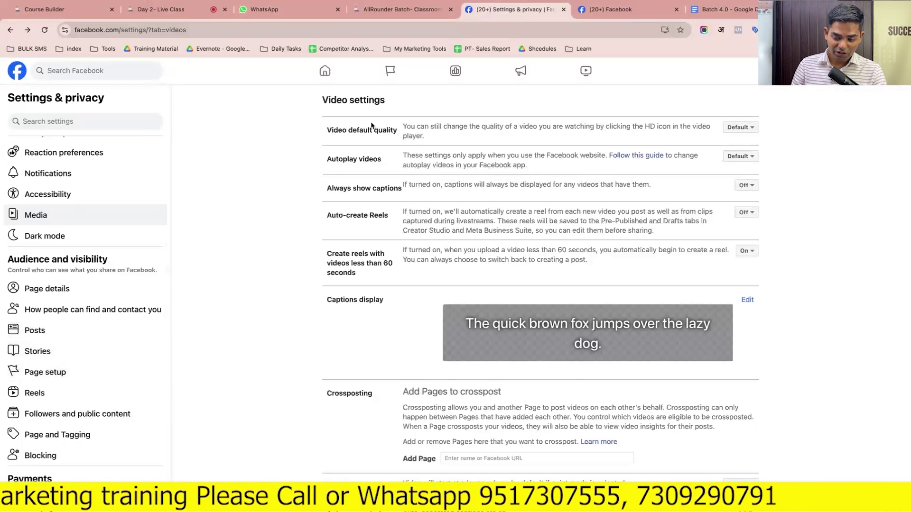
left_click(742, 127)
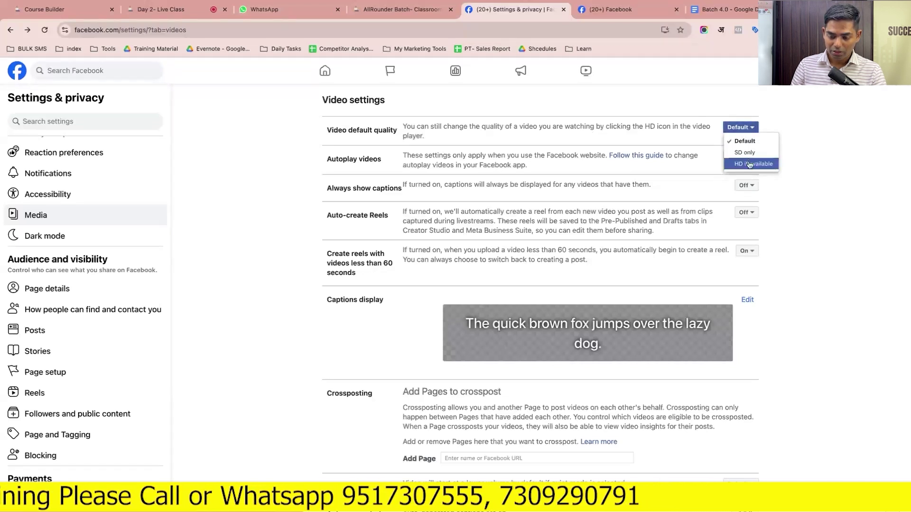
left_click(749, 164)
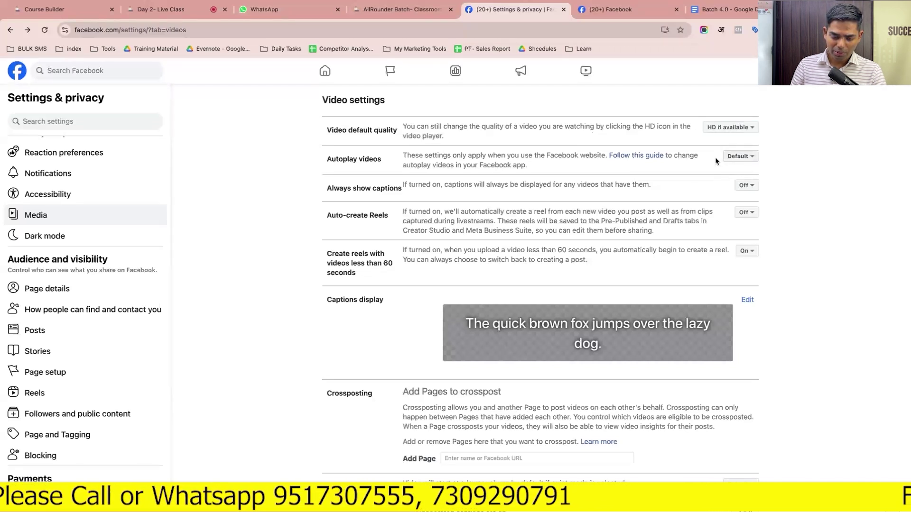
left_click(740, 158)
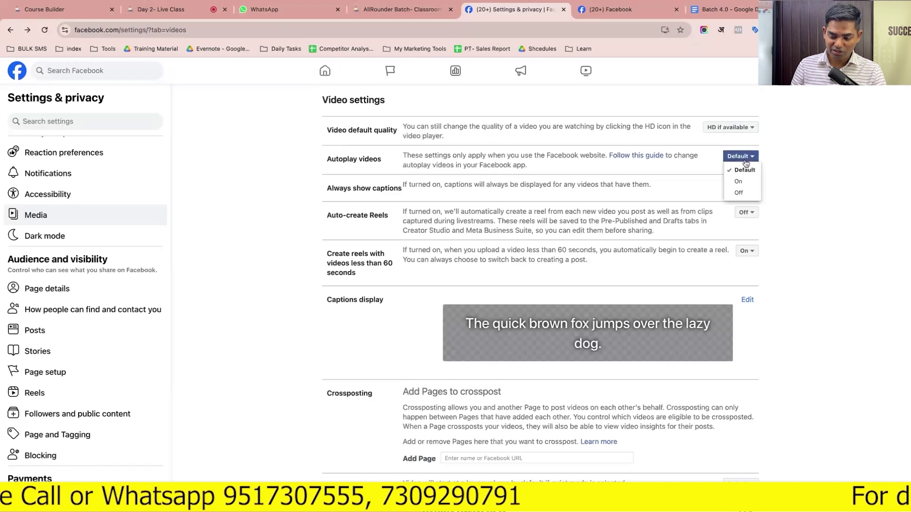
left_click(745, 193)
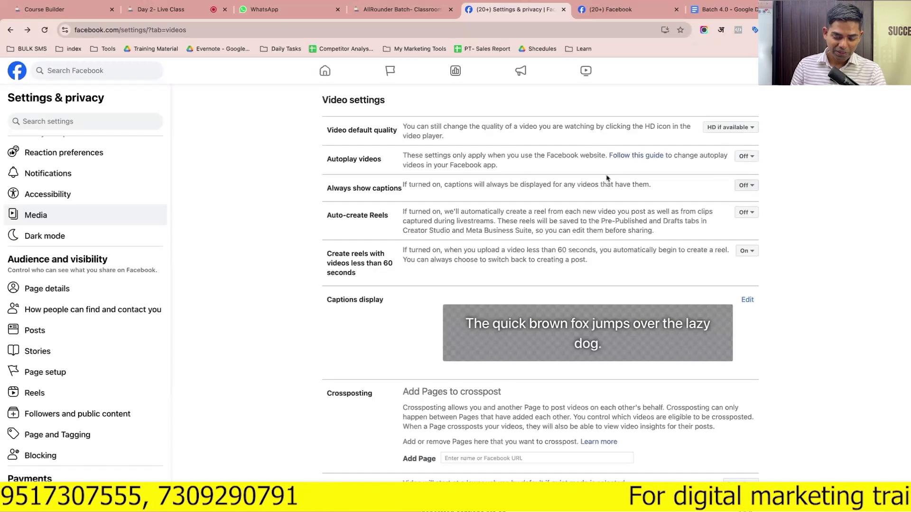
scroll(511, 322, "down", 2)
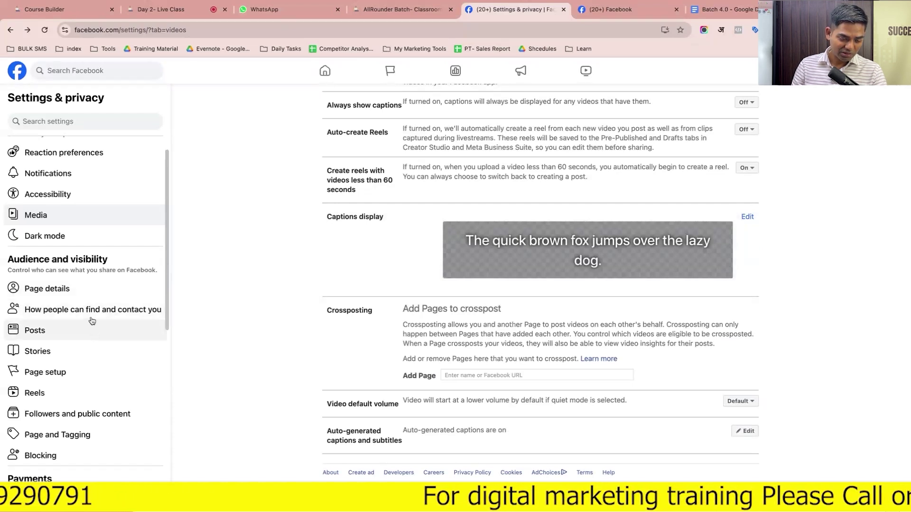
Review the find-and-contact, Posts, Stories and Page setup settings
left_click(109, 317)
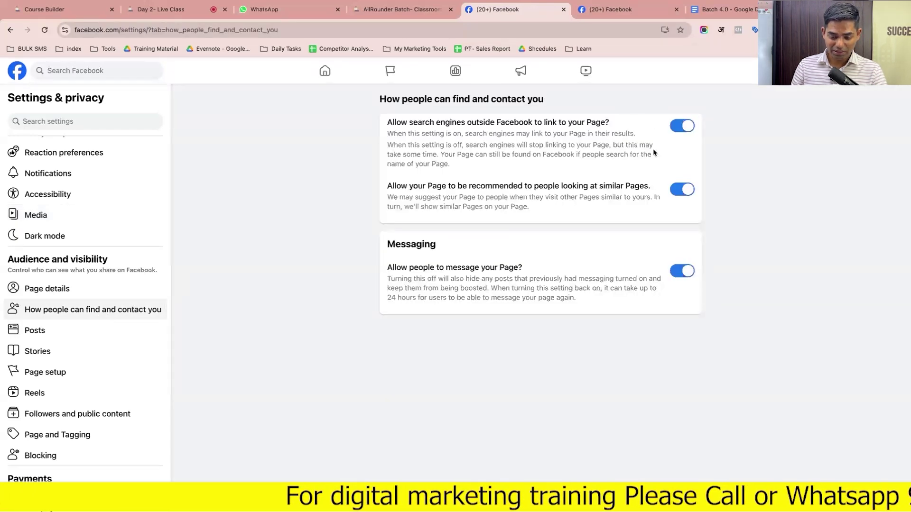
left_click(72, 327)
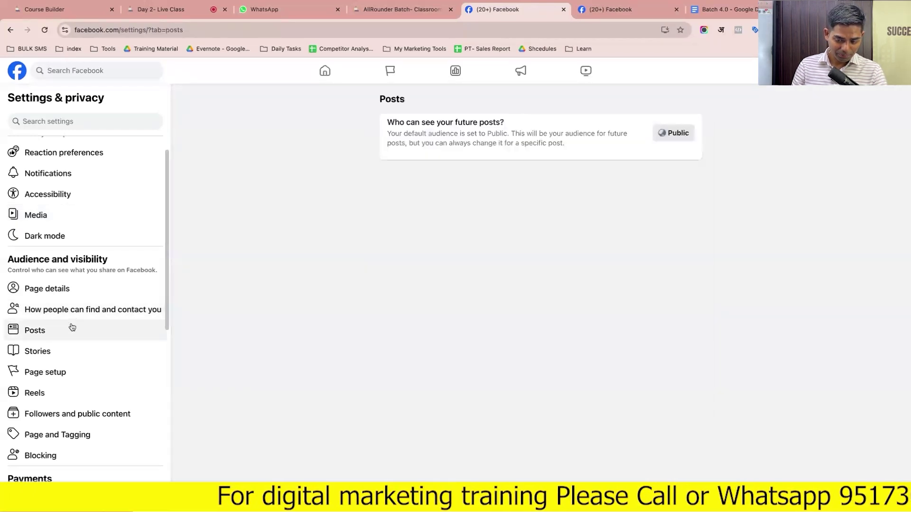
left_click(79, 348)
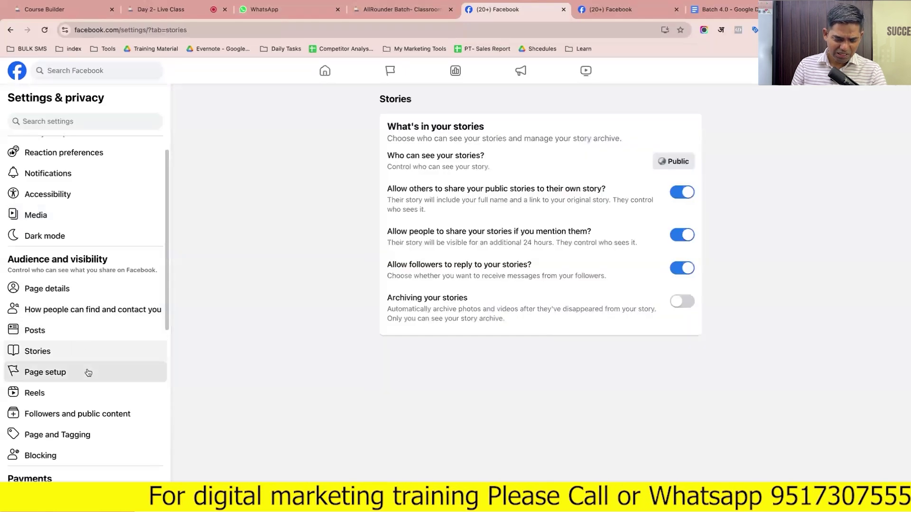
left_click(86, 372)
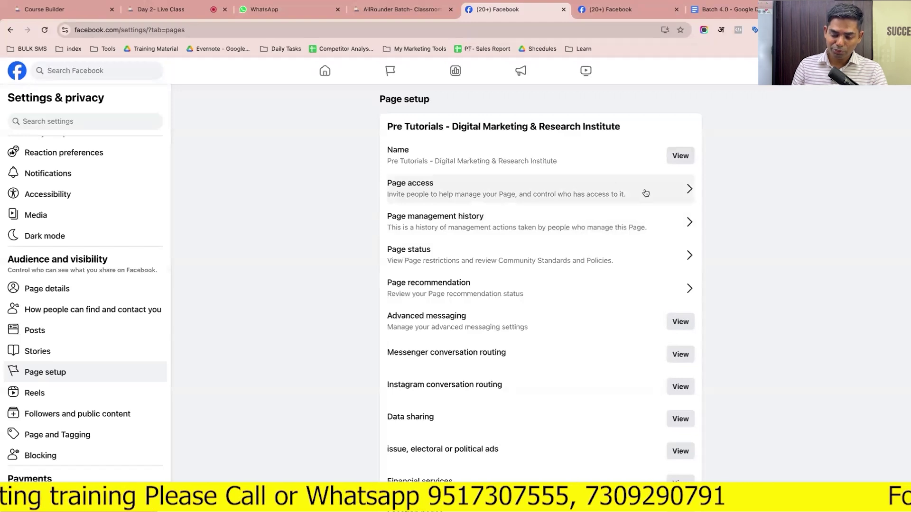
View the Page management history, then return to Page setup
scroll(81, 256, "up", 1)
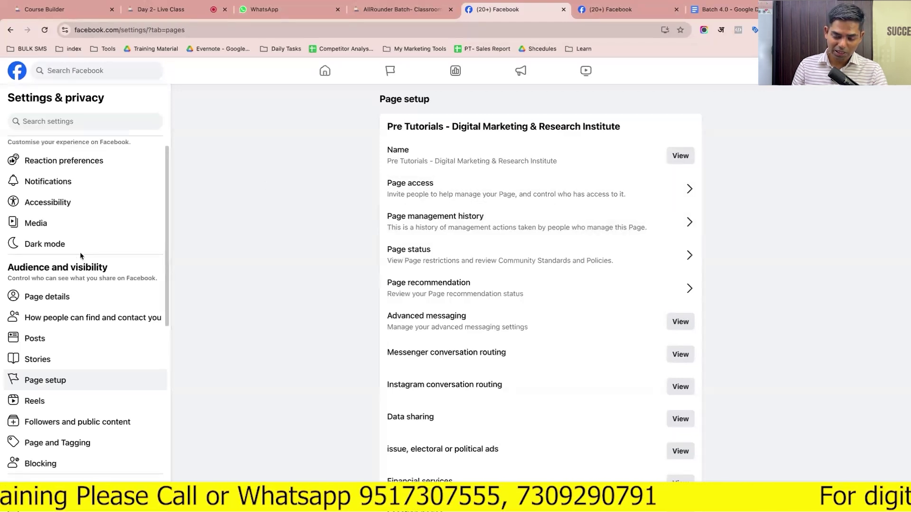
scroll(80, 254, "down", 1)
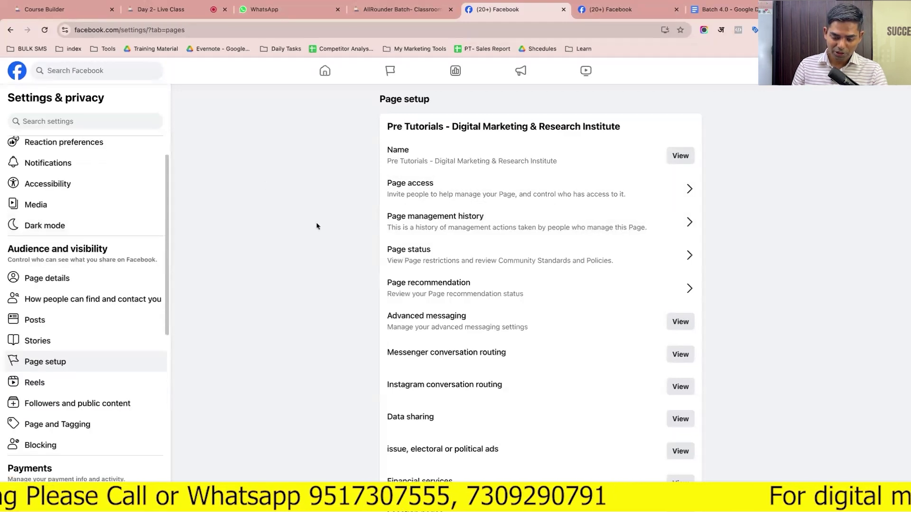
left_click(505, 228)
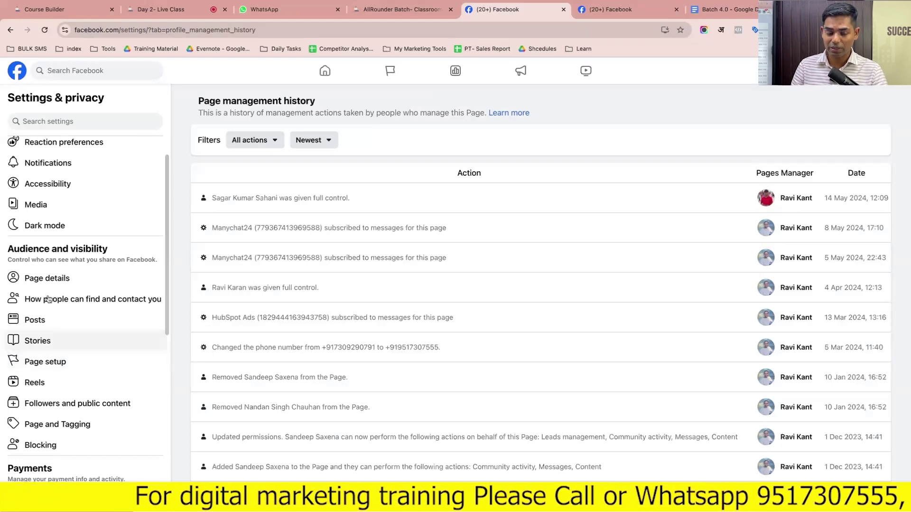
left_click(10, 31)
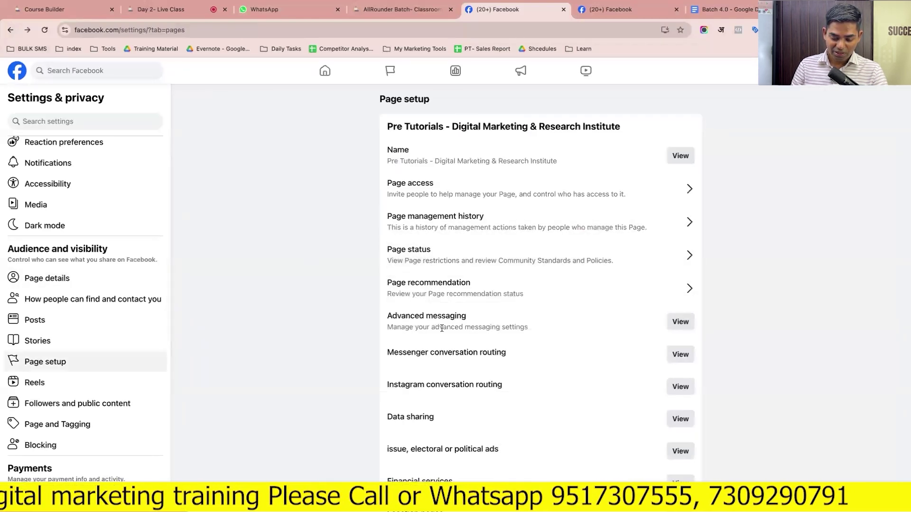
Review the Reels, Followers and Page and Tagging settings, then open the Activity log
scroll(441, 328, "down", 3)
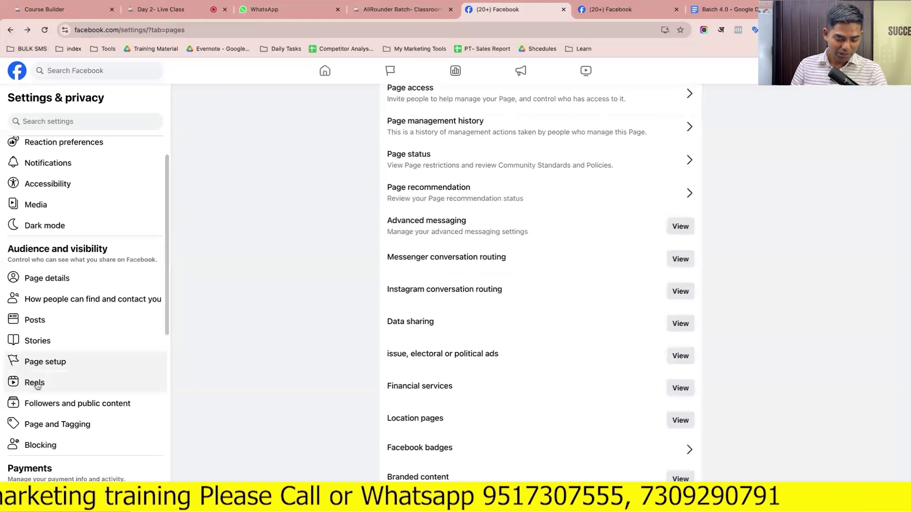
left_click(36, 384)
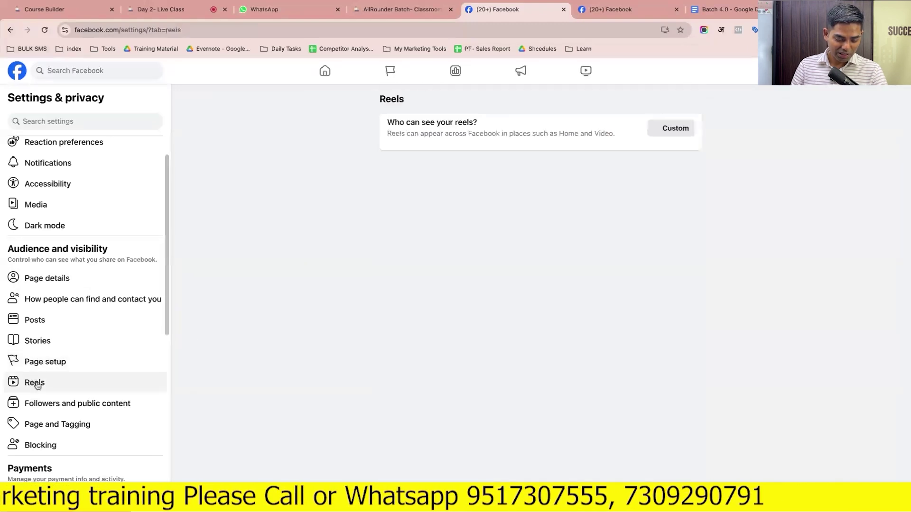
left_click(83, 404)
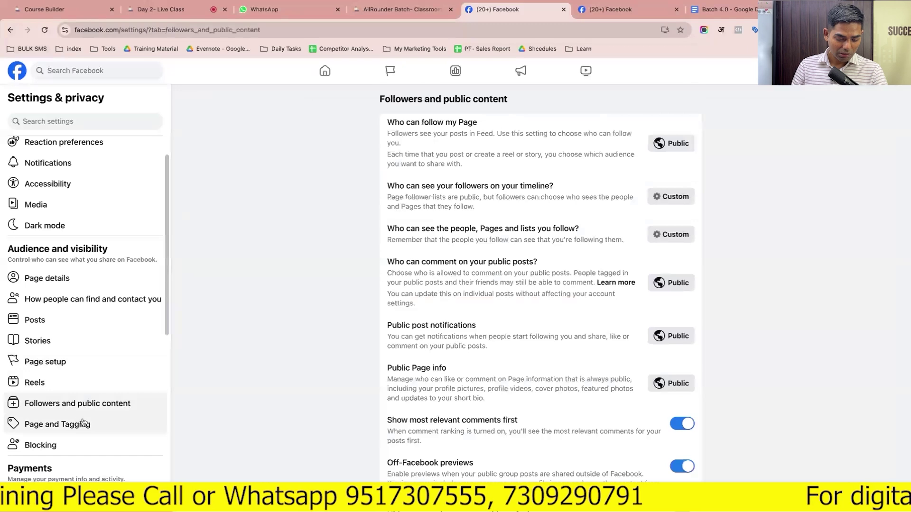
left_click(82, 422)
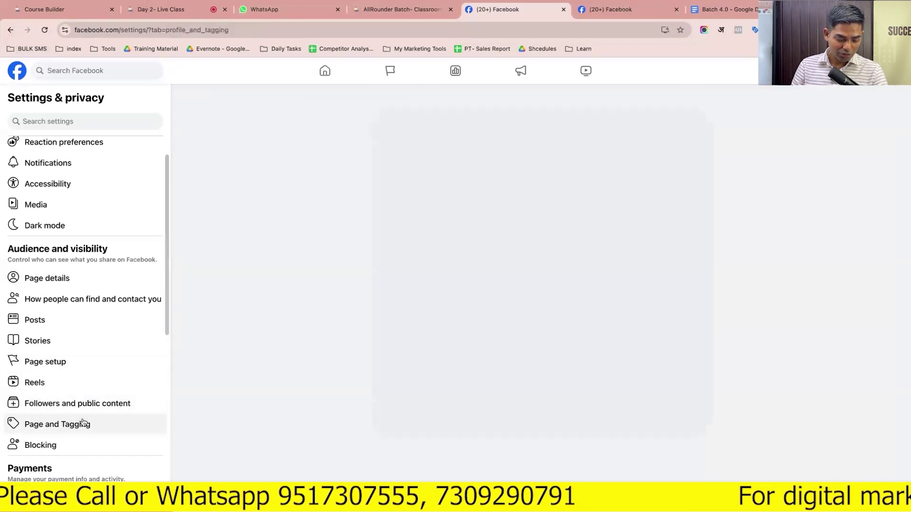
scroll(76, 431, "down", 6)
scroll(65, 268, "up", 3)
scroll(65, 269, "up", 1)
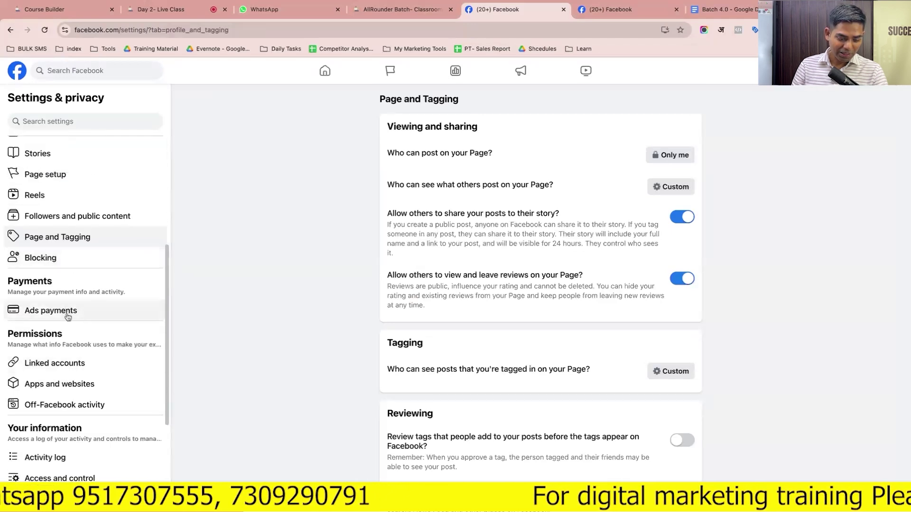
scroll(68, 317, "down", 2)
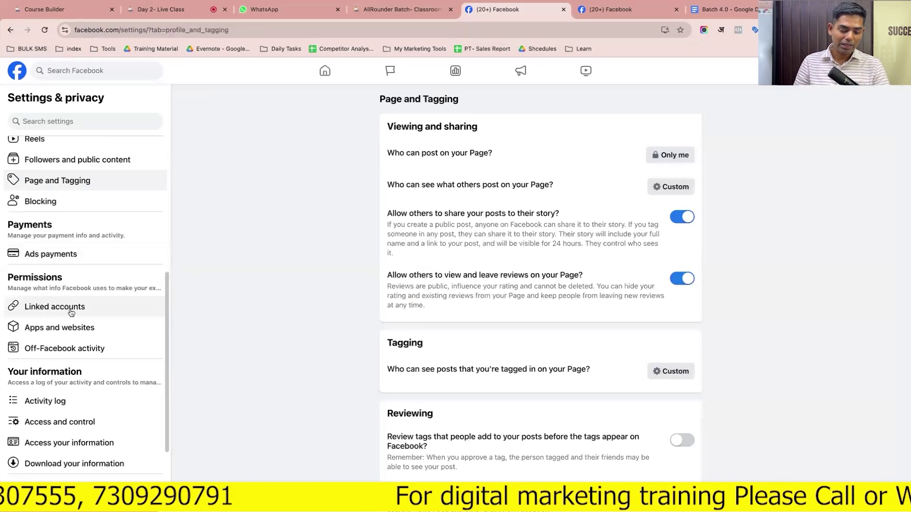
scroll(71, 312, "down", 2)
left_click(63, 344)
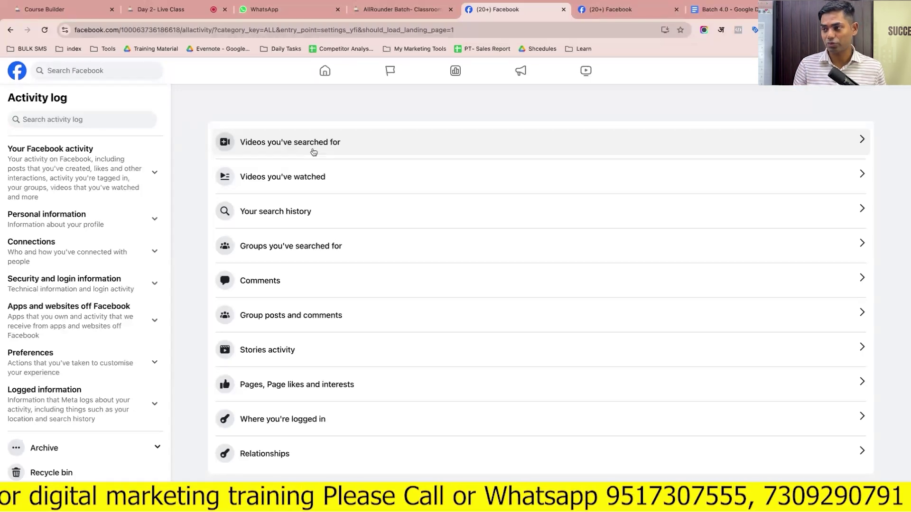
left_click(313, 152)
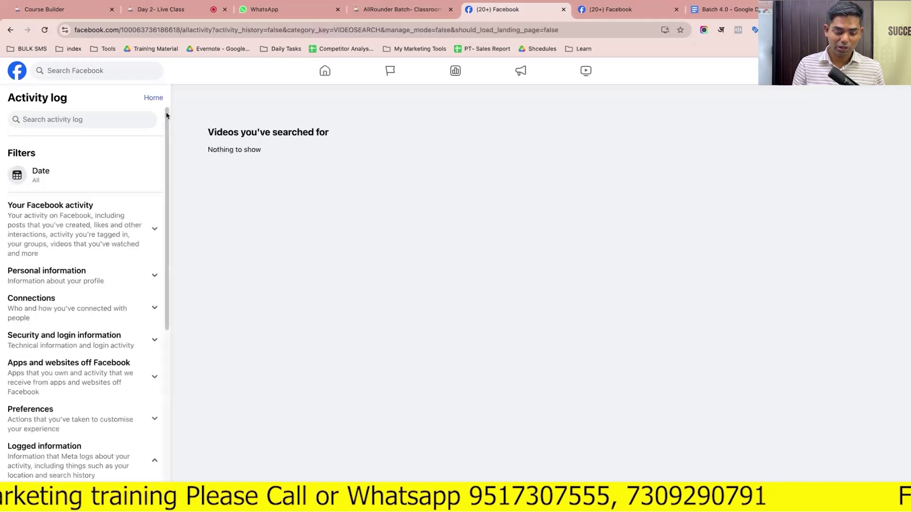
left_click(11, 30)
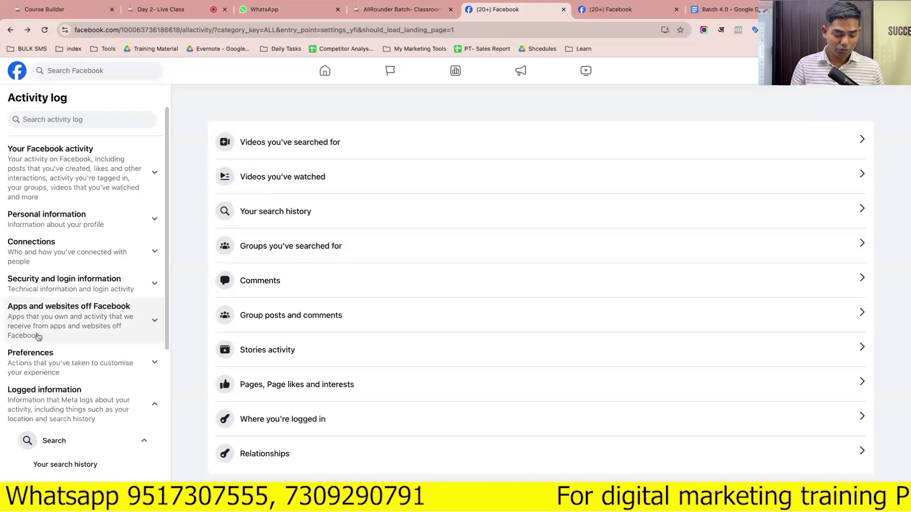
scroll(40, 332, "down", 5)
scroll(52, 266, "up", 5)
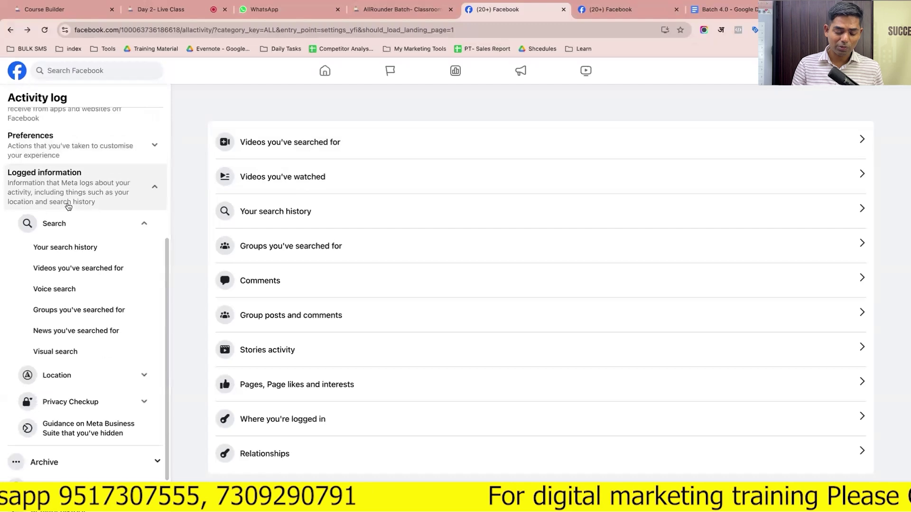
scroll(69, 206, "down", 5)
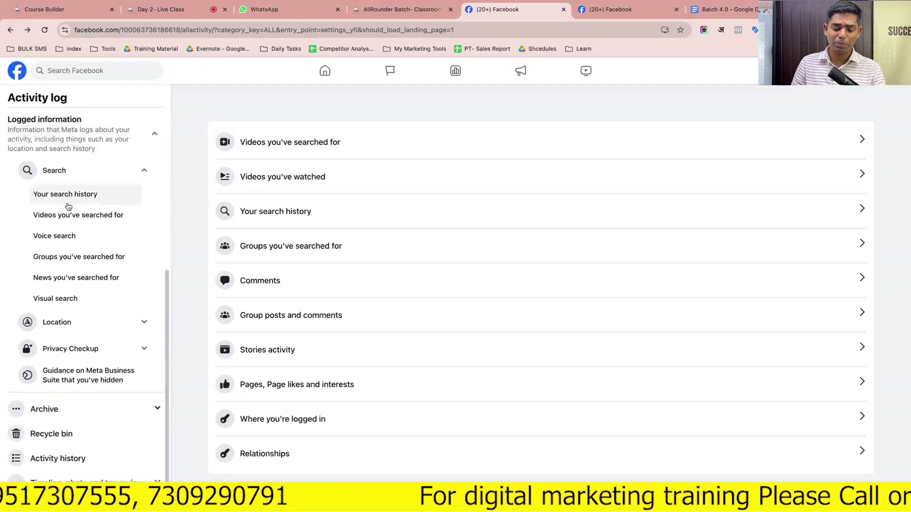
scroll(72, 227, "up", 5)
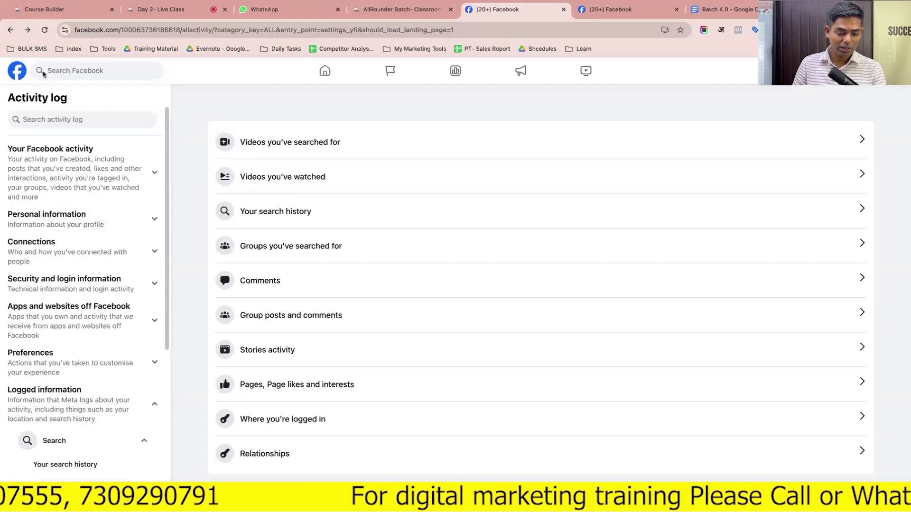
left_click(12, 31)
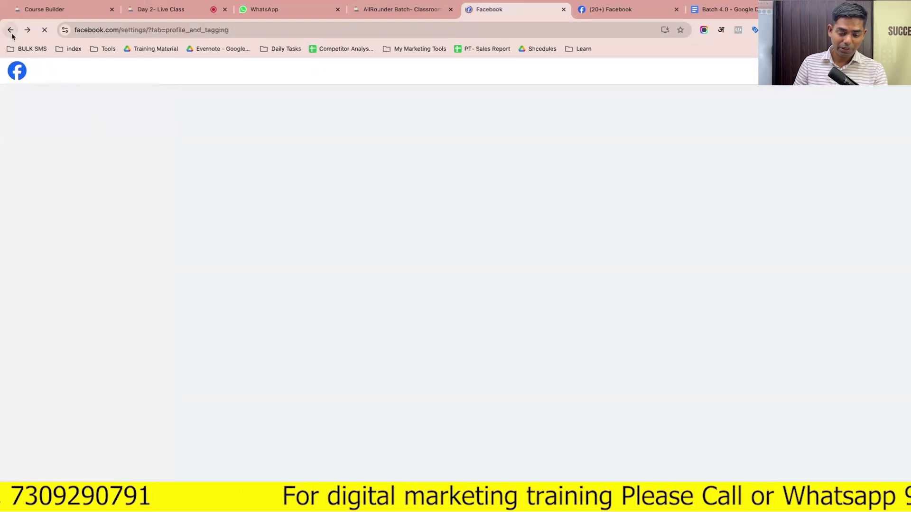
scroll(28, 346, "down", 2)
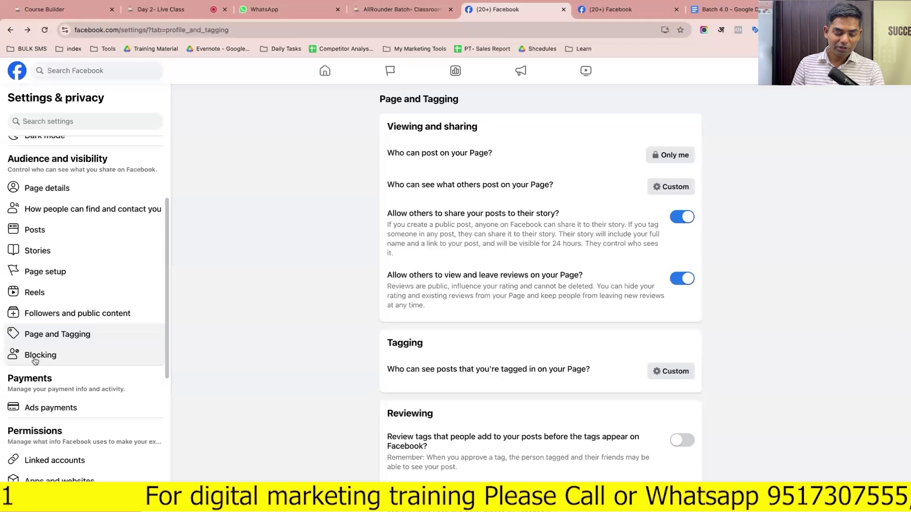
left_click(36, 359)
scroll(57, 355, "down", 5)
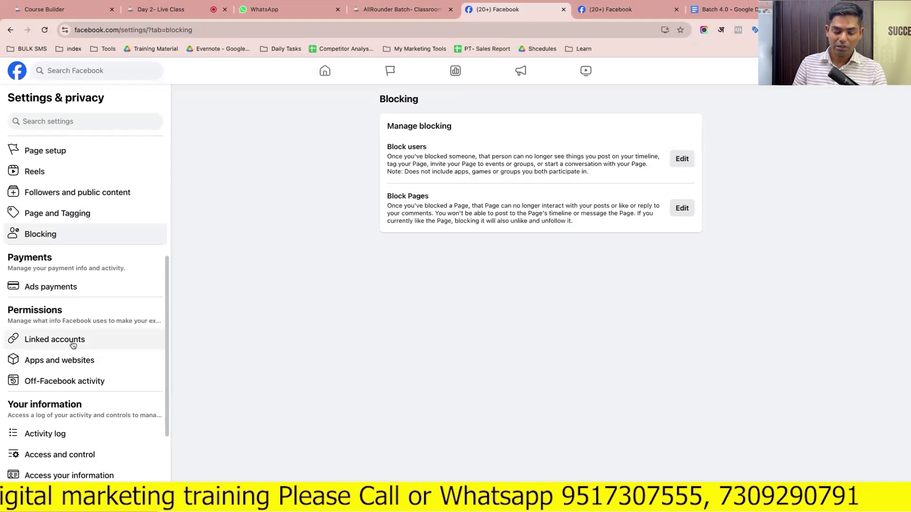
left_click(72, 344)
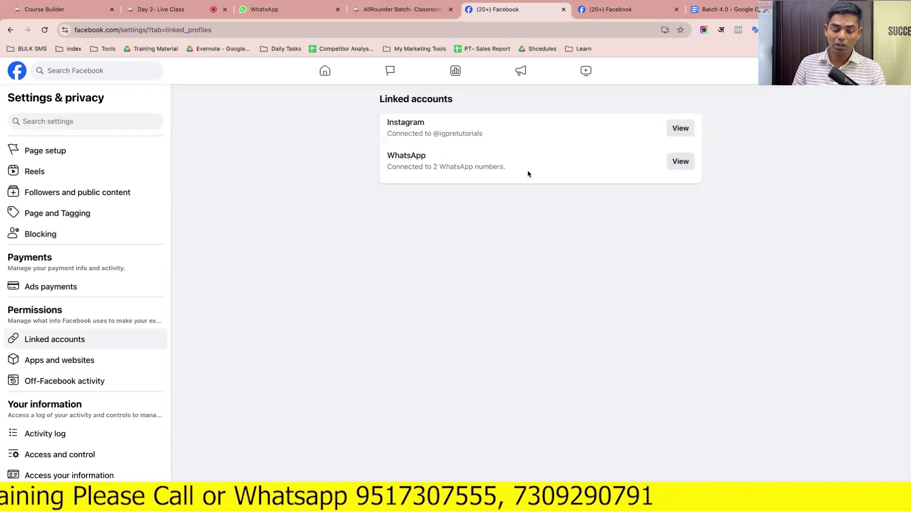
left_click(677, 133)
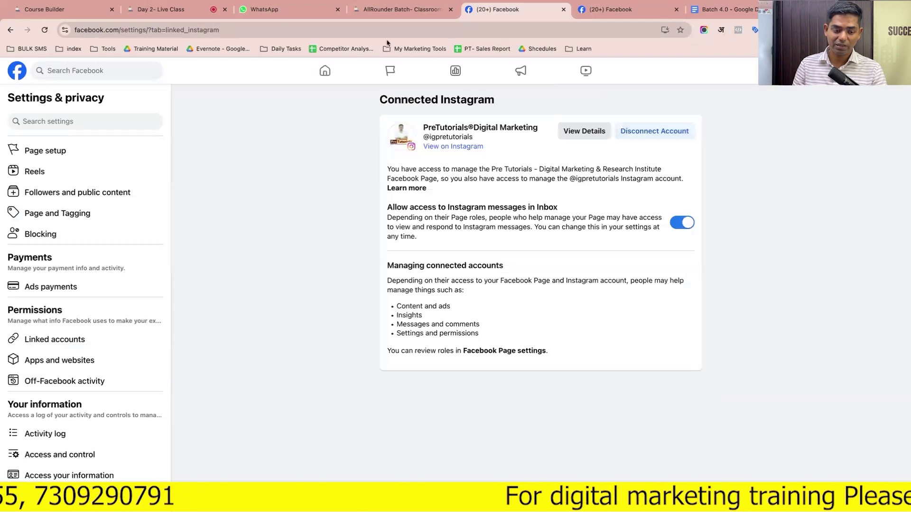
left_click(10, 30)
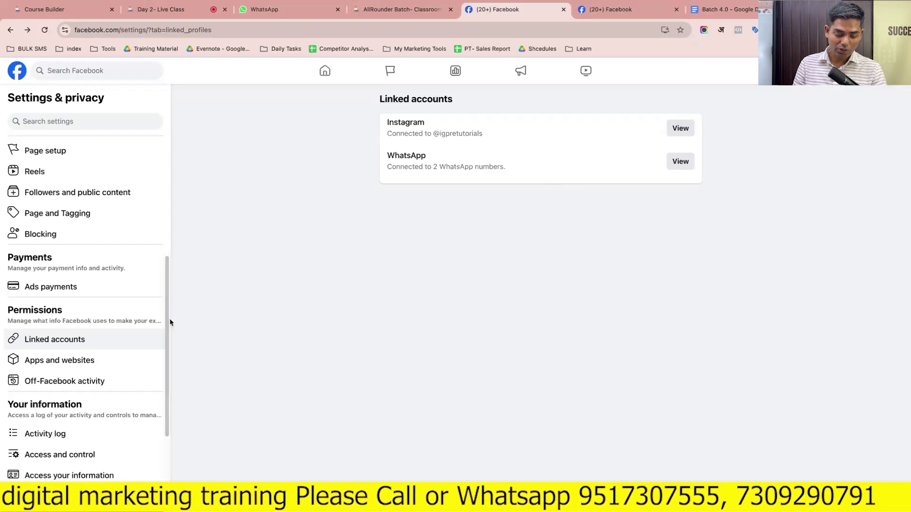
Look over the Apps and websites and Off-Facebook activity settings
left_click(94, 360)
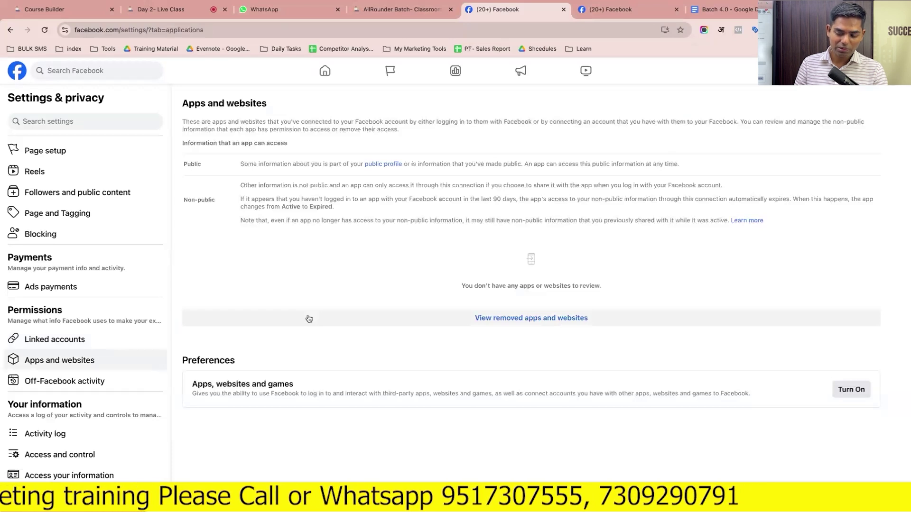
left_click(94, 378)
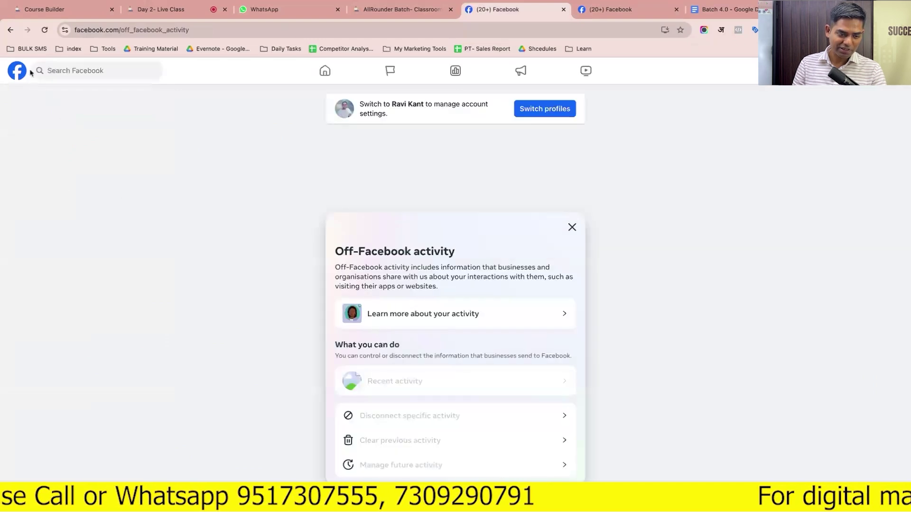
left_click(14, 30)
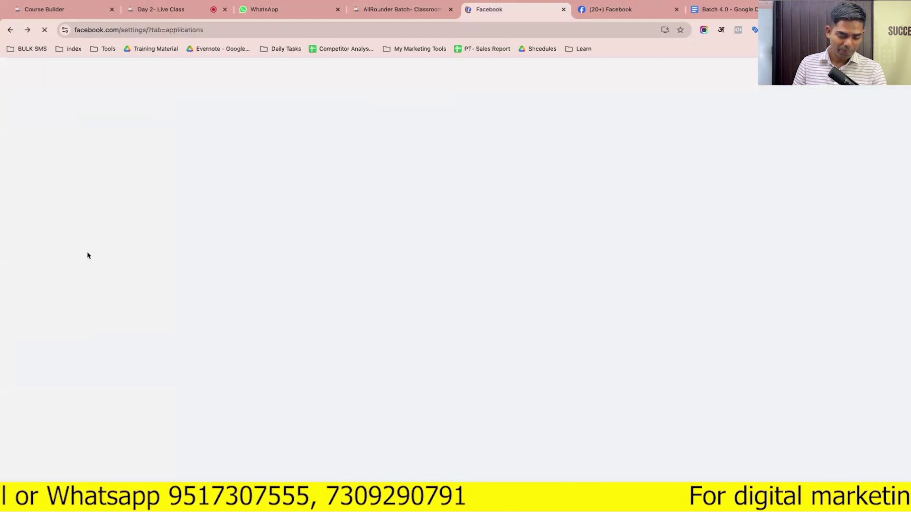
scroll(83, 415, "down", 10)
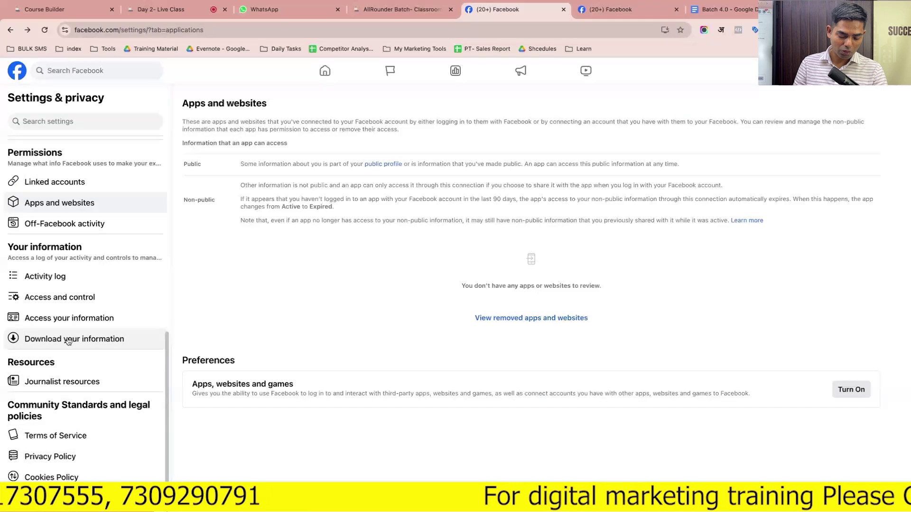
scroll(69, 381, "up", 10)
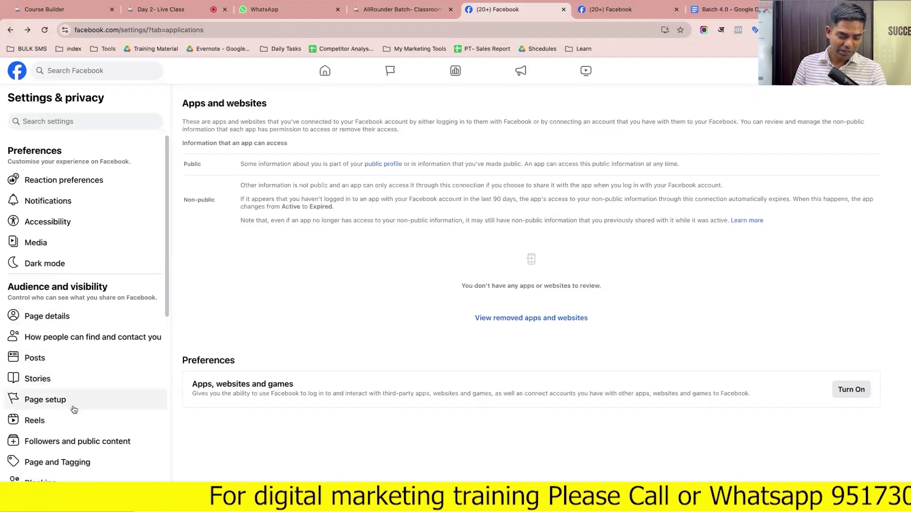
scroll(74, 410, "down", 4)
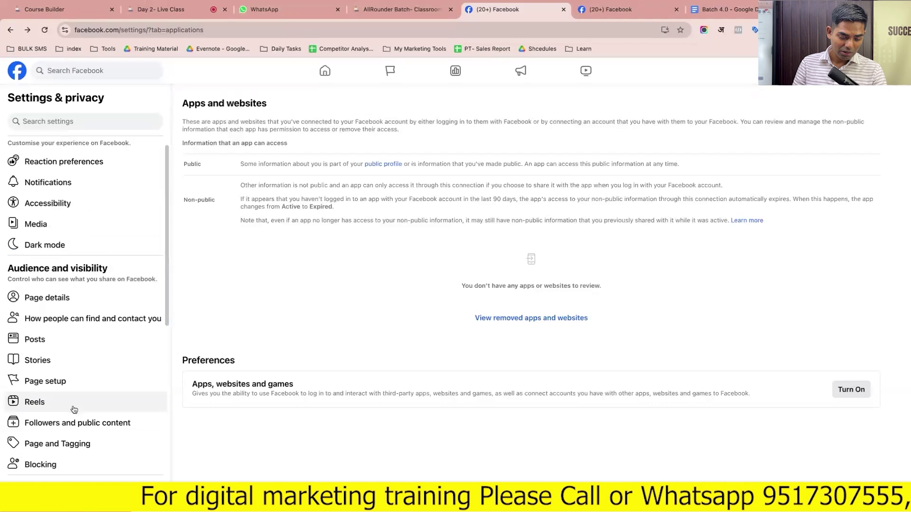
scroll(74, 409, "down", 3)
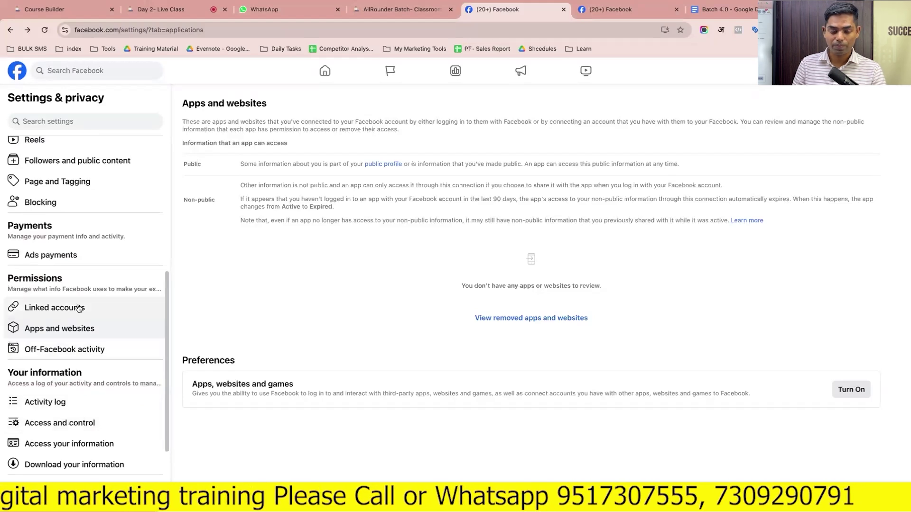
scroll(71, 332, "up", 7)
Go back through the linked accounts and blocking settings pages
left_click(10, 31)
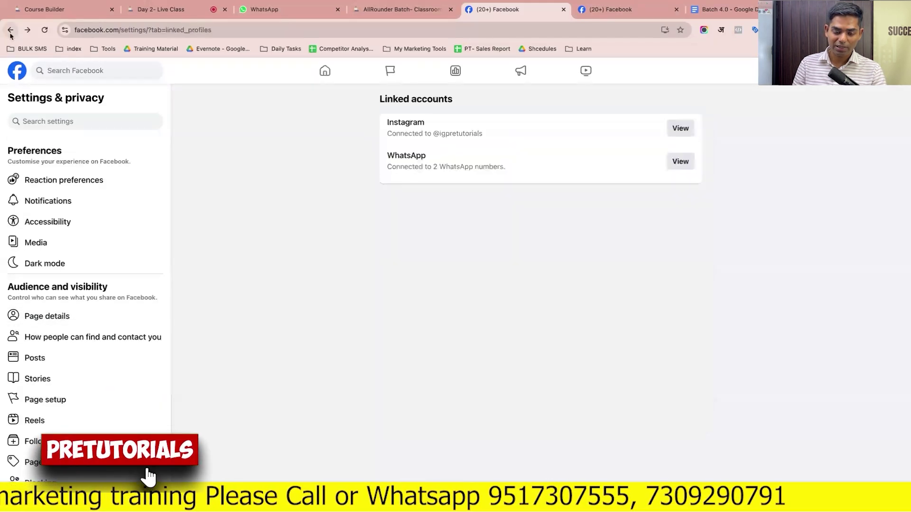
scroll(78, 297, "down", 2)
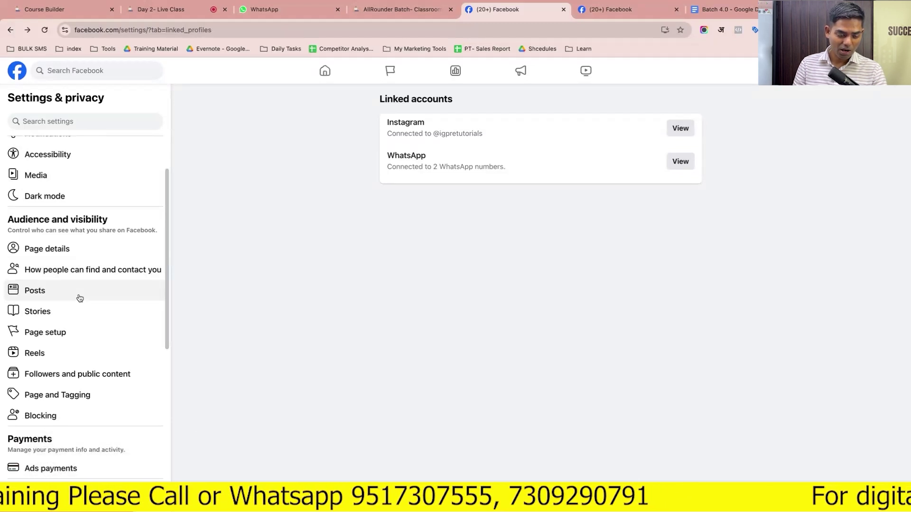
scroll(79, 298, "up", 2)
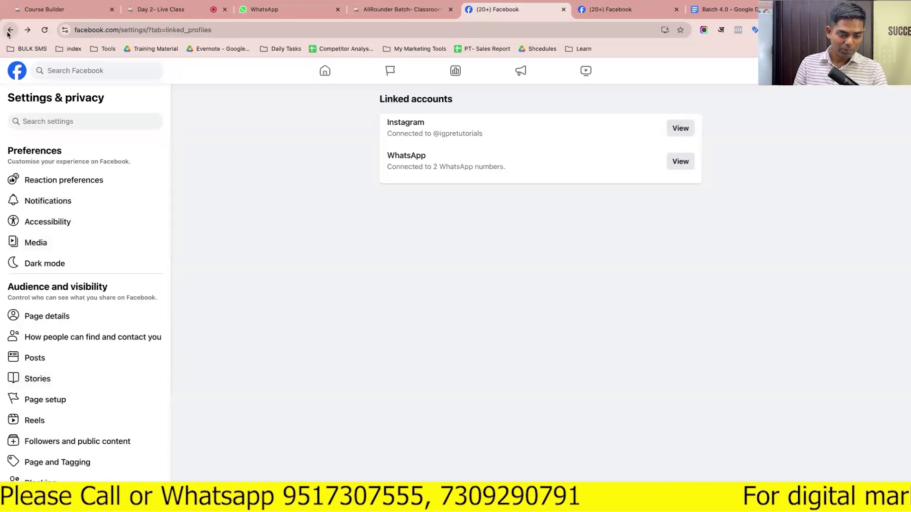
left_click(9, 31)
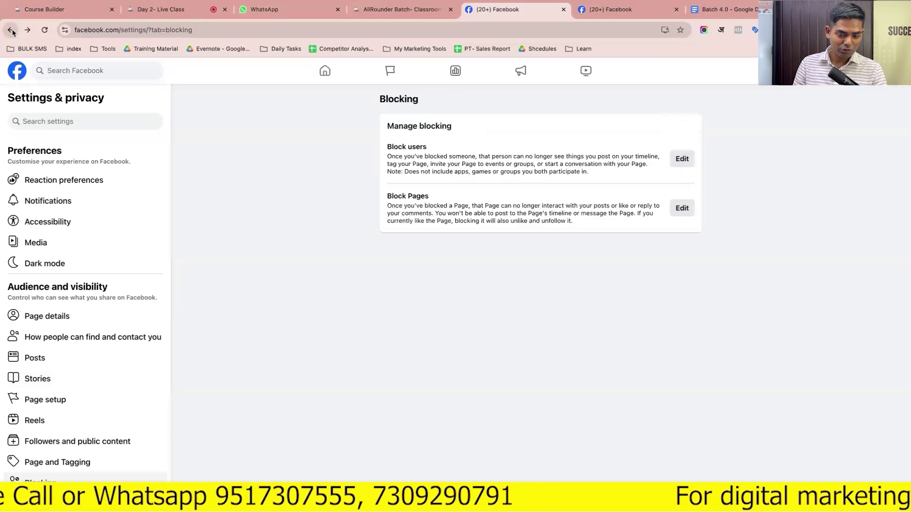
Step back through earlier settings pages to the Professional dashboard's Level 1 progress
left_click(12, 30)
left_click(12, 30)
left_click(11, 30)
left_click(11, 30)
left_click(12, 30)
left_click(12, 30)
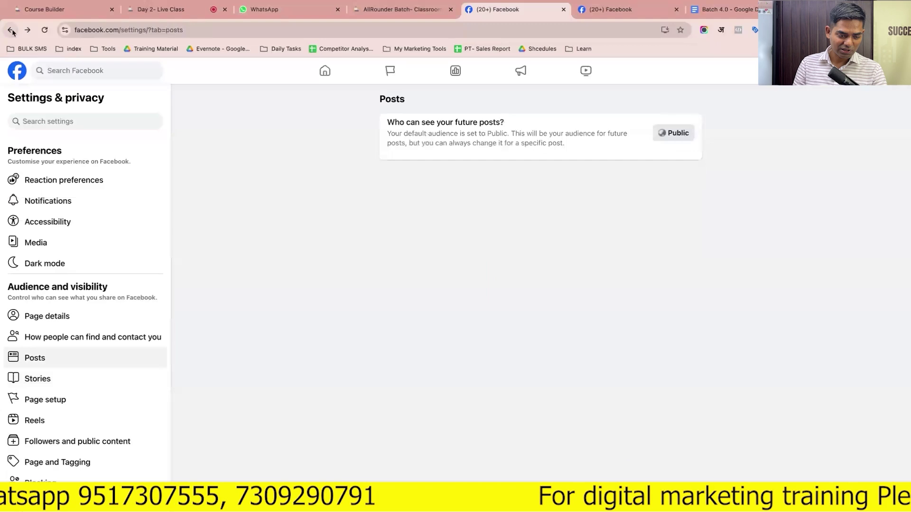
left_click(12, 31)
left_click(11, 30)
left_click(11, 30)
left_click(11, 30)
left_click(12, 30)
left_click(11, 30)
left_click(11, 30)
left_click(11, 31)
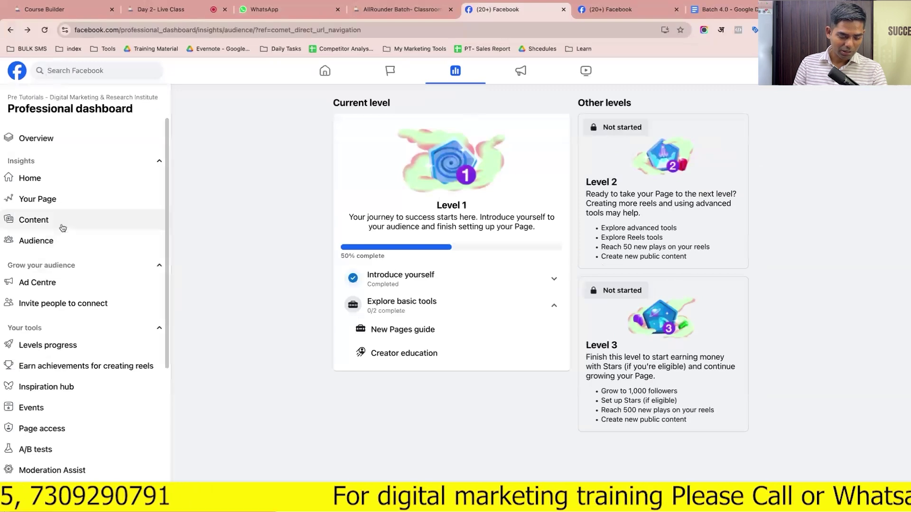
Open A/B tests, start a new test, then close it without creating one
scroll(63, 228, "down", 5)
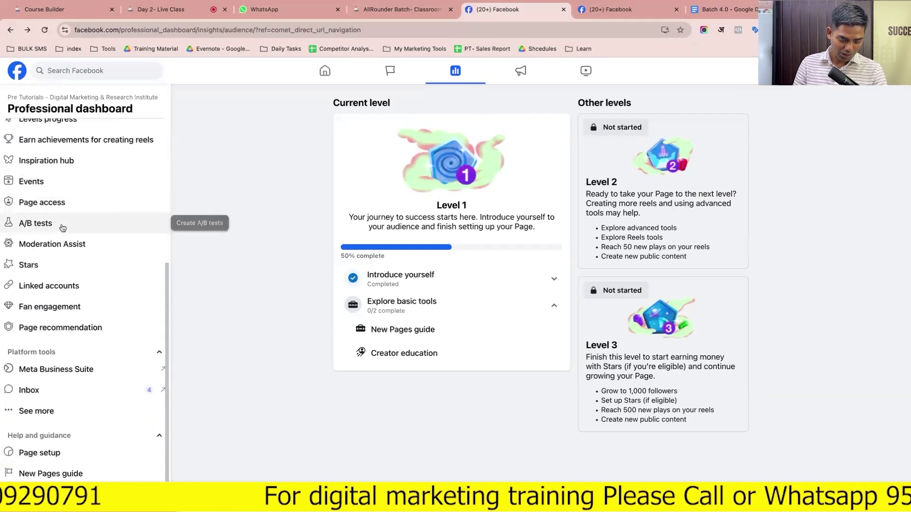
scroll(60, 265, "up", 1)
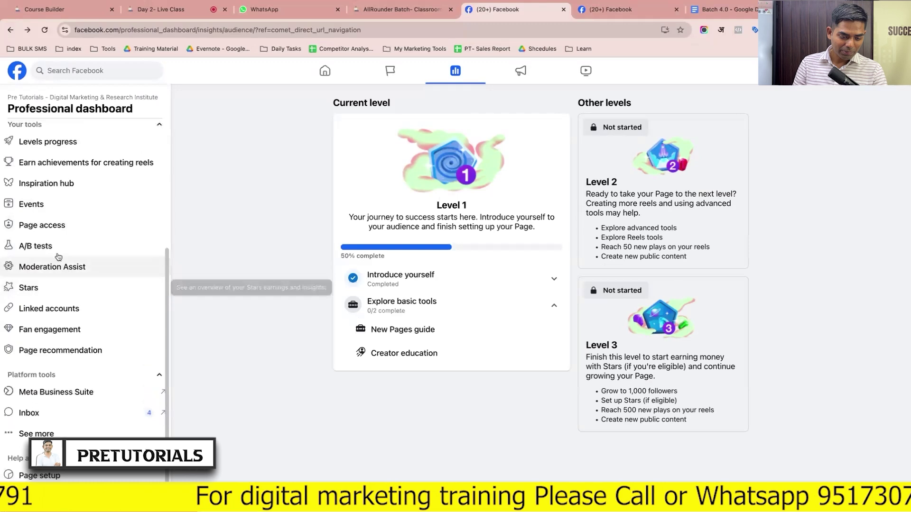
scroll(59, 256, "up", 3)
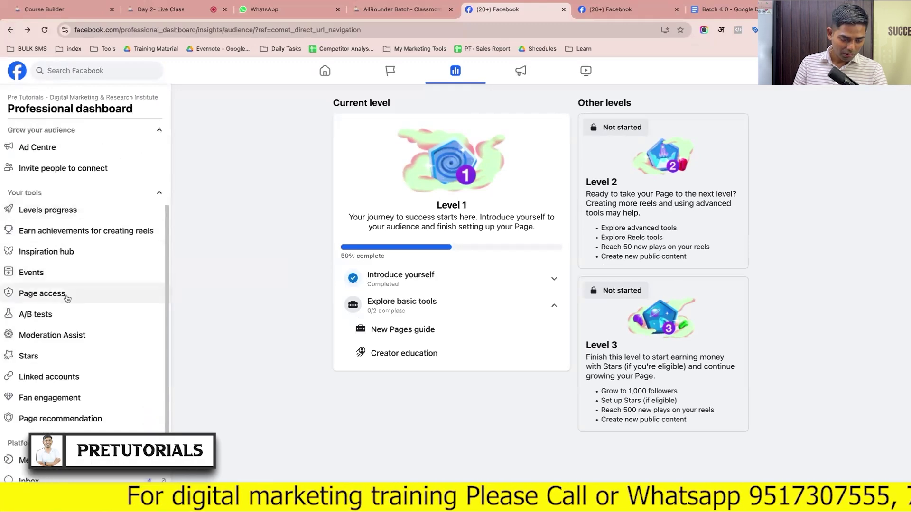
scroll(65, 298, "down", 1)
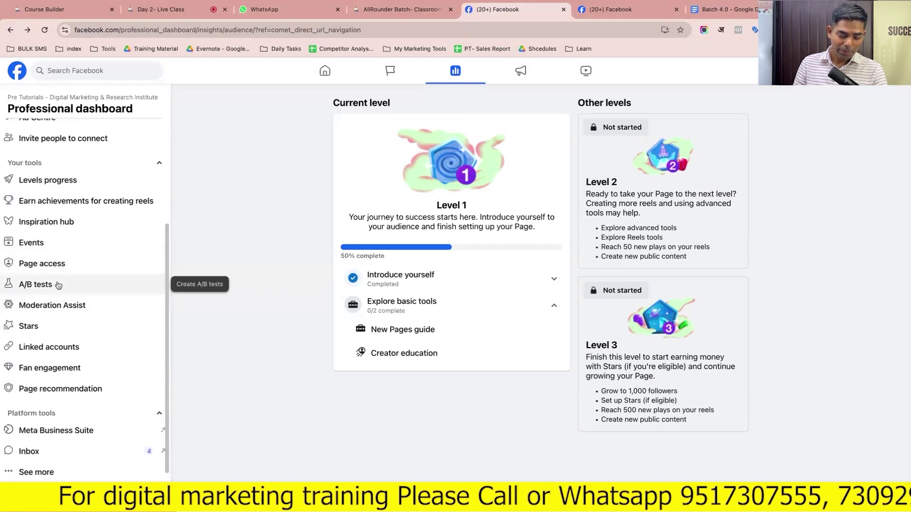
left_click(57, 285)
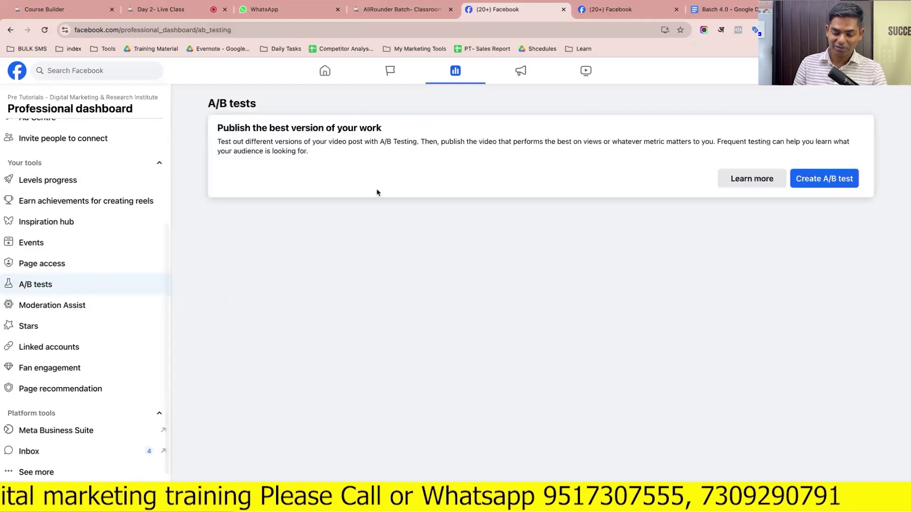
left_click(835, 186)
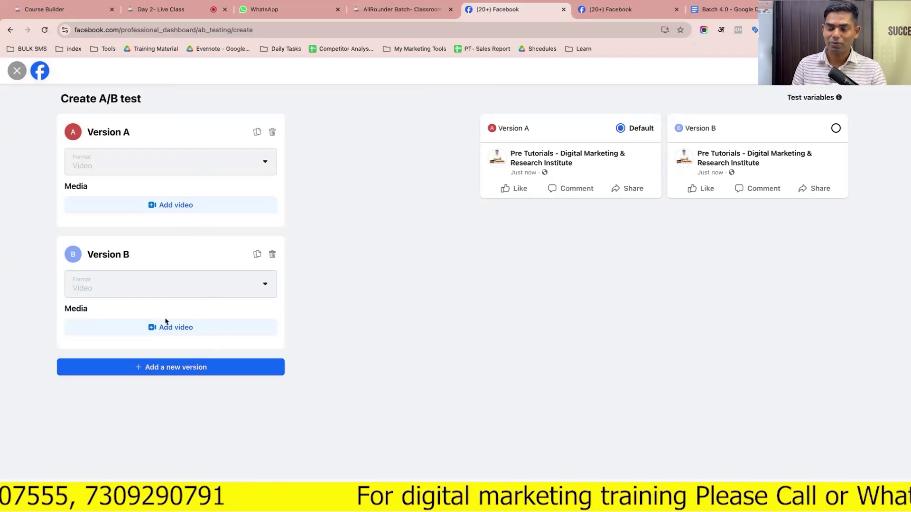
left_click(17, 70)
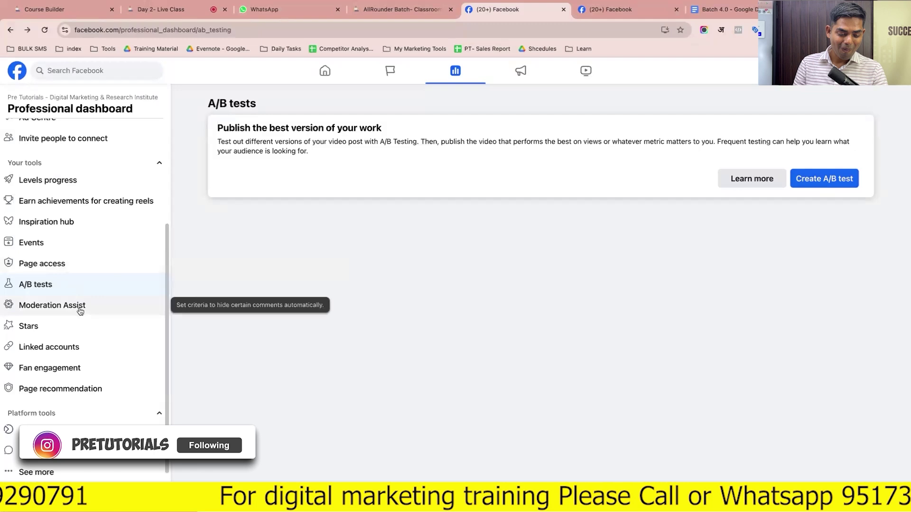
Open Moderation Assist and read its description, then return to the dashboard overview
left_click(78, 306)
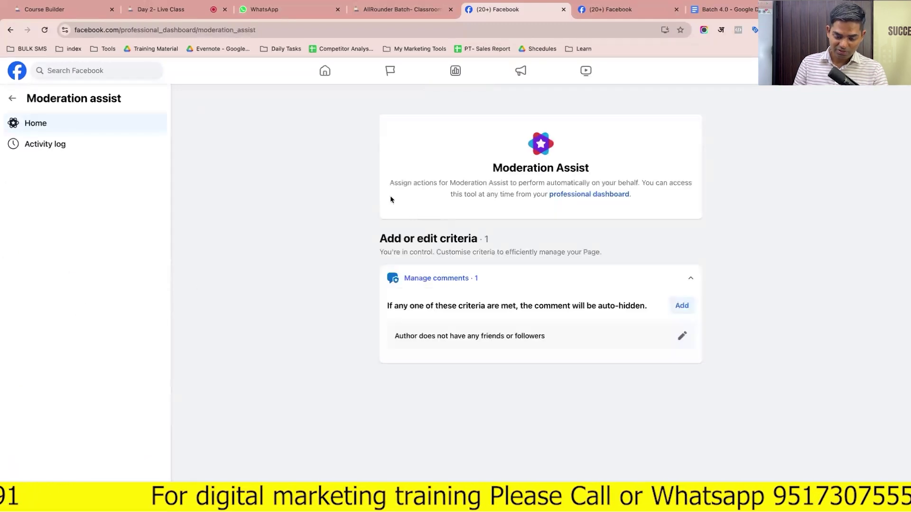
left_click_drag(390, 183, 528, 195)
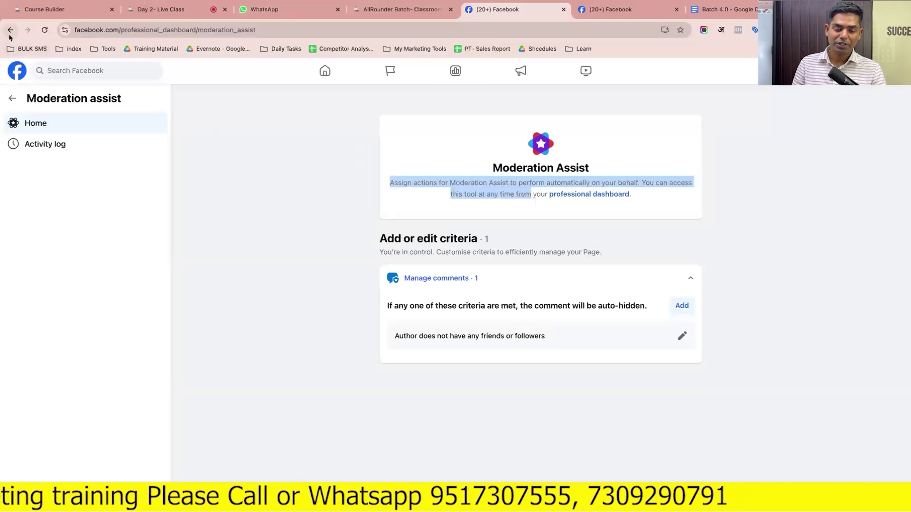
left_click(12, 98)
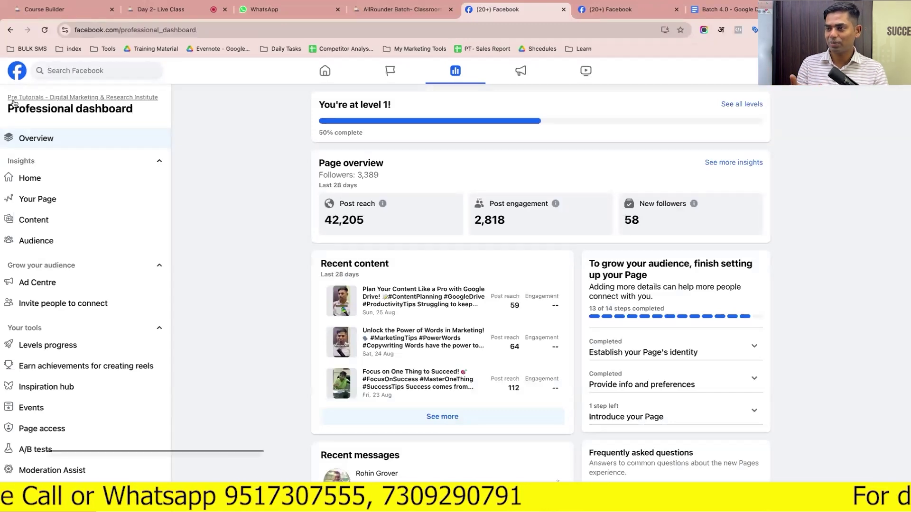
Open the Stars monetisation tools under Your tools
scroll(65, 314, "down", 2)
scroll(65, 314, "down", 3)
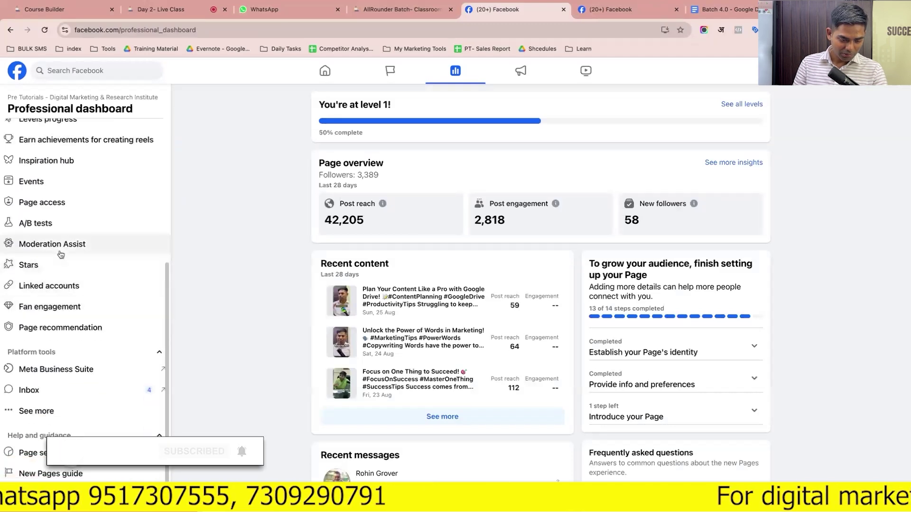
left_click(56, 269)
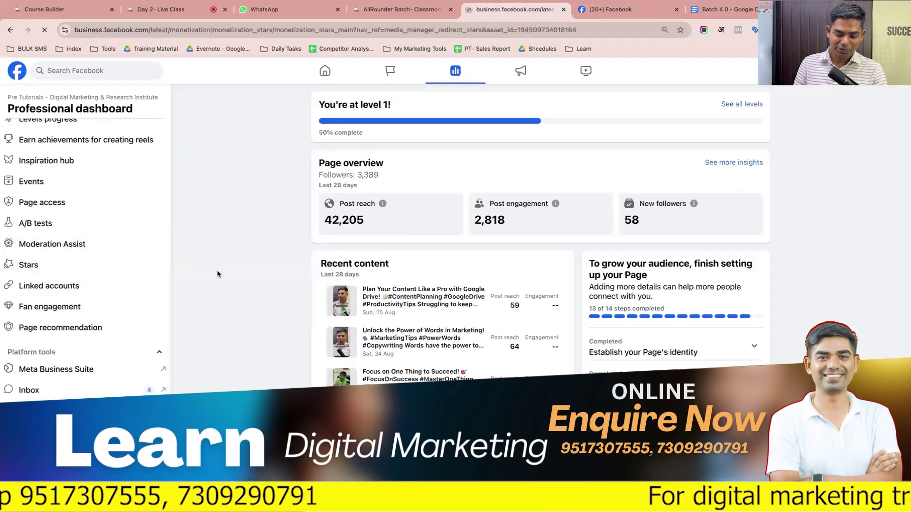
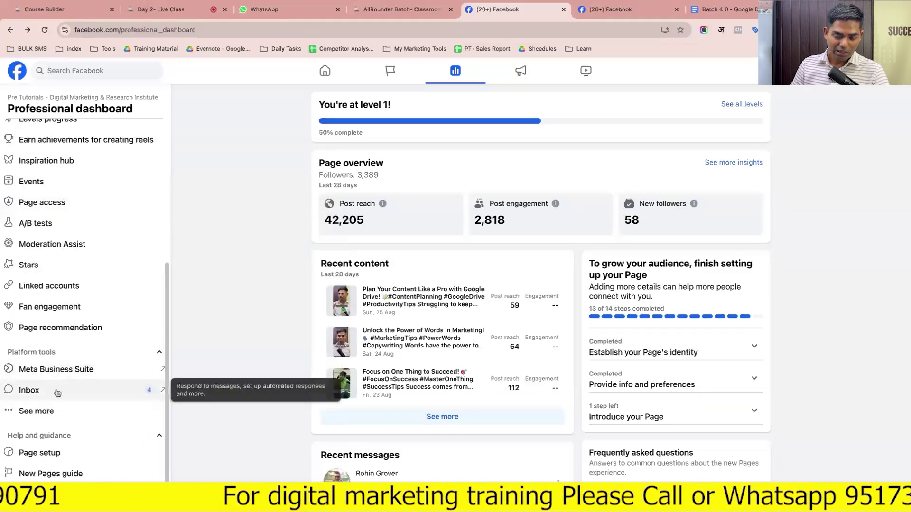
Open the Page inbox, then close the Business Suite inbox tab and the duplicate Facebook tab
left_click(57, 393)
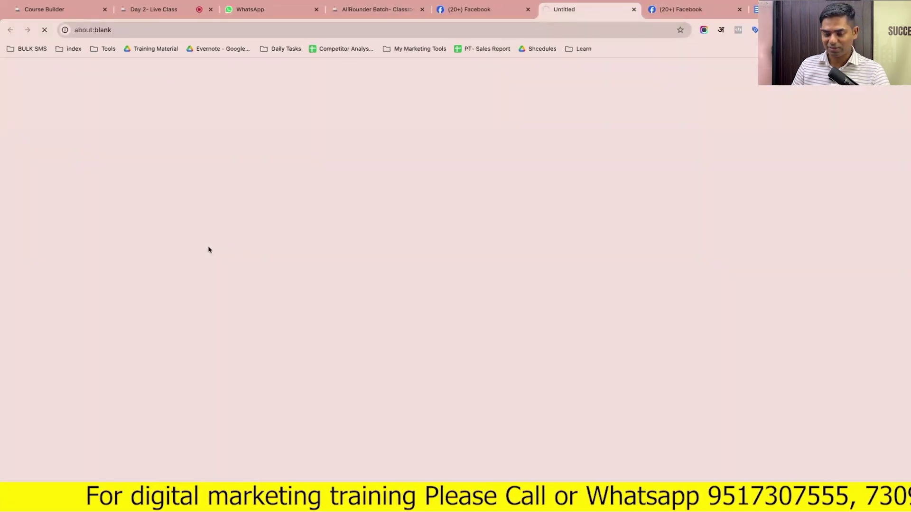
left_click(457, 11)
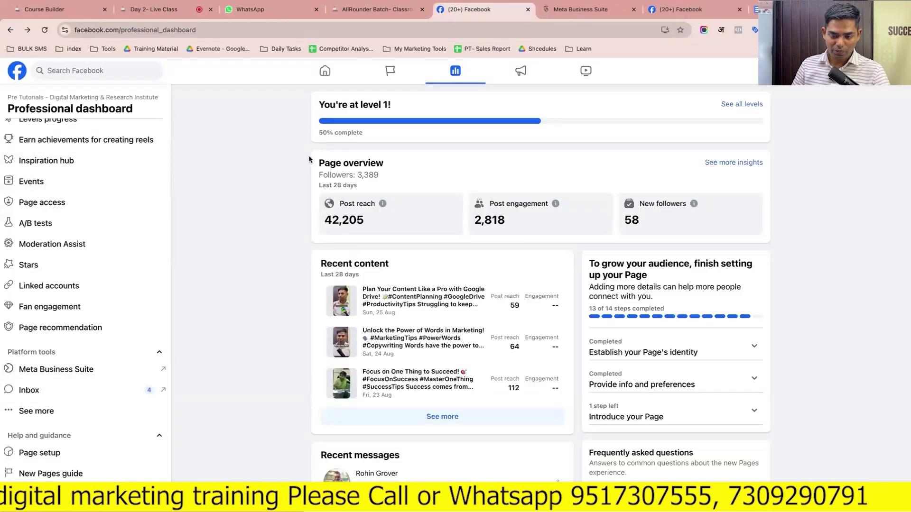
left_click(580, 10)
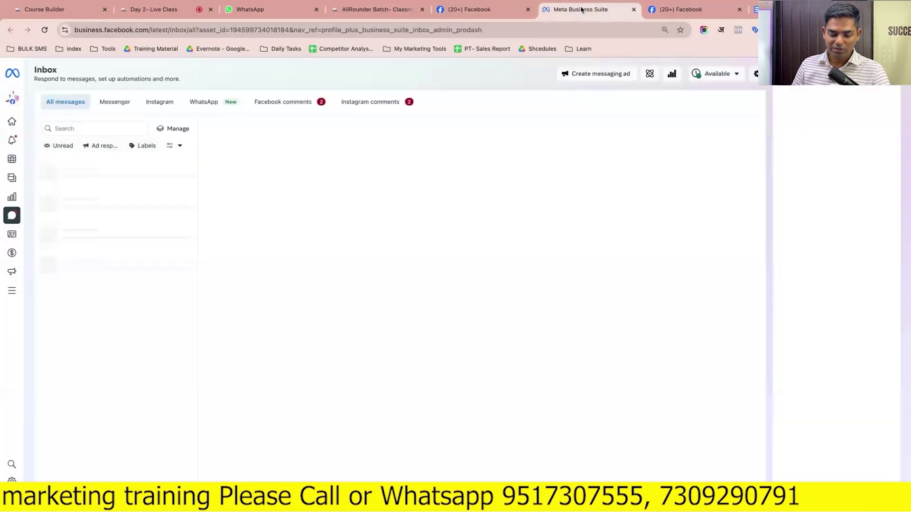
left_click(634, 9)
left_click(634, 10)
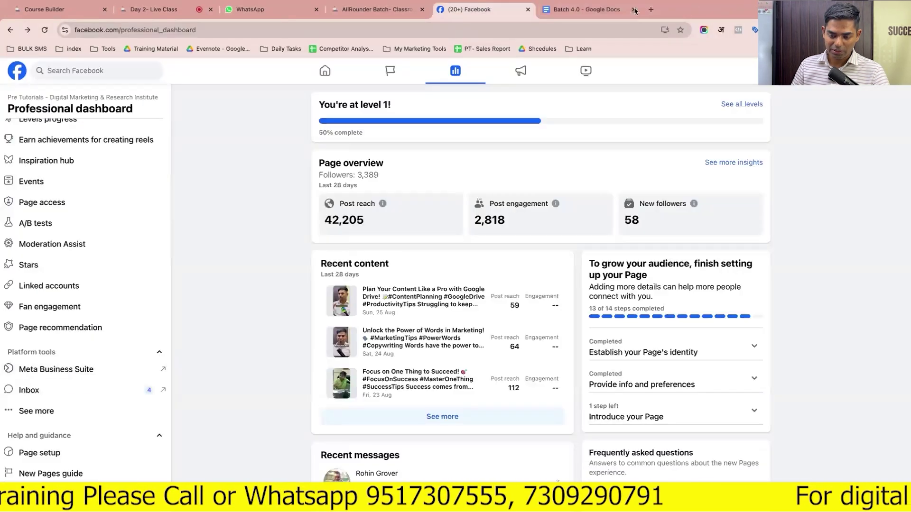
Expand the dashboard's platform tools to show Planner, Business apps and Leads centre, and open Business apps
left_click(29, 411)
scroll(29, 411, "down", 1)
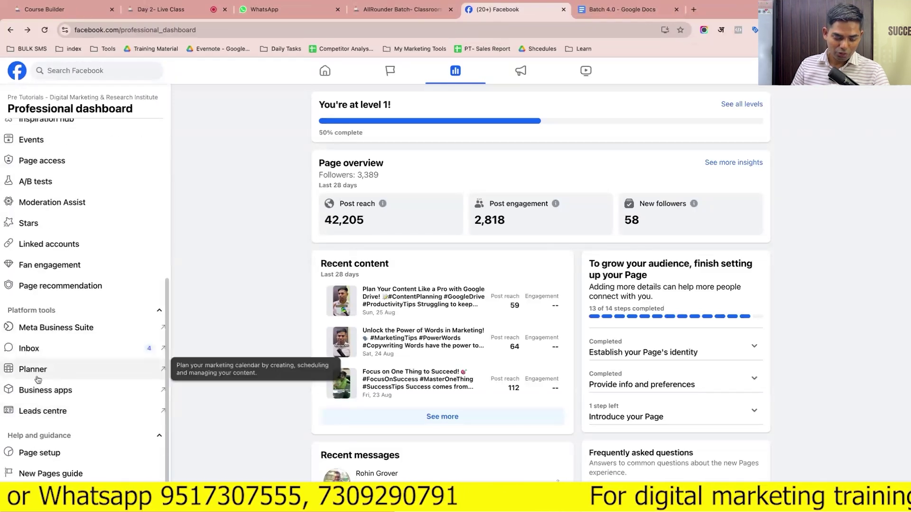
left_click(41, 391)
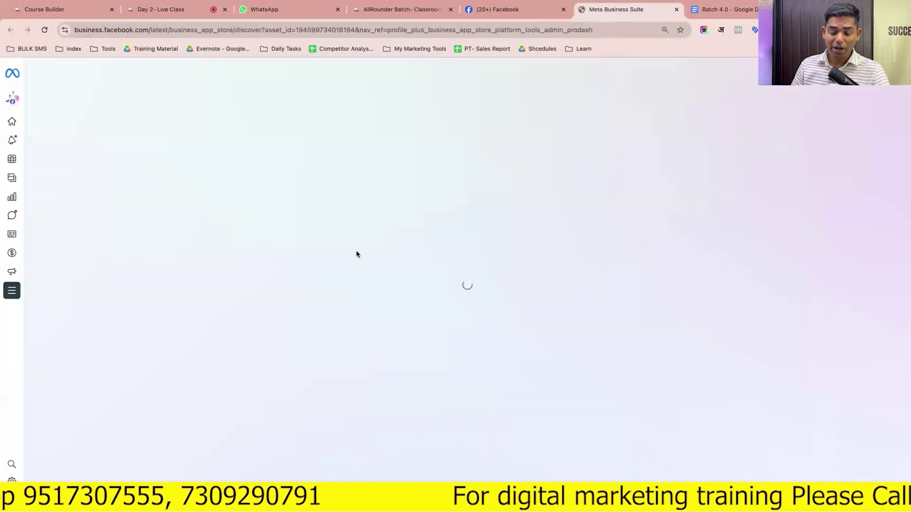
Browse the Appointments, Reservations, E-commerce and Creative app categories, then return to the Facebook dashboard
scroll(357, 254, "down", 2)
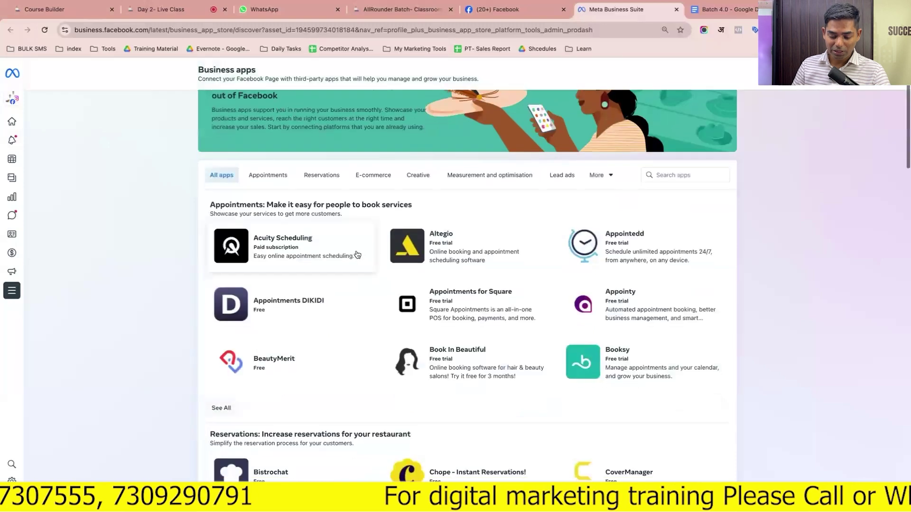
scroll(356, 254, "down", 1)
scroll(332, 242, "up", 2)
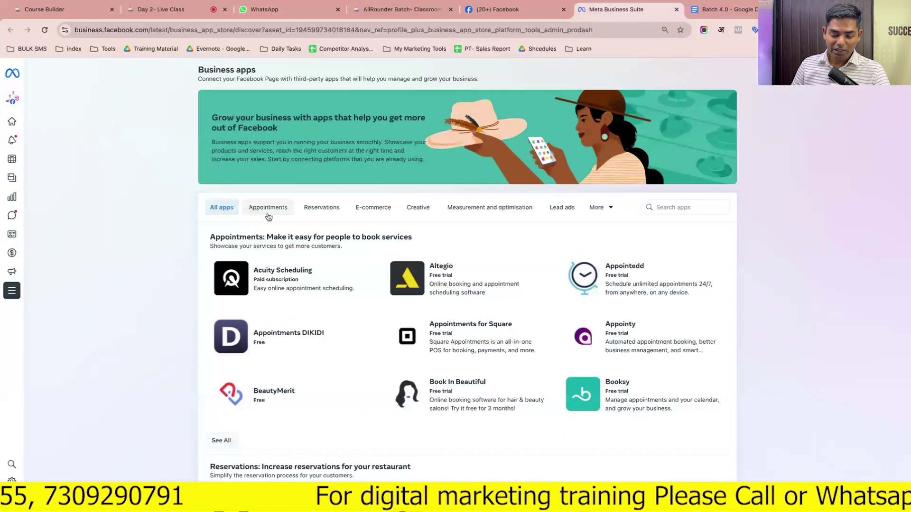
left_click(268, 216)
left_click(319, 212)
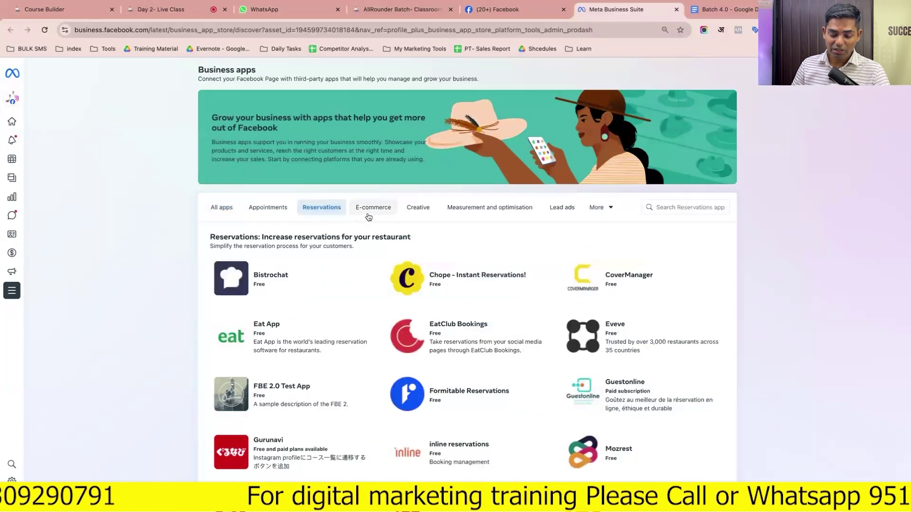
left_click(368, 213)
left_click(418, 209)
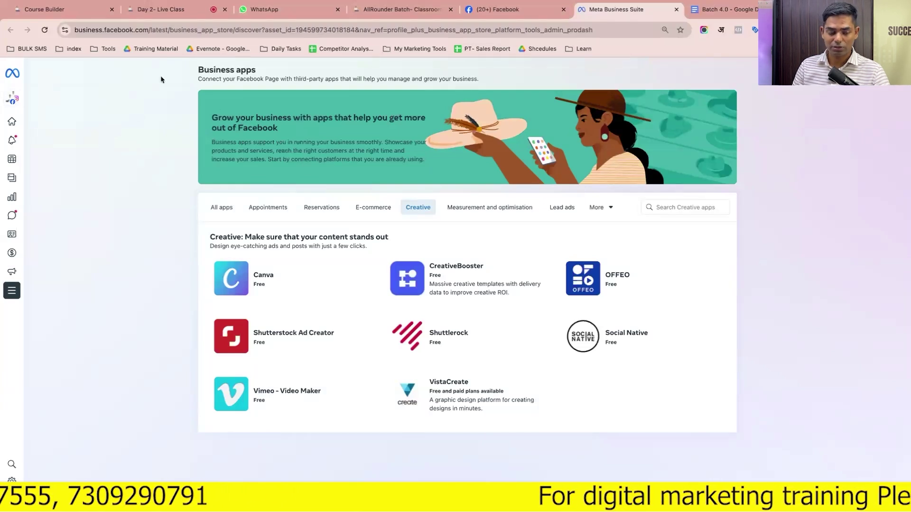
left_click(498, 9)
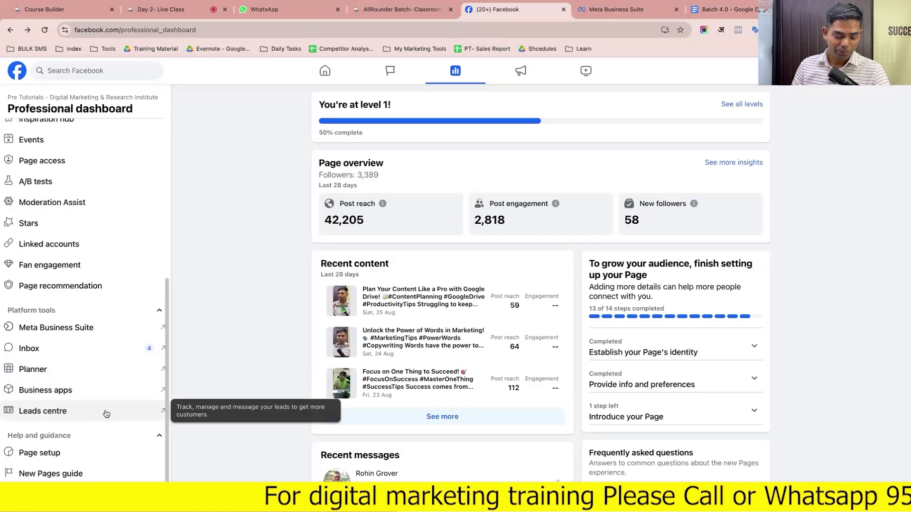
Open the Leads Centre in a new tab and review its table of leads
left_click(106, 414)
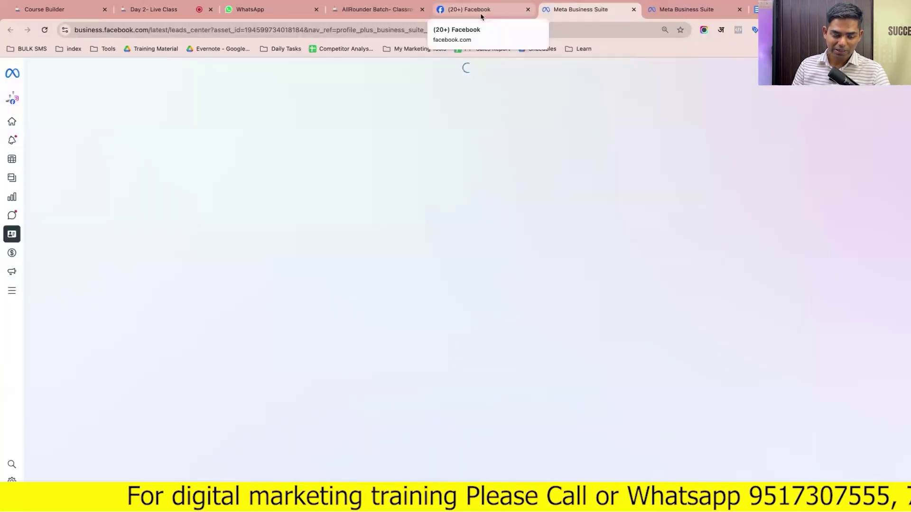
left_click(480, 15)
left_click(581, 10)
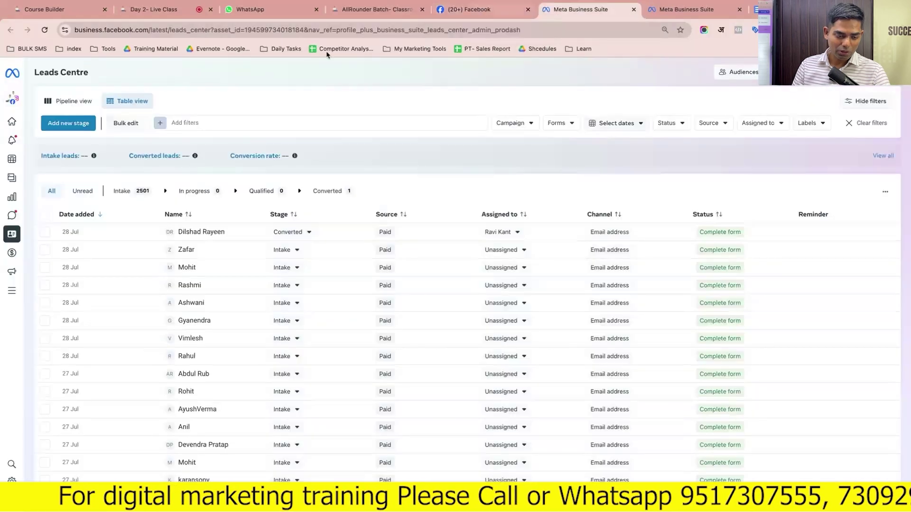
mouse_move(26, 95)
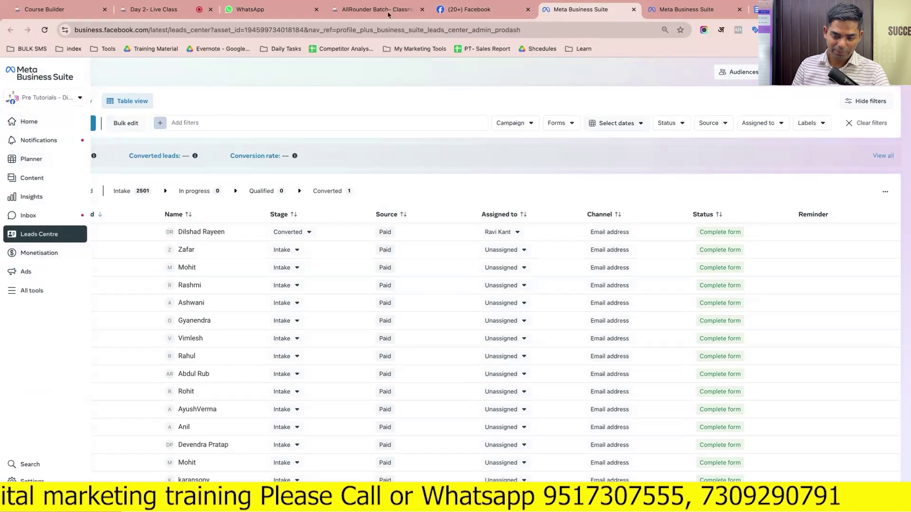
left_click(470, 10)
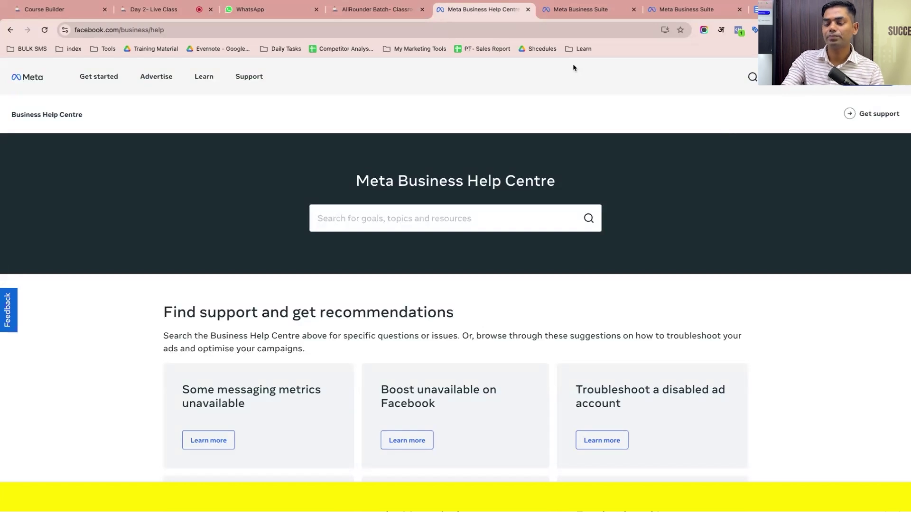
key("ctrl+Tab")
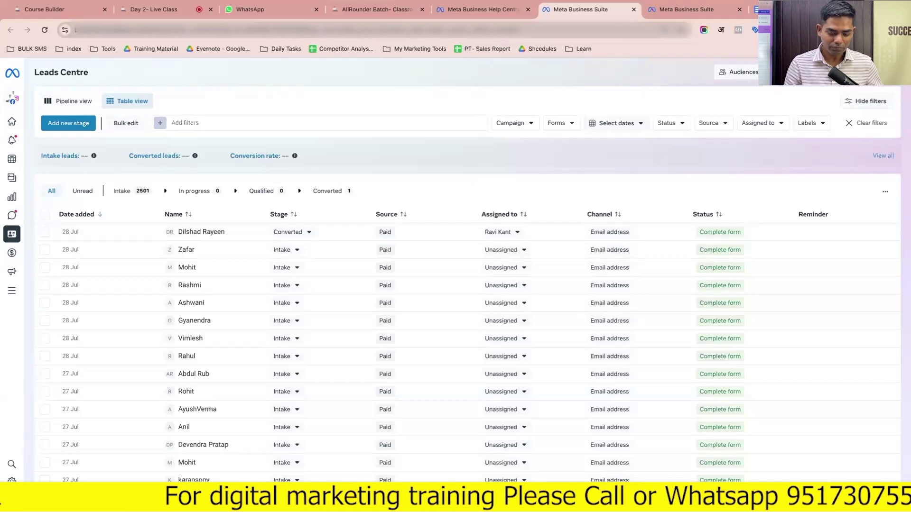
Load facebook.com in the Leads Centre tab and close the other Business Suite tab
left_click(280, 30)
type("f")
key("Return")
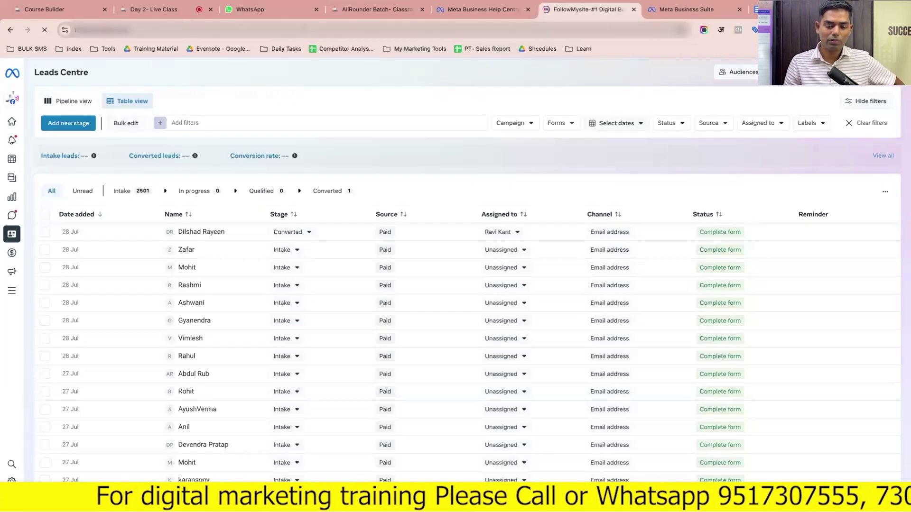
key("super+l")
type("fa")
key("Return")
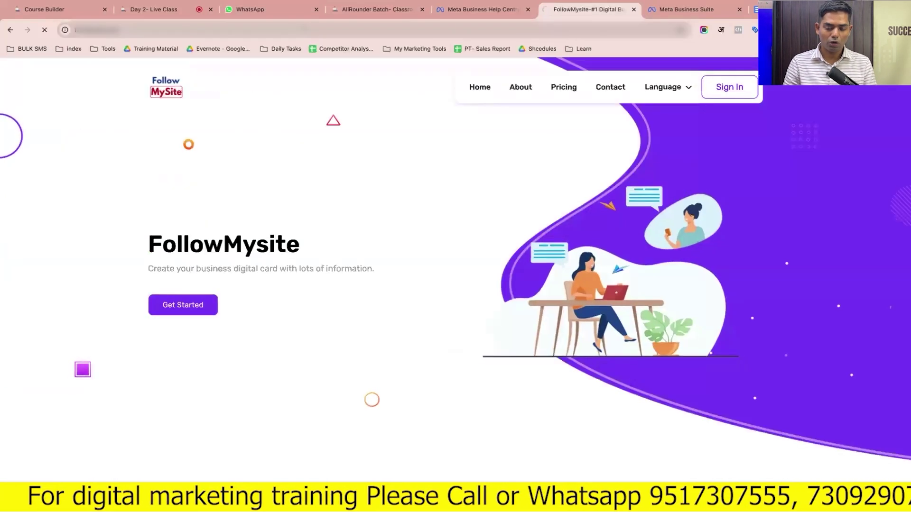
left_click(740, 9)
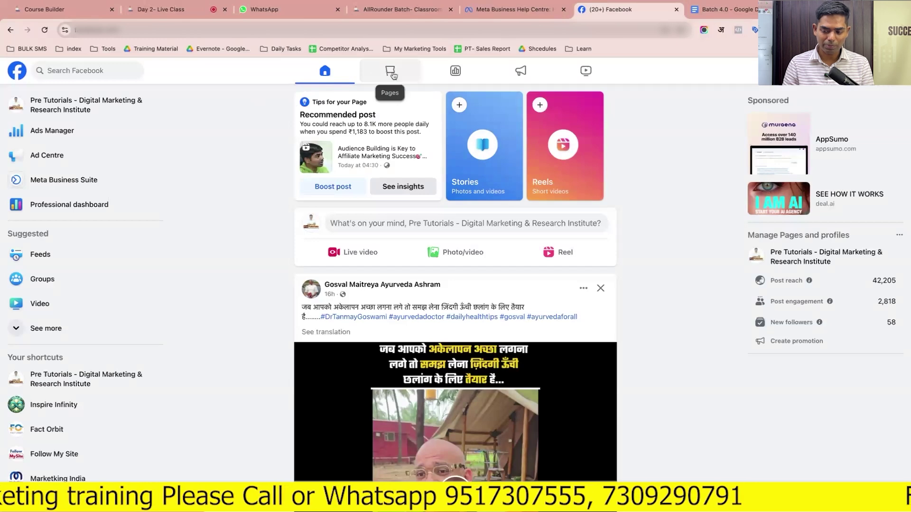
Open Meta Business Suite and examine the Pre Tutorials portfolio and its 1 business asset in the switcher
left_click(81, 180)
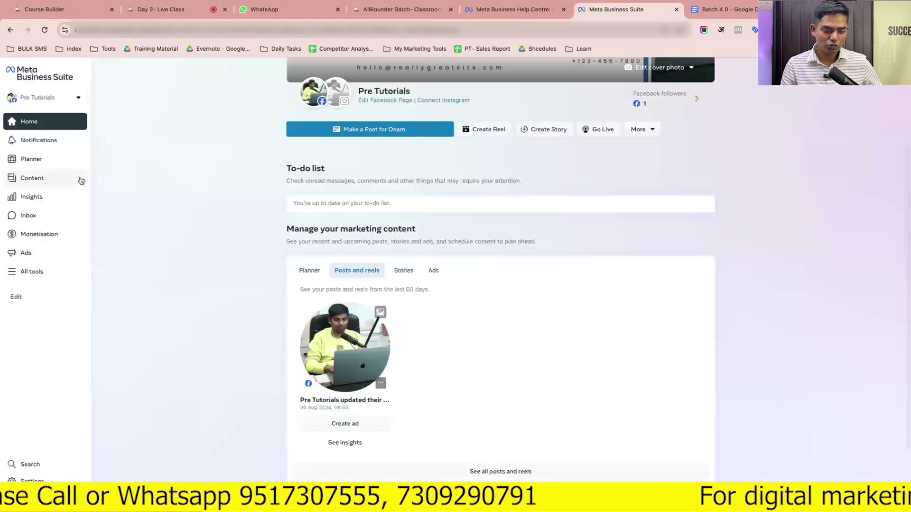
left_click(79, 98)
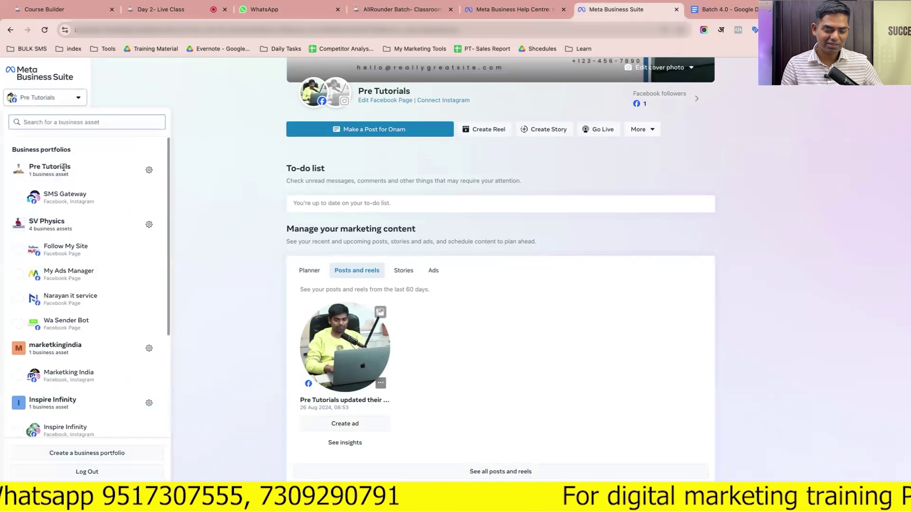
triple_click(20, 149)
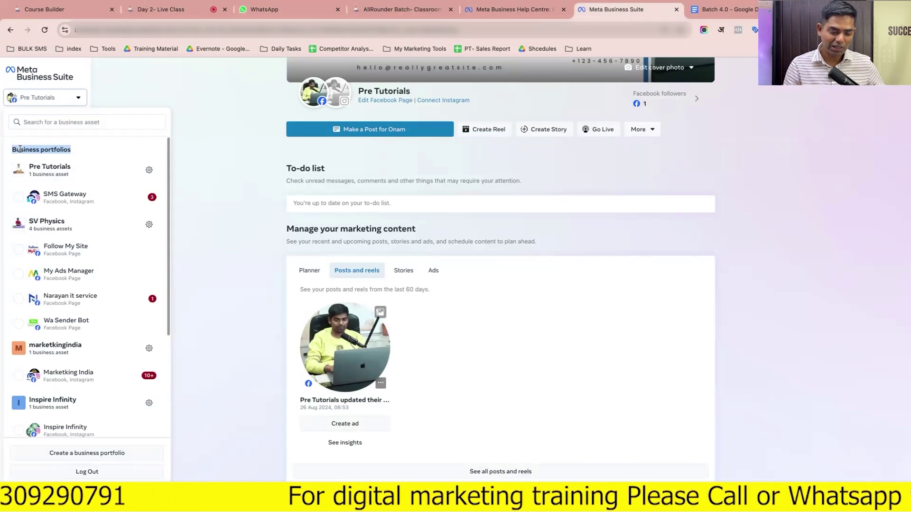
scroll(61, 308, "down", 5)
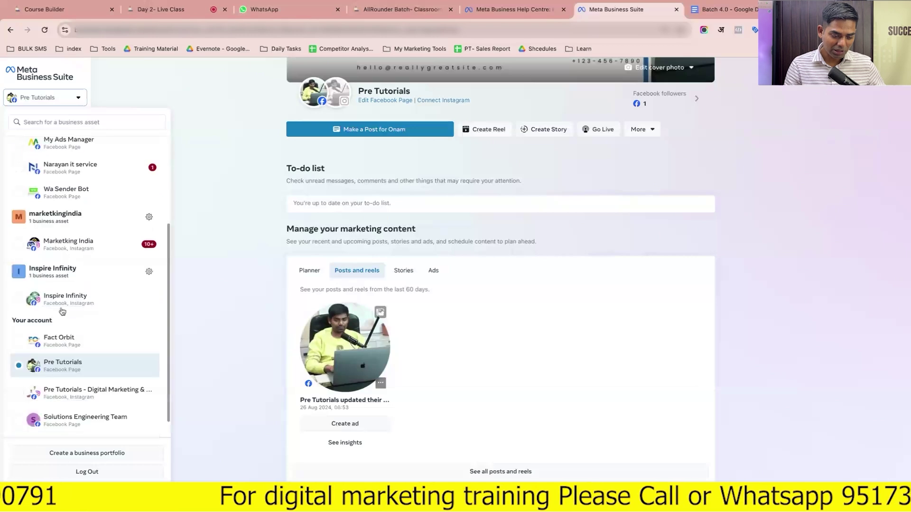
scroll(63, 236, "up", 5)
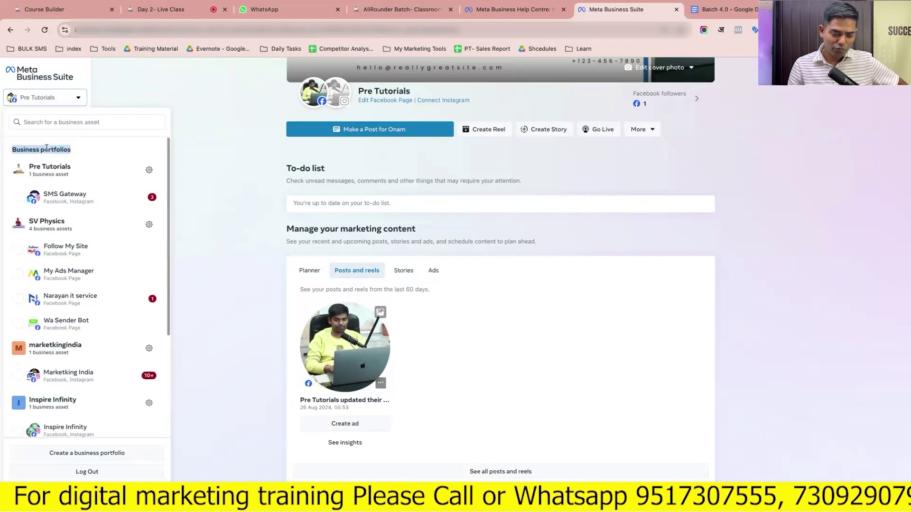
left_click(30, 167)
left_click_drag(30, 167, 82, 170)
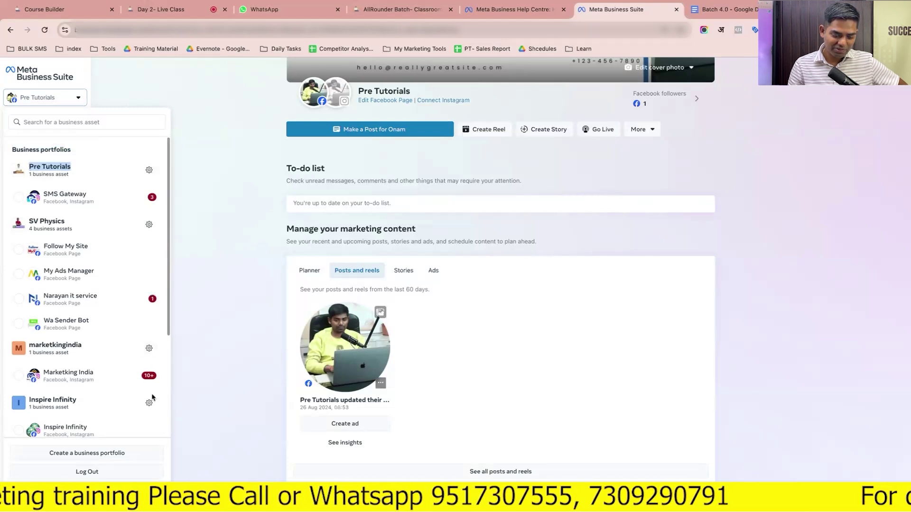
scroll(156, 408, "down", 3)
scroll(156, 408, "down", 2)
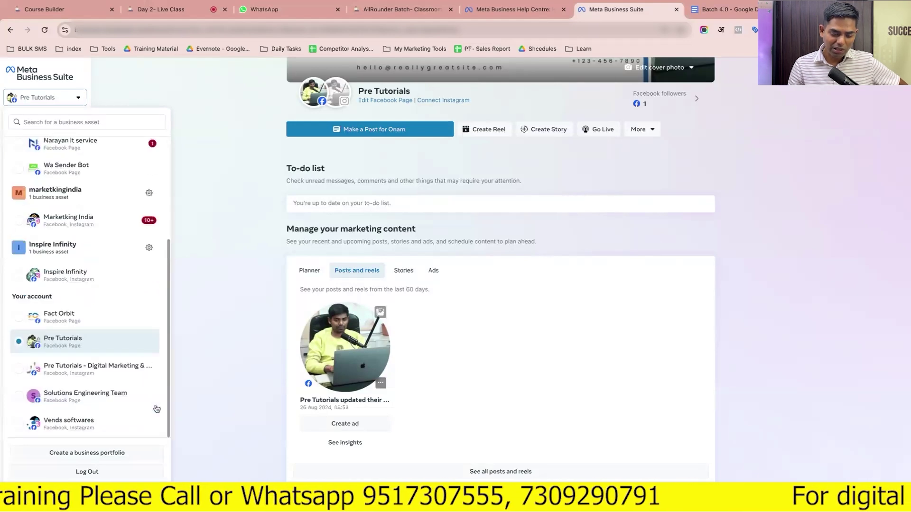
scroll(143, 330, "up", 2)
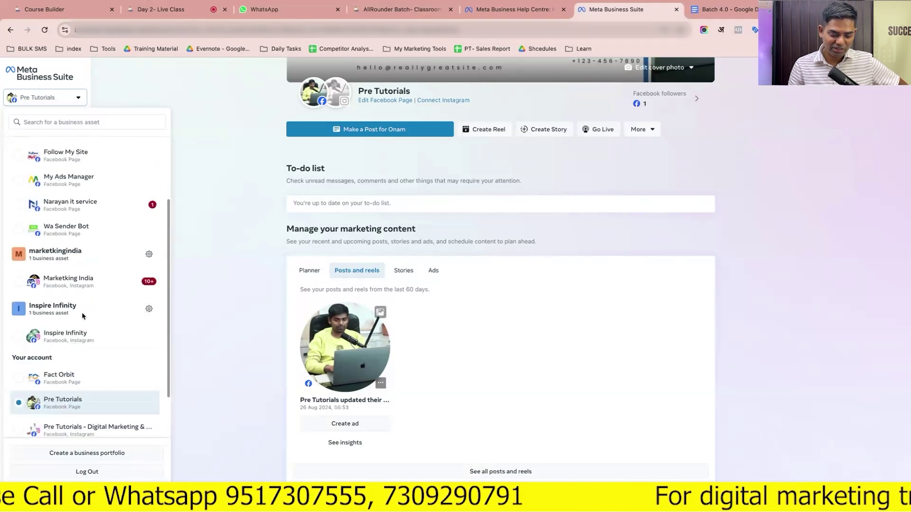
scroll(143, 313, "up", 3)
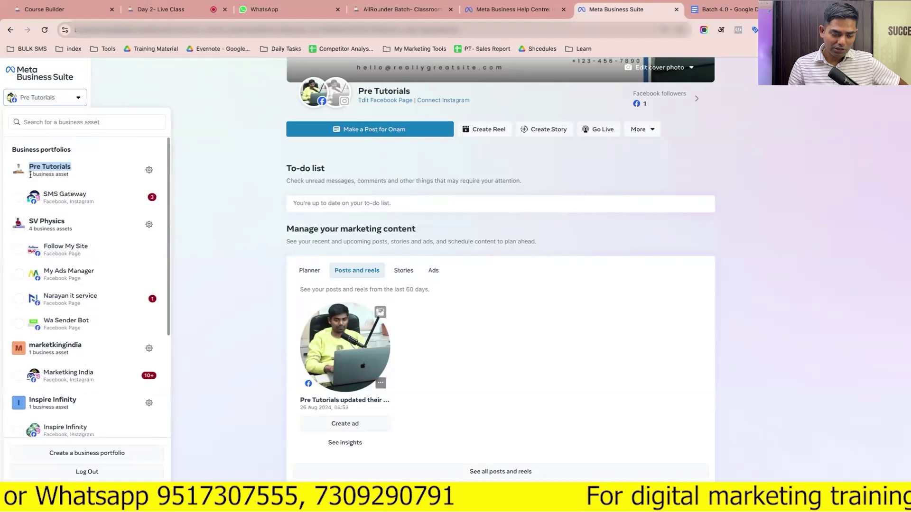
left_click_drag(30, 174, 80, 181)
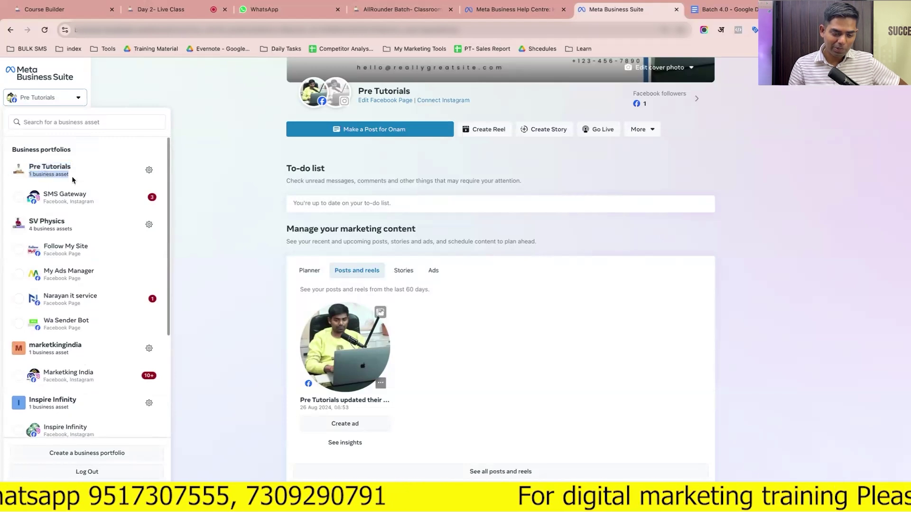
triple_click(53, 167)
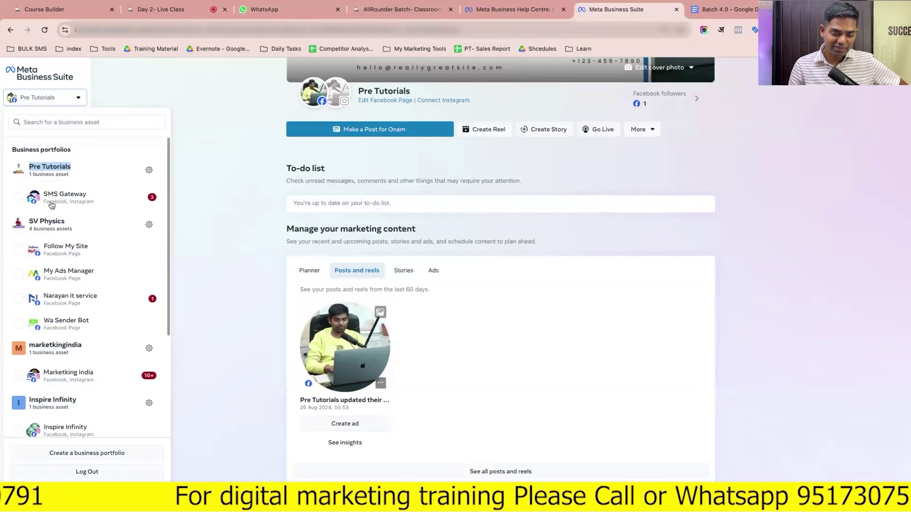
Check the SV Physics portfolio, then choose 'Create a business portfolio' at the list's bottom
triple_click(30, 225)
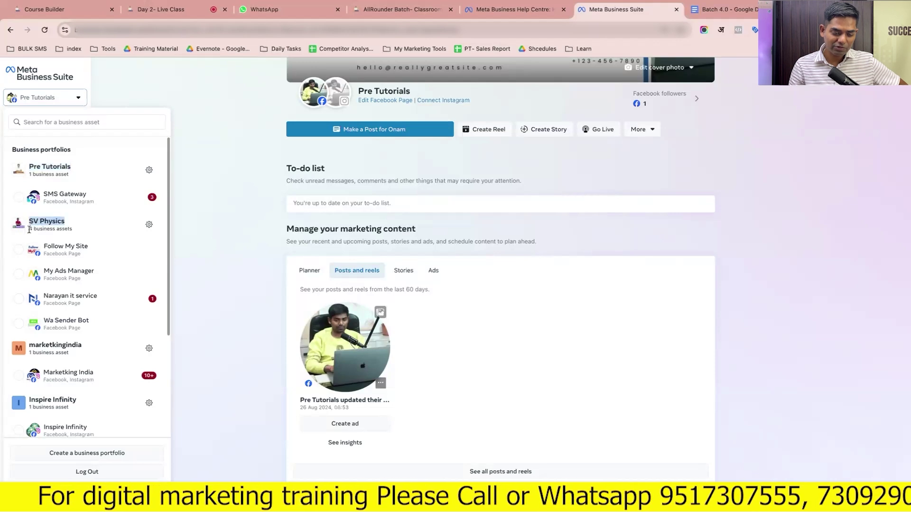
scroll(74, 336, "down", 2)
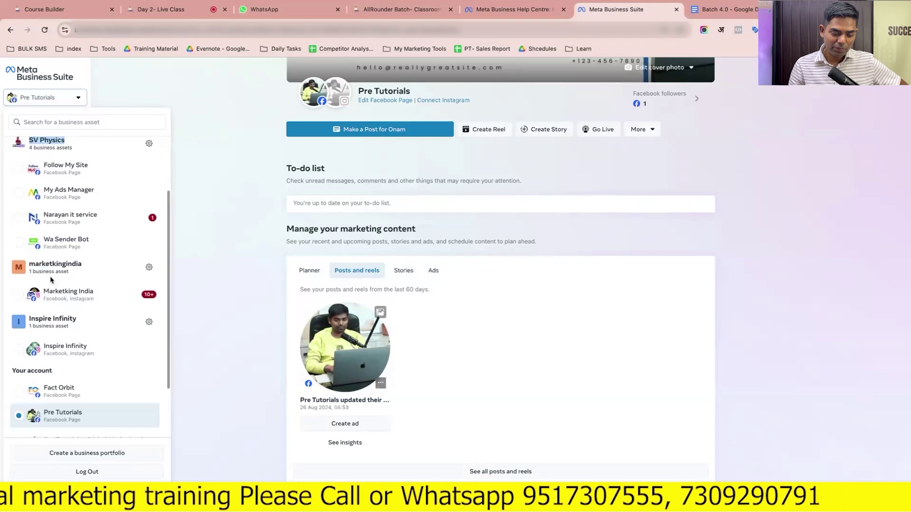
scroll(70, 304, "down", 1)
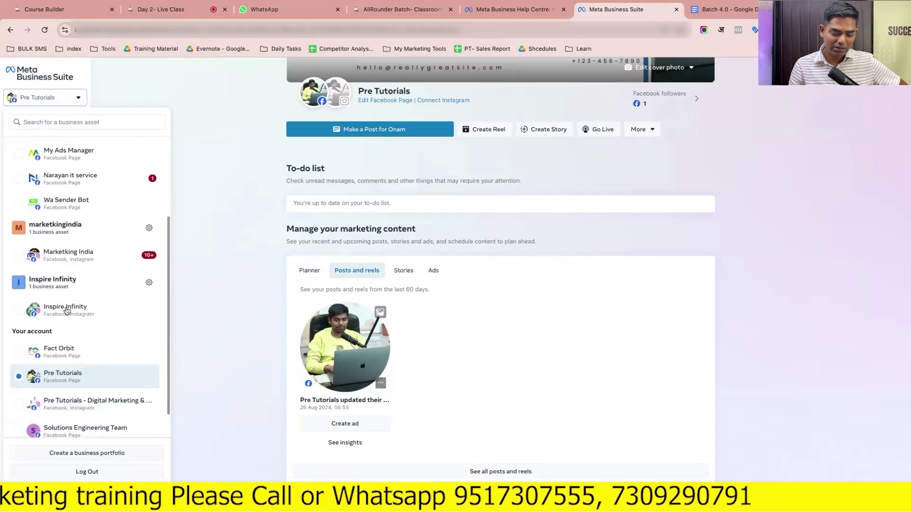
scroll(70, 323, "up", 3)
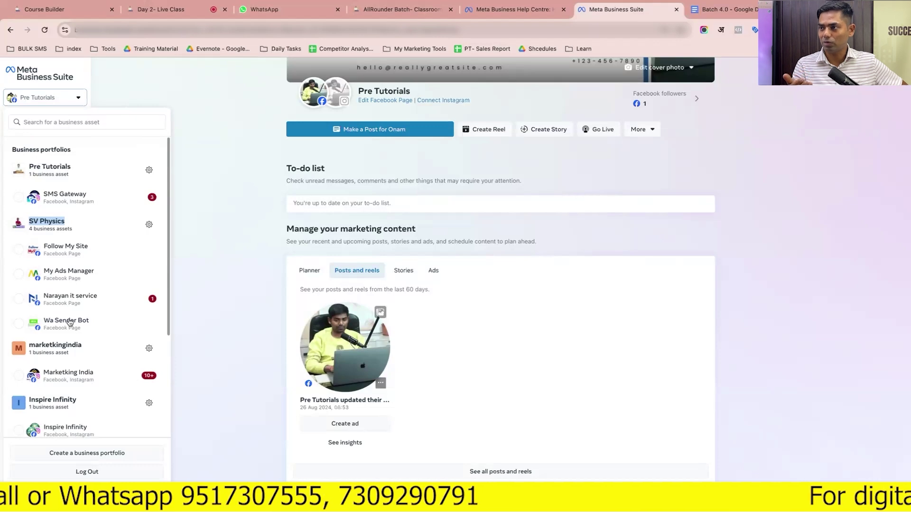
scroll(70, 322, "down", 4)
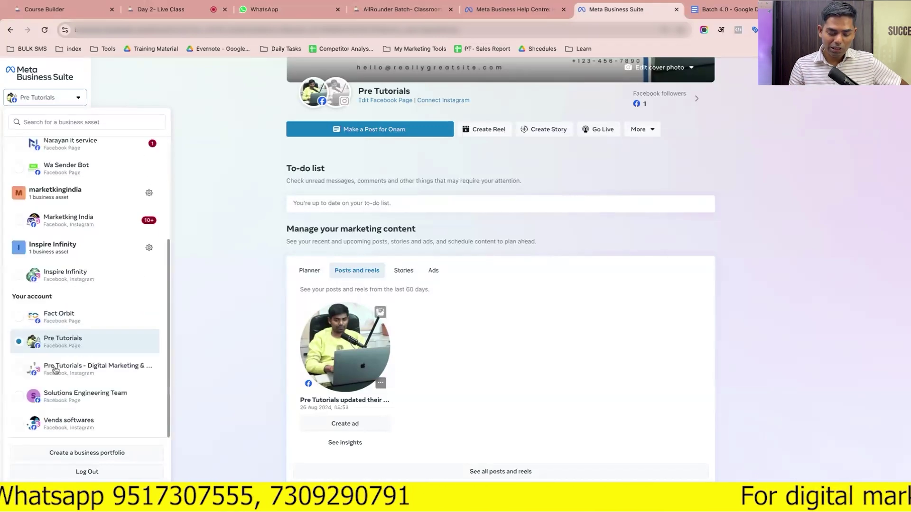
left_click(65, 453)
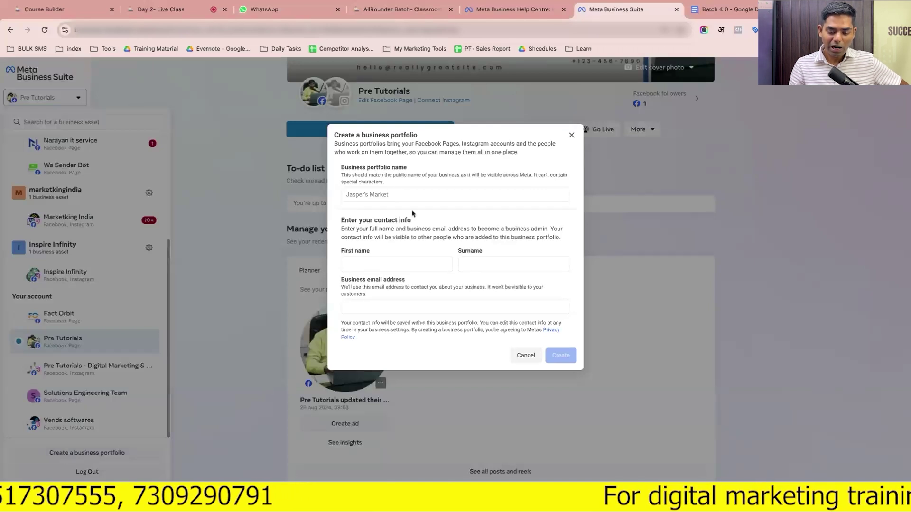
Cancel the new portfolio form, then open and close the Pre Tutorials portfolio list
left_click(418, 193)
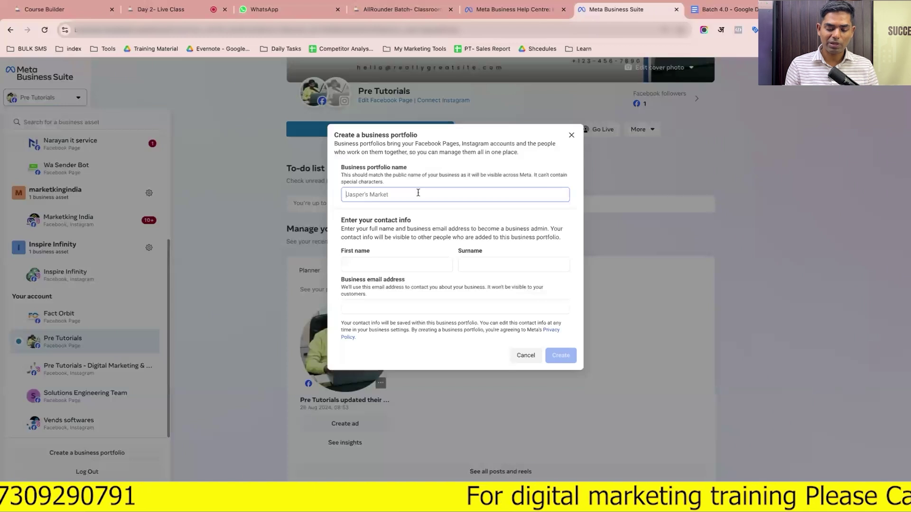
left_click(526, 356)
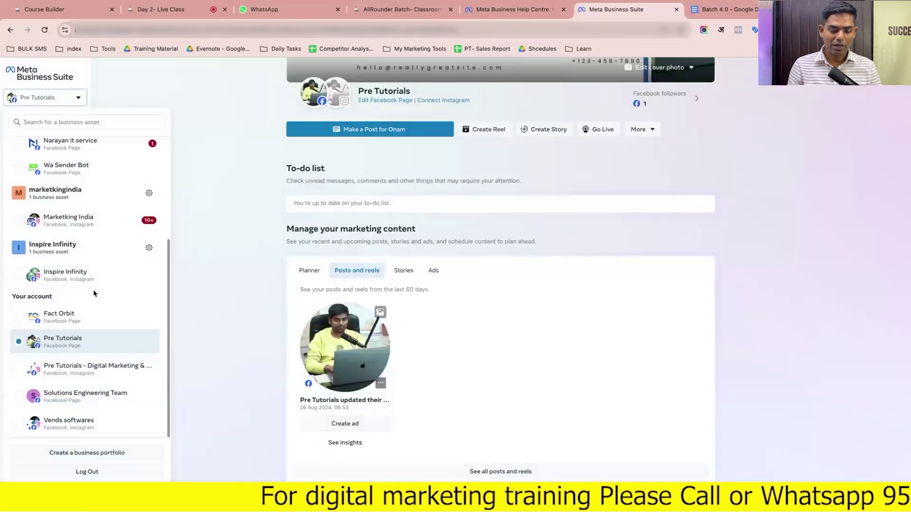
scroll(93, 292, "up", 2)
scroll(93, 293, "up", 4)
left_click(139, 86)
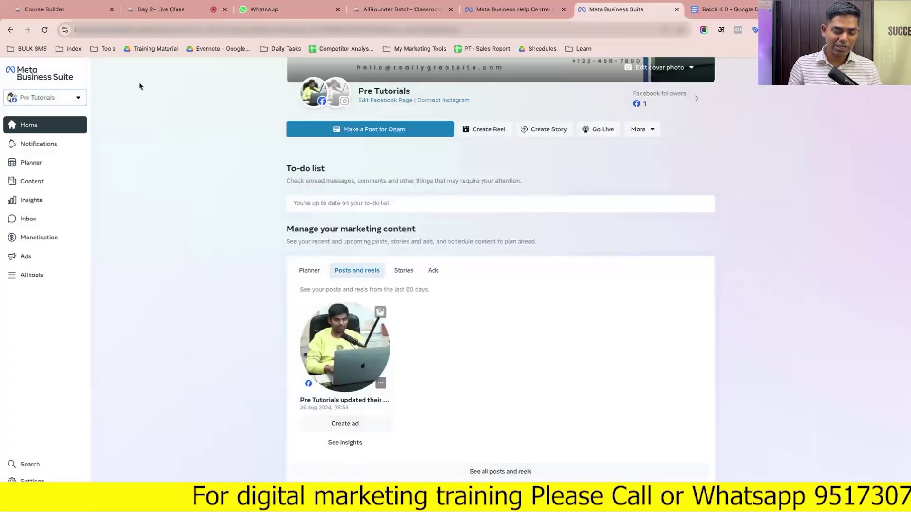
left_click(79, 99)
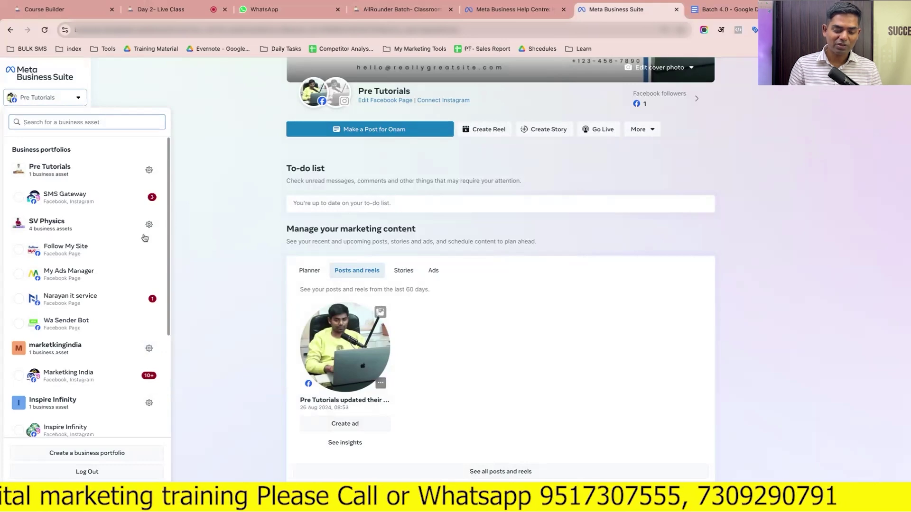
scroll(146, 324, "down", 4)
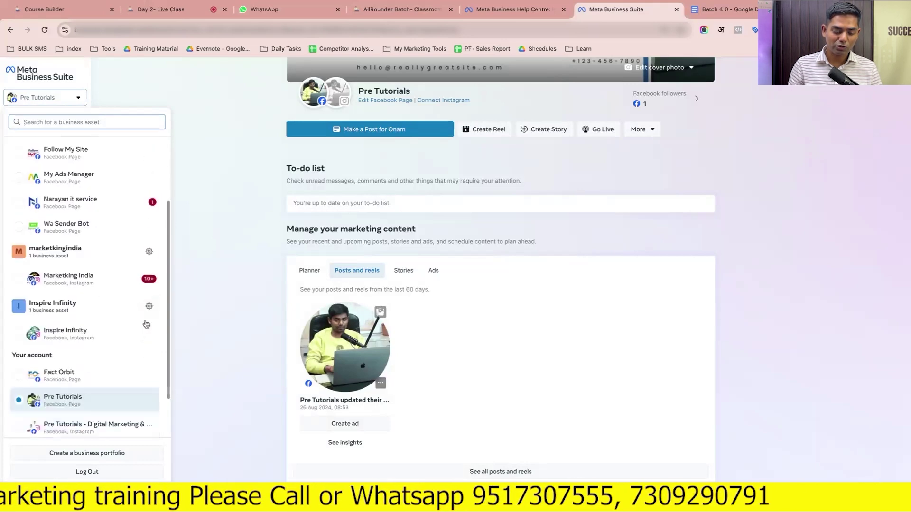
scroll(146, 324, "up", 4)
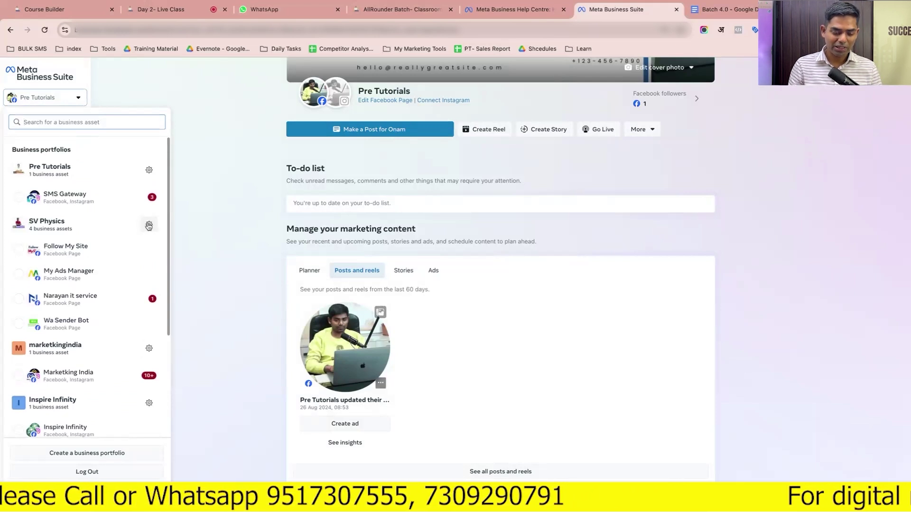
left_click(149, 226)
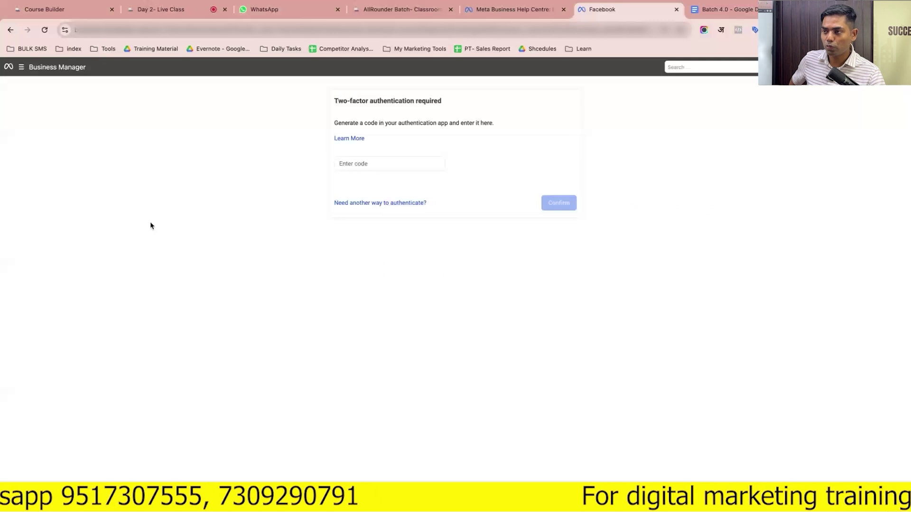
Leave the two-factor page and open Pre Tutorials settings from its gear in the portfolio list
left_click(8, 30)
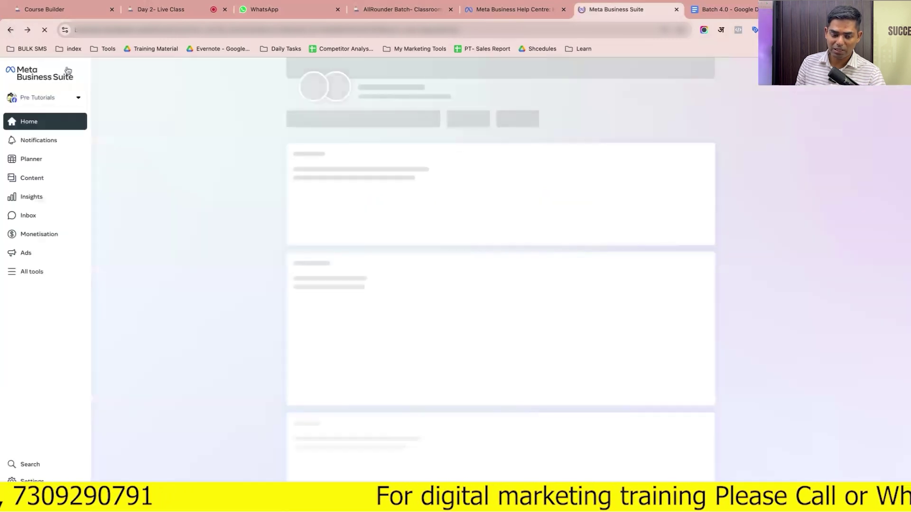
left_click(80, 99)
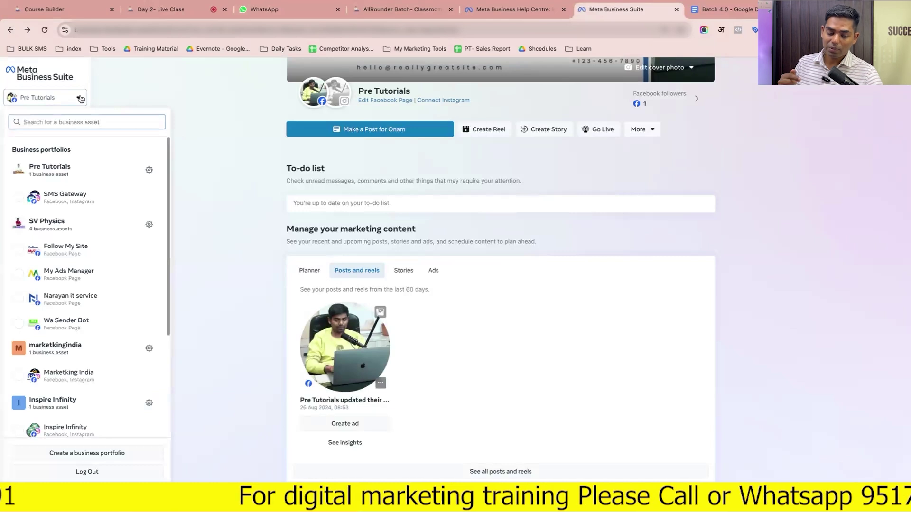
left_click(149, 173)
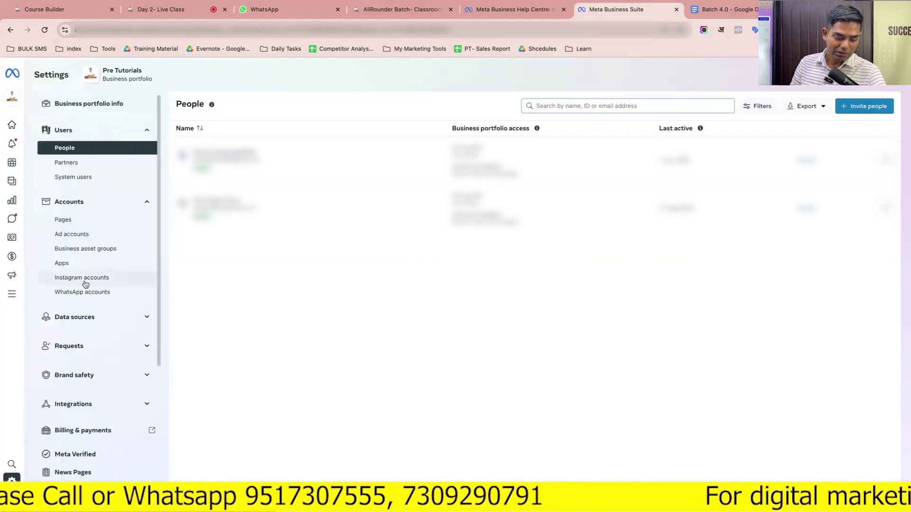
Collapse the Users and Accounts sections and open the Business Manager link in a new tab
scroll(112, 284, "down", 4)
scroll(84, 284, "up", 4)
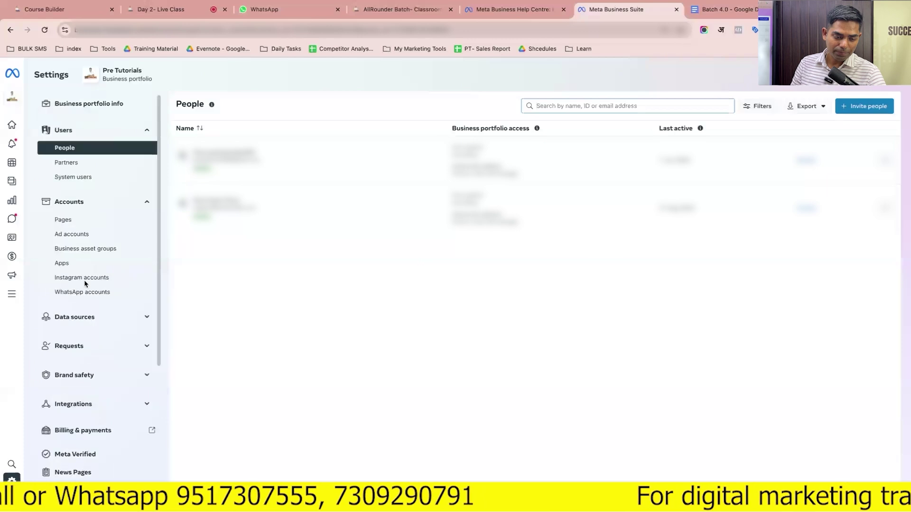
scroll(86, 247, "down", 4)
scroll(86, 248, "up", 4)
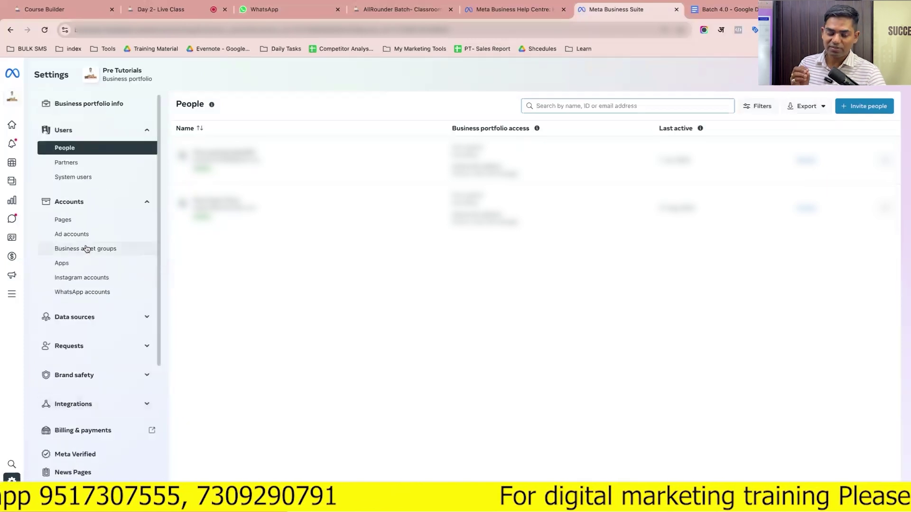
left_click(106, 135)
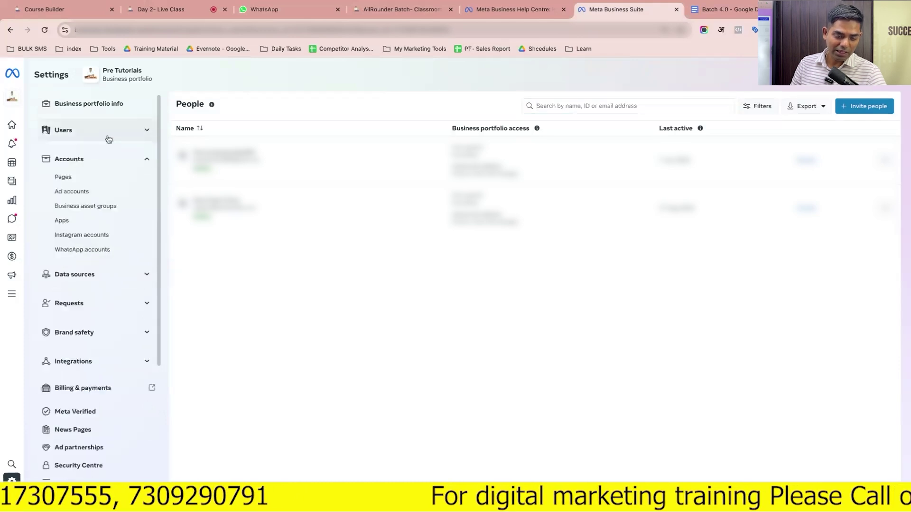
left_click(101, 162)
scroll(90, 353, "down", 1)
scroll(90, 353, "up", 1)
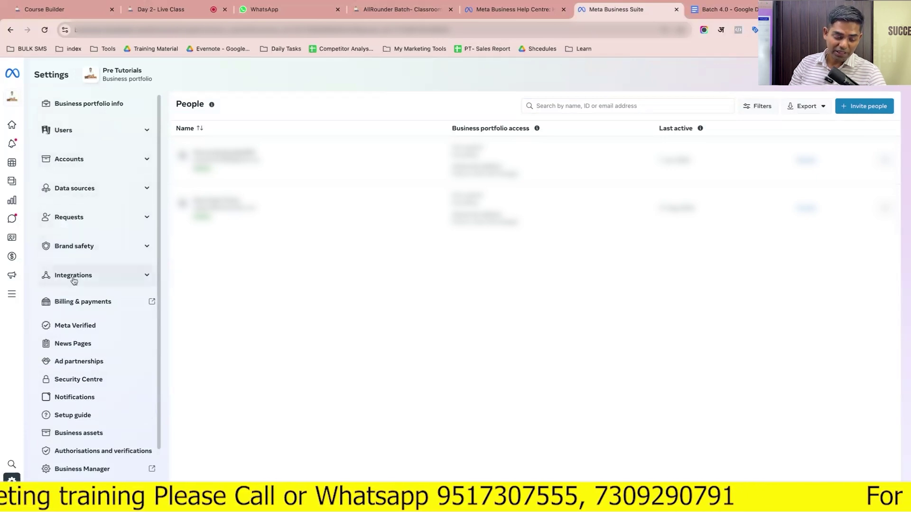
scroll(75, 312, "down", 1)
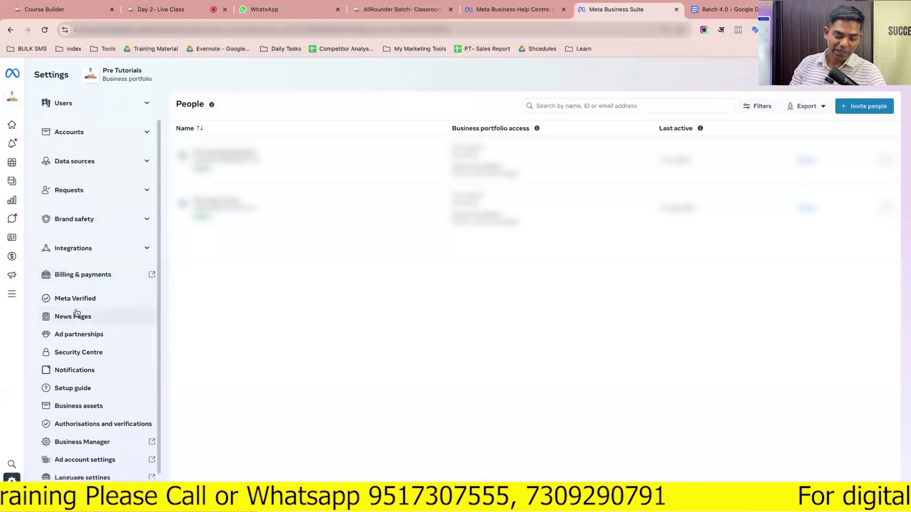
scroll(76, 312, "down", 1)
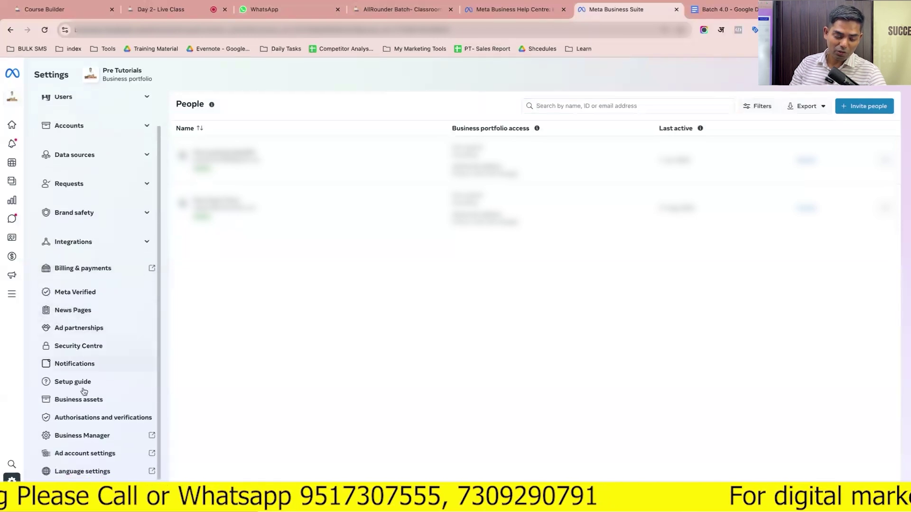
left_click(87, 436)
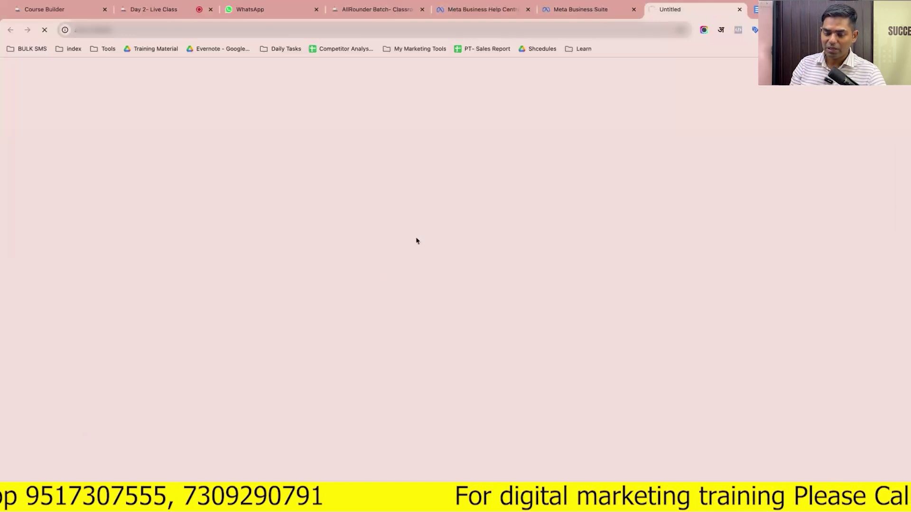
In the old Business Settings tab, collapse the Users and Accounts sections
left_click(586, 14)
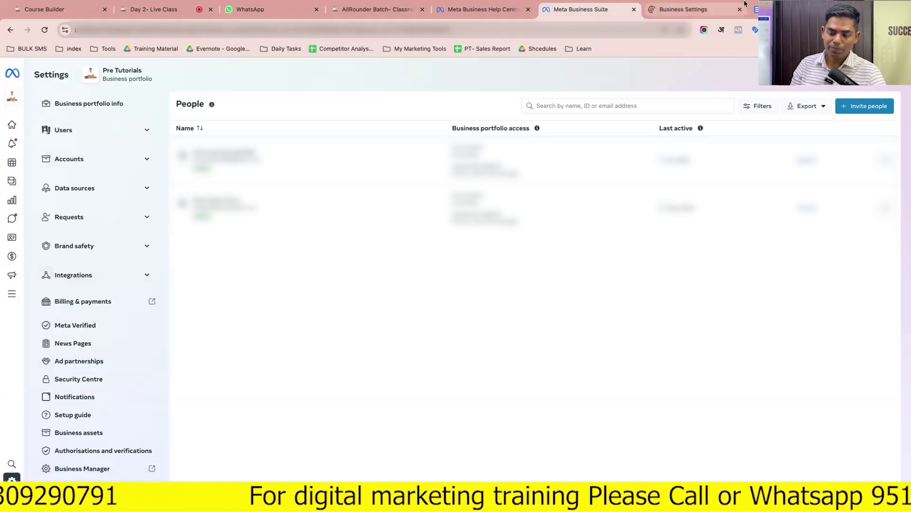
left_click(714, 11)
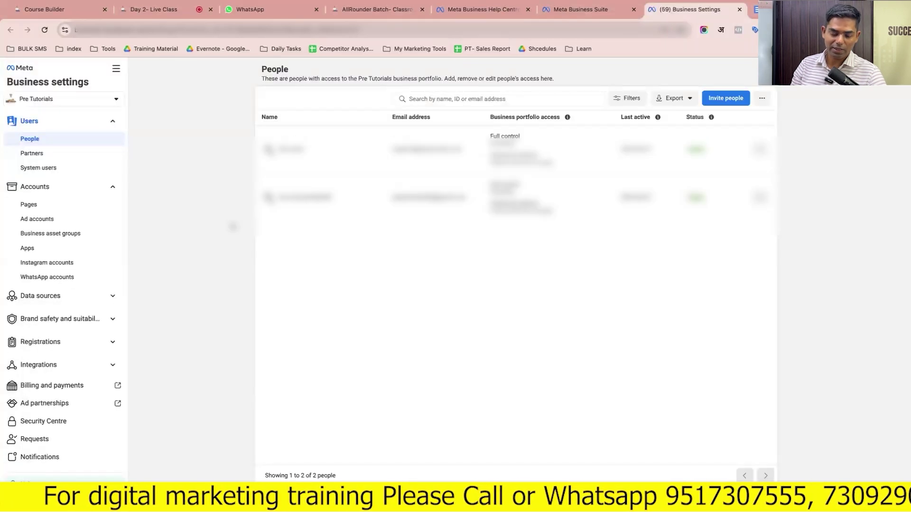
scroll(76, 307, "down", 1)
scroll(75, 308, "up", 1)
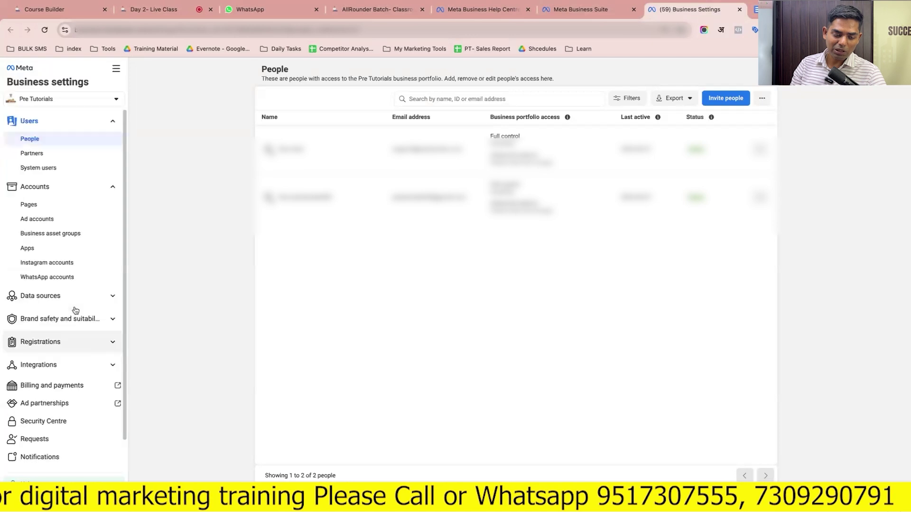
left_click(30, 121)
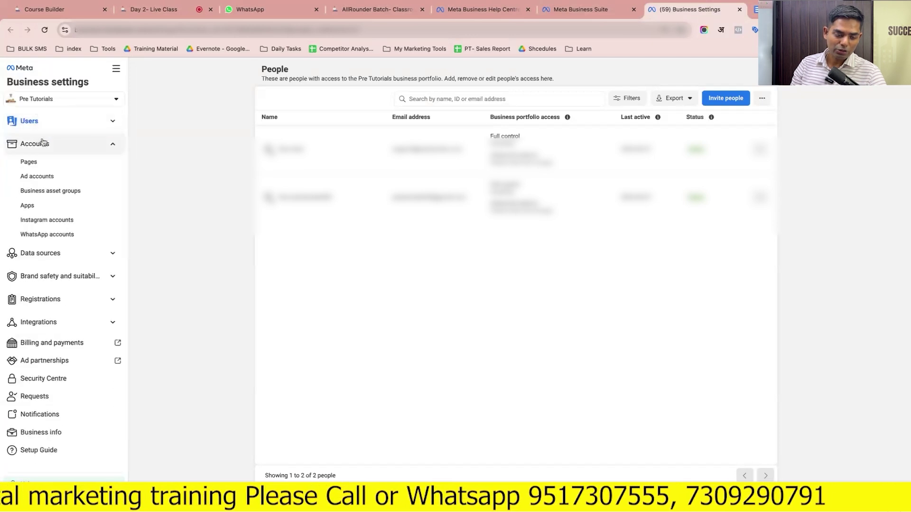
left_click(43, 146)
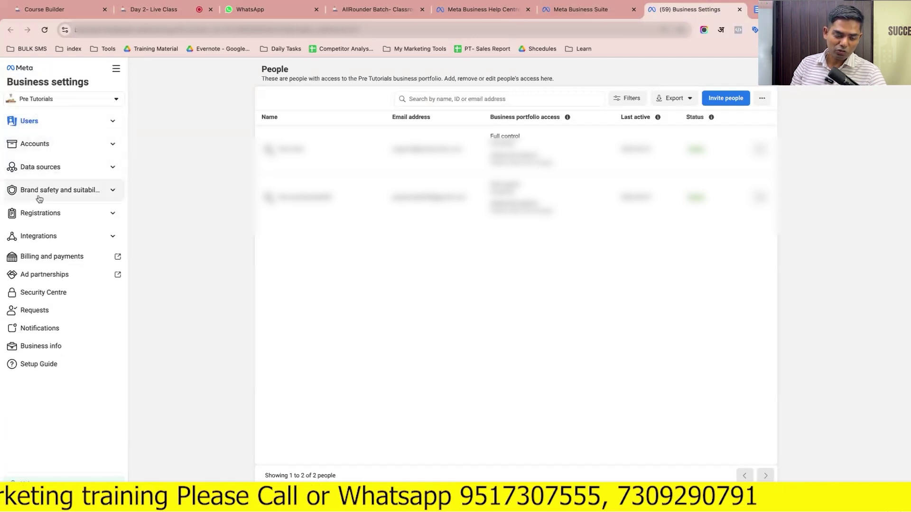
Compare both settings pages, then close the old Business Settings and Batch 4.0 Google Docs tabs
left_click(562, 13)
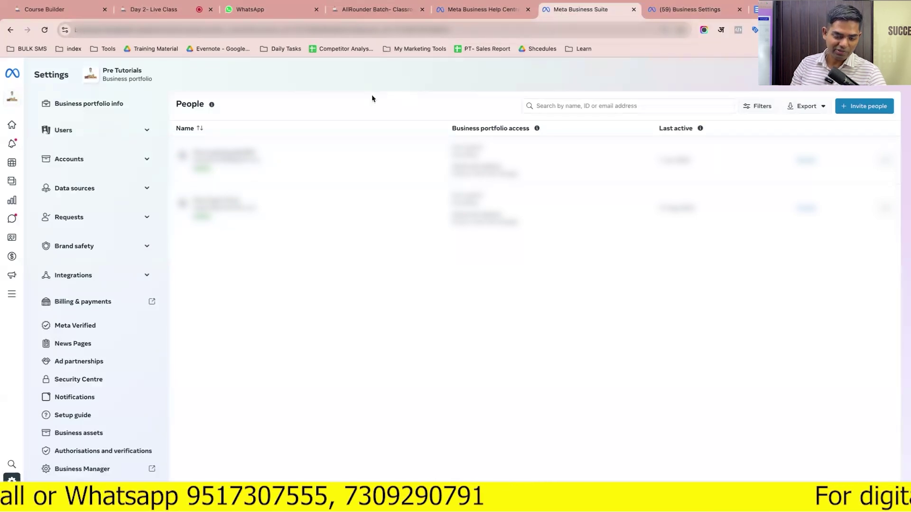
left_click(661, 14)
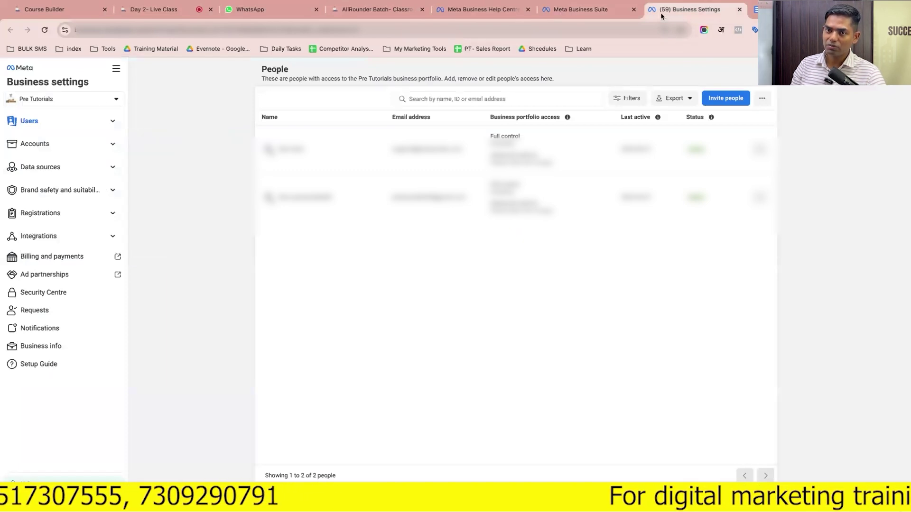
left_click(571, 13)
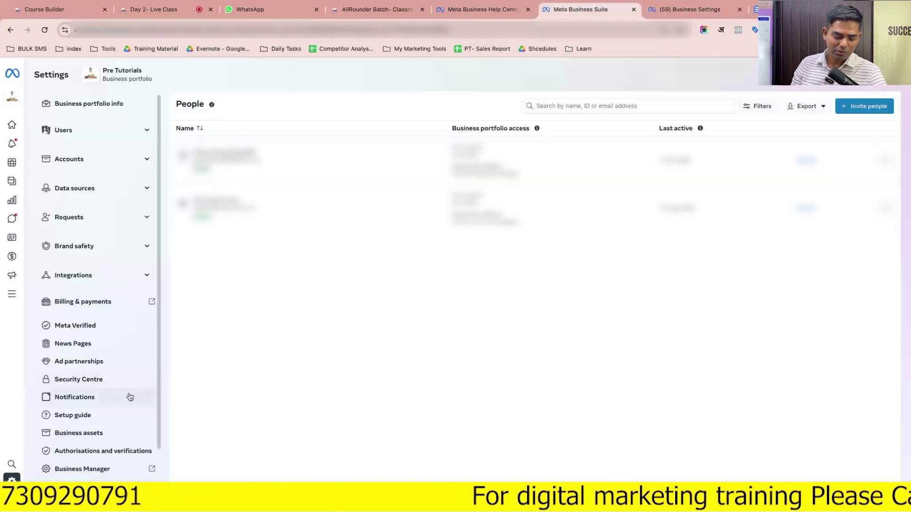
scroll(128, 396, "down", 2)
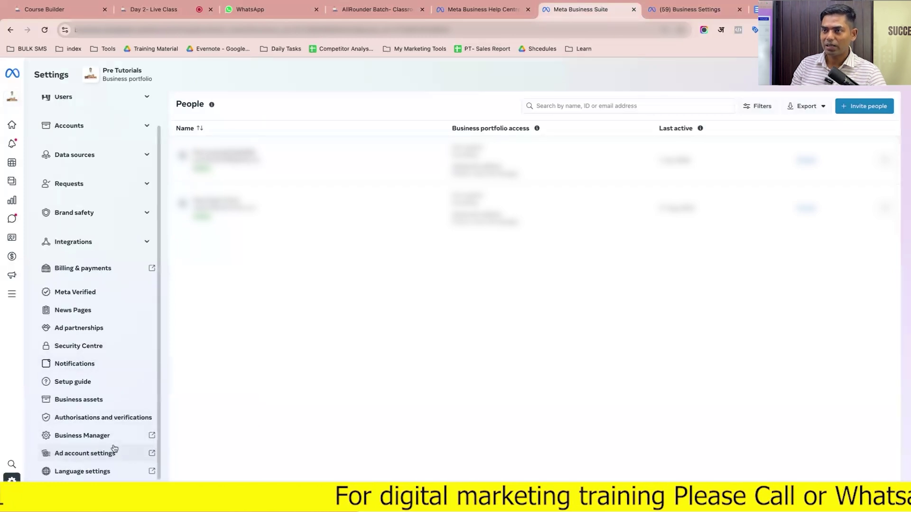
scroll(109, 342, "up", 1)
scroll(108, 343, "down", 1)
scroll(110, 342, "up", 1)
left_click(739, 10)
left_click(740, 10)
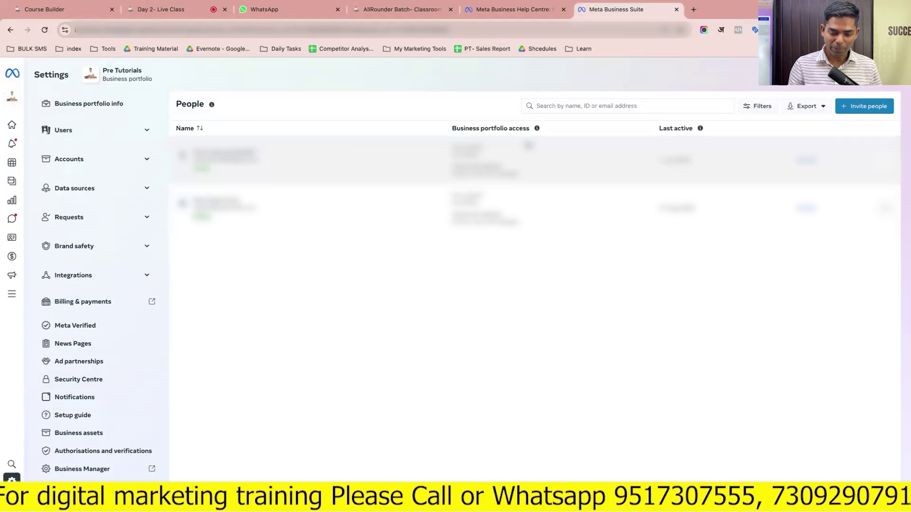
View the access level explanations, expand Users in the sidebar and open Invite people
left_click(536, 128)
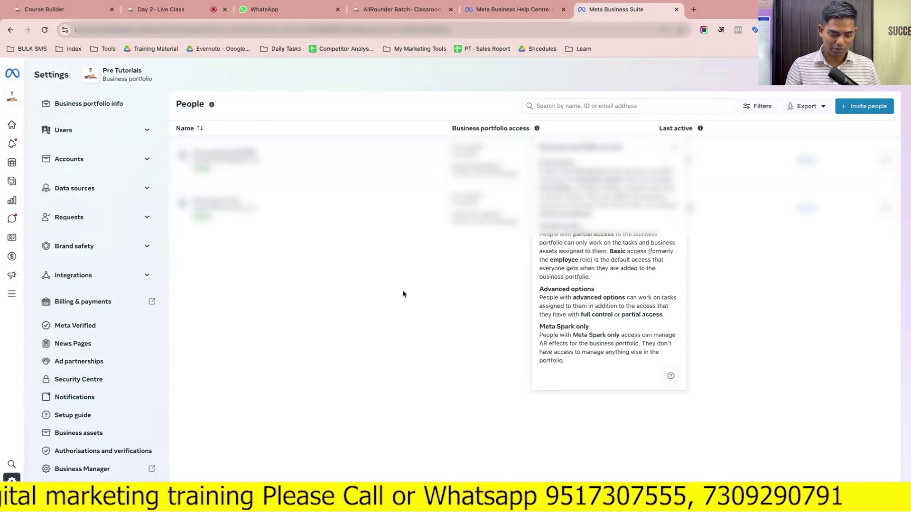
scroll(106, 400, "down", 1)
scroll(108, 404, "up", 1)
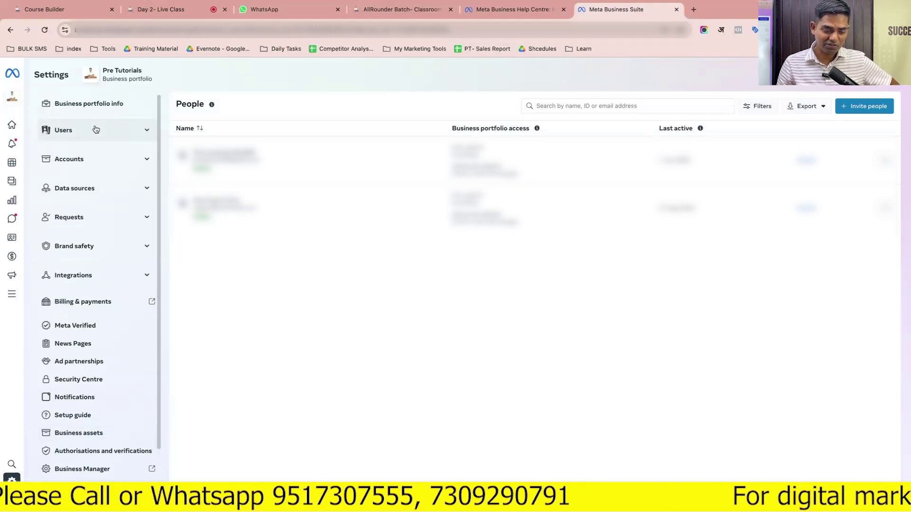
left_click(96, 130)
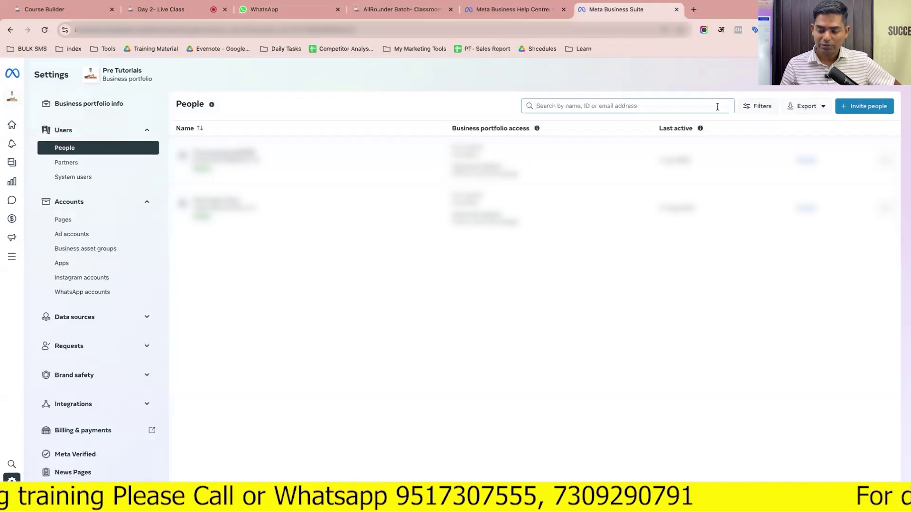
left_click(866, 108)
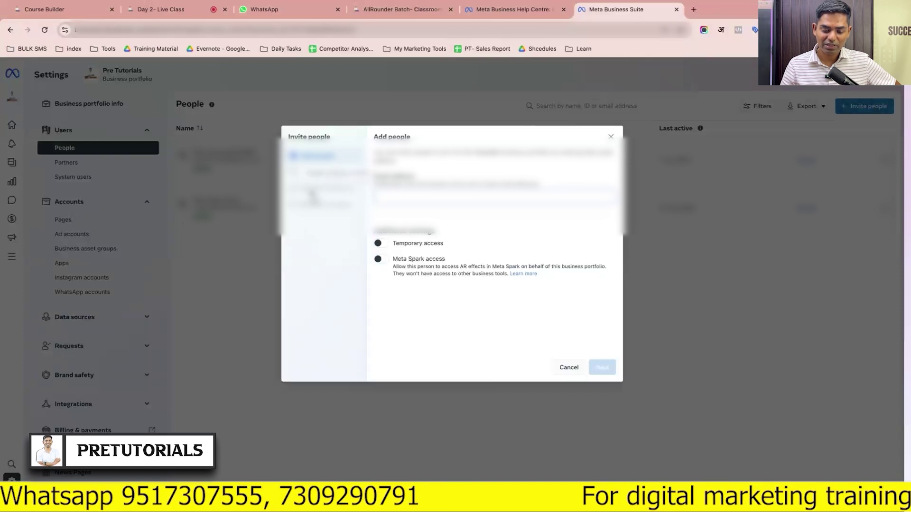
Discard the unfinished invitation, reopen Invite people and paste in the invitee's email address
left_click(609, 138)
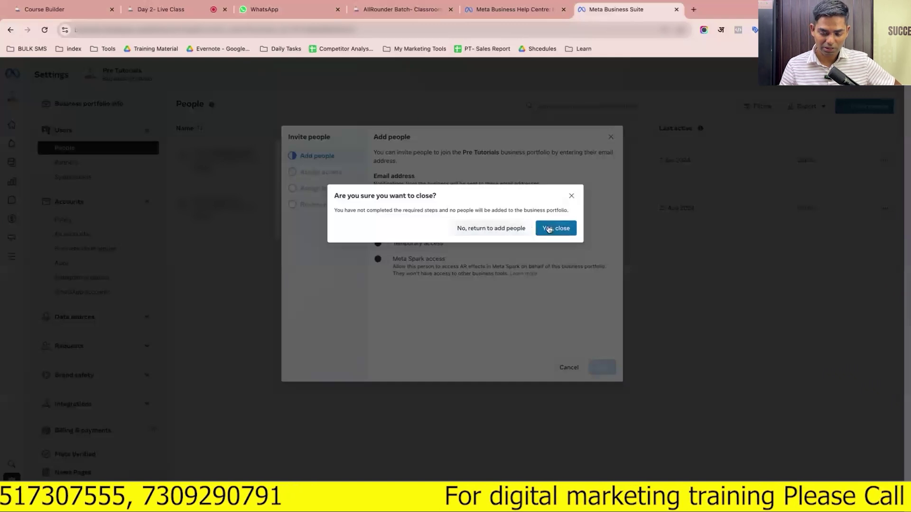
left_click(549, 228)
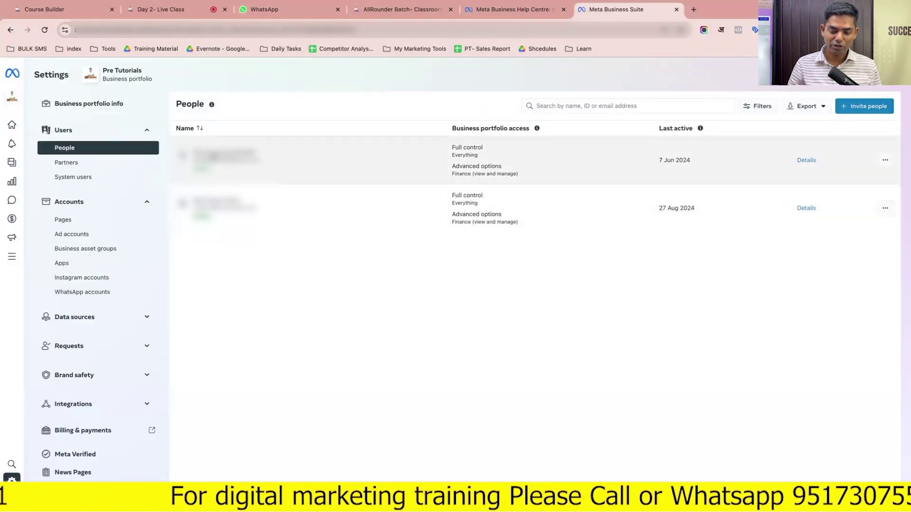
left_click(879, 106)
left_click(503, 199)
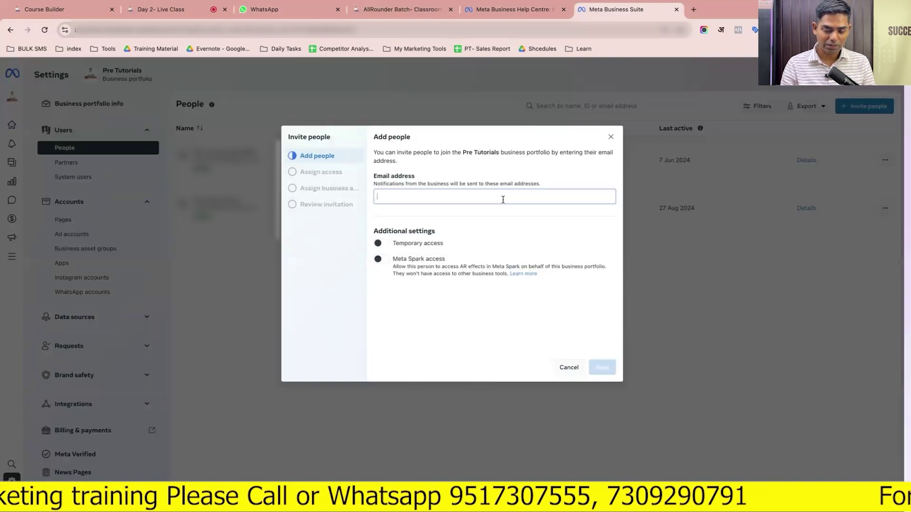
key("super+v")
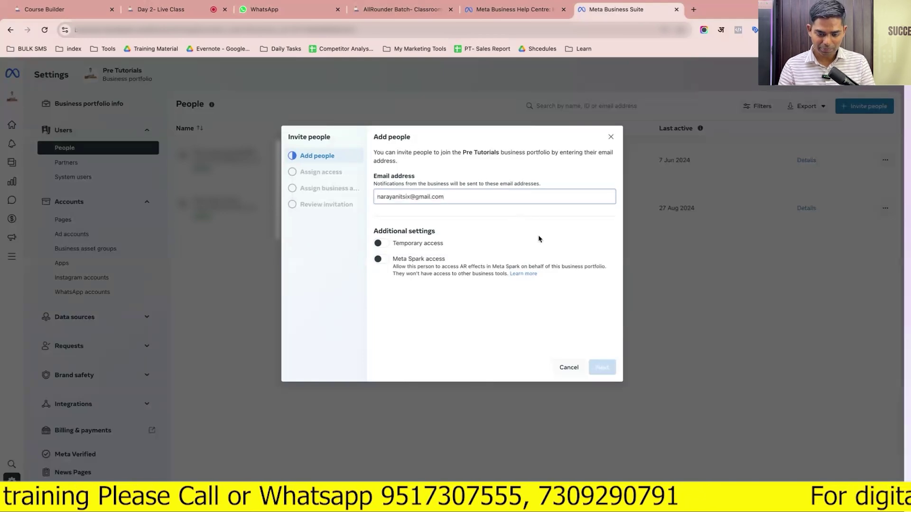
left_click(542, 240)
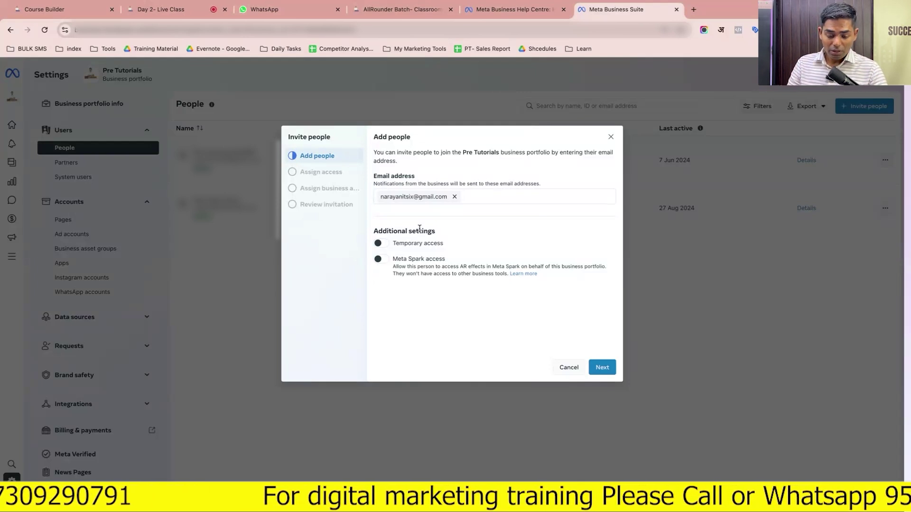
double_click(419, 229)
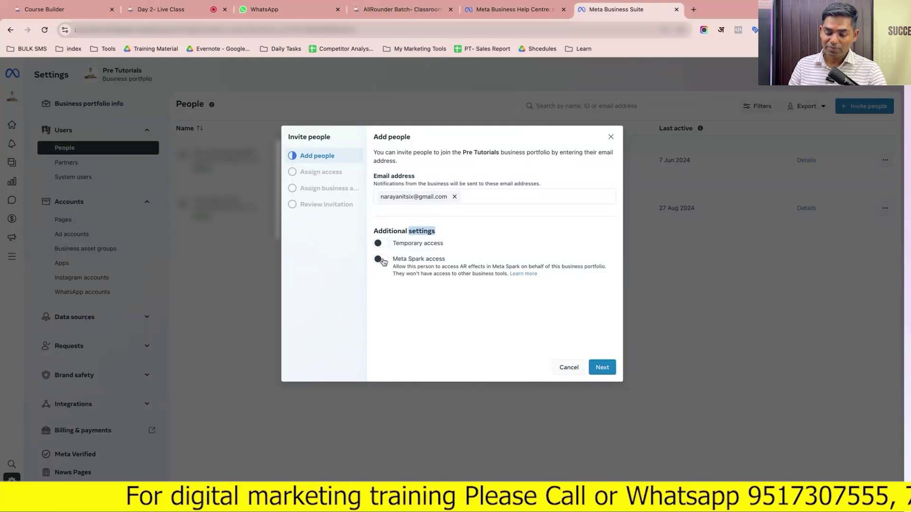
left_click(384, 244)
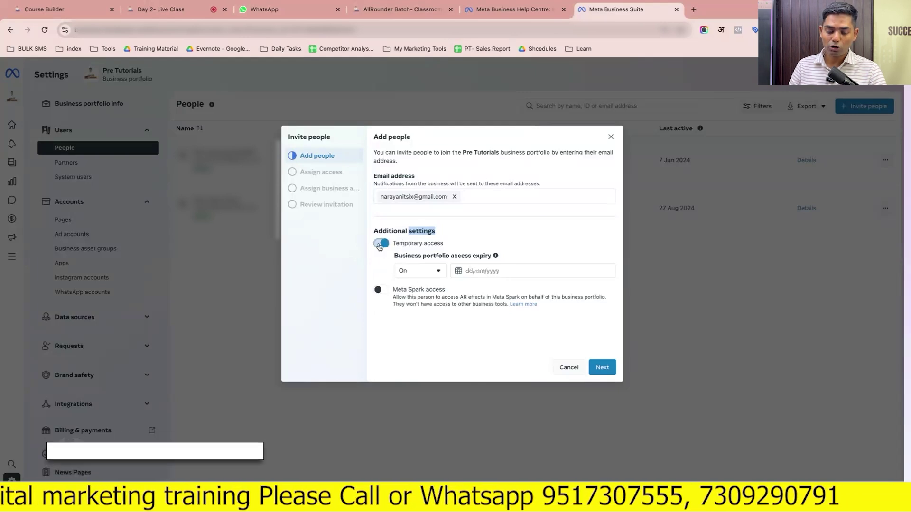
left_click(380, 244)
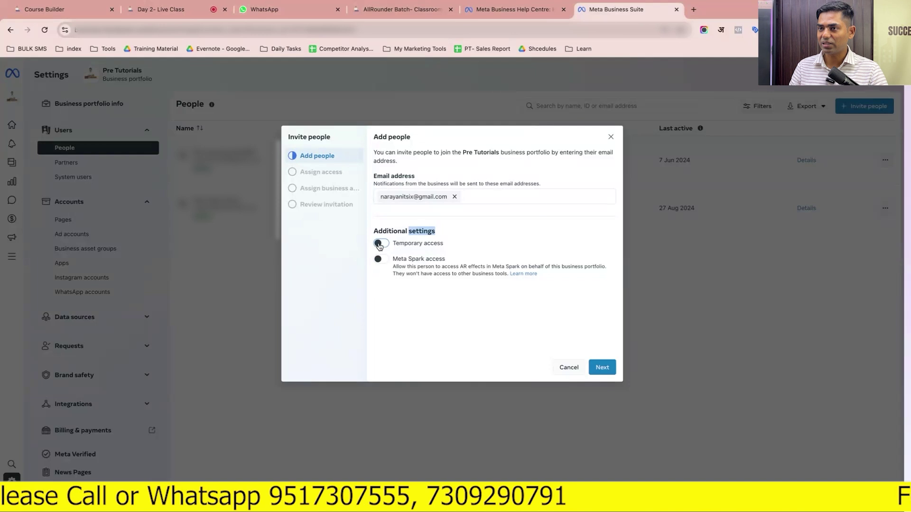
left_click(395, 267)
left_click_drag(394, 267, 474, 265)
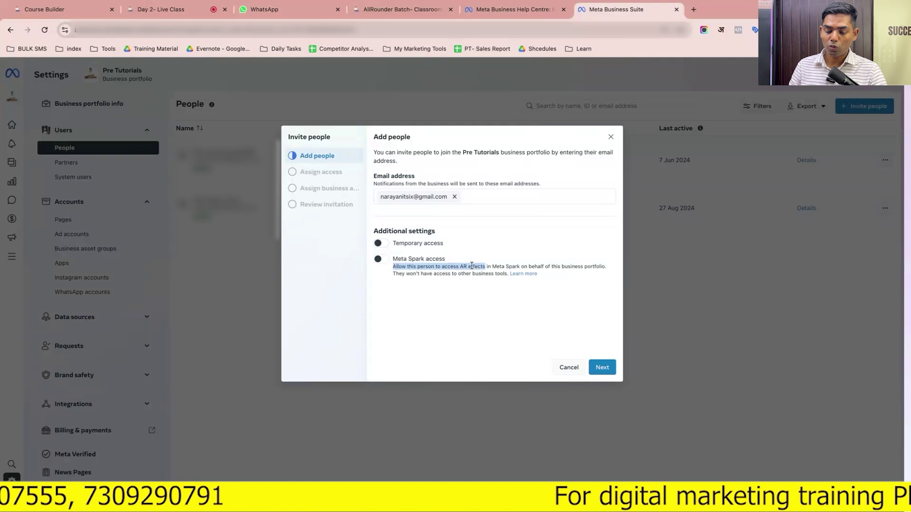
left_click(463, 267)
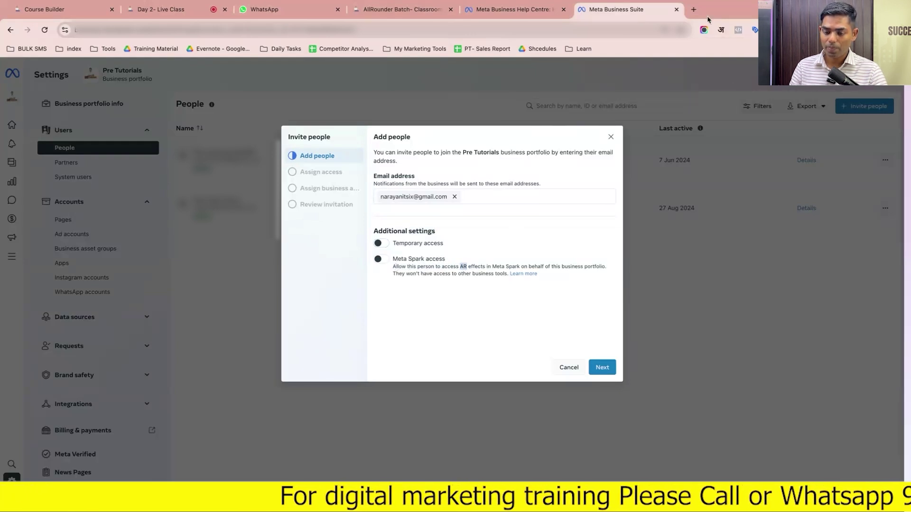
left_click(694, 9)
Search Google for AR, switch to 'augmented reality' results, and preview an image result
type("AR")
key("Return")
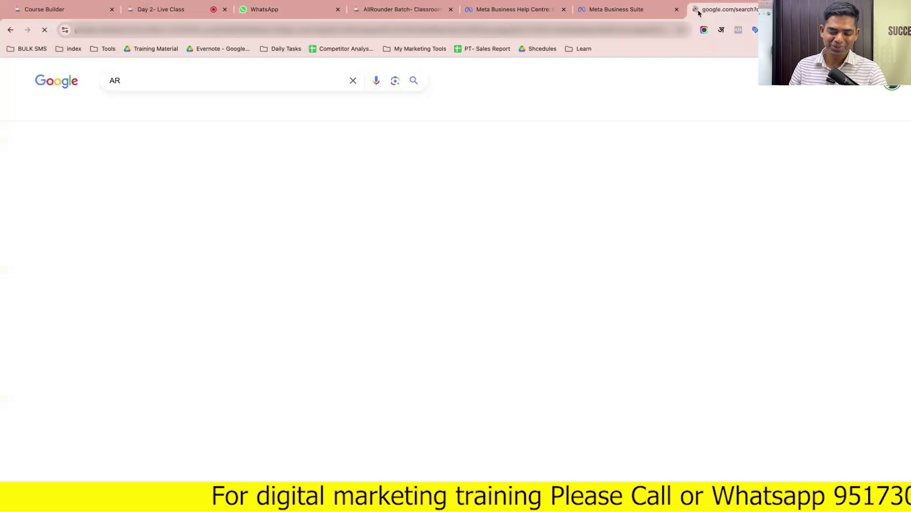
left_click(510, 187)
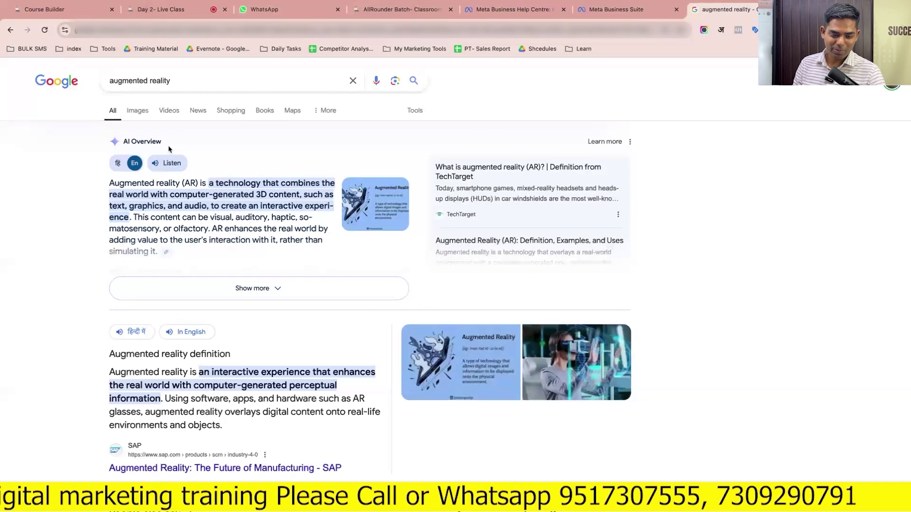
left_click(137, 111)
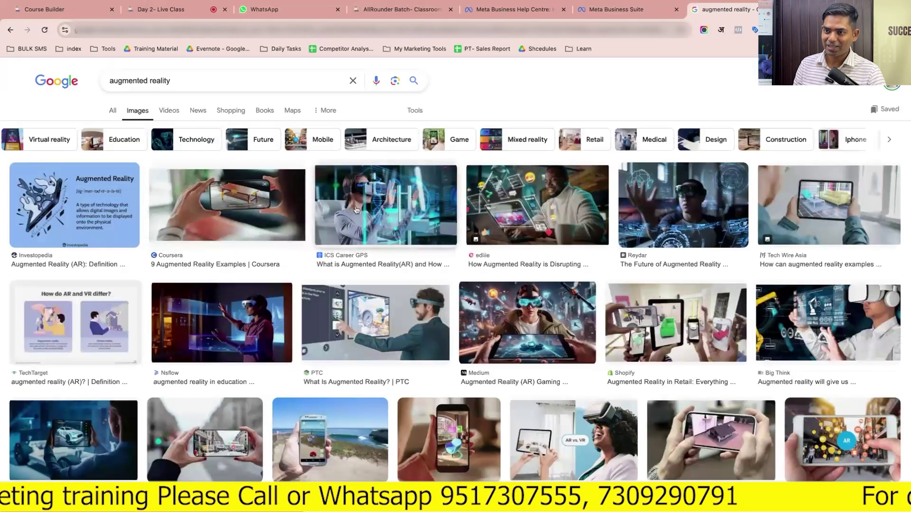
left_click(356, 209)
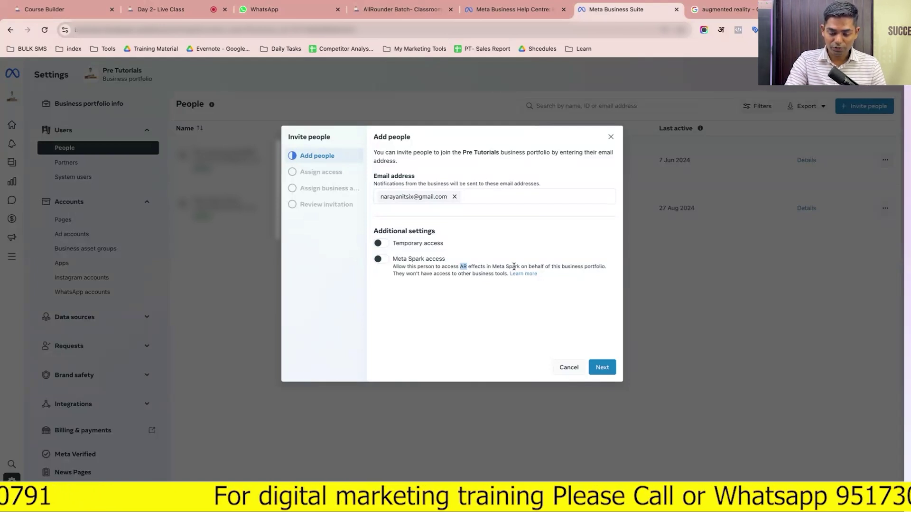
Read the Meta Spark access description, then advance the invitation to Assign access
triple_click(474, 266)
left_click(452, 273)
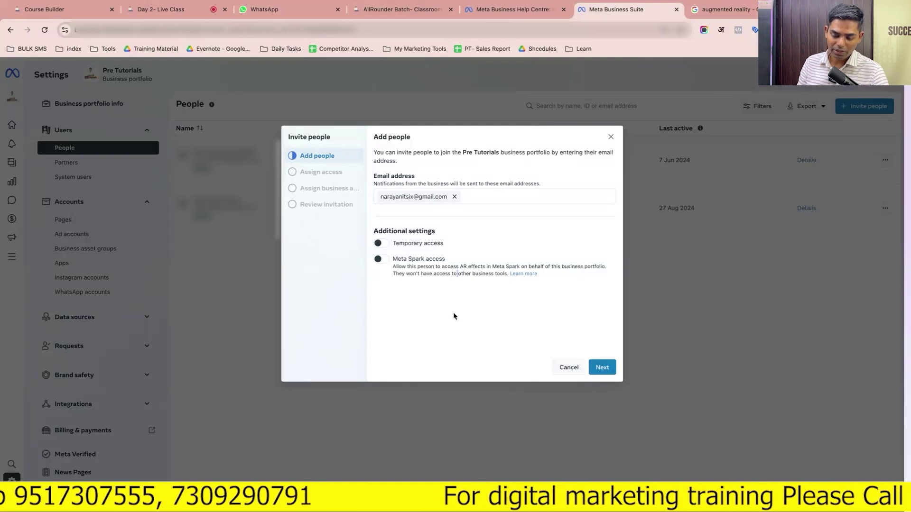
left_click(595, 368)
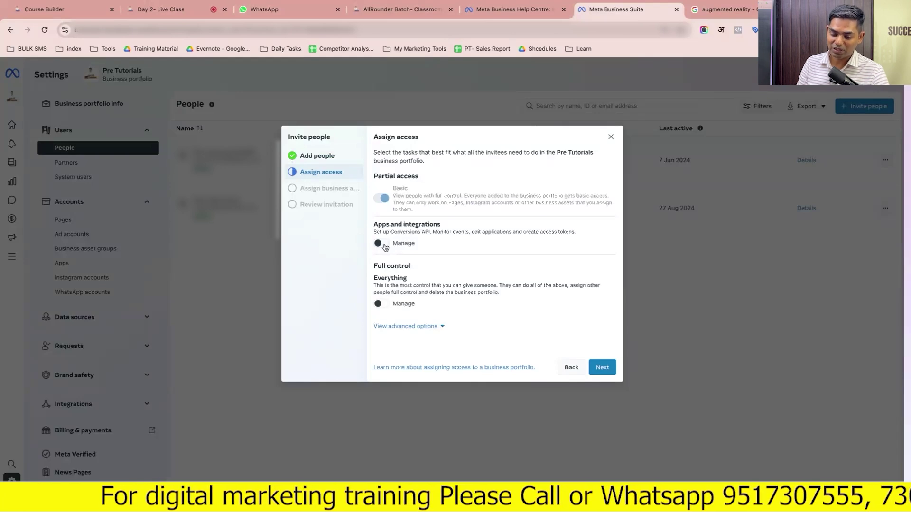
Give the invitee Everything > Manage plus Finance View and Manage access
left_click_drag(394, 197, 556, 208)
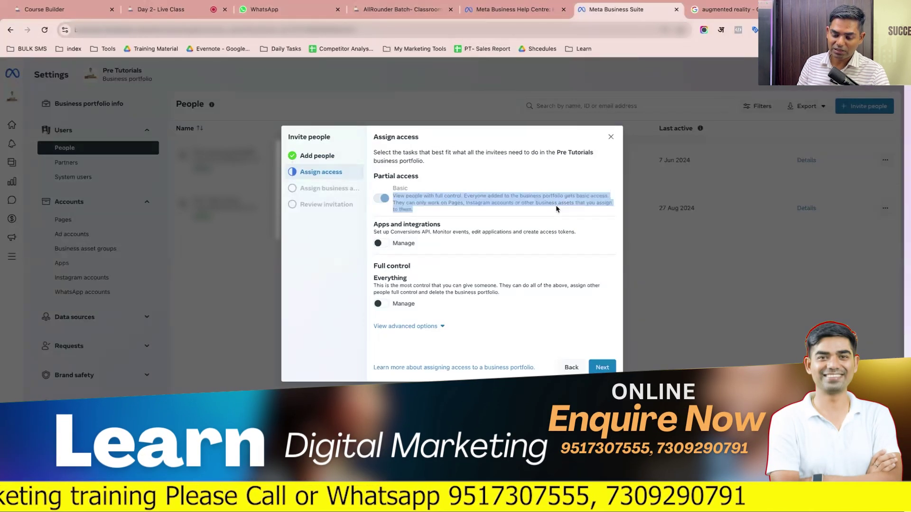
double_click(457, 203)
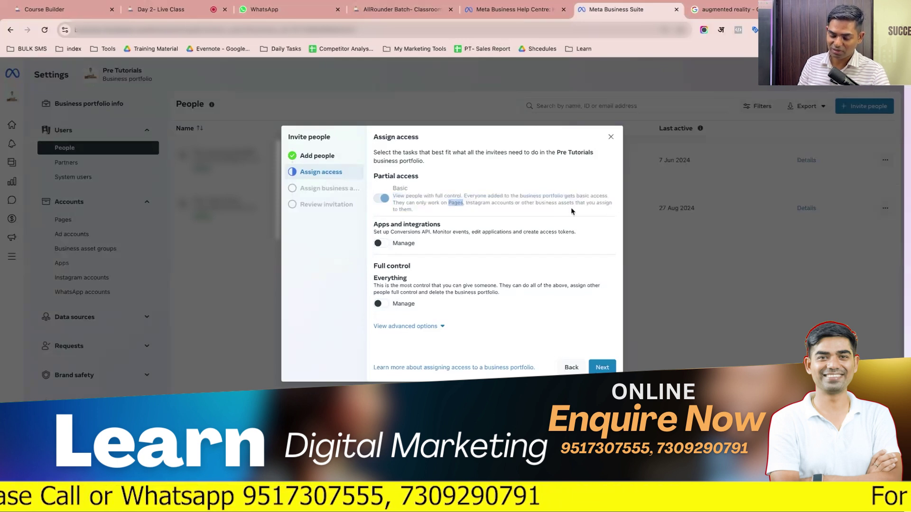
left_click(382, 248)
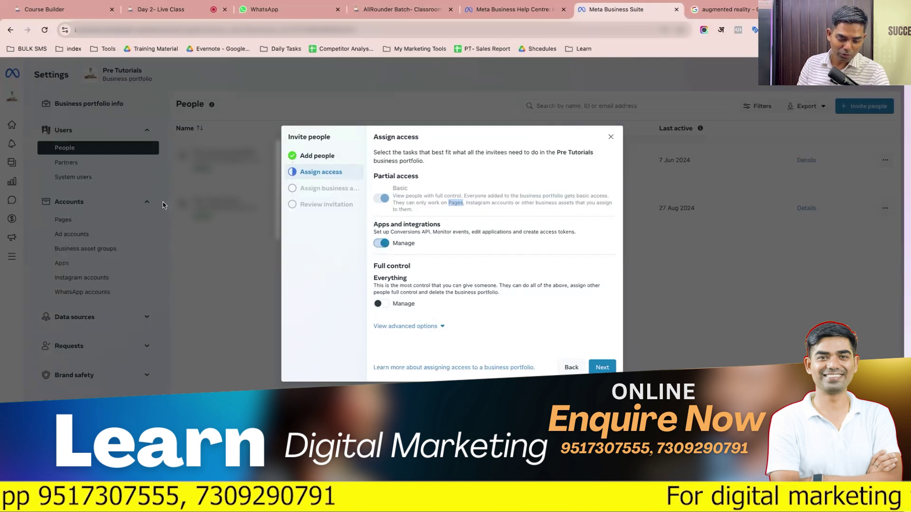
left_click(377, 245)
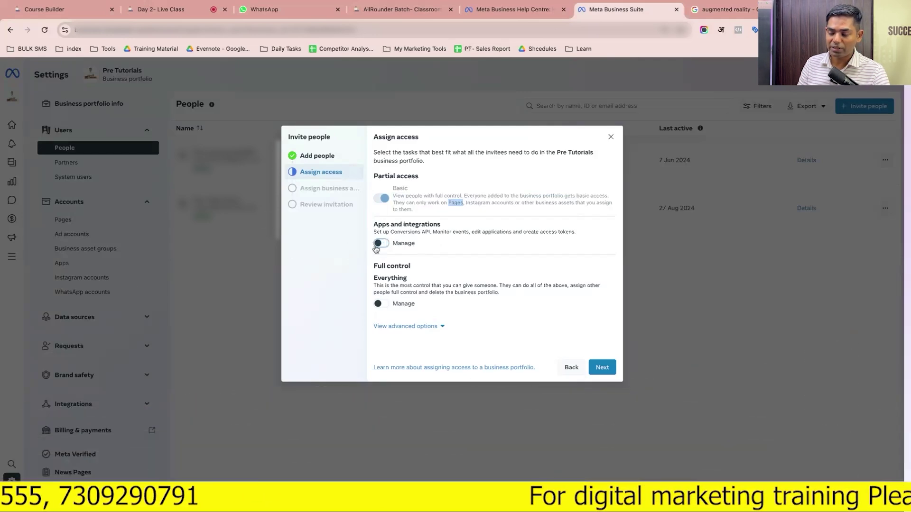
left_click(383, 307)
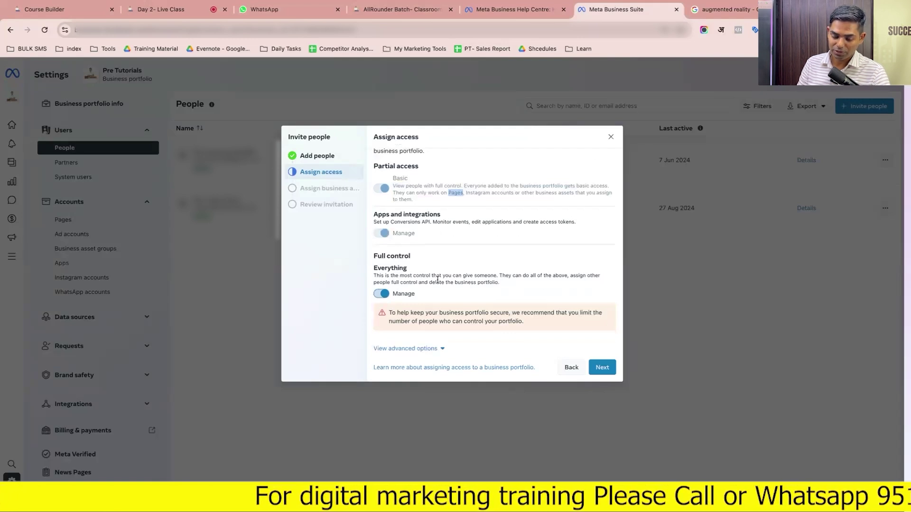
left_click(400, 348)
scroll(401, 350, "down", 2)
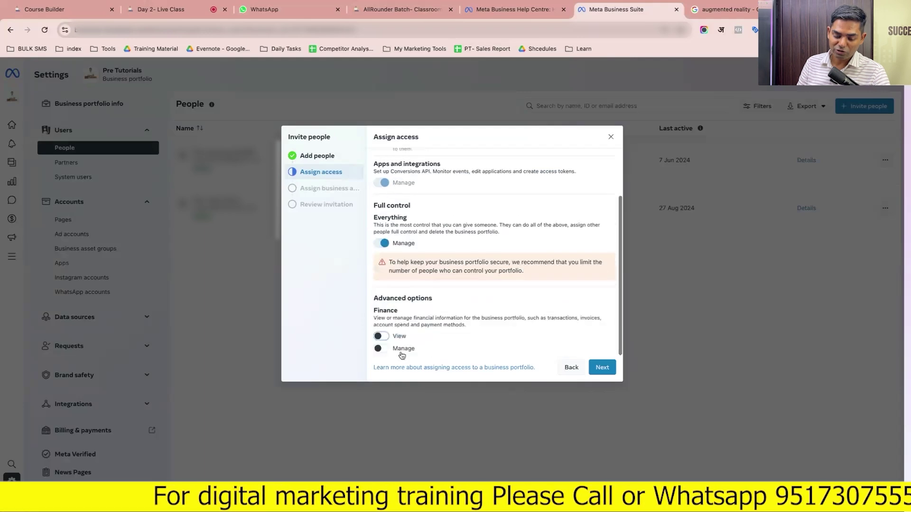
left_click(382, 337)
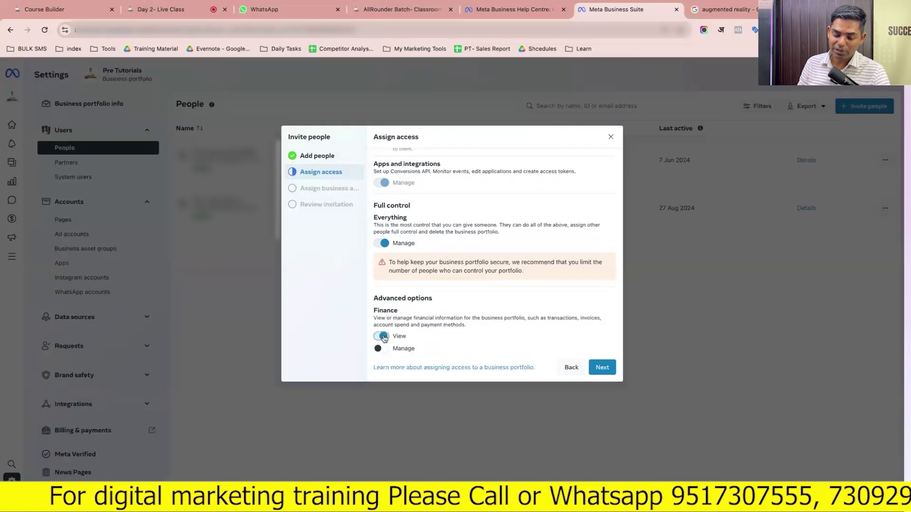
left_click(382, 349)
scroll(413, 268, "up", 2)
scroll(413, 268, "down", 2)
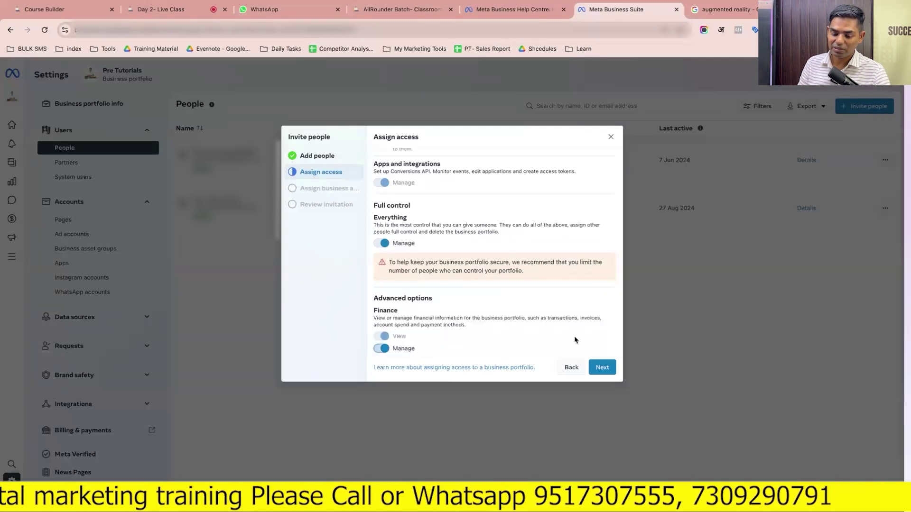
left_click(602, 368)
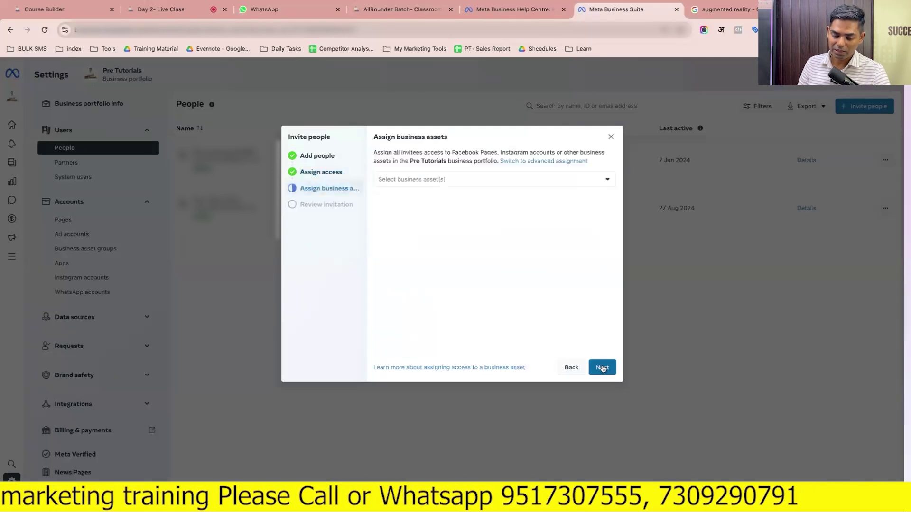
Select the Pre Tutorials Page and the Pre Tutorials and Vend Softwares ad accounts as assets
left_click(464, 186)
scroll(559, 224, "down", 3)
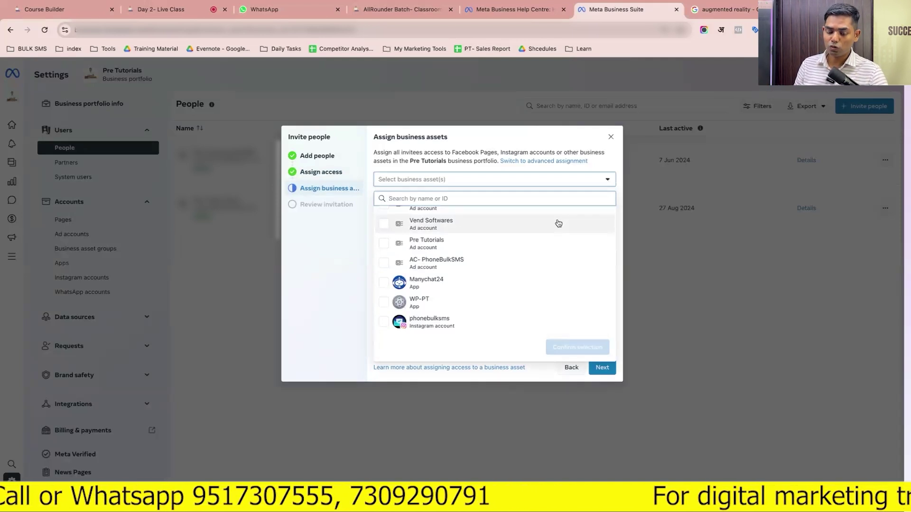
scroll(558, 224, "up", 3)
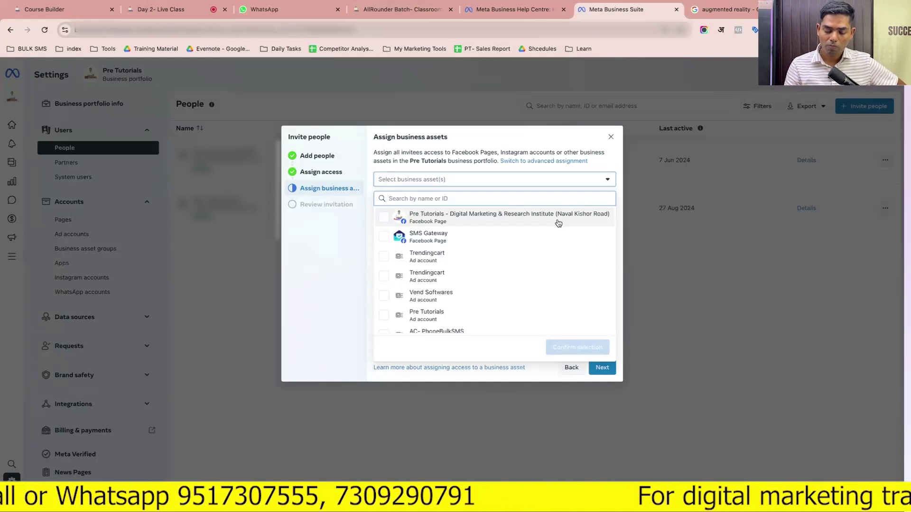
left_click(384, 218)
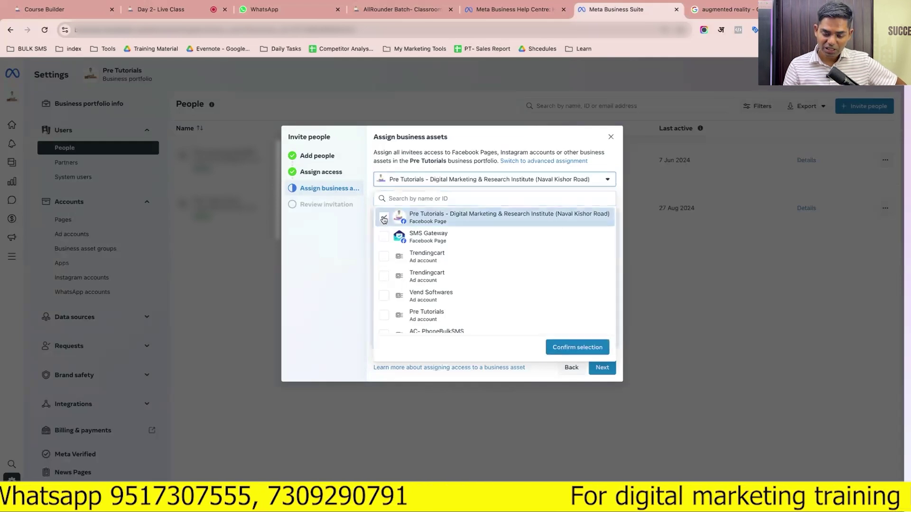
scroll(384, 264, "down", 2)
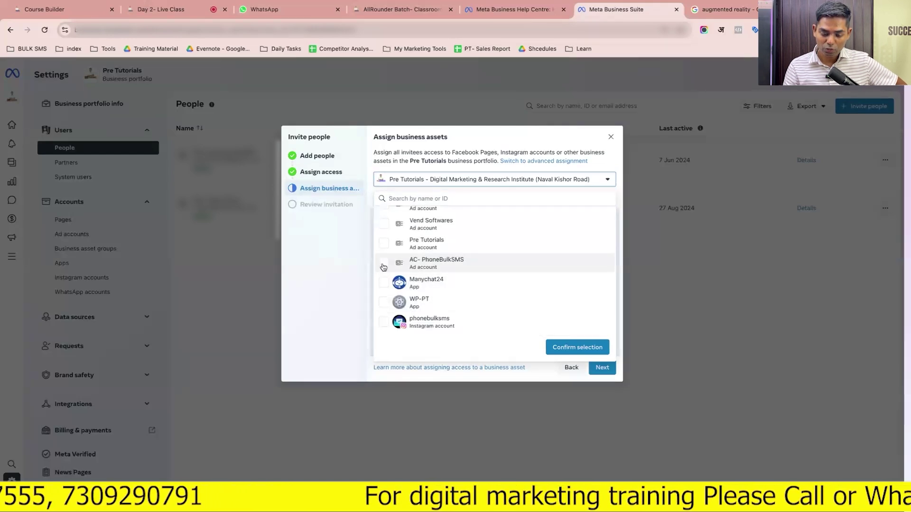
left_click(383, 243)
left_click(384, 225)
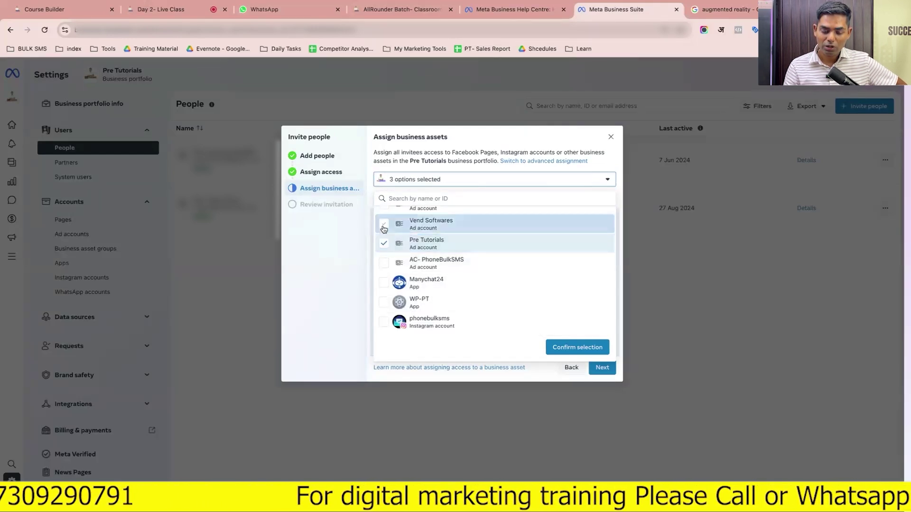
scroll(383, 229, "up", 2)
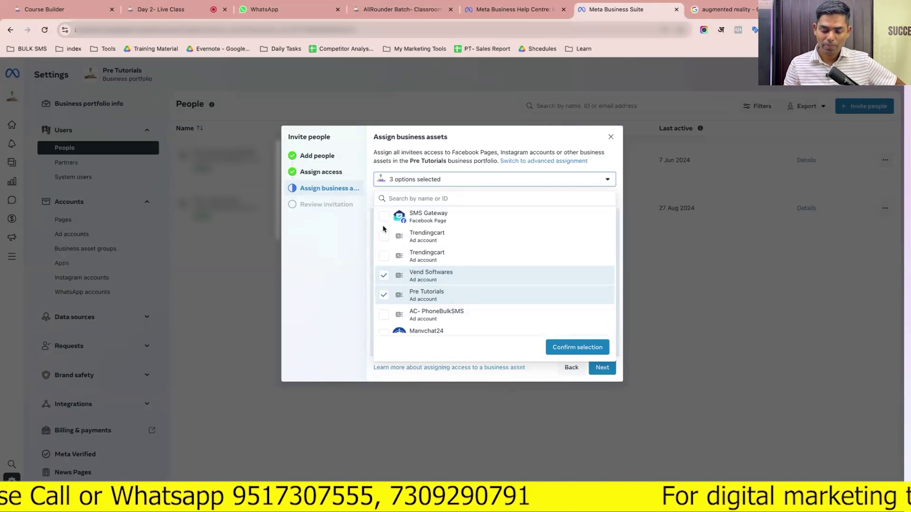
scroll(383, 229, "down", 3)
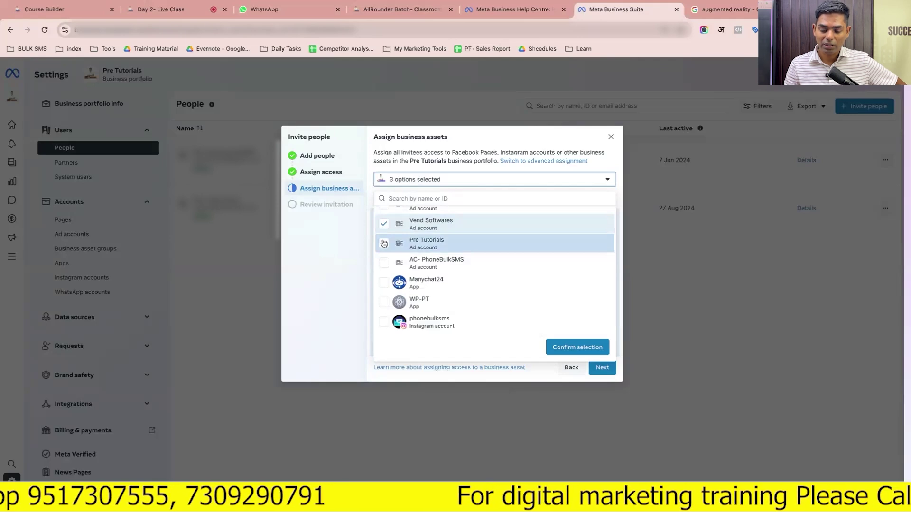
Confirm the three assets and give full control of the Pre Tutorials and Vend Softwares ad accounts
left_click(578, 347)
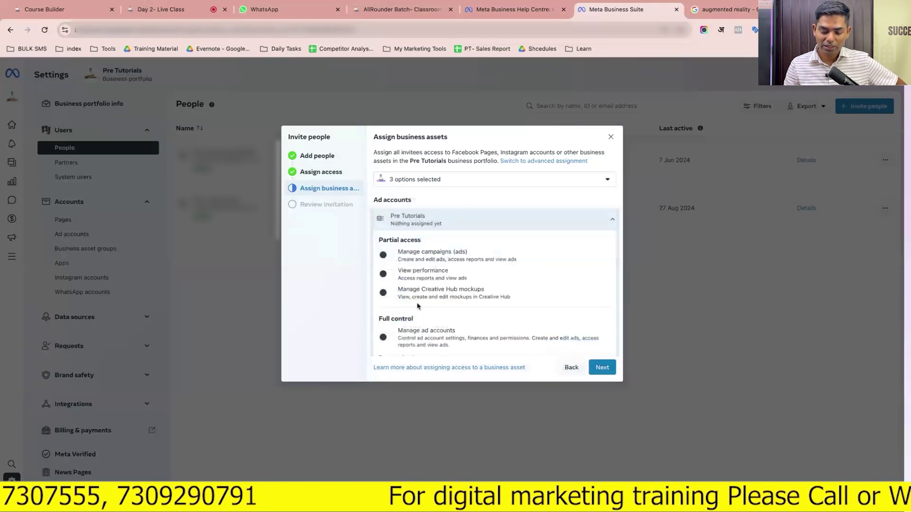
scroll(414, 299, "down", 5)
scroll(411, 295, "down", 6)
scroll(411, 295, "up", 12)
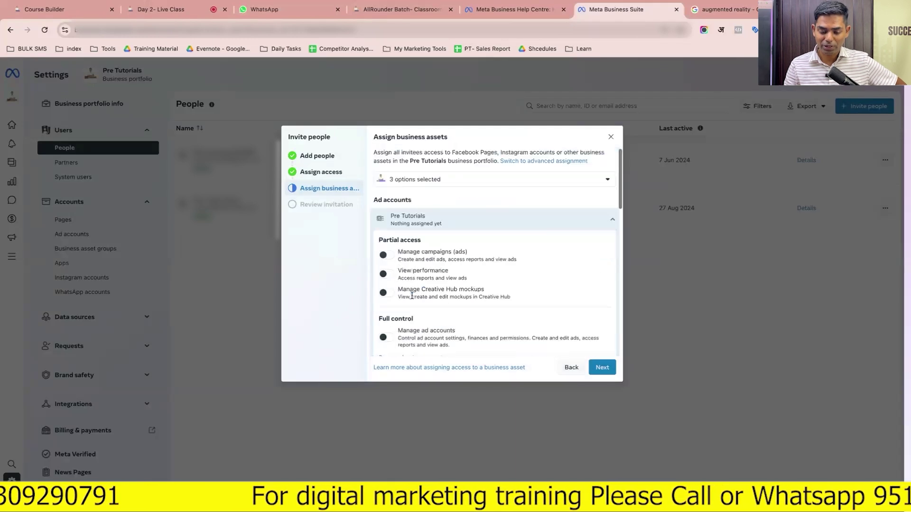
scroll(411, 295, "down", 2)
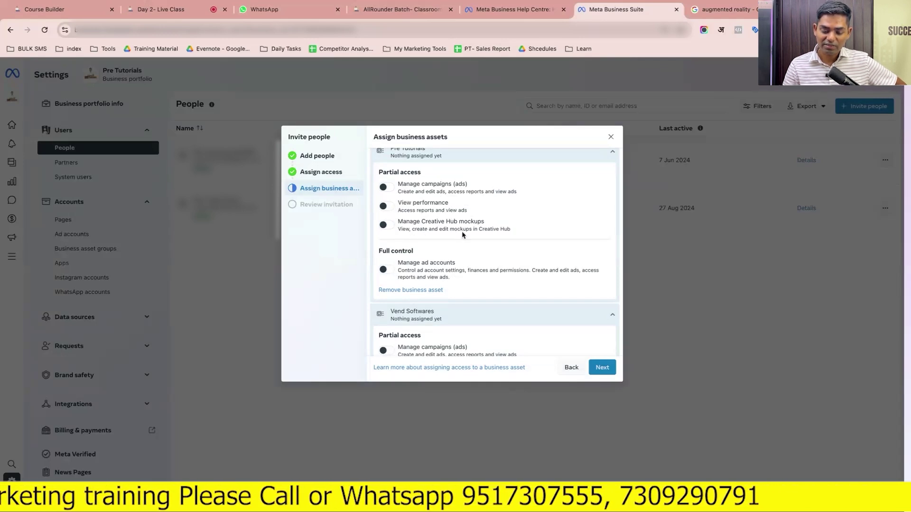
scroll(393, 271, "down", 1)
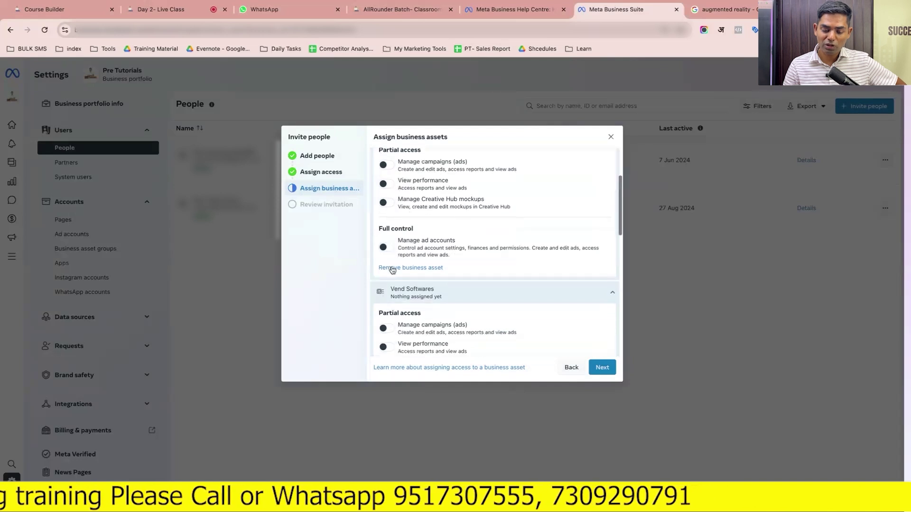
left_click(385, 247)
scroll(385, 237, "down", 4)
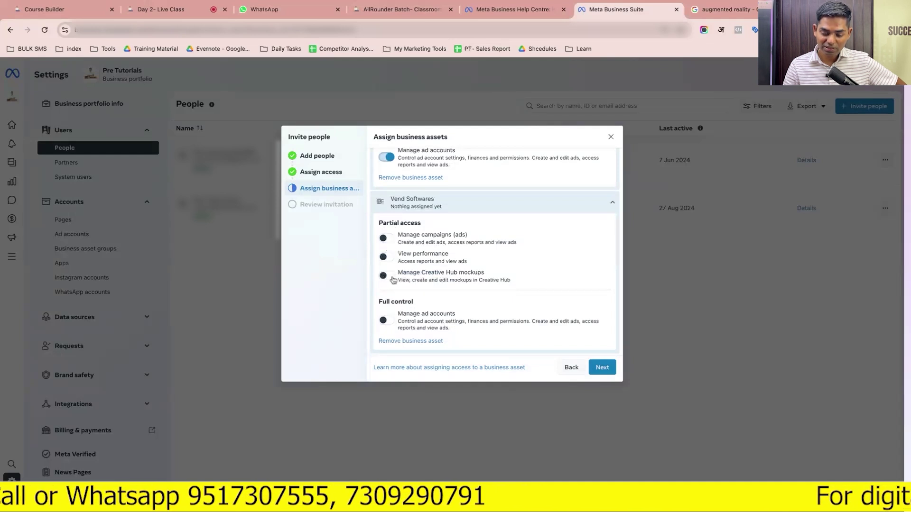
scroll(390, 312, "down", 1)
left_click(383, 303)
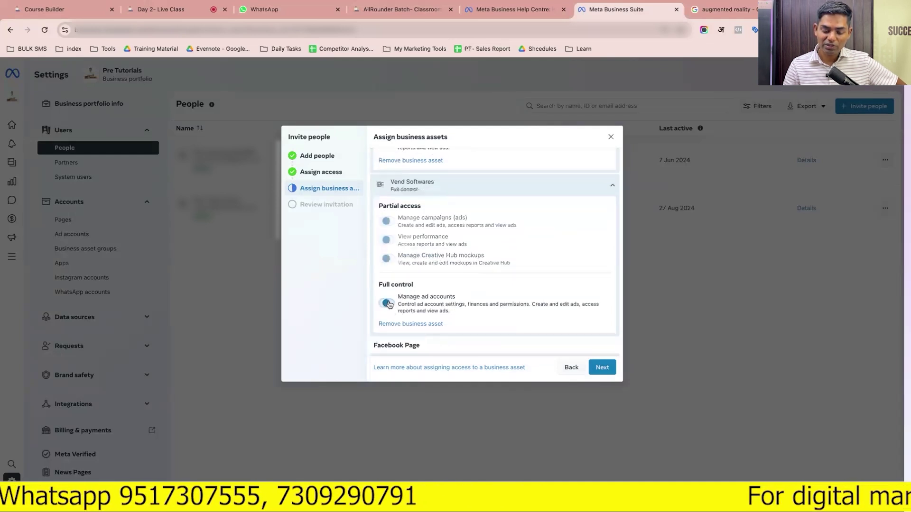
Give full control plus Leads access on the Pre Tutorials Page, then continue to review
scroll(389, 305, "up", 5)
scroll(389, 304, "down", 10)
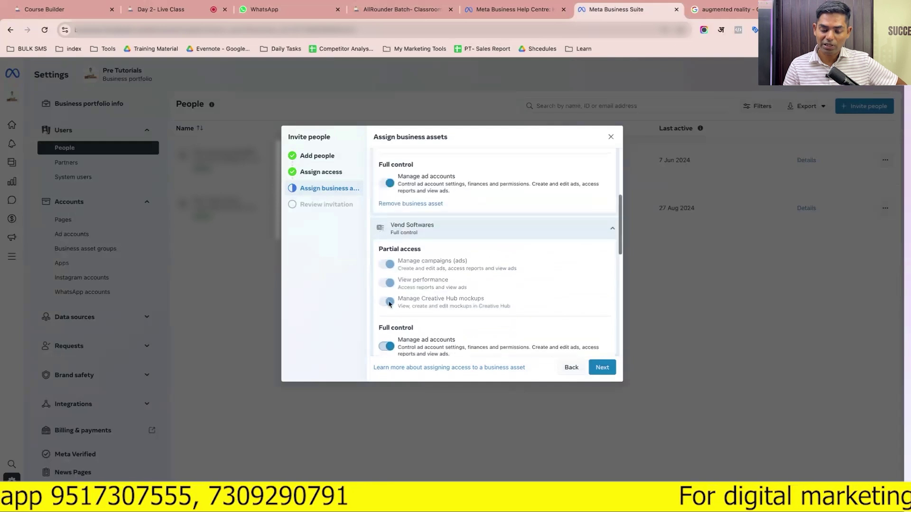
left_click(385, 314)
scroll(399, 232, "up", 2)
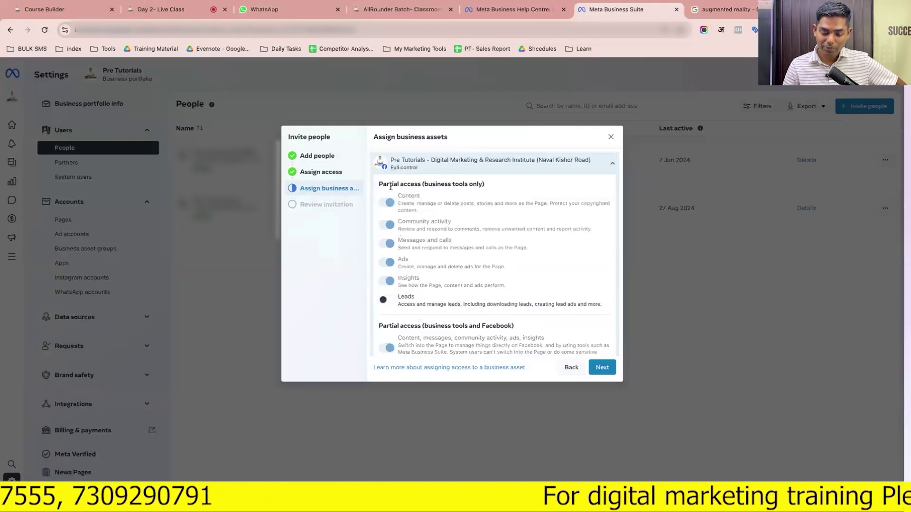
scroll(398, 230, "up", 1)
scroll(411, 225, "down", 2)
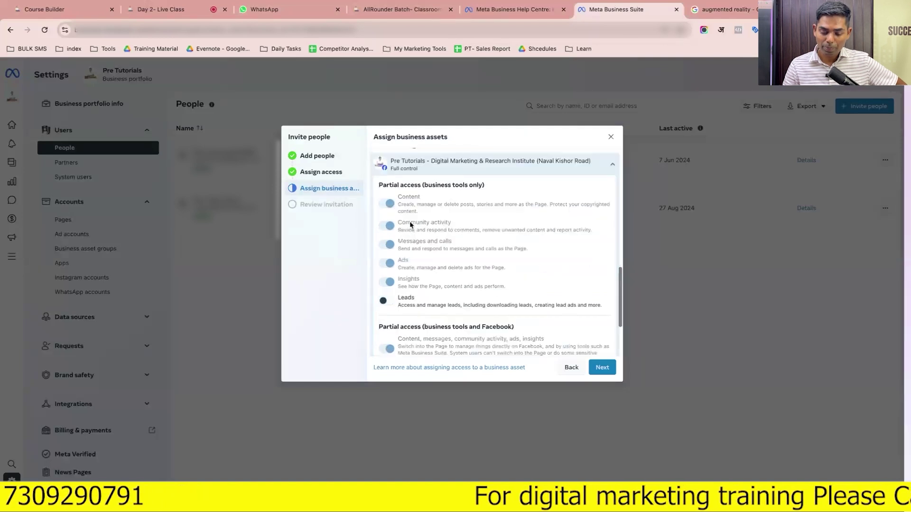
left_click(386, 285)
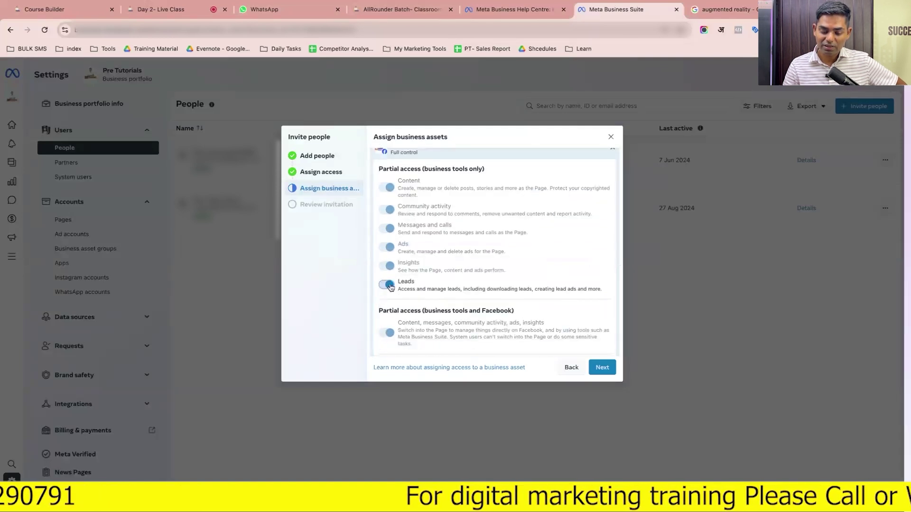
scroll(407, 302, "down", 2)
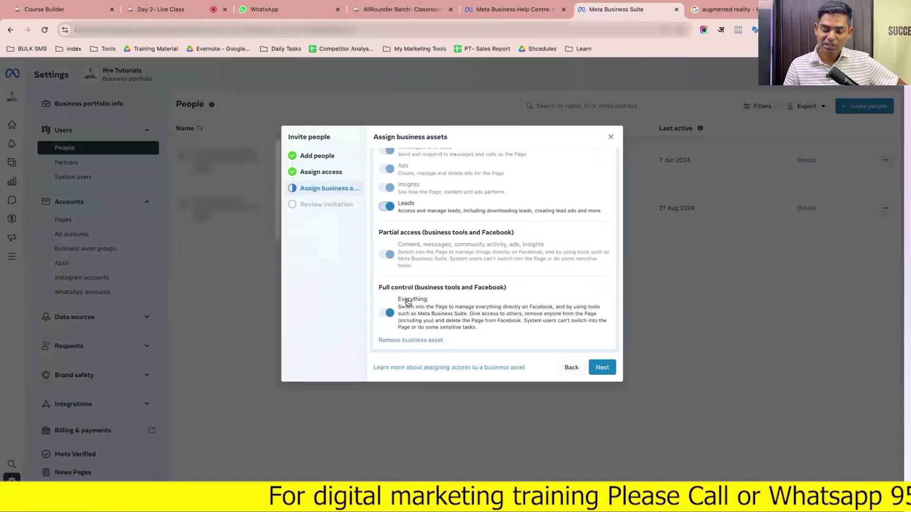
left_click(605, 365)
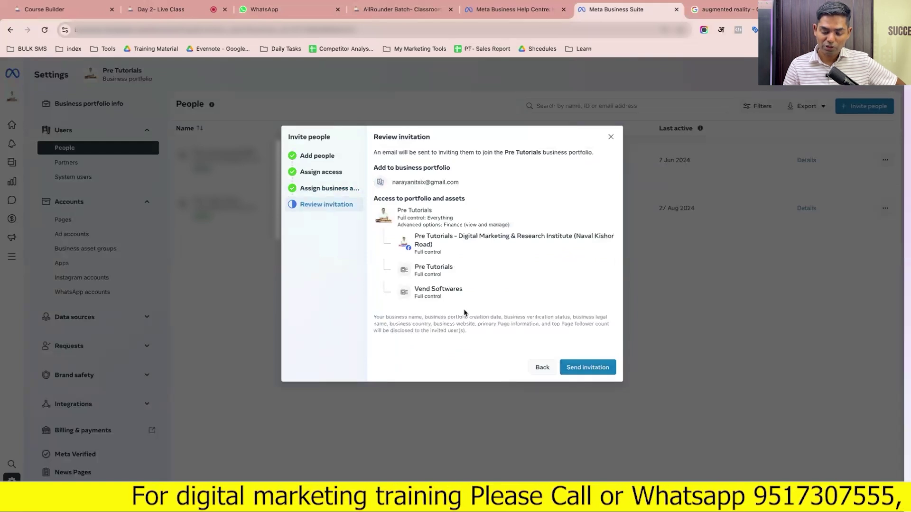
Send the Pre Tutorials invitation and close the Invitation sent confirmation
left_click(597, 374)
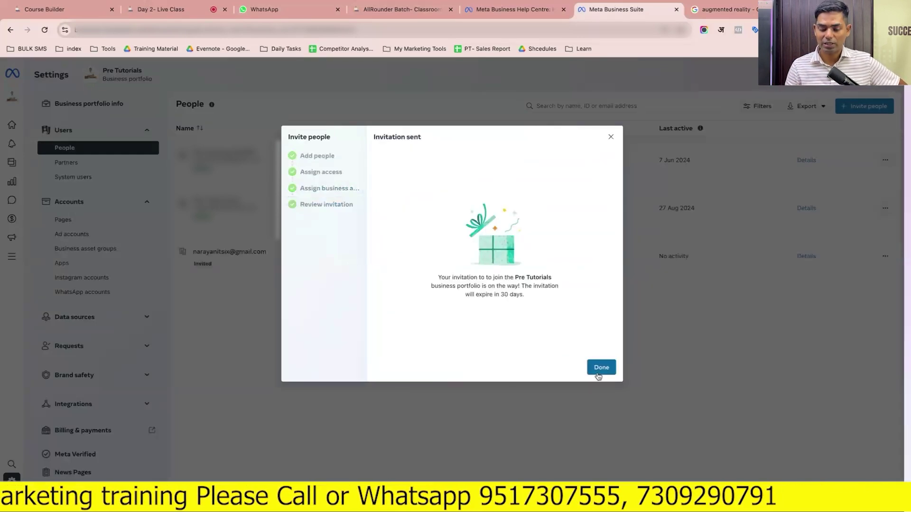
left_click(598, 374)
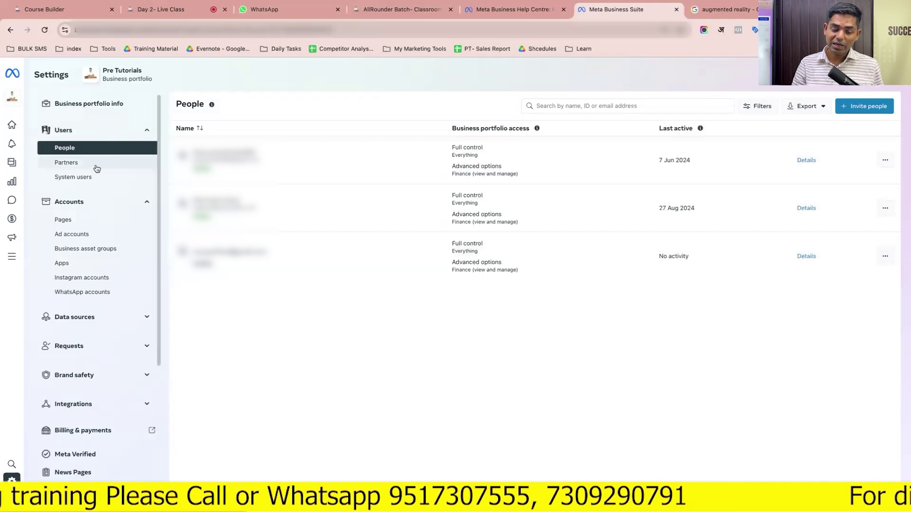
Check the invited people's options, then open Partners under Users in Settings
left_click(69, 163)
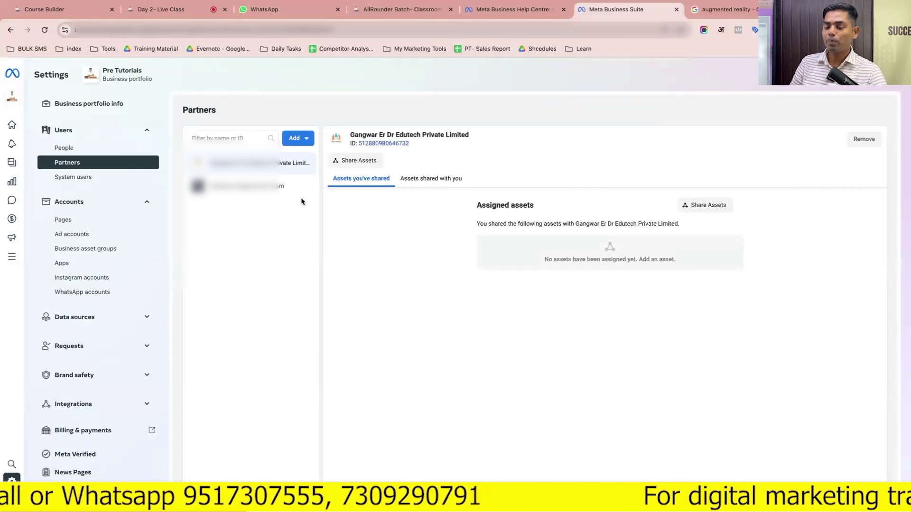
left_click(125, 152)
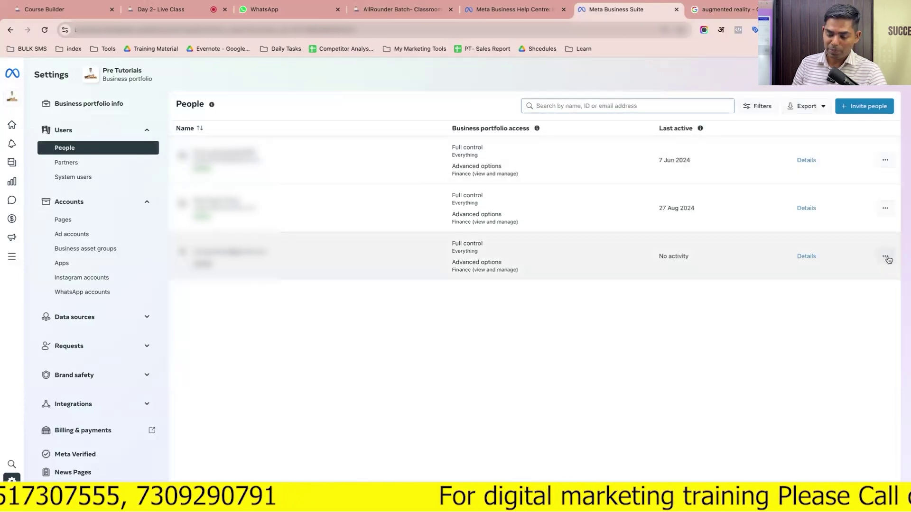
left_click(886, 257)
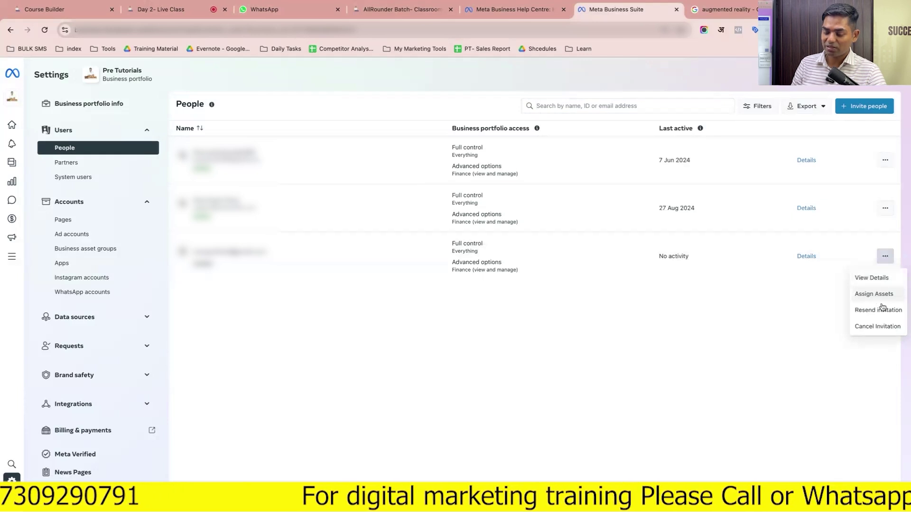
left_click(885, 208)
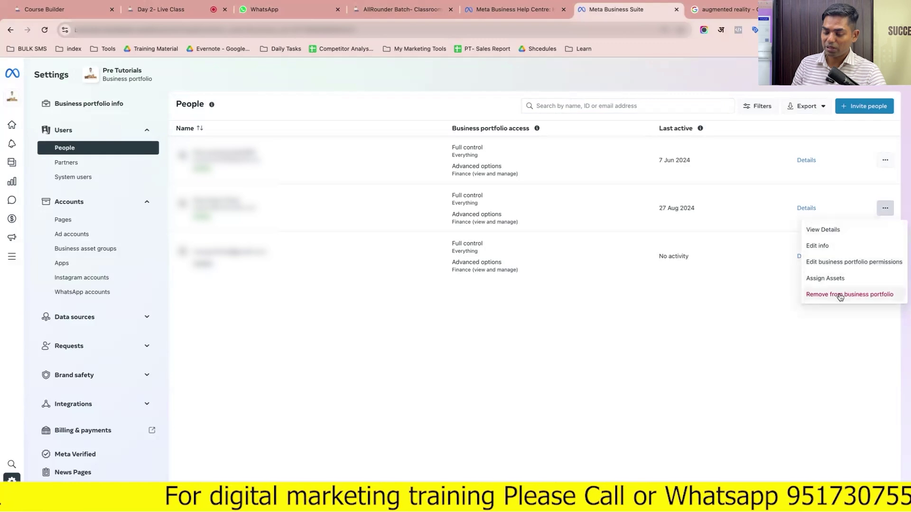
left_click(83, 164)
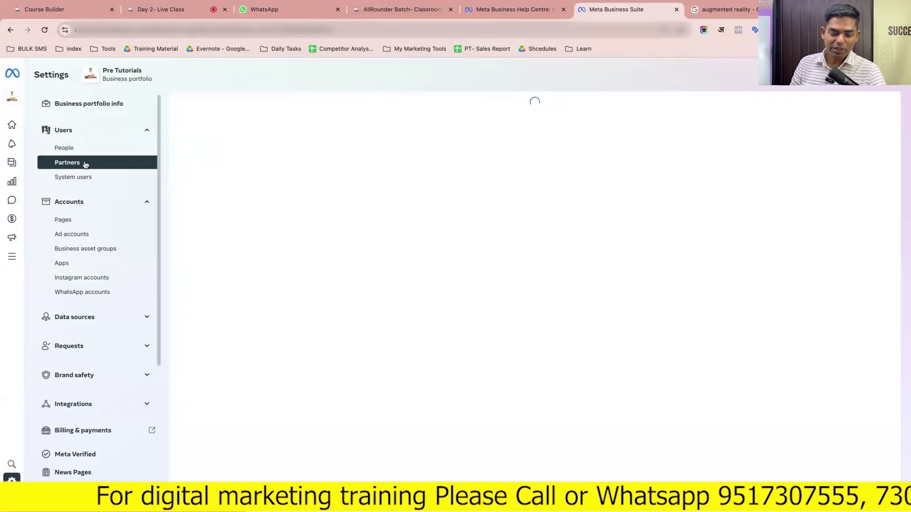
left_click(65, 148)
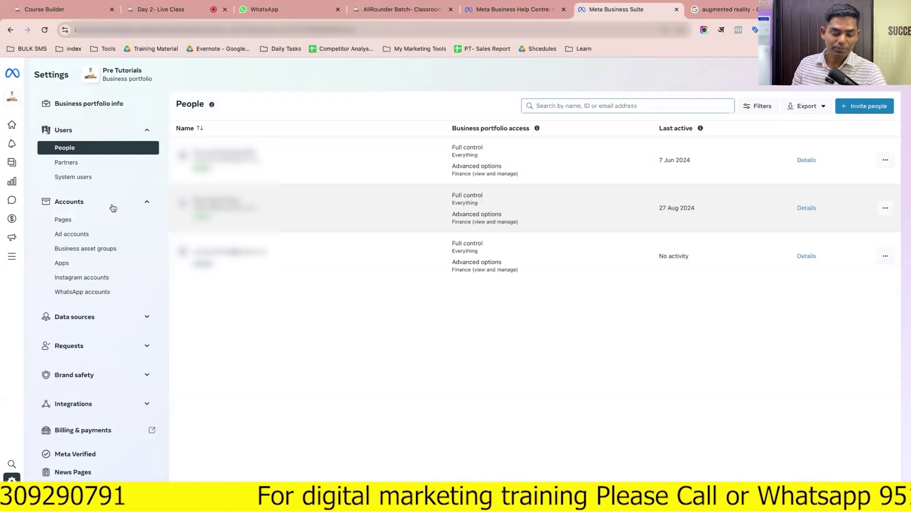
left_click(72, 165)
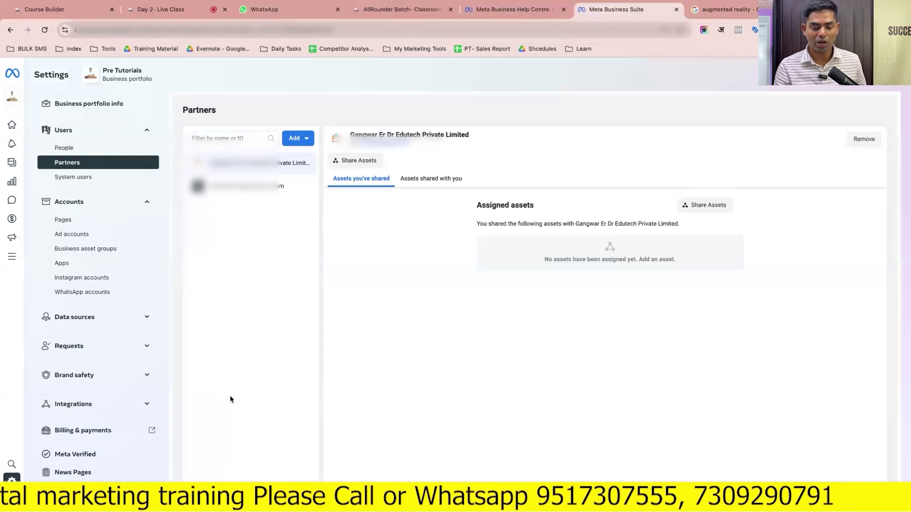
Choose Add > 'Give a partner access to your assets' and focus the Partner business ID field
left_click(295, 143)
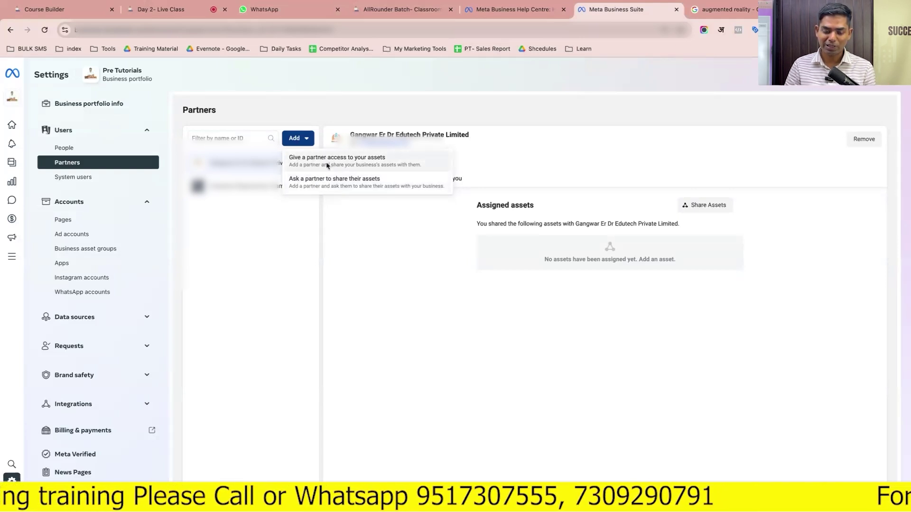
left_click(328, 165)
left_click(471, 306)
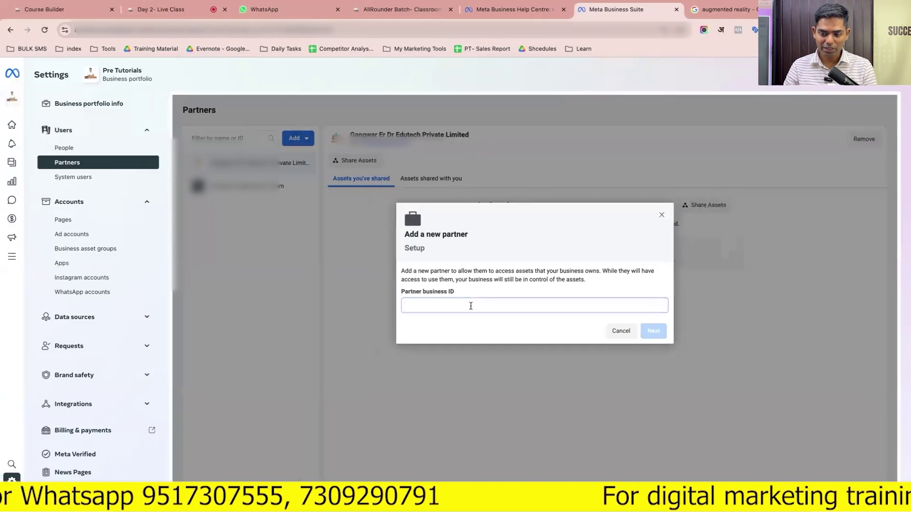
Copy the Trendingcart portfolio's business ID from its settings URL into Partner business ID
key("ctrl+Left")
key("ctrl+Right")
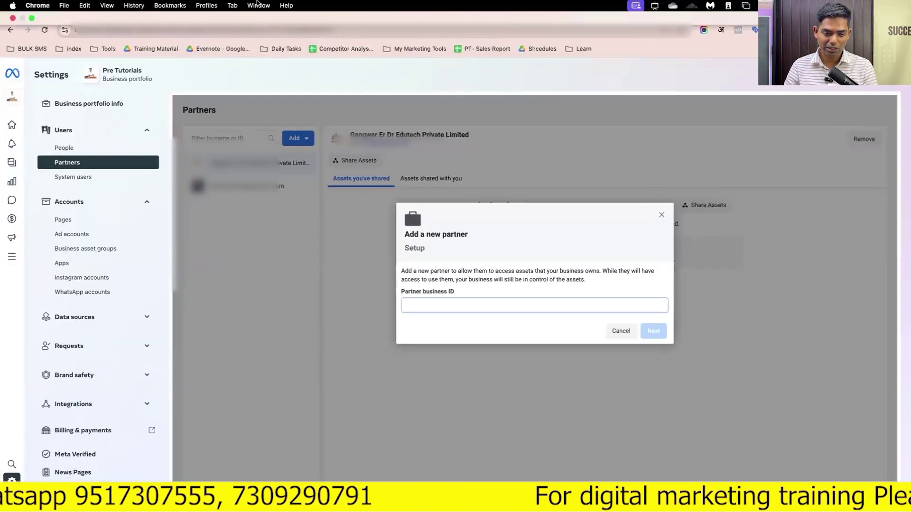
left_click(207, 6)
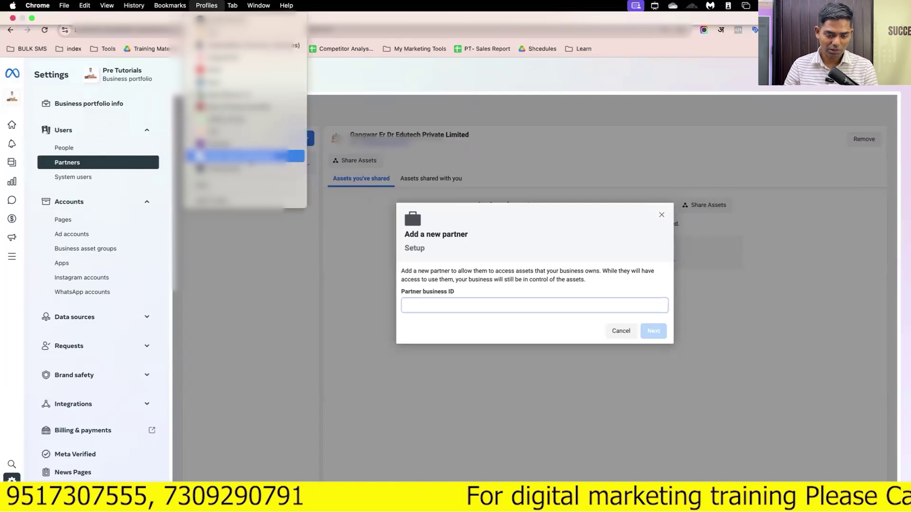
left_click(237, 156)
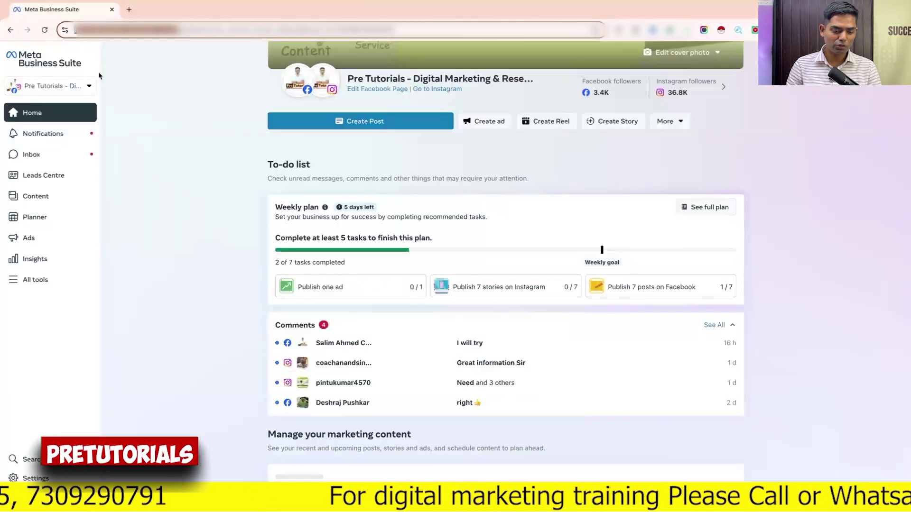
left_click(89, 86)
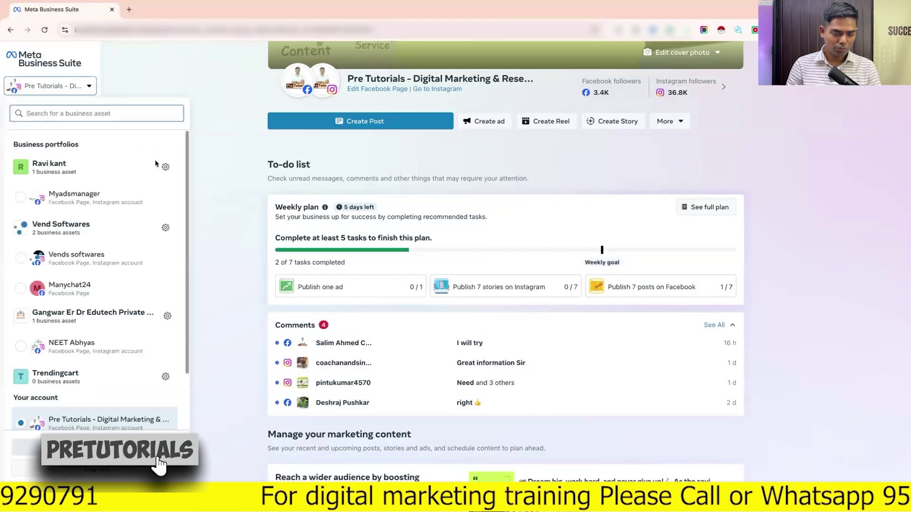
left_click(165, 170)
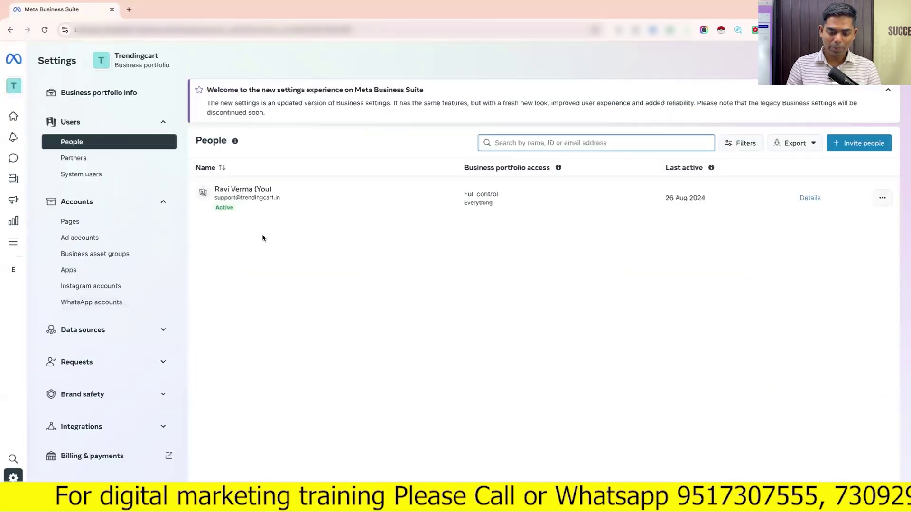
left_click(306, 30)
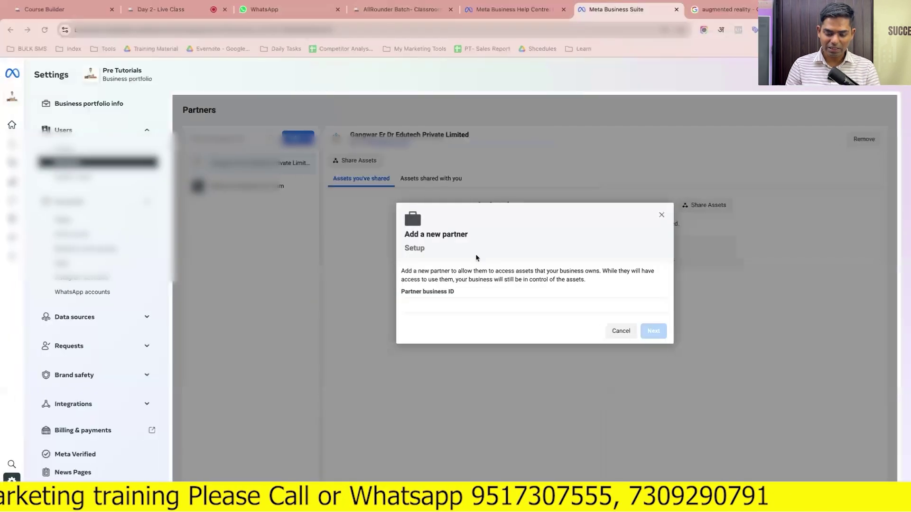
key("ctrl+v")
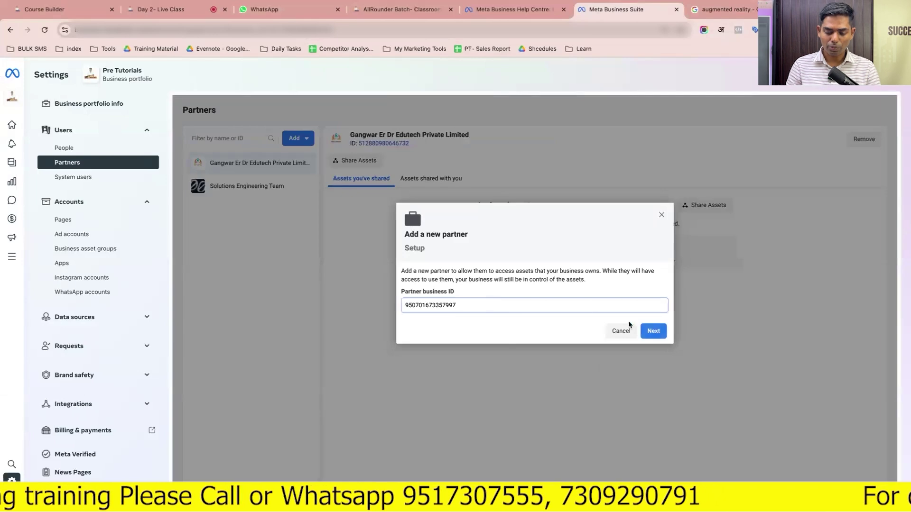
Continue to asset selection and browse ad accounts, apps, pixels, Instagram accounts, then Pages
left_click(648, 331)
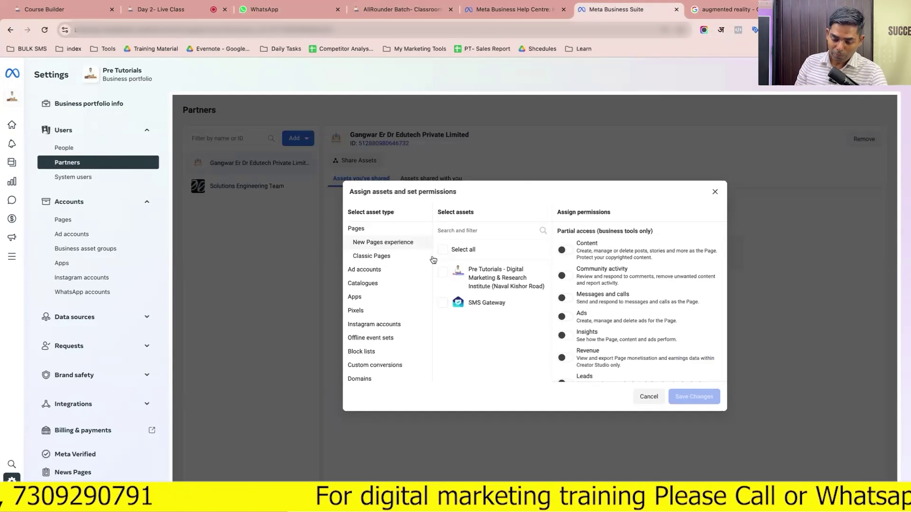
left_click(367, 272)
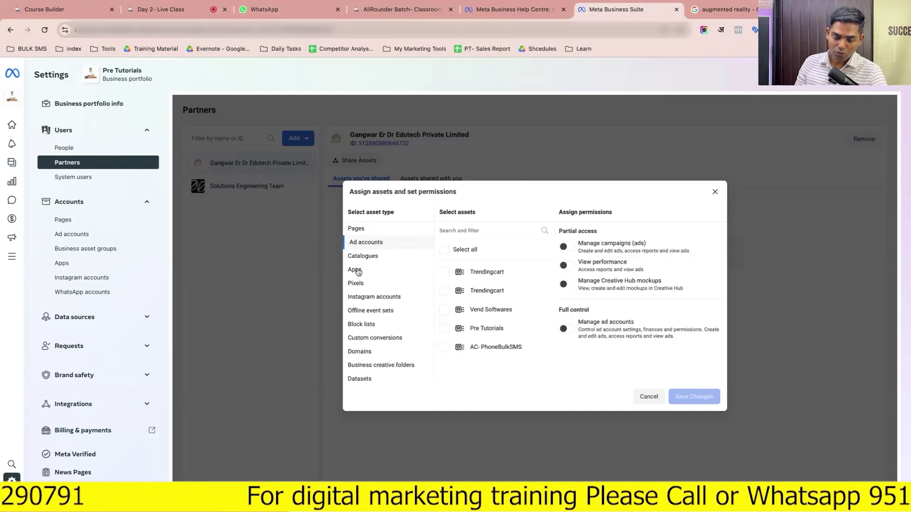
left_click(357, 270)
left_click(357, 283)
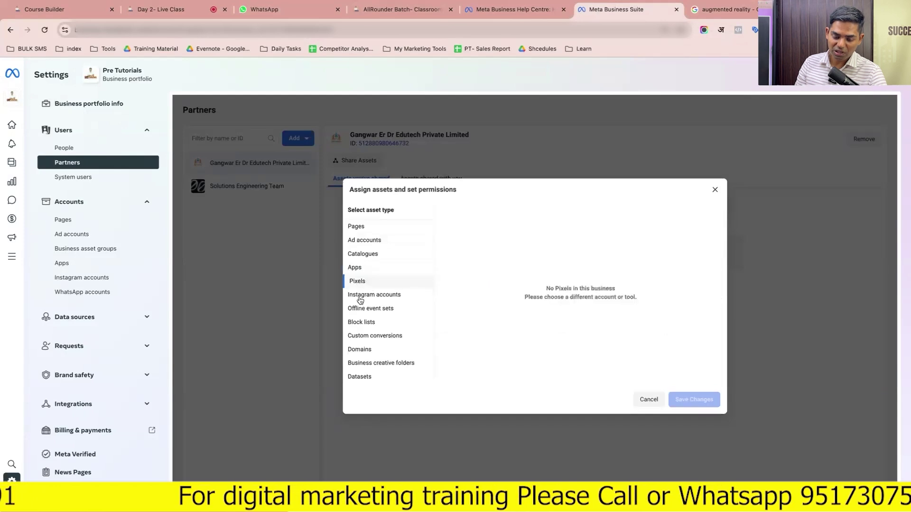
left_click(359, 297)
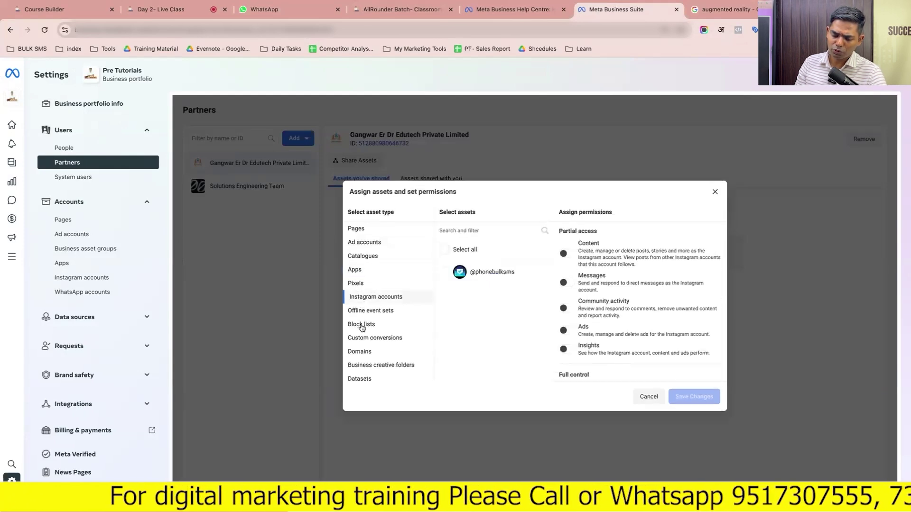
left_click(357, 229)
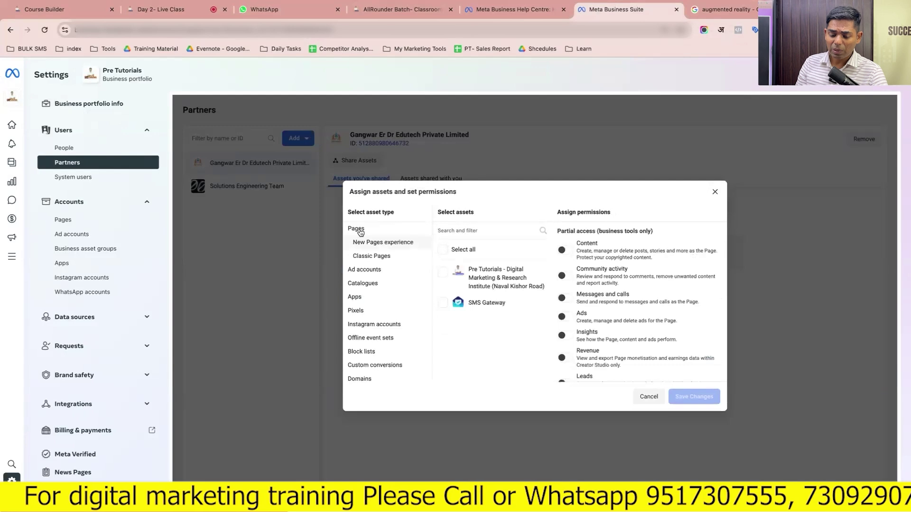
Share the Pre Tutorials Page with full control, Revenue and Leads, and save
left_click(443, 274)
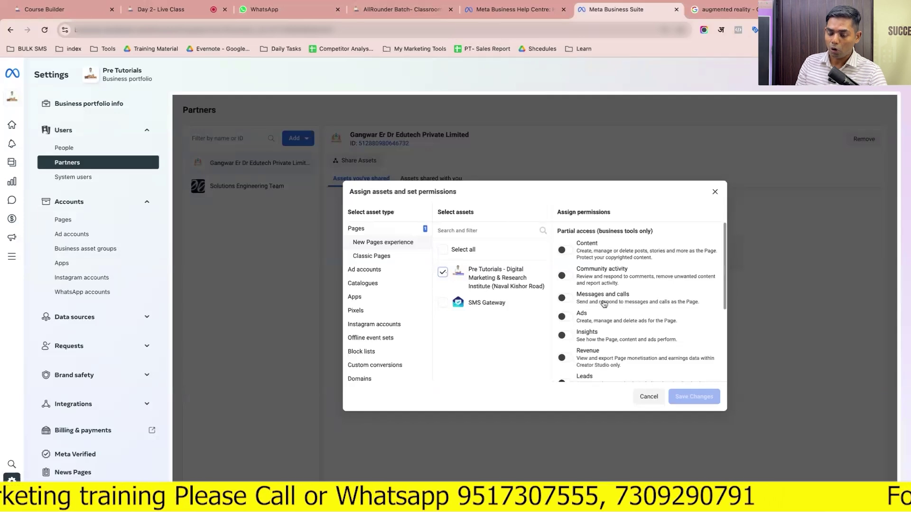
scroll(610, 311, "down", 1)
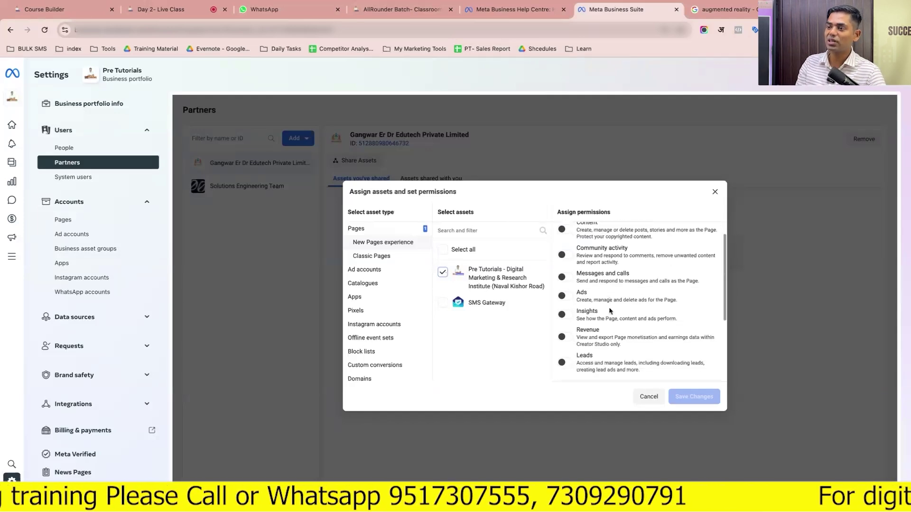
scroll(610, 311, "down", 5)
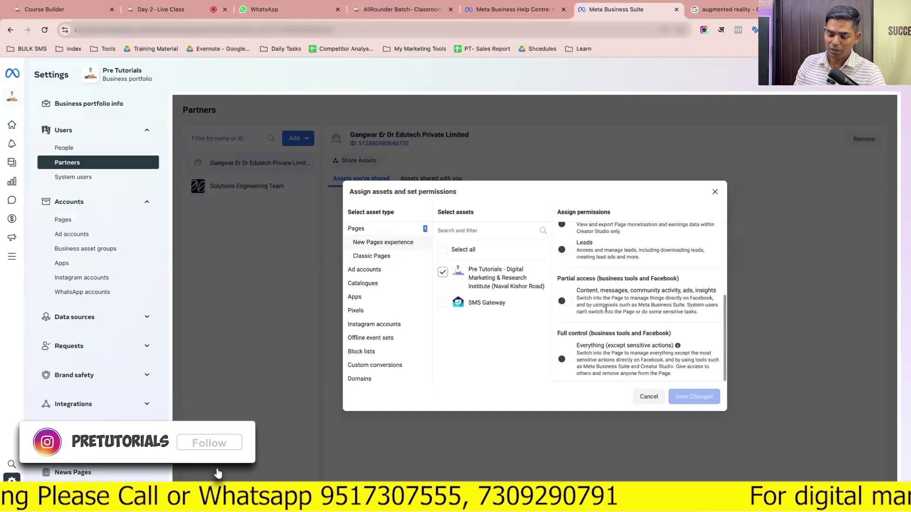
left_click(564, 359)
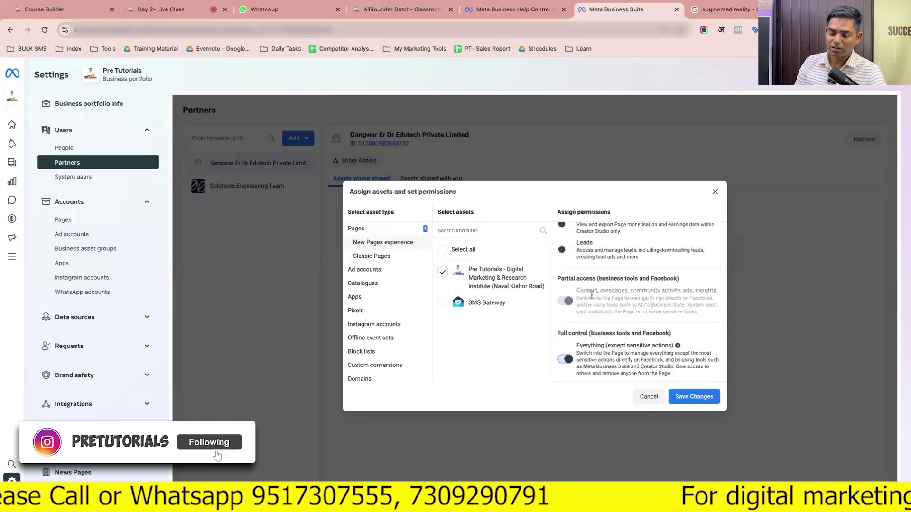
scroll(592, 297, "up", 2)
scroll(576, 256, "up", 2)
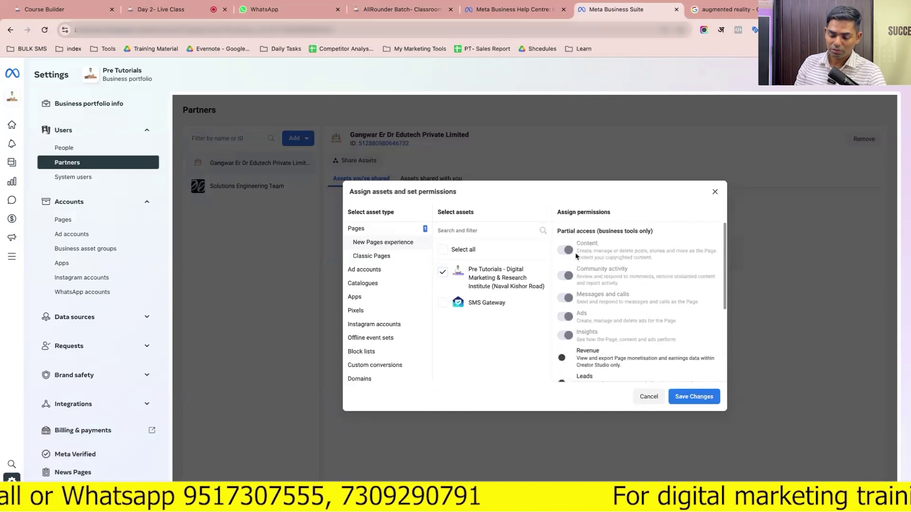
scroll(576, 256, "down", 1)
left_click(566, 295)
left_click(565, 323)
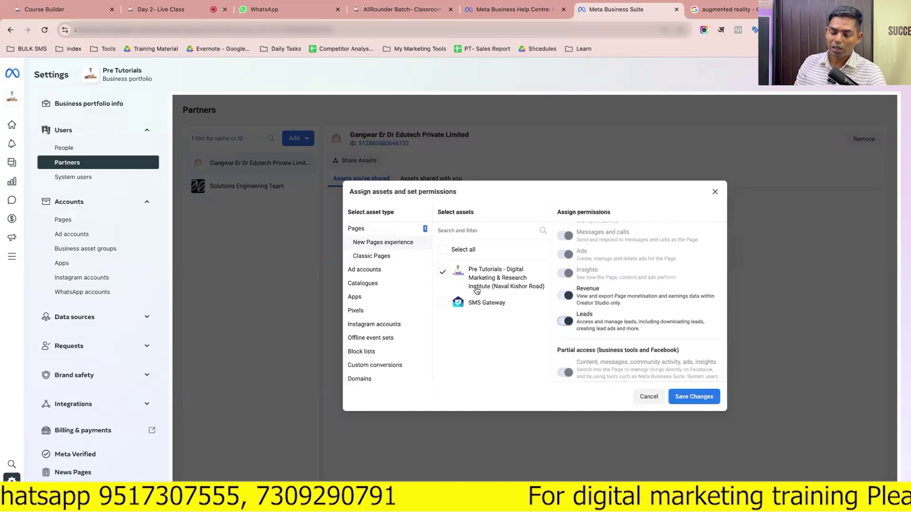
left_click(692, 401)
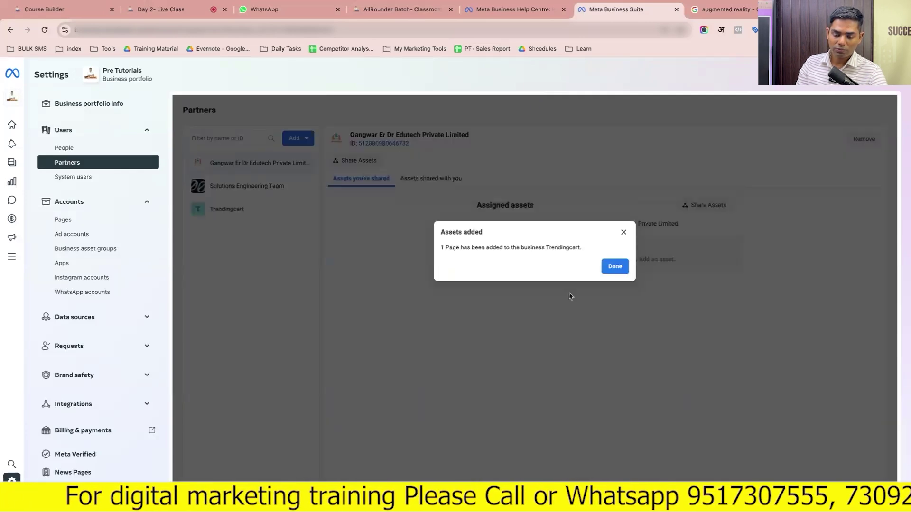
Dismiss the confirmation and review each partner's shared assets in the Trendingcart window
left_click(614, 266)
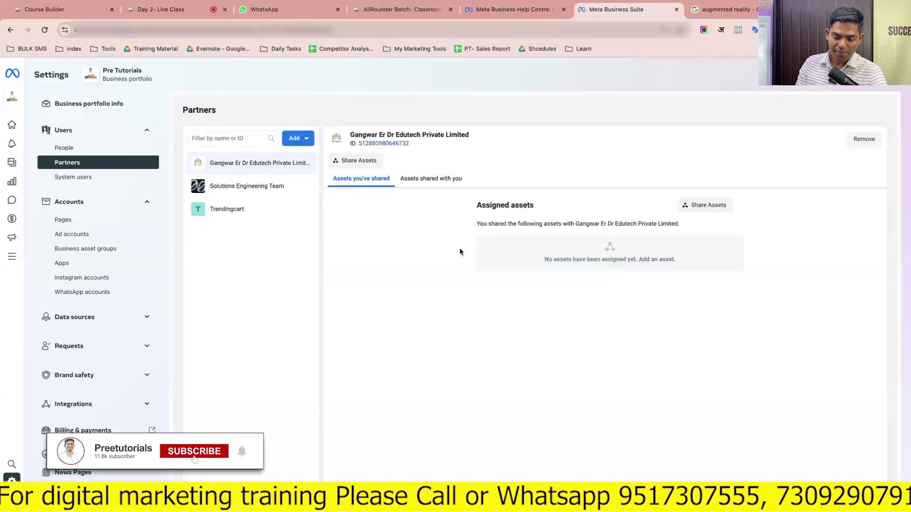
key("ctrl+Right")
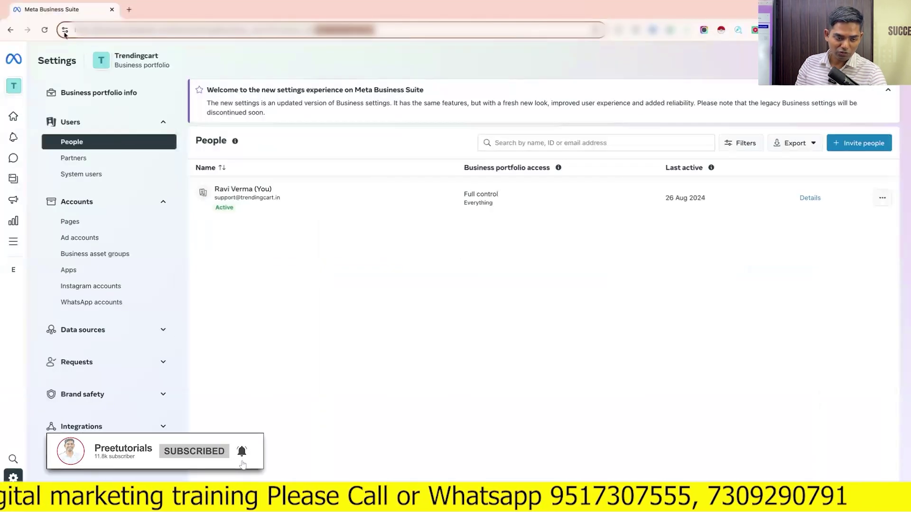
left_click(46, 30)
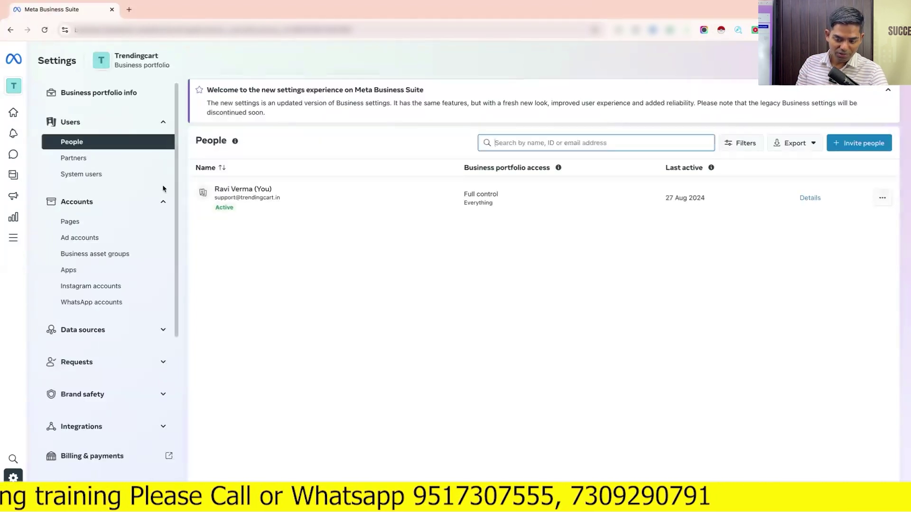
left_click(83, 158)
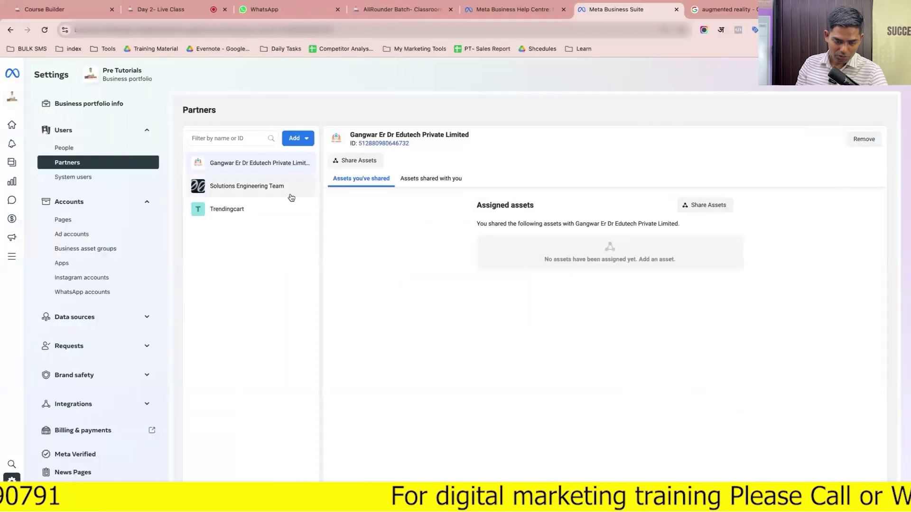
left_click(291, 197)
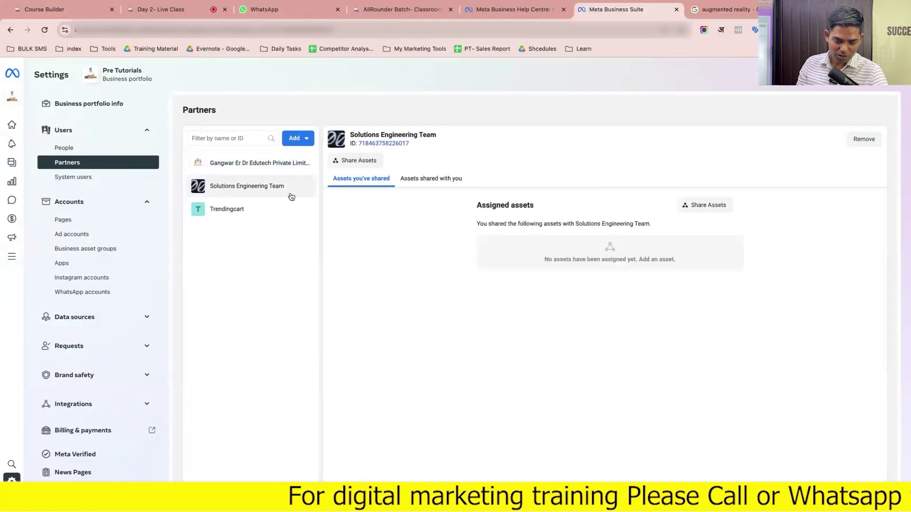
left_click(279, 170)
left_click(275, 185)
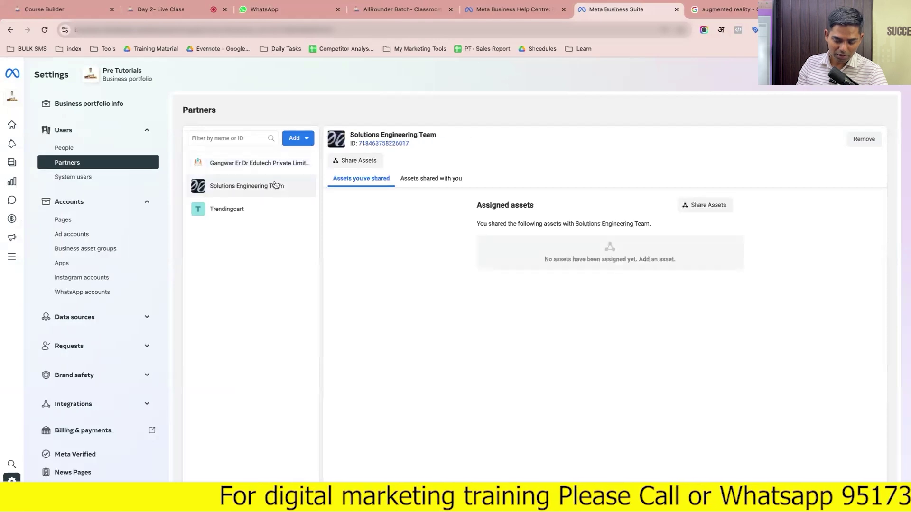
left_click(275, 163)
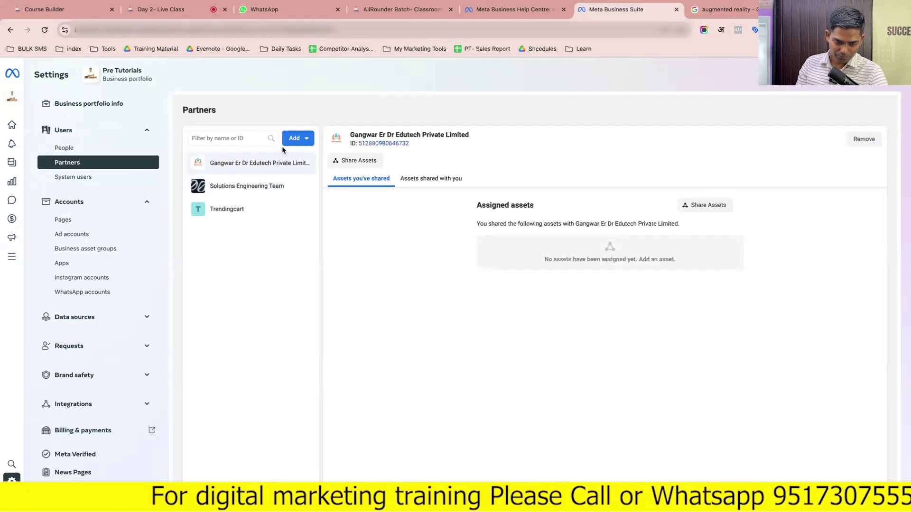
left_click(258, 205)
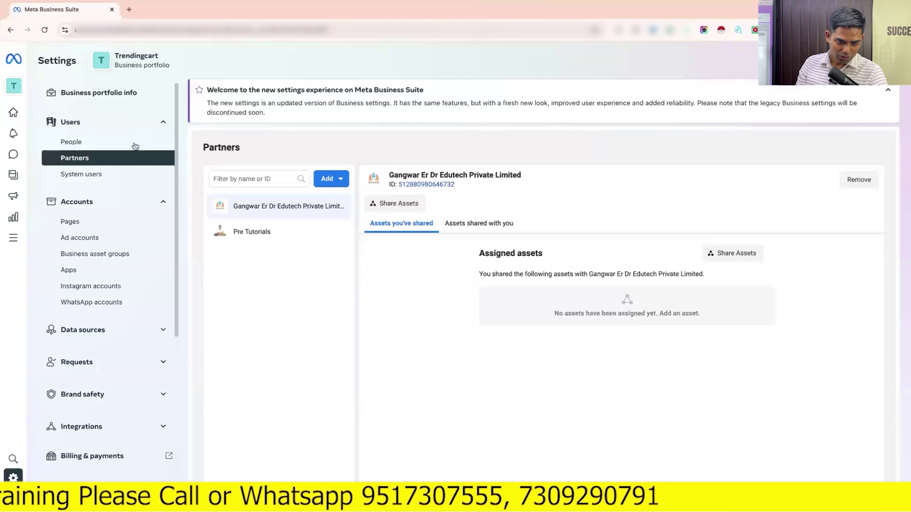
Open Trendingcart's Pages list and inspect the shared Pre Tutorials page's ID and owner
left_click(112, 227)
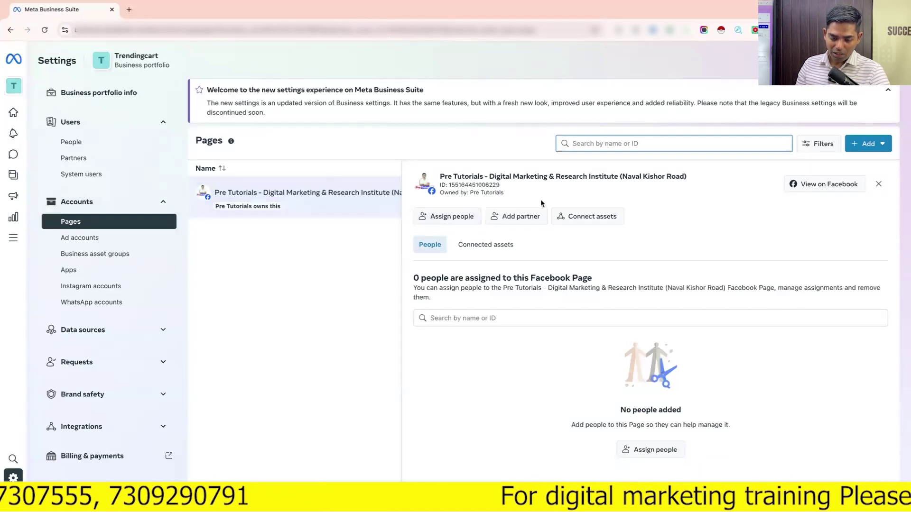
double_click(465, 186)
left_click(468, 193)
left_click_drag(468, 193, 504, 194)
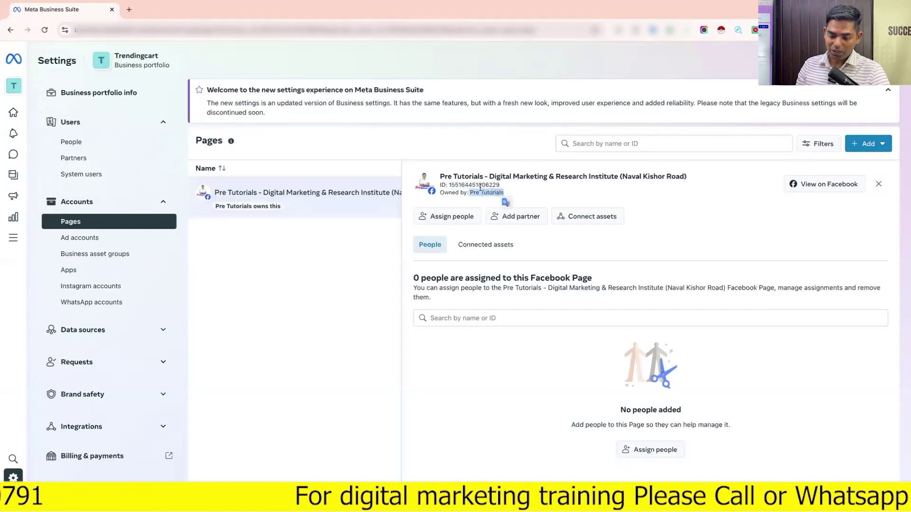
double_click(484, 185)
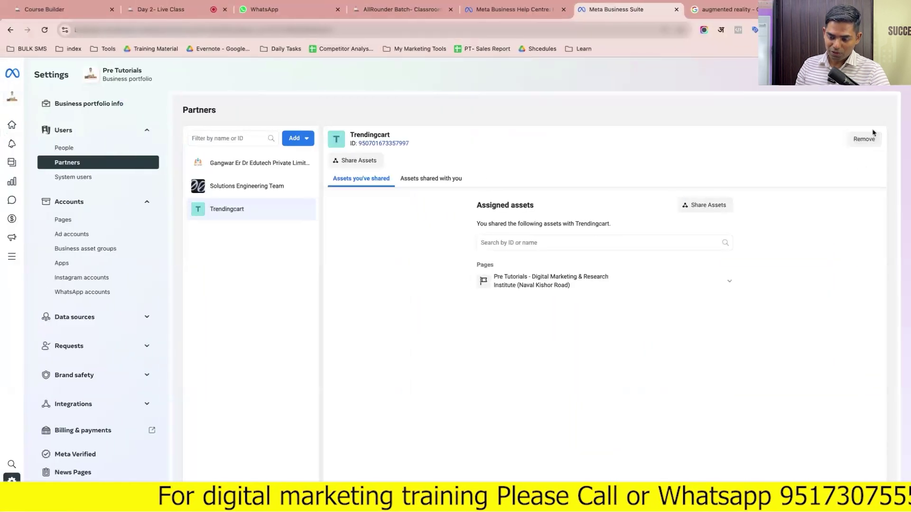
Remove Trendingcart as a partner and check its pending Page approval notice
left_click(864, 139)
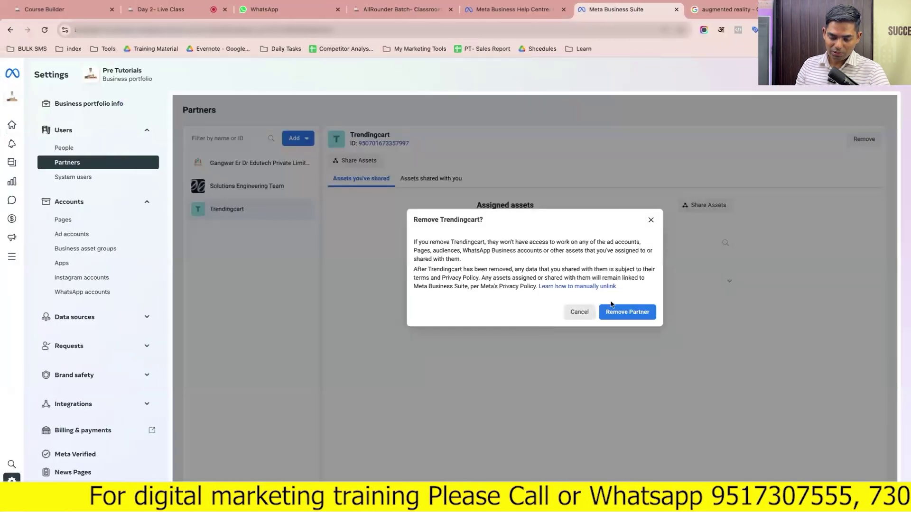
left_click(622, 314)
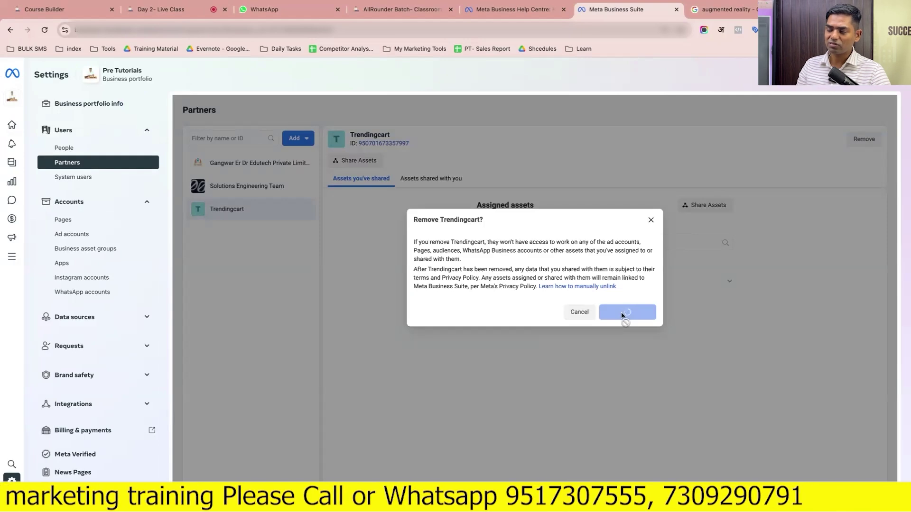
key("ctrl+Right")
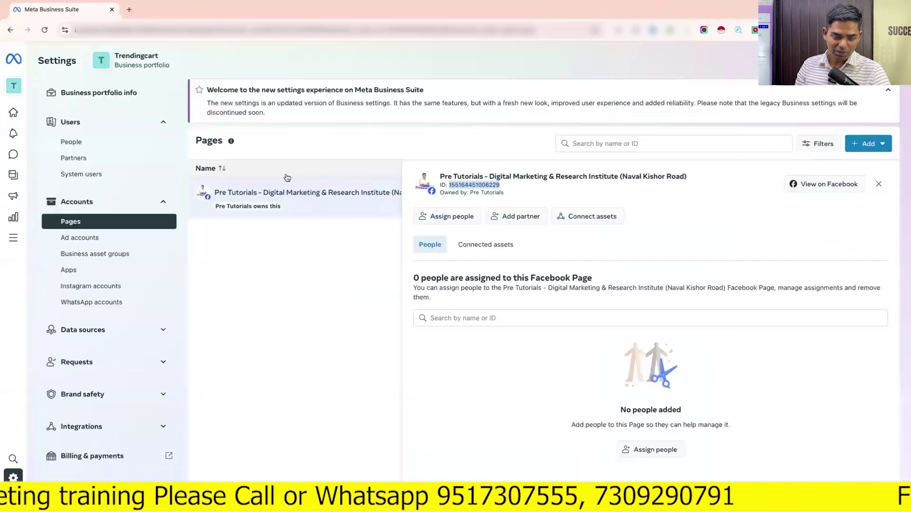
left_click(48, 33)
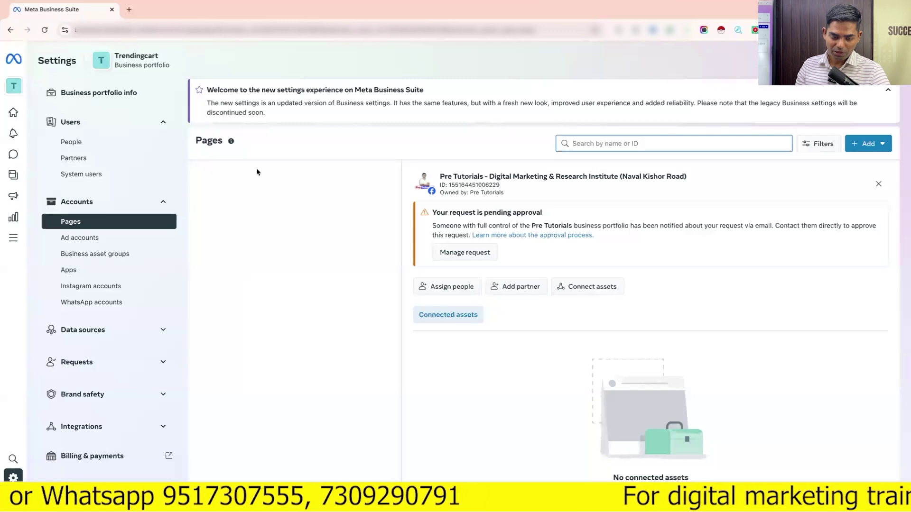
left_click(433, 214)
left_click_drag(433, 213, 542, 215)
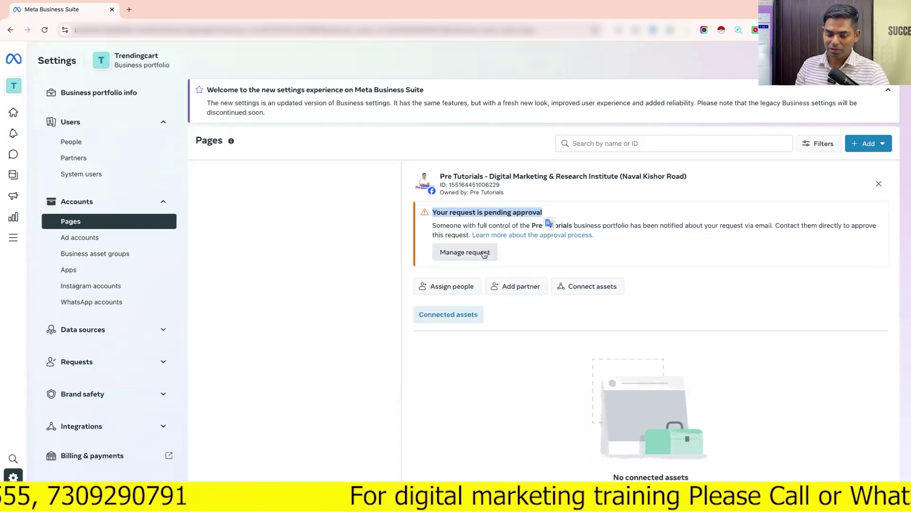
Try cancelling Trendingcart's pending Page request and reload Partners to confirm the removal
key("ctrl+Left")
key("ctrl+Right")
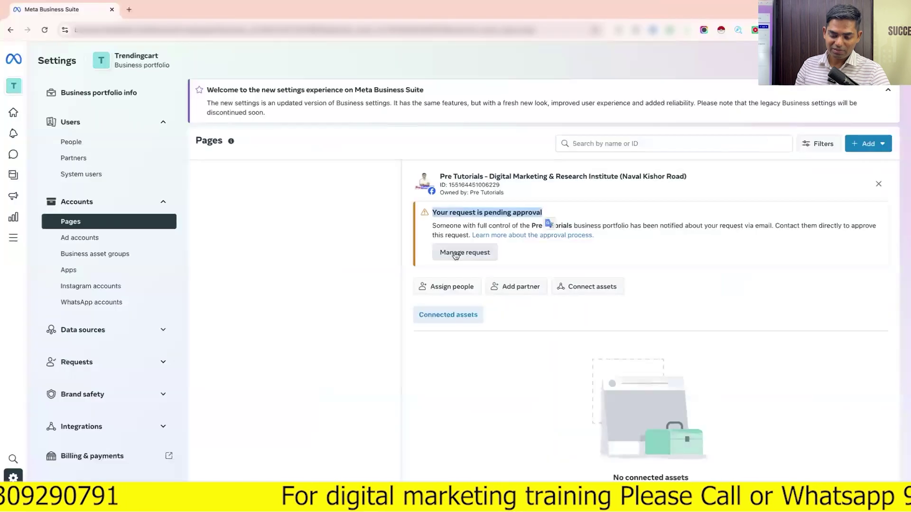
left_click(458, 255)
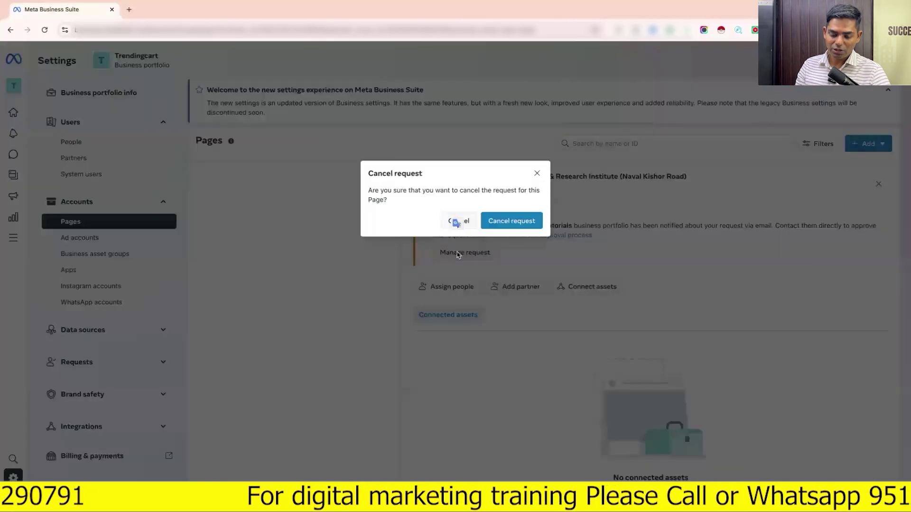
left_click(511, 224)
key("ctrl+Left")
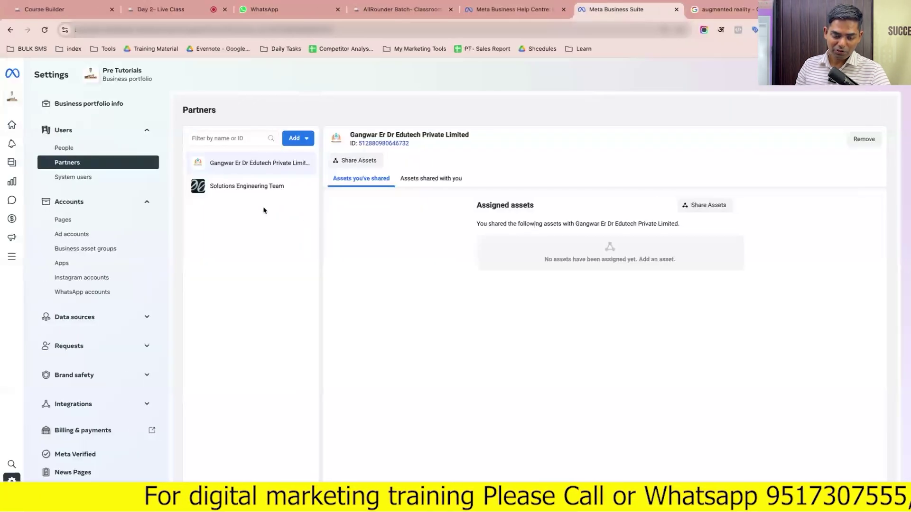
left_click(44, 30)
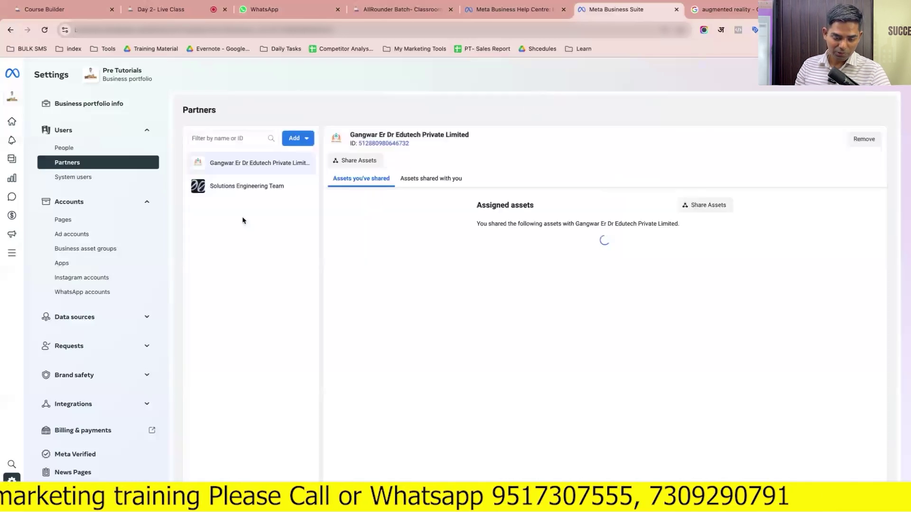
Retry cancelling the pending Page request, dismissing each 'page couldn't be deleted' error
key("ctrl+Right")
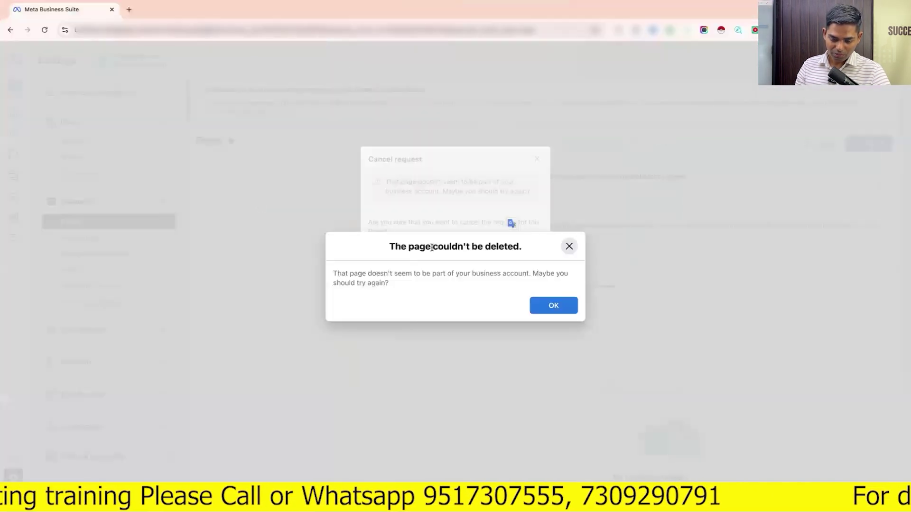
left_click(544, 306)
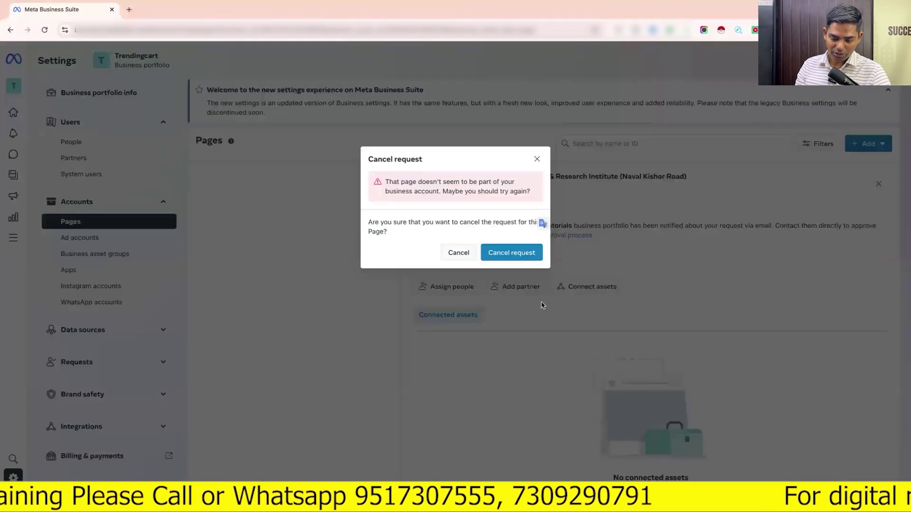
left_click(512, 253)
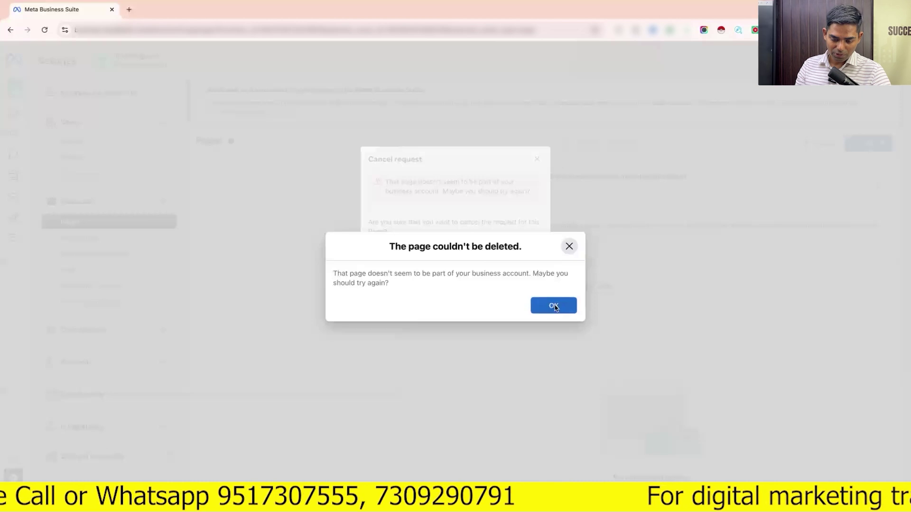
left_click(554, 306)
left_click(458, 253)
left_click(469, 253)
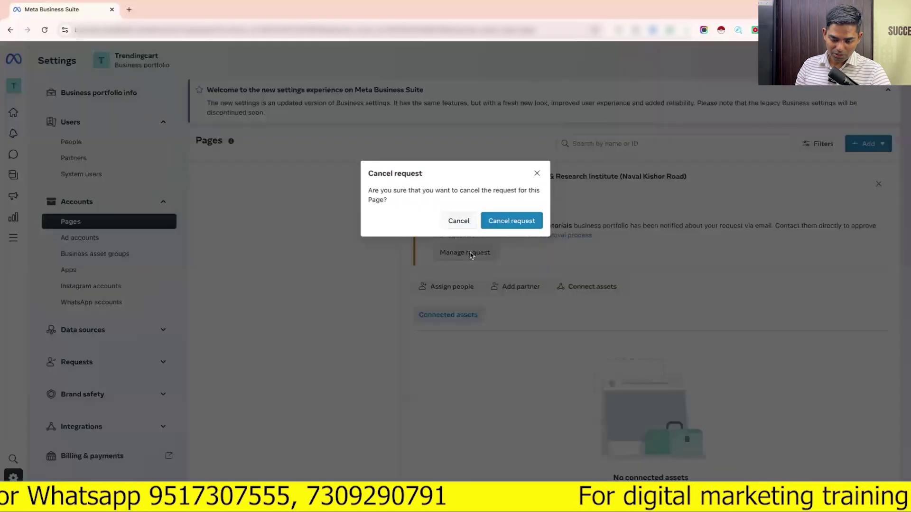
left_click(510, 223)
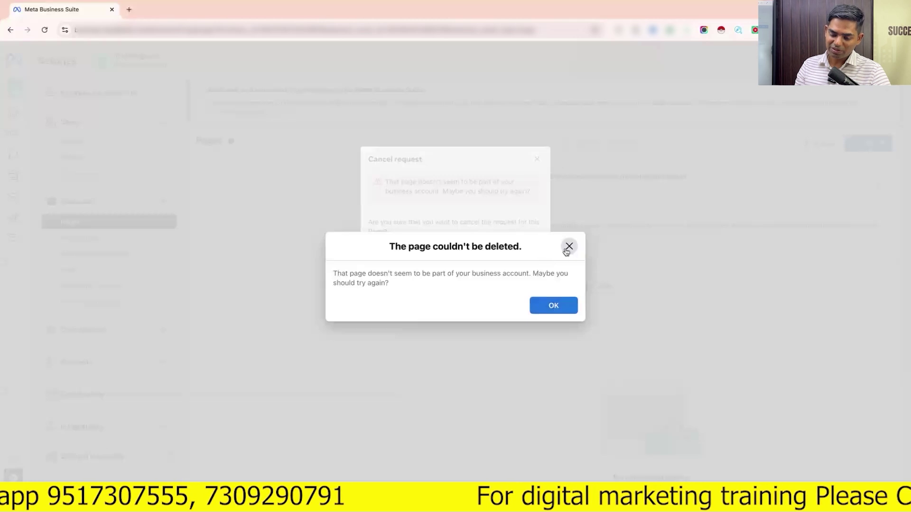
left_click(567, 247)
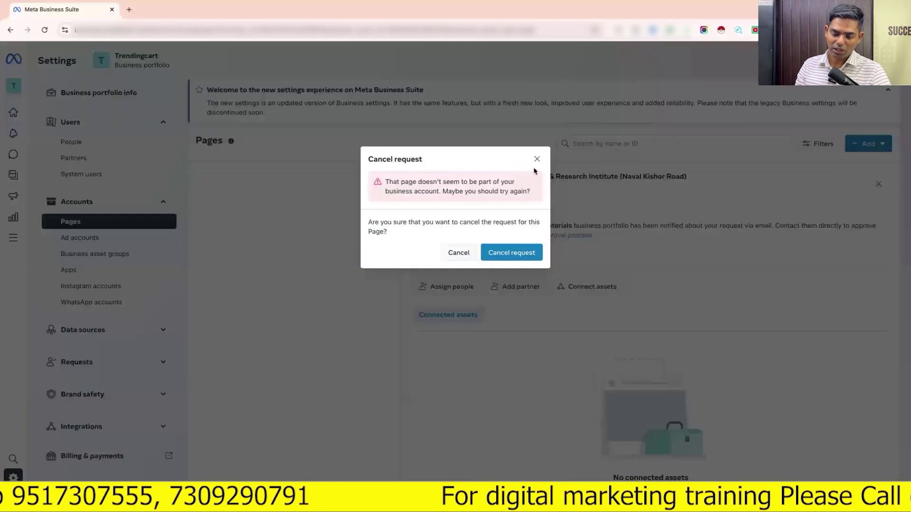
left_click(537, 159)
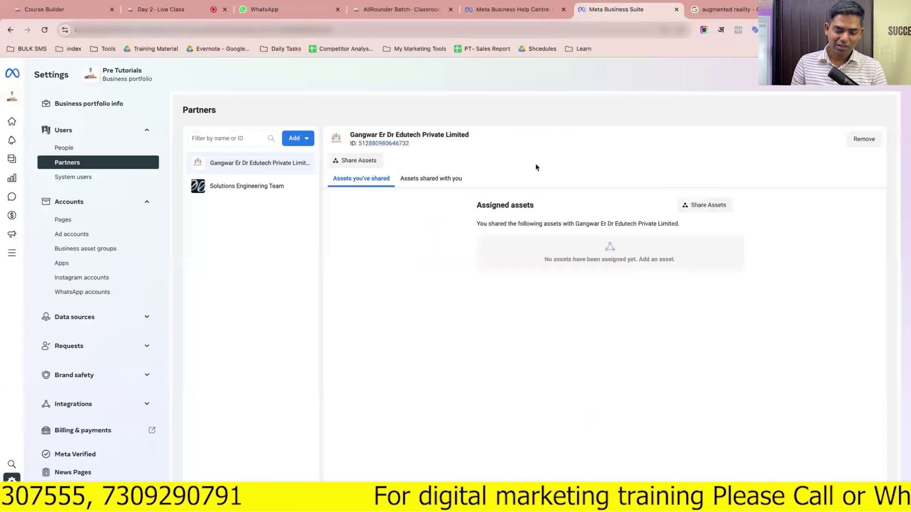
Start giving a partner asset access by pasting Trendingcart's business ID
left_click(306, 141)
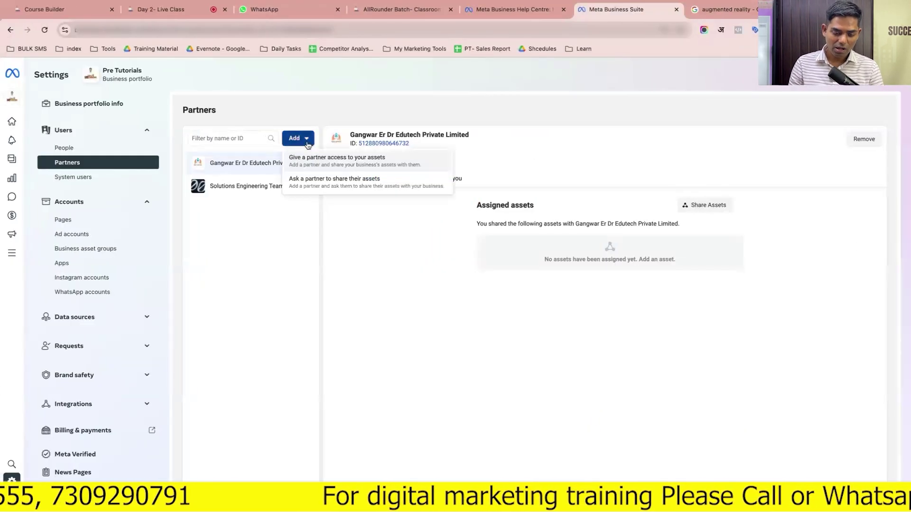
left_click(332, 165)
left_click(442, 304)
key("ctrl+v")
left_click(656, 331)
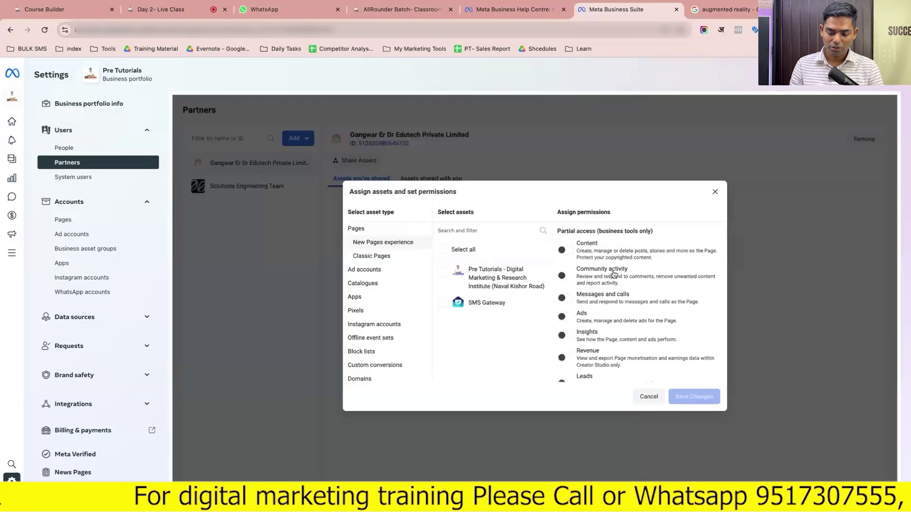
Share the SMS Gateway Page with the partner at full control and save
left_click(442, 273)
left_click(442, 273)
left_click(442, 302)
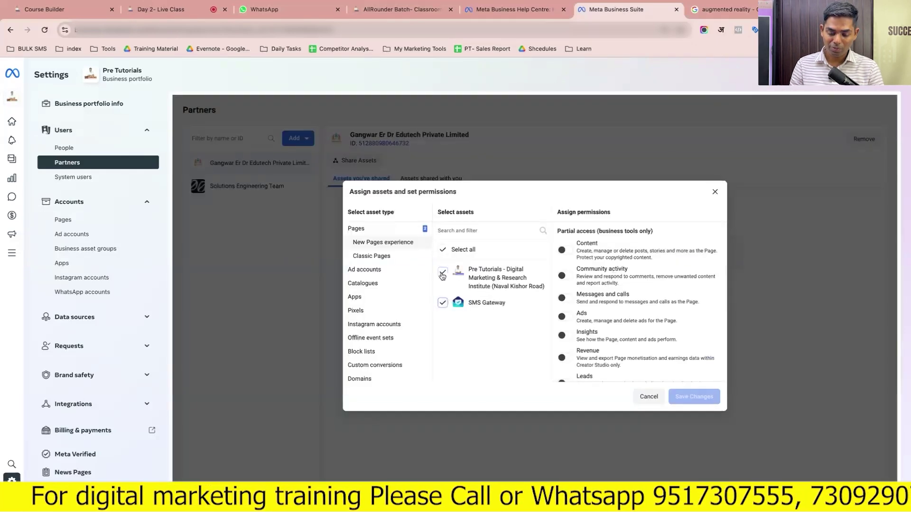
scroll(570, 310, "down", 3)
left_click(565, 359)
left_click(682, 397)
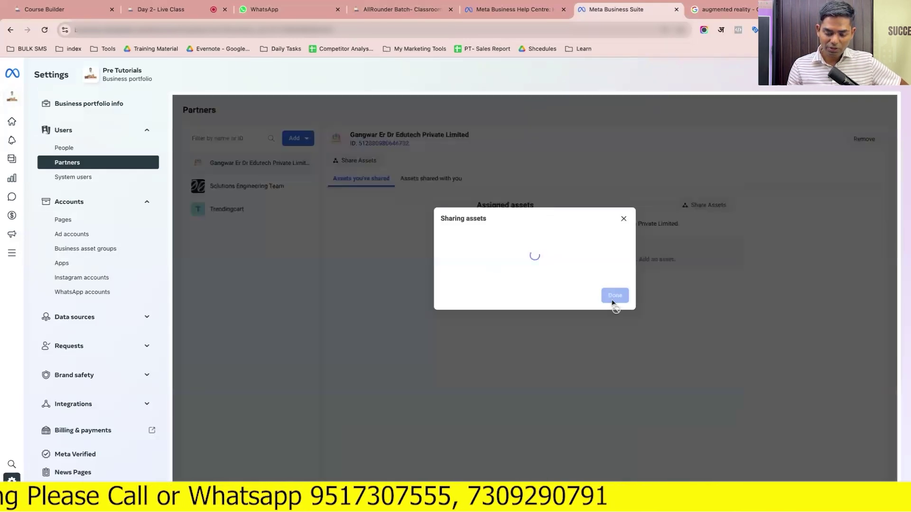
Reload Trendingcart's Pages settings and dismiss the page-shared confirmation
key("ctrl+Right")
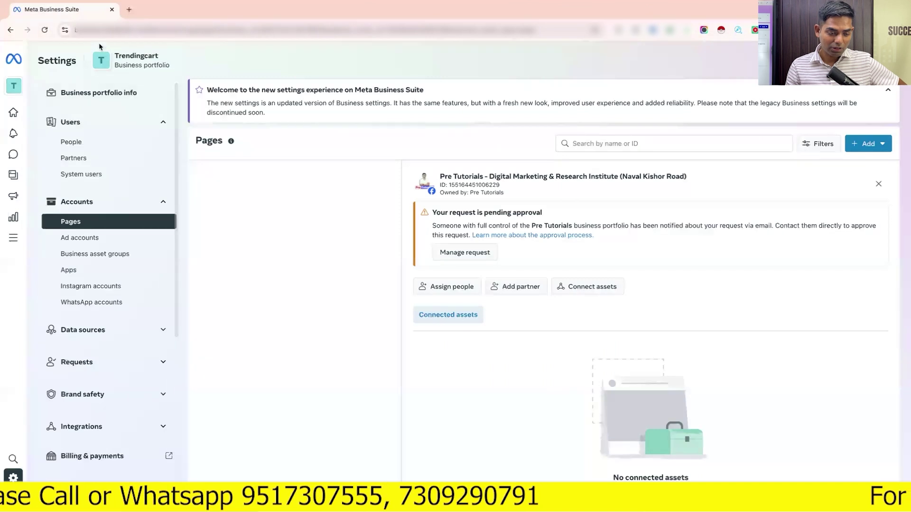
left_click(45, 29)
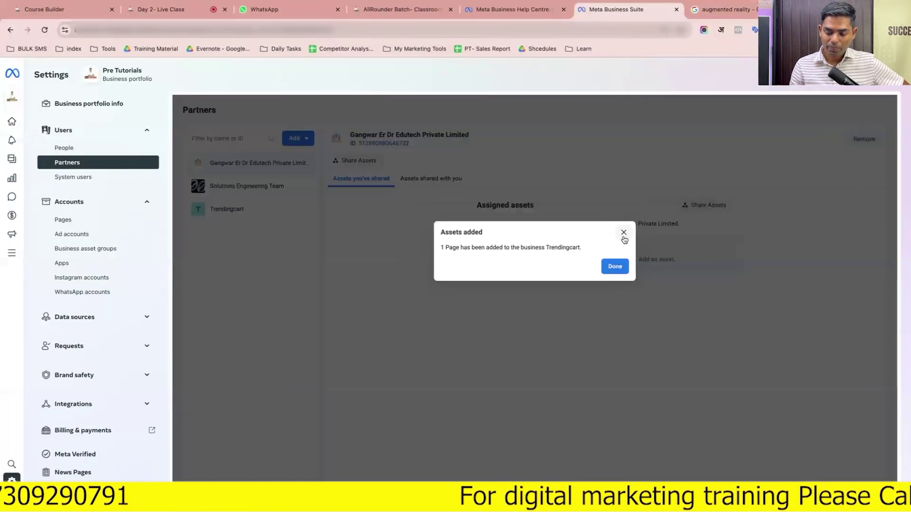
left_click(624, 234)
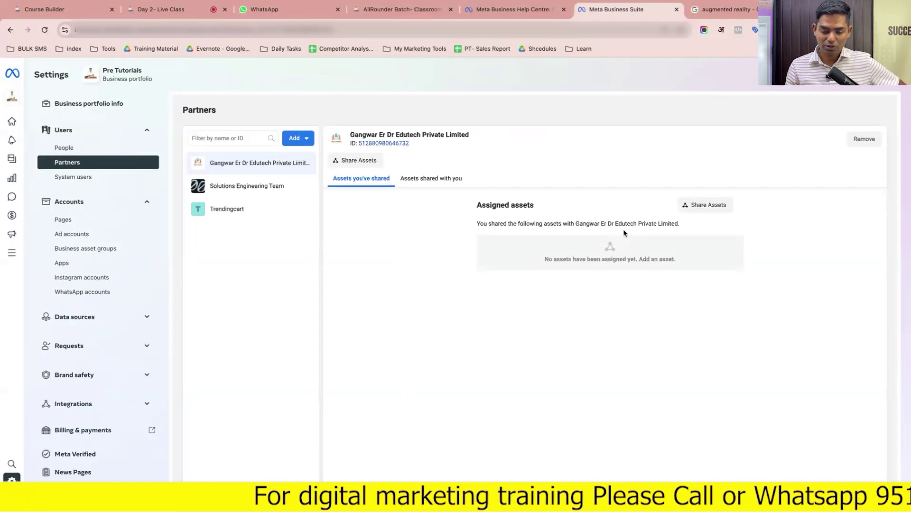
Browse the portfolio's system users, people and partners lists
left_click(113, 184)
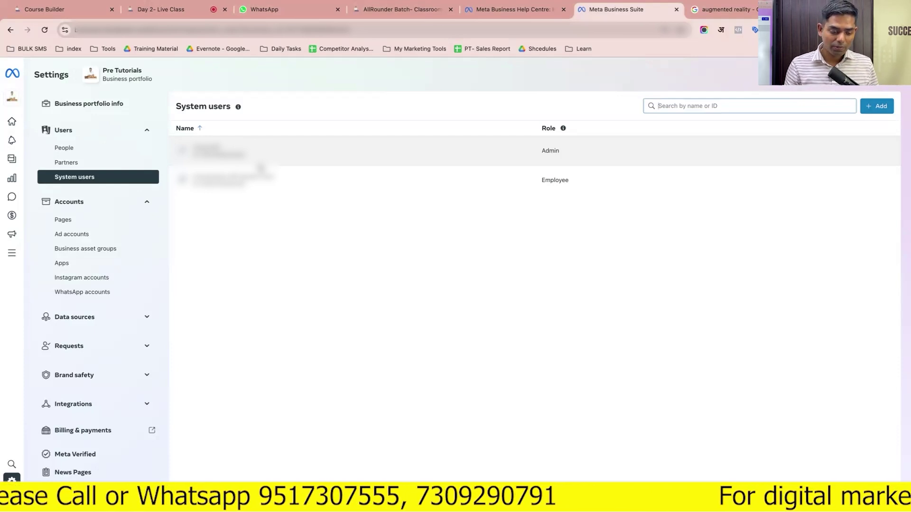
left_click(101, 135)
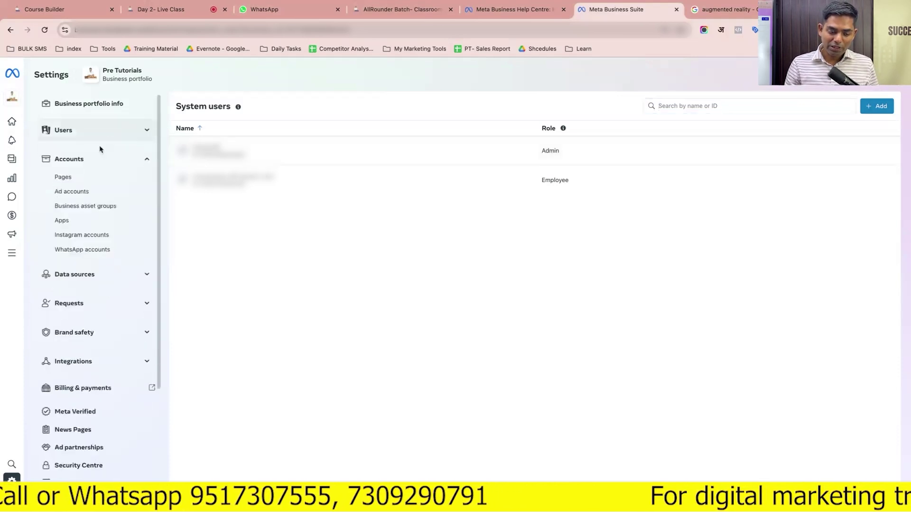
left_click(104, 135)
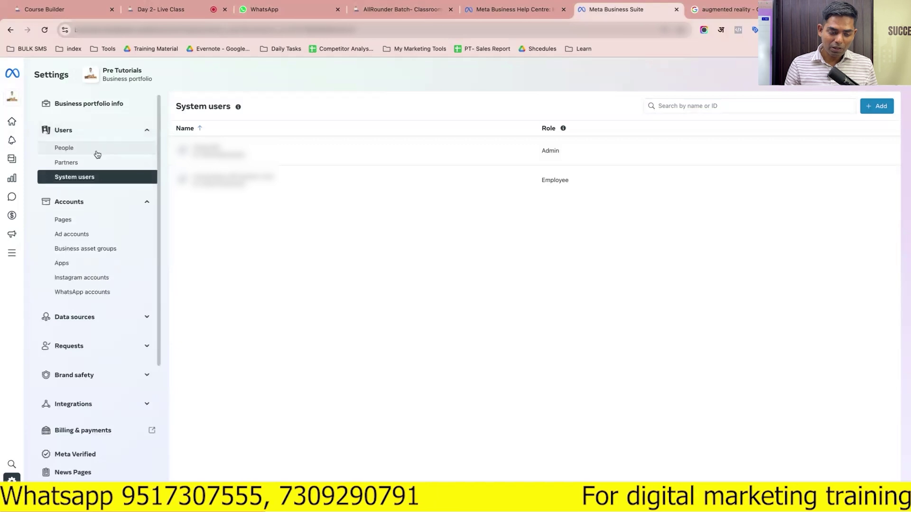
left_click(96, 151)
left_click(93, 164)
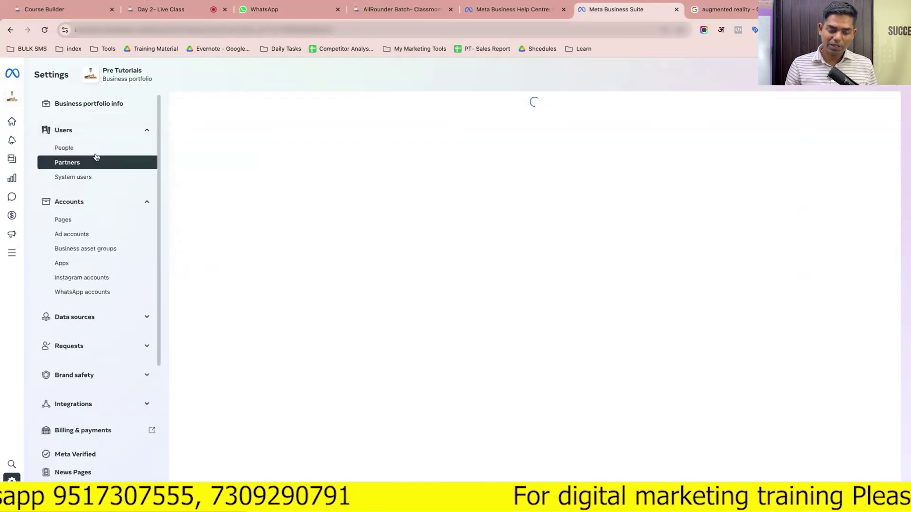
left_click(101, 152)
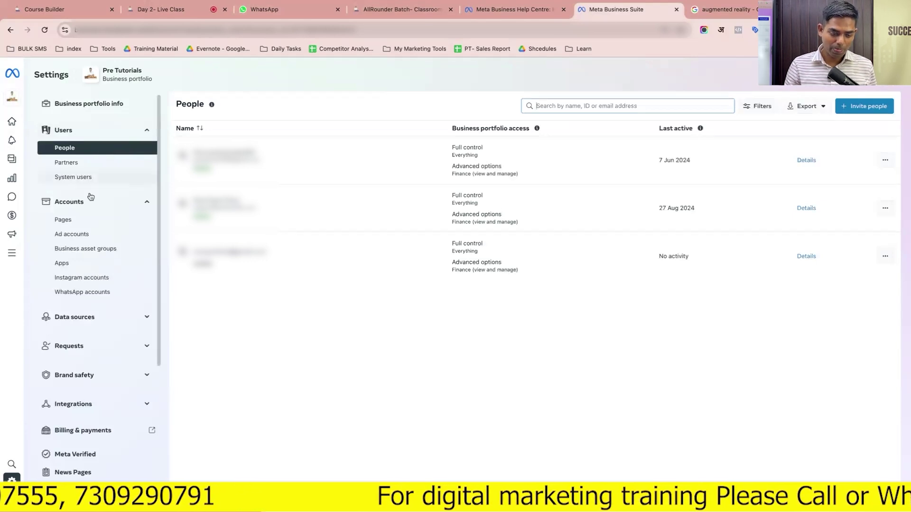
left_click(110, 209)
left_click(110, 209)
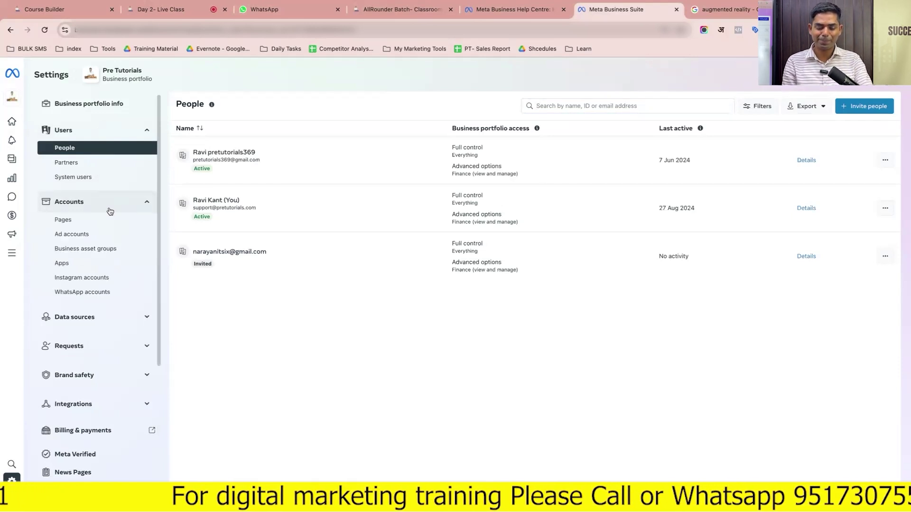
Review SMS Gateway's access in the Pages list and show the Add Page options
left_click(83, 223)
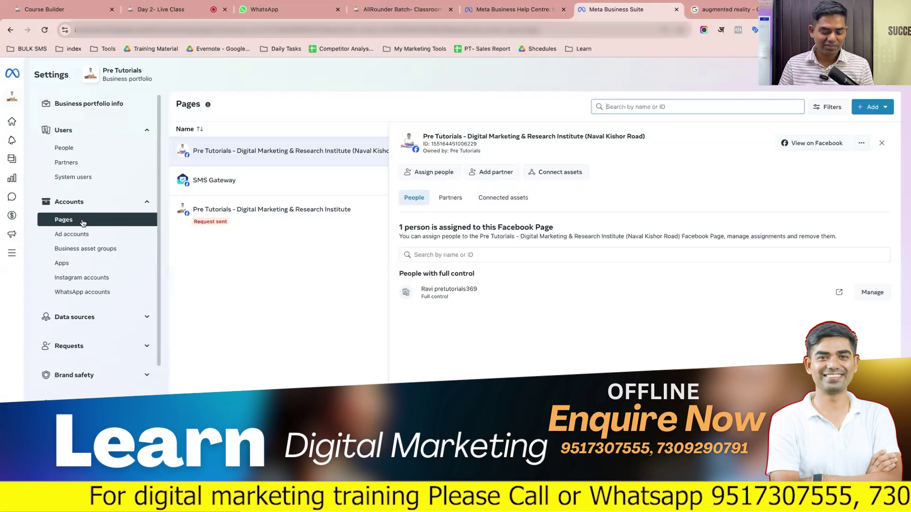
left_click(83, 222)
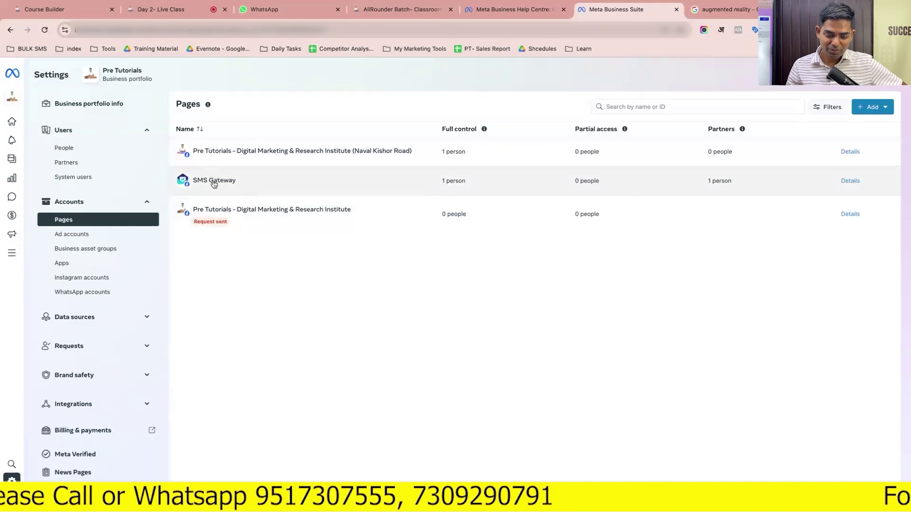
left_click(214, 189)
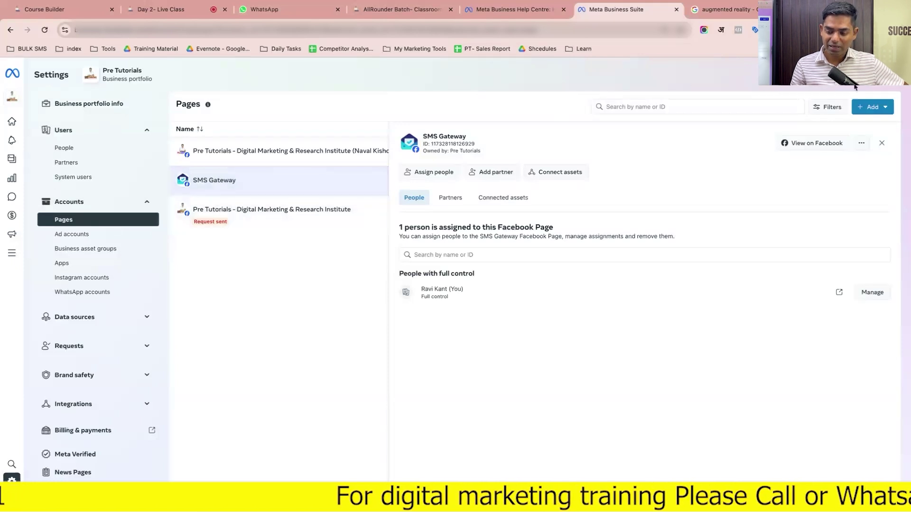
left_click(872, 108)
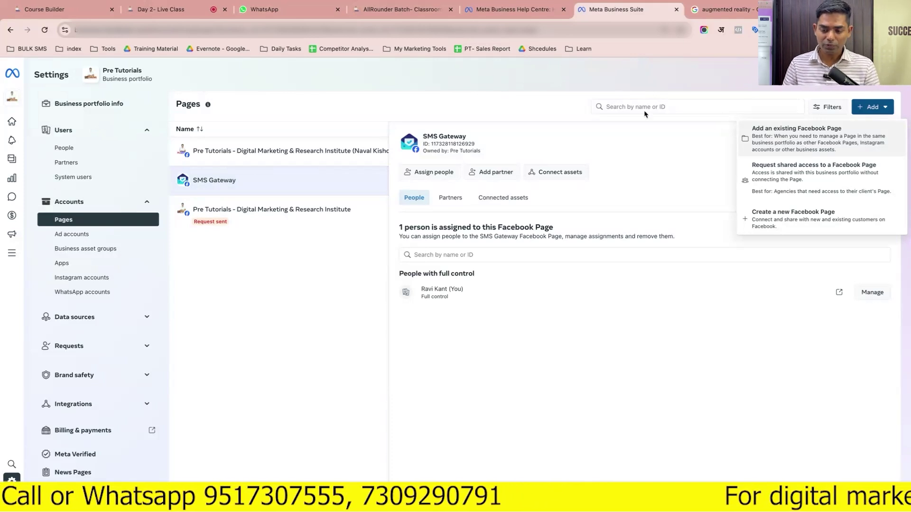
left_click(717, 16)
left_click(539, 30)
Go to facebook.com, open the Inspire Infinity Page and copy its web address
type("fa")
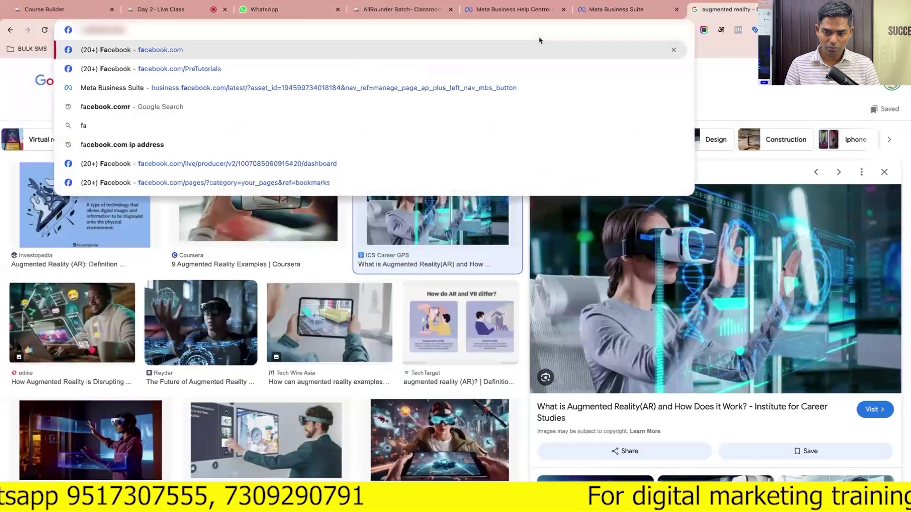
key("Return")
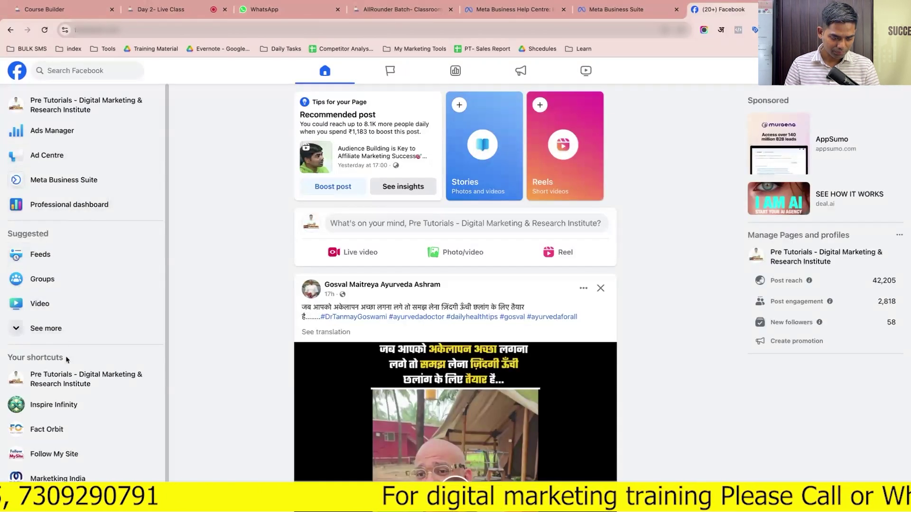
scroll(74, 382, "down", 1)
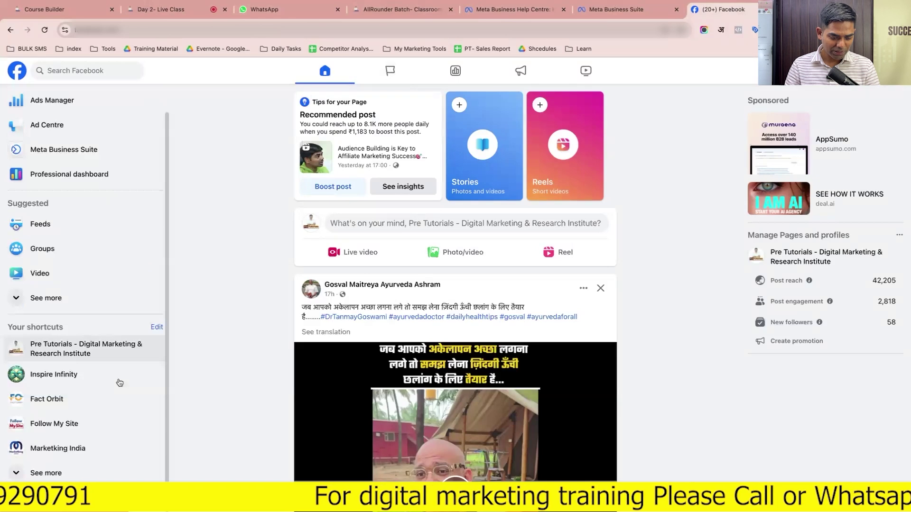
left_click(53, 375)
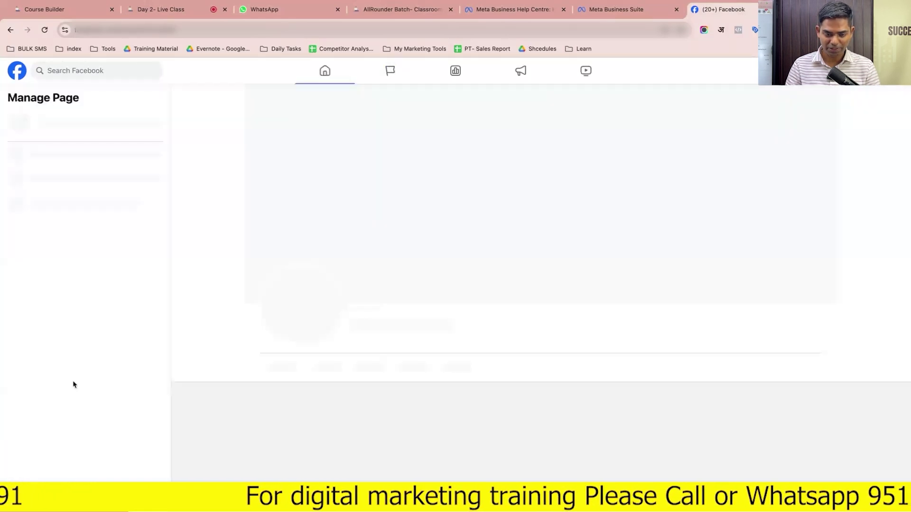
left_click(154, 35)
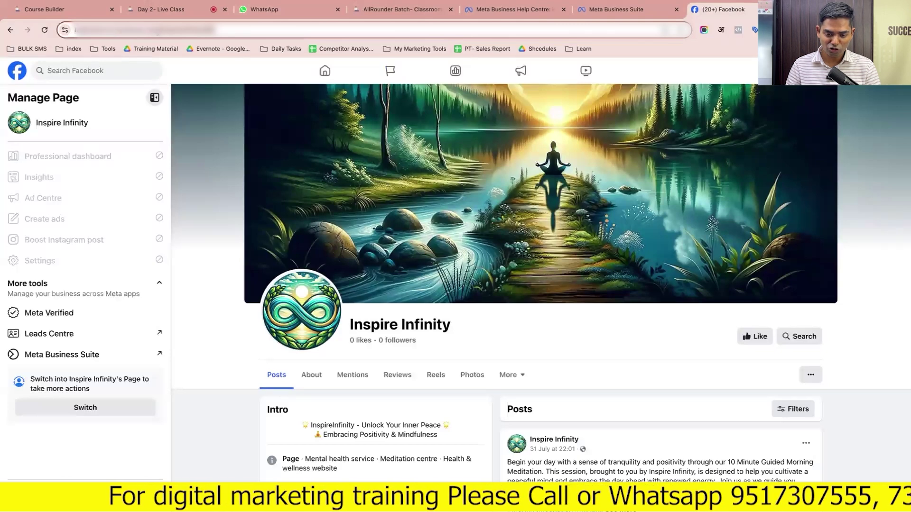
left_click(612, 9)
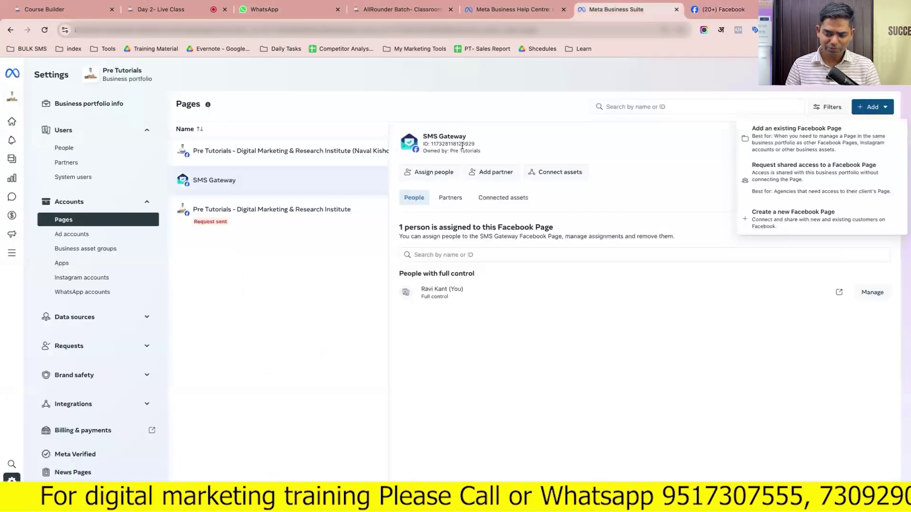
Add existing Facebook Page Inspire Infinity by its pasted URL and proceed to the summary
left_click(810, 135)
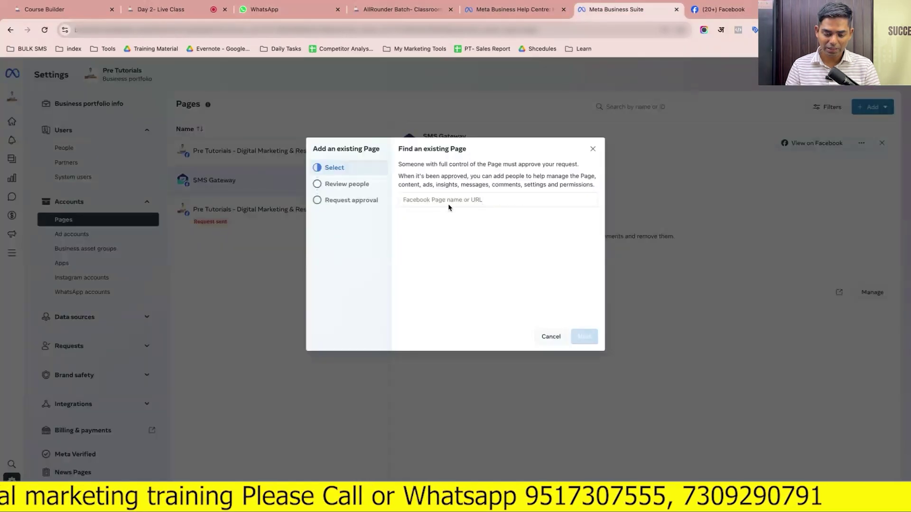
type("https://www.facebook.com/inspireinfinity369")
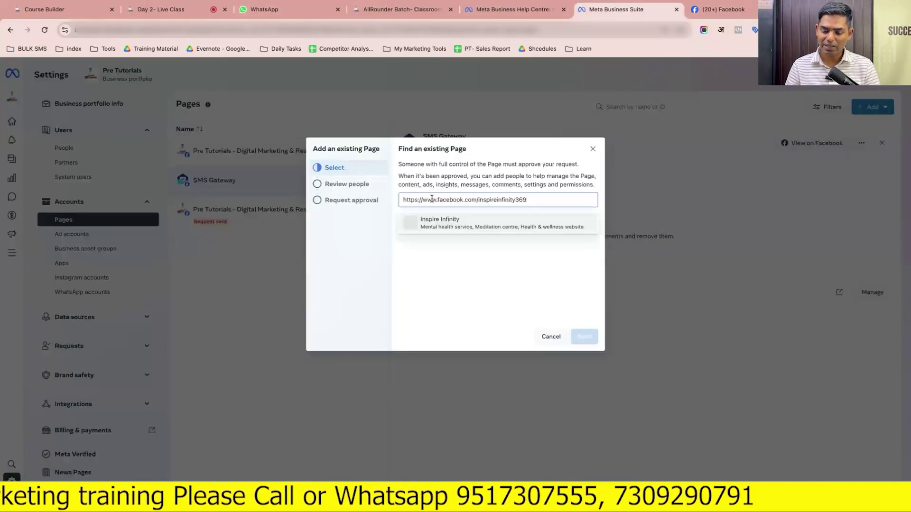
key("ctrl+a")
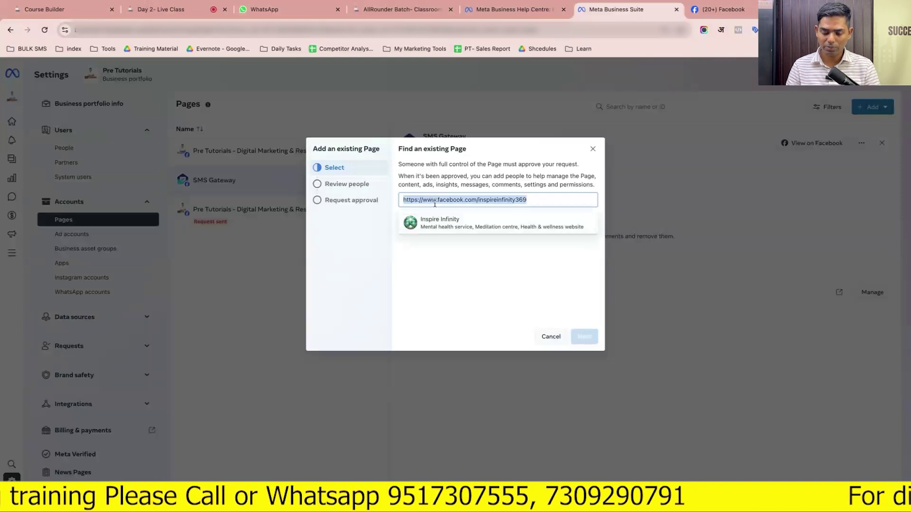
left_click(444, 222)
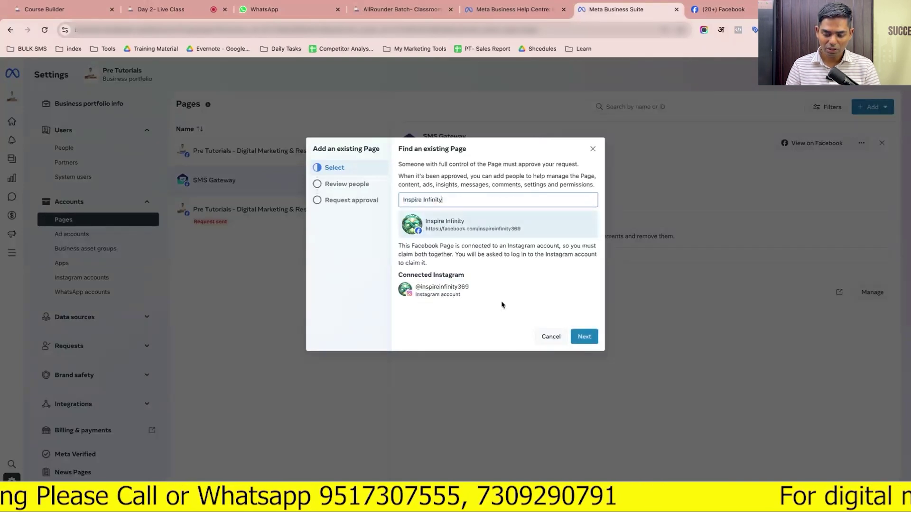
left_click(586, 339)
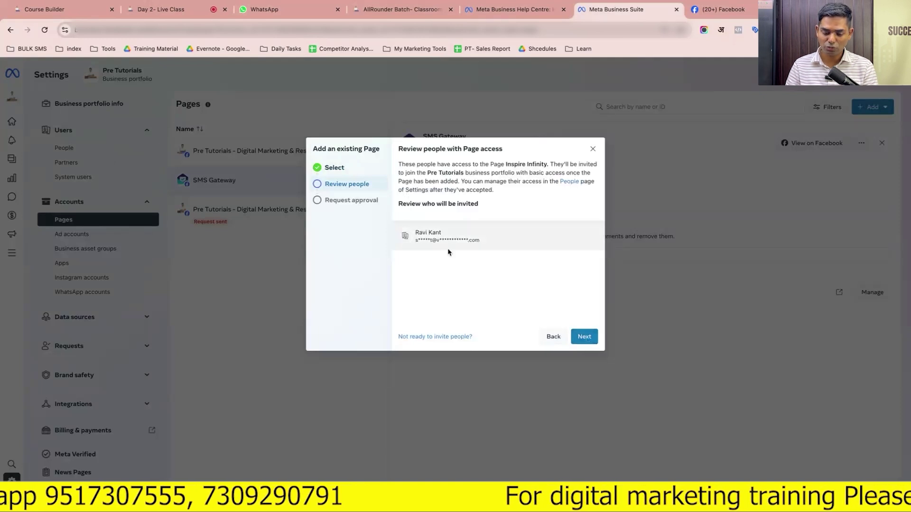
left_click(585, 338)
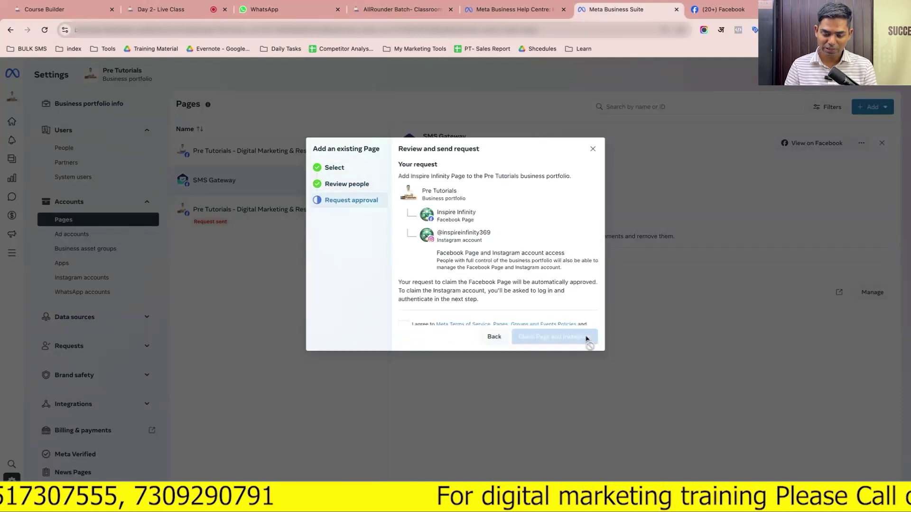
Accept the terms, submit Claim Page and Instagram, then close the Instagram login and dialog
scroll(555, 303, "down", 2)
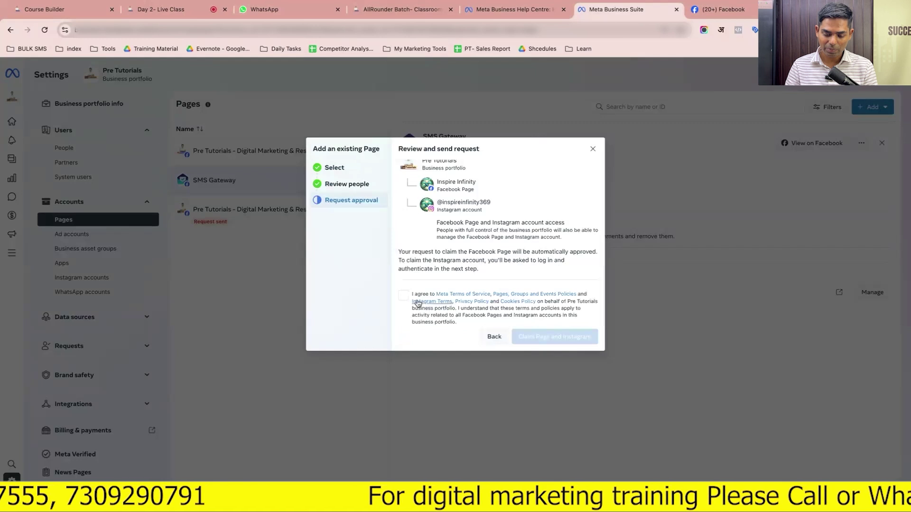
left_click(403, 295)
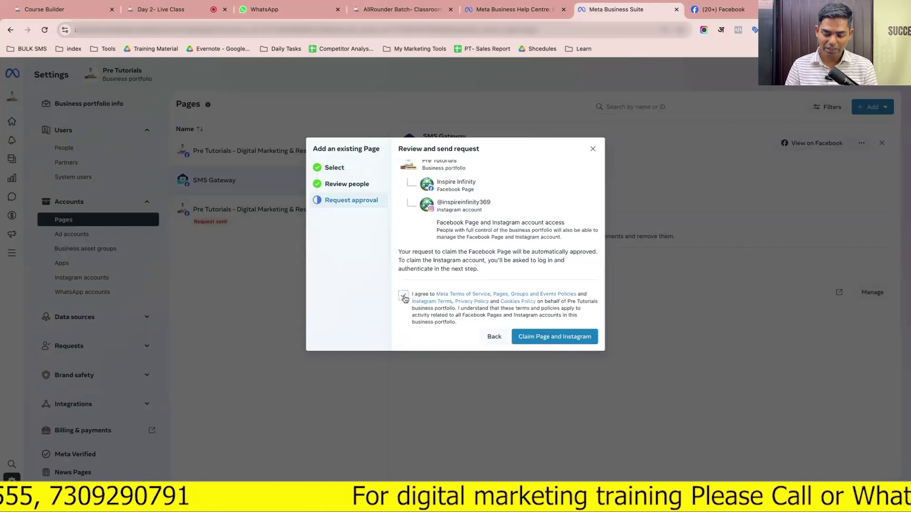
left_click(544, 337)
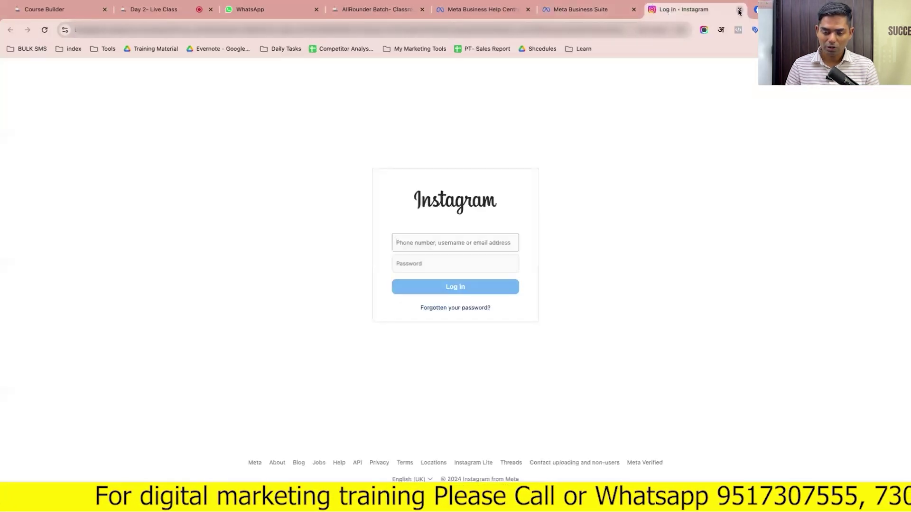
left_click(739, 10)
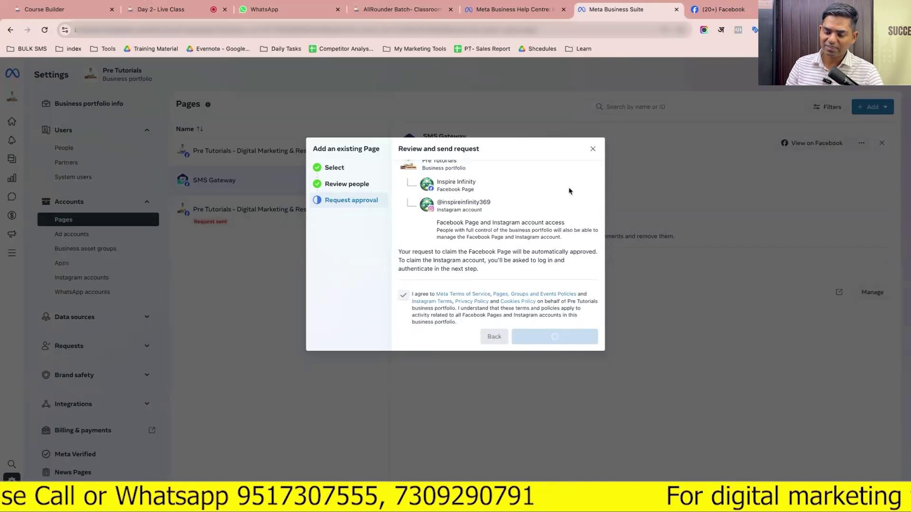
left_click(591, 149)
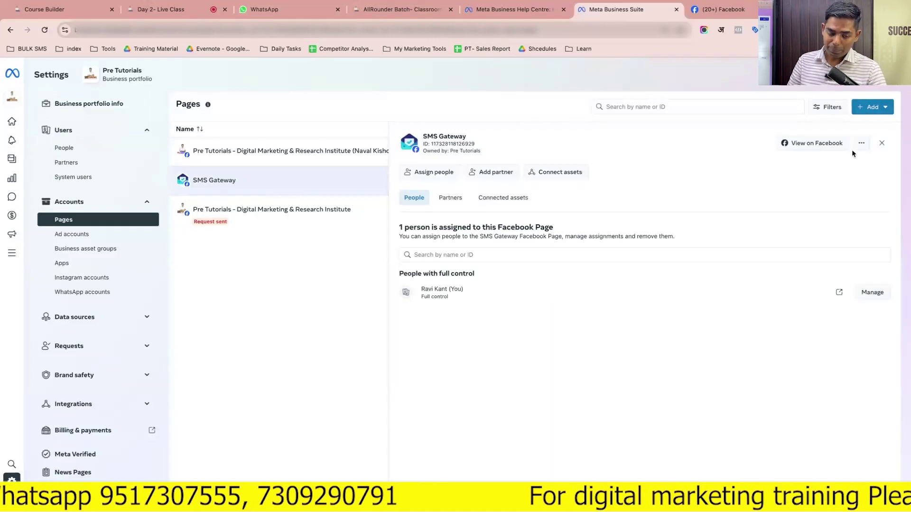
Disconnect the Instagram account from the requested Pre Tutorials Page
left_click(294, 218)
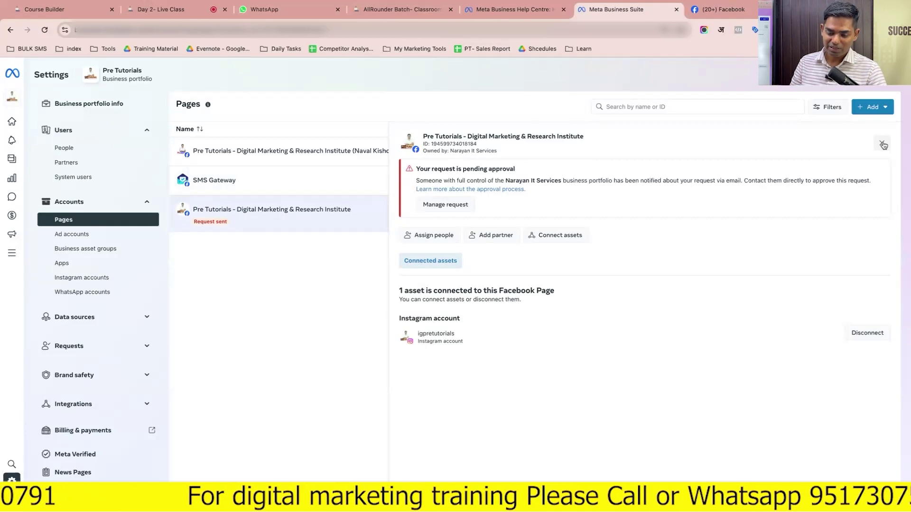
left_click(883, 144)
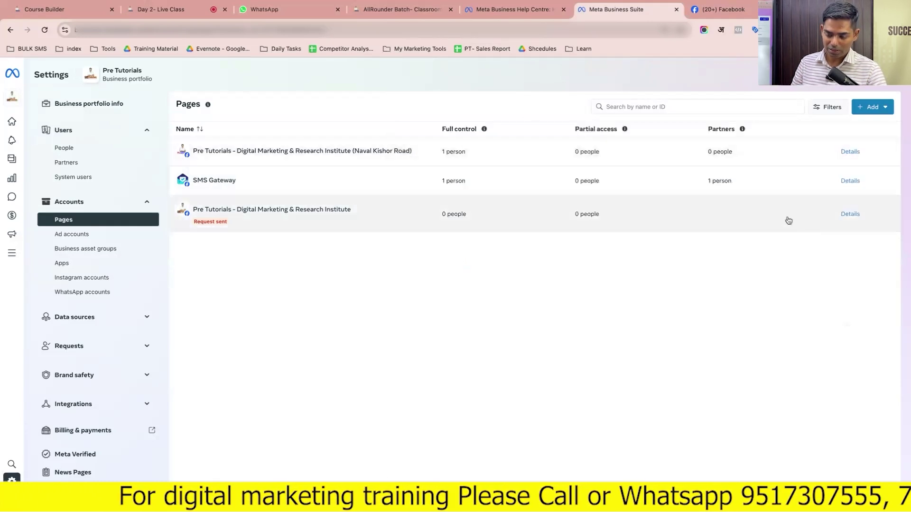
left_click(787, 219)
left_click(867, 333)
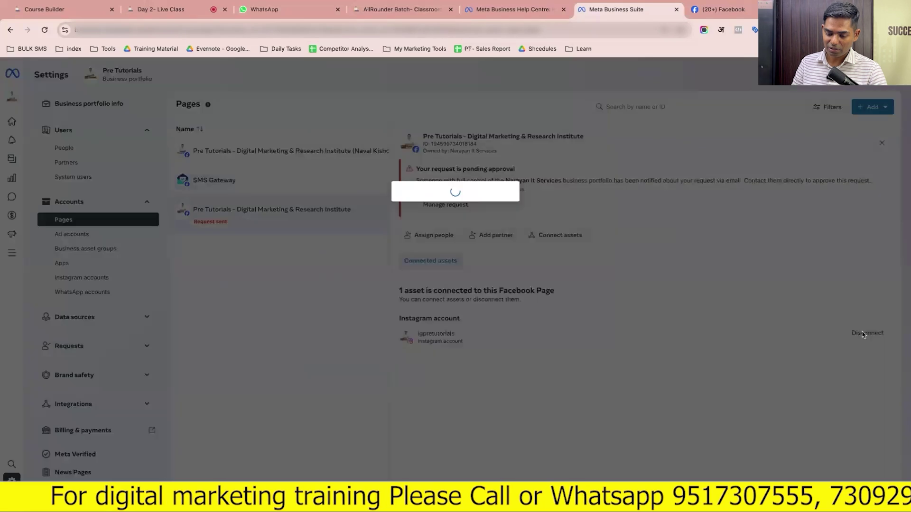
left_click(528, 267)
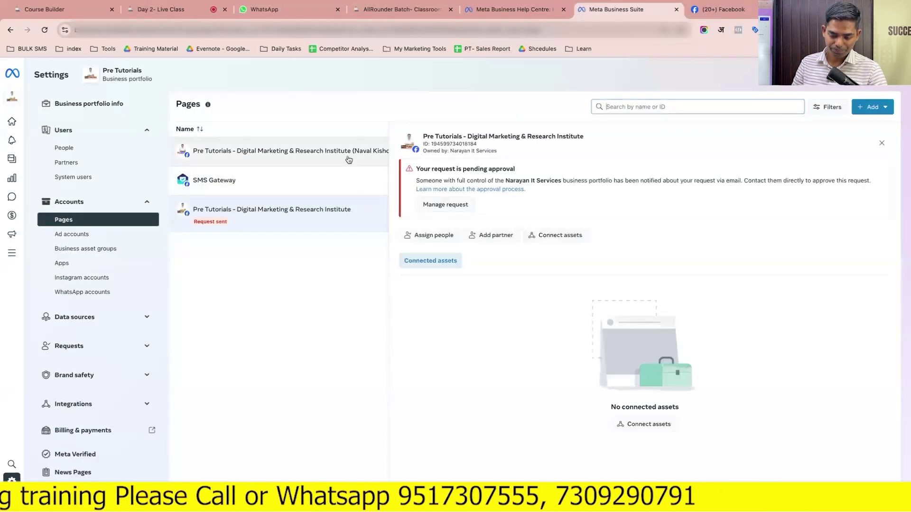
Cancel the Pre Tutorials Page's pending access request via Manage request
left_click(349, 160)
left_click(321, 217)
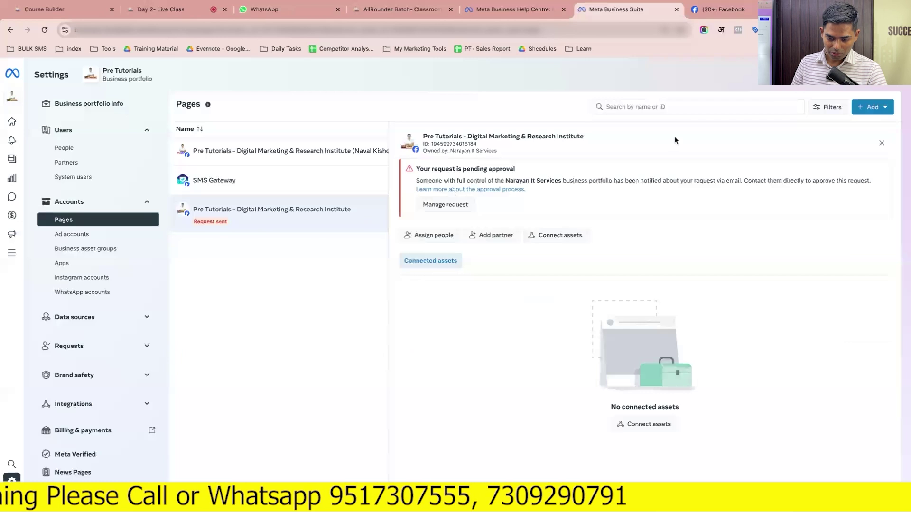
left_click(880, 144)
left_click(861, 215)
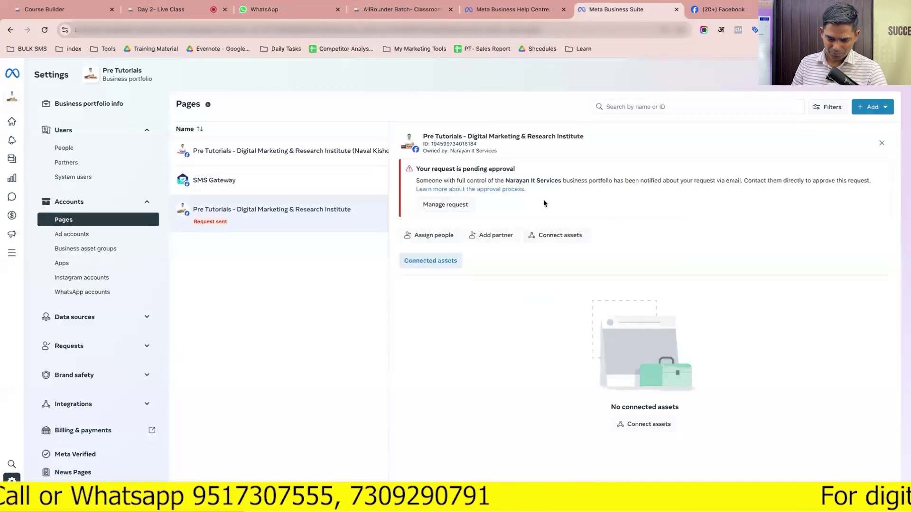
left_click(881, 143)
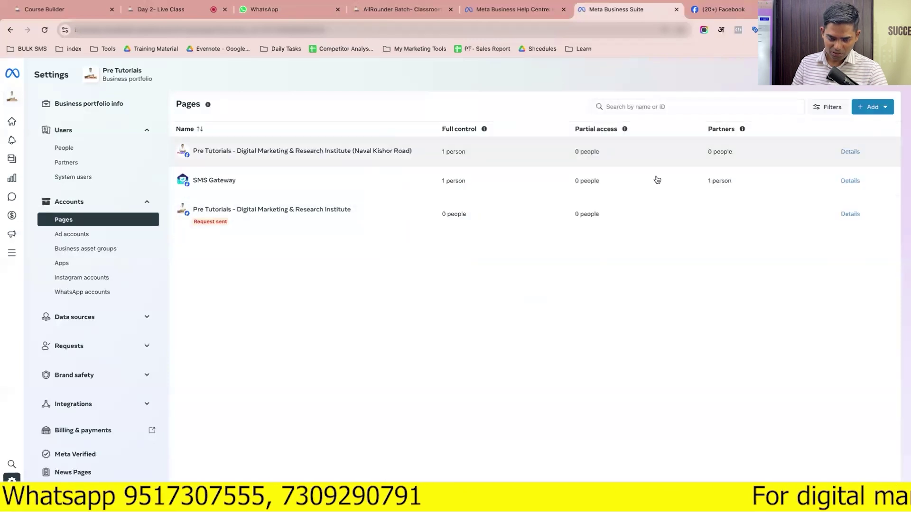
left_click(485, 216)
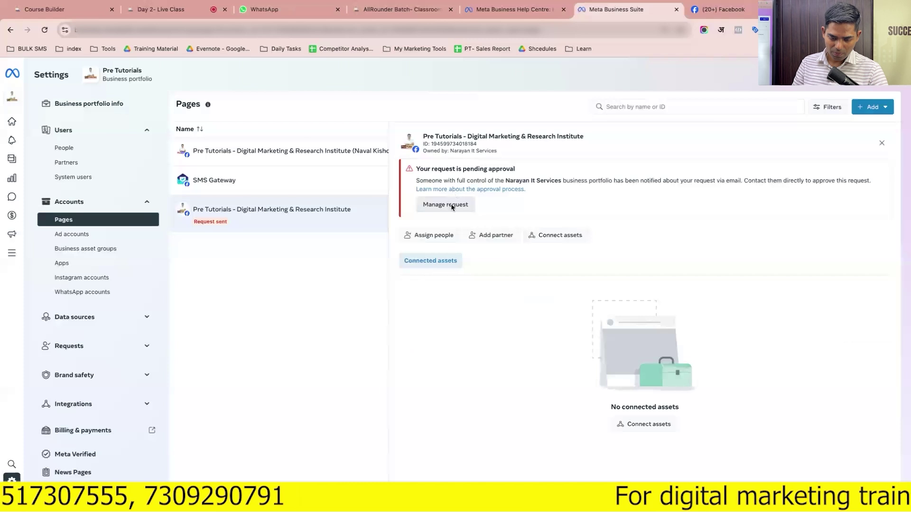
left_click(451, 207)
left_click(505, 224)
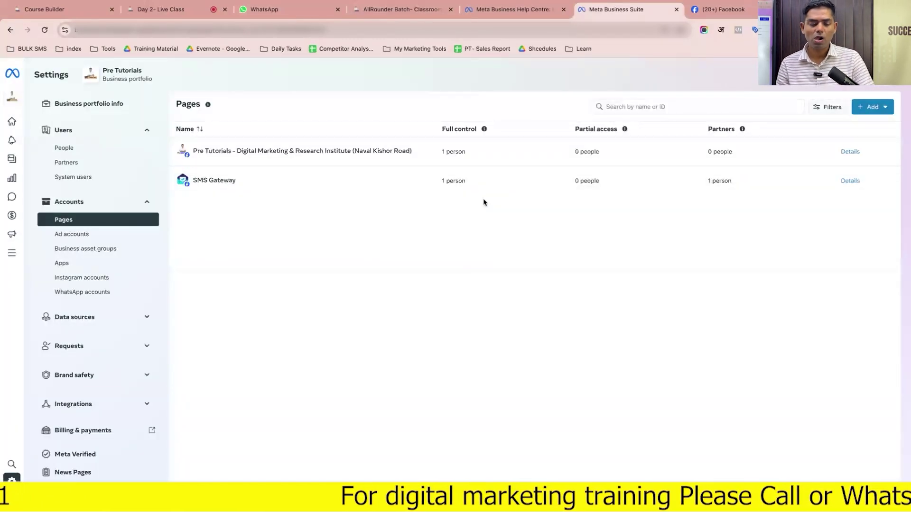
left_click(382, 154)
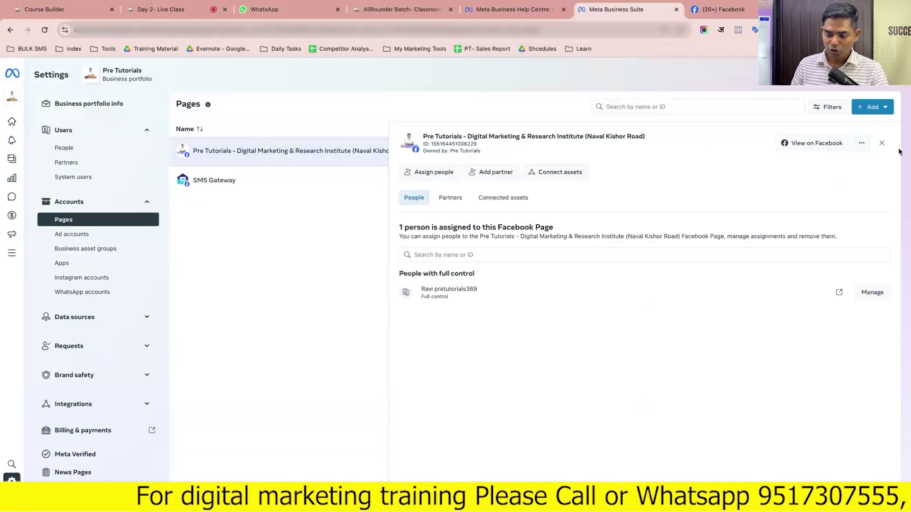
Check the portfolio's People list, then return to Pages for the Naval Kishor Road Page
left_click(881, 143)
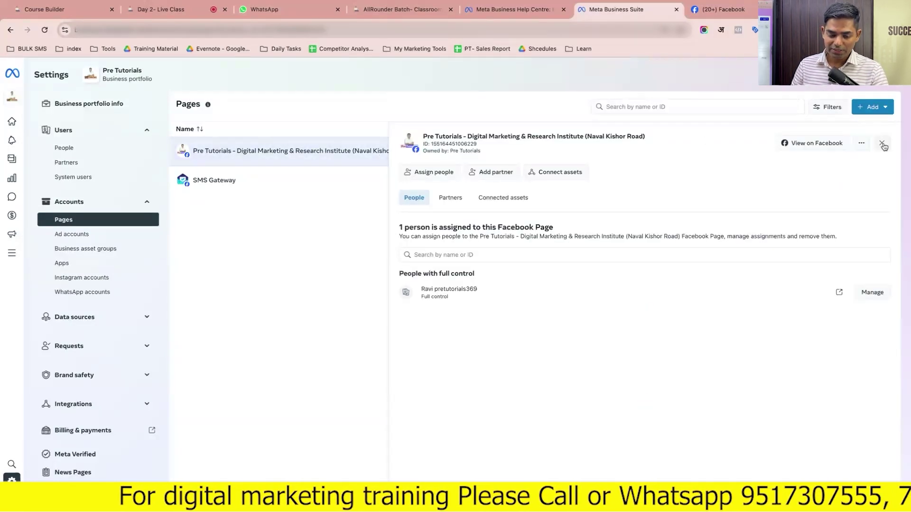
left_click(56, 149)
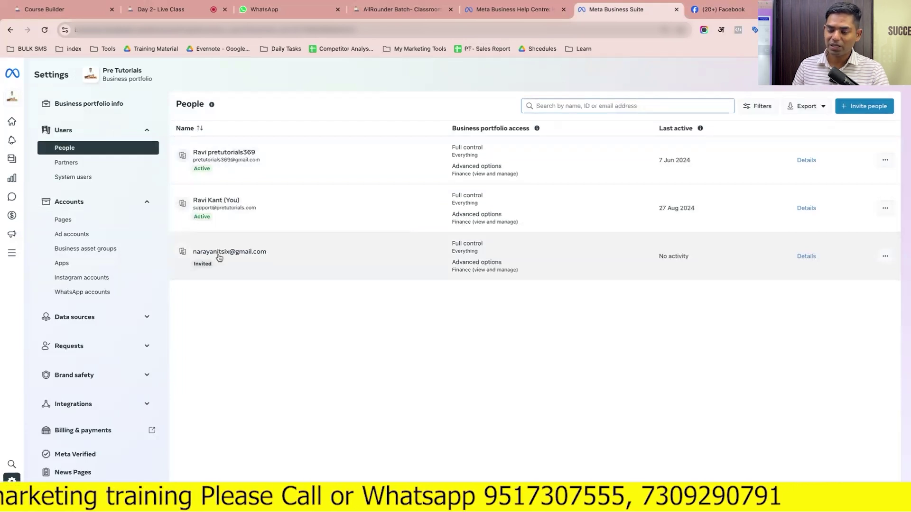
left_click(82, 220)
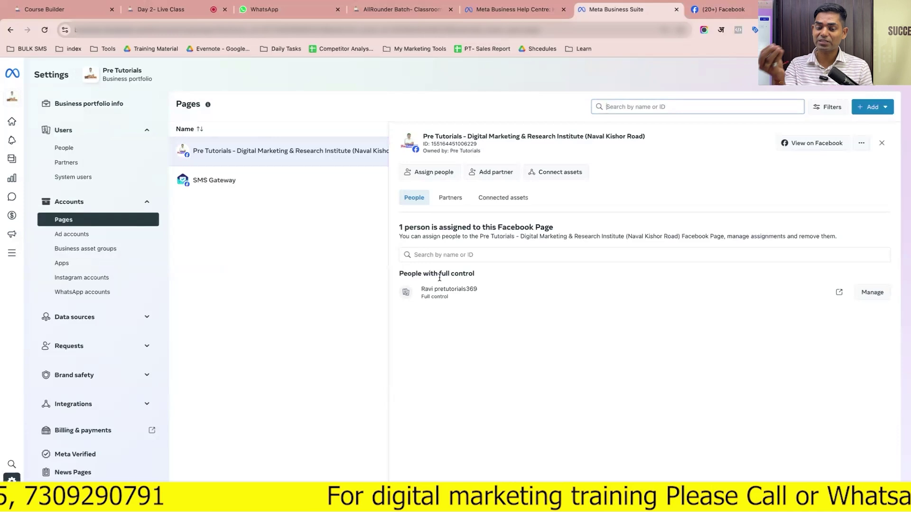
left_click(751, 14)
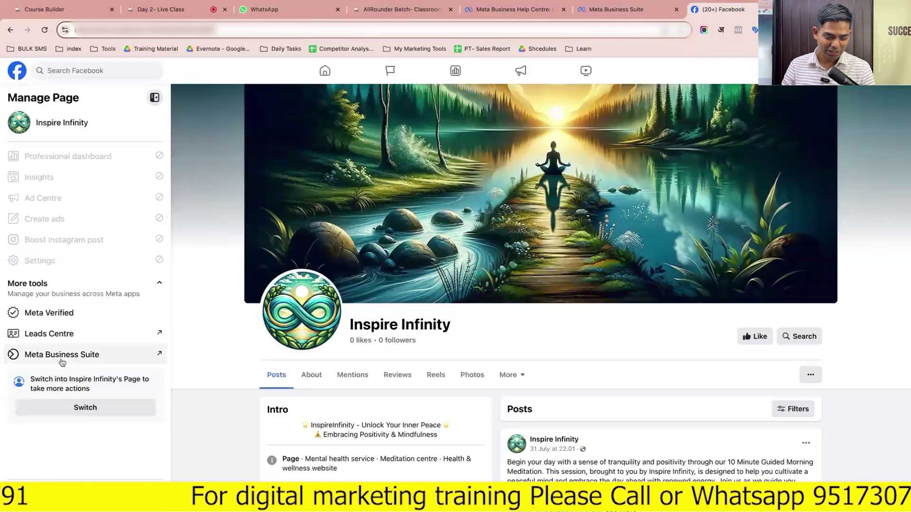
Open the Pre Tutorials Page's access settings through its Professional dashboard
left_click(392, 72)
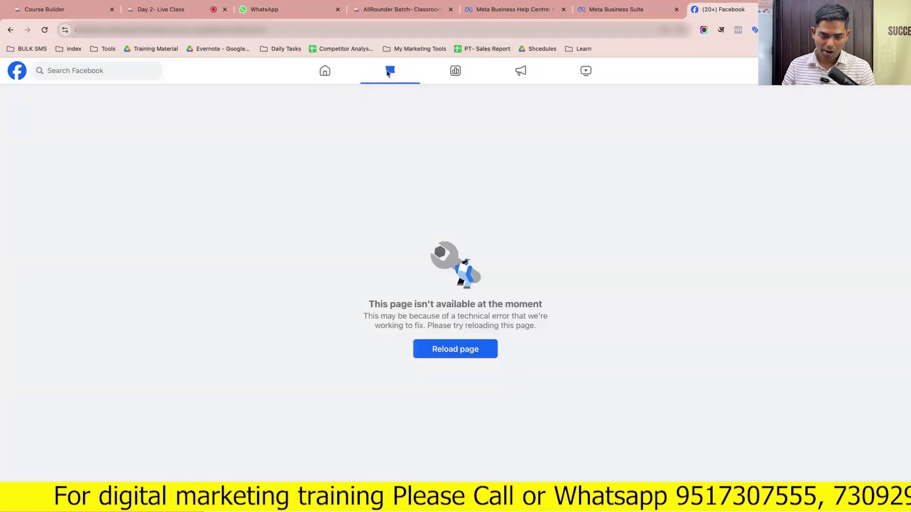
left_click(325, 72)
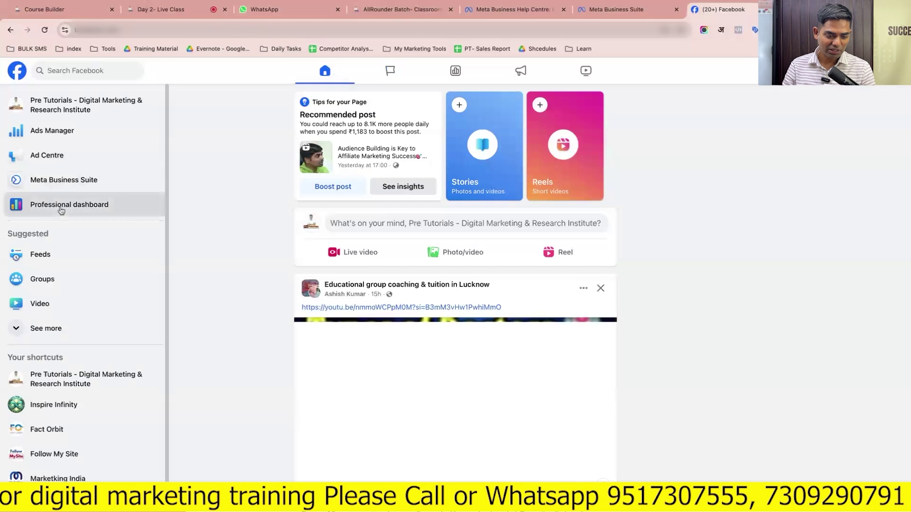
left_click(62, 211)
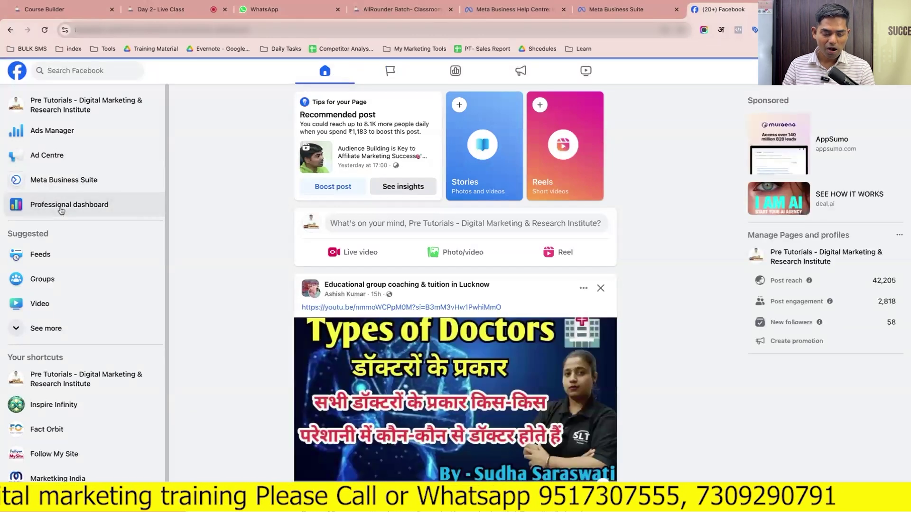
scroll(69, 394, "down", 2)
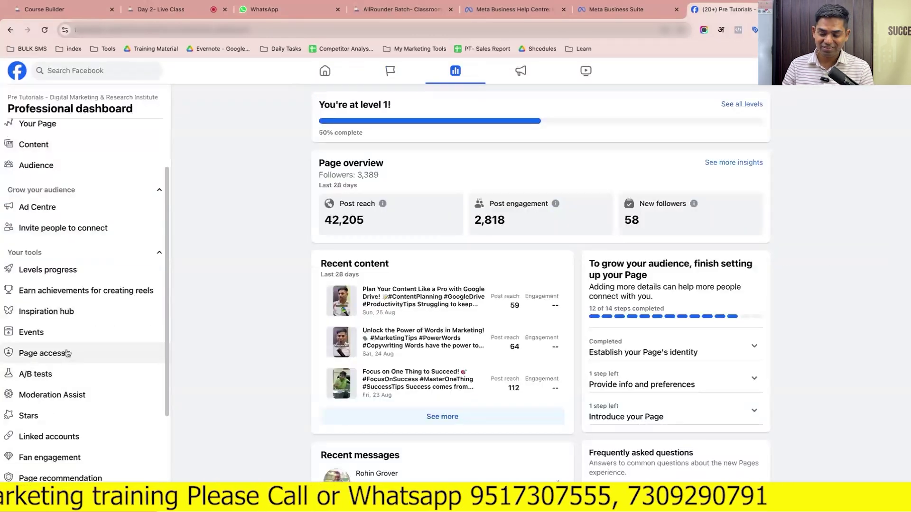
left_click(68, 352)
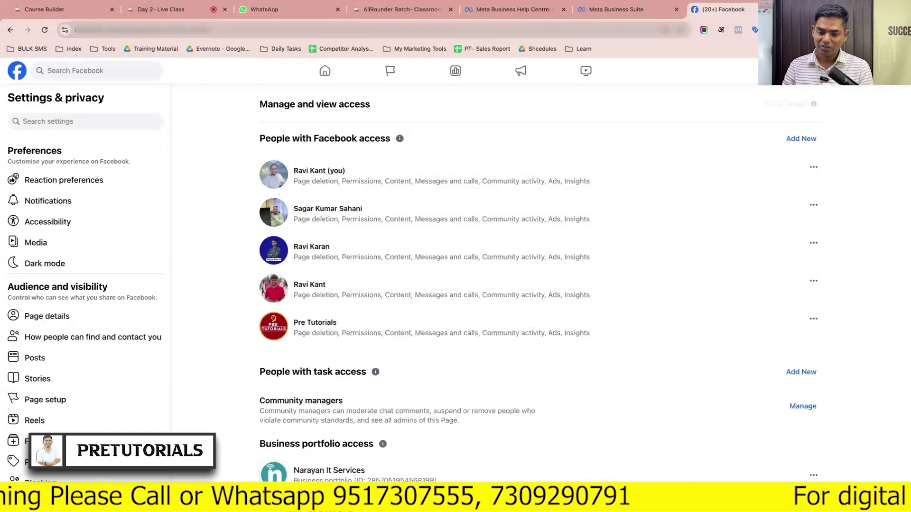
left_click(517, 14)
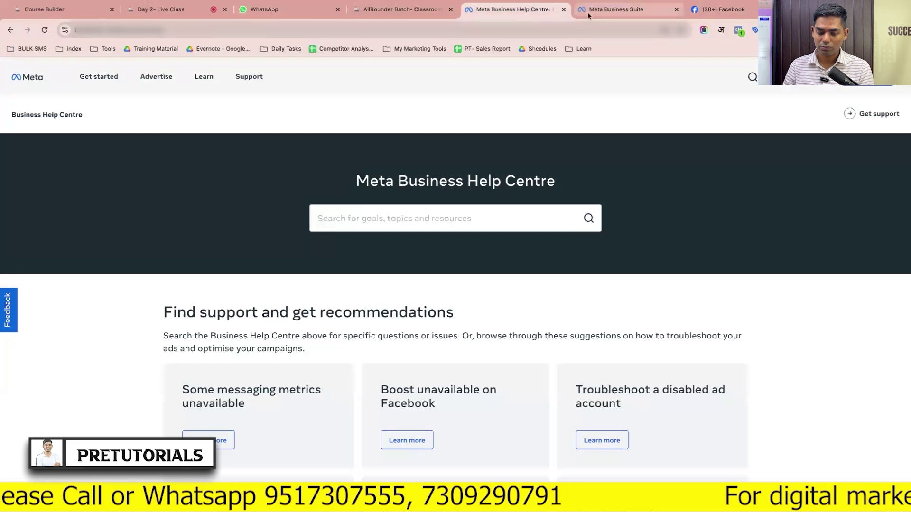
Search the Naval Kishor Road Page's assigned people by a person's name, then clear it
left_click(588, 16)
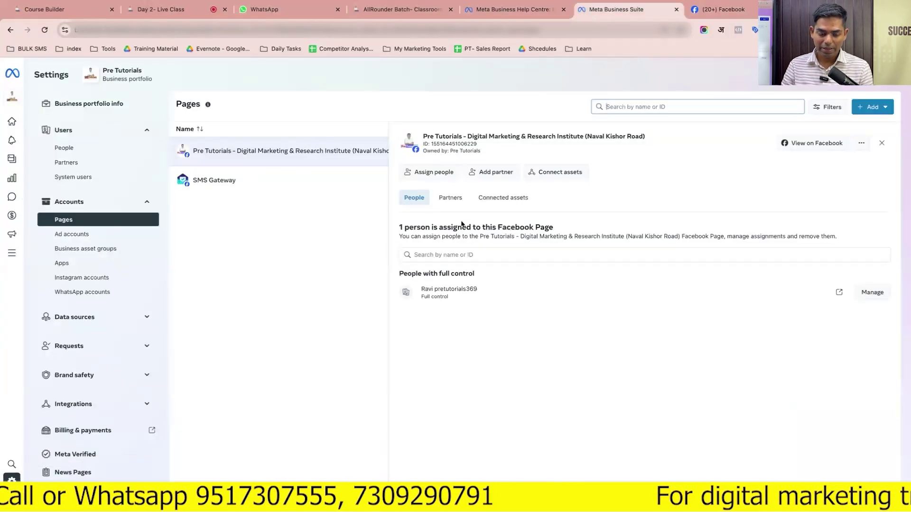
left_click(449, 256)
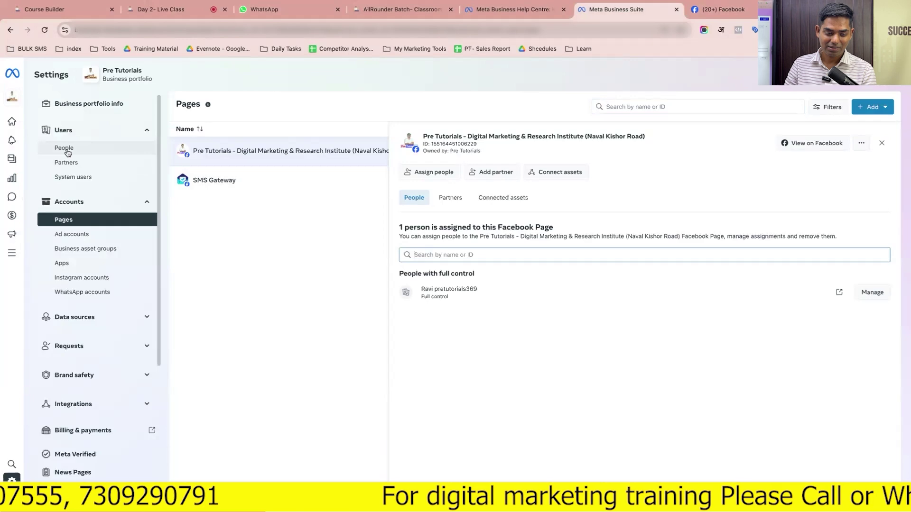
left_click(65, 149)
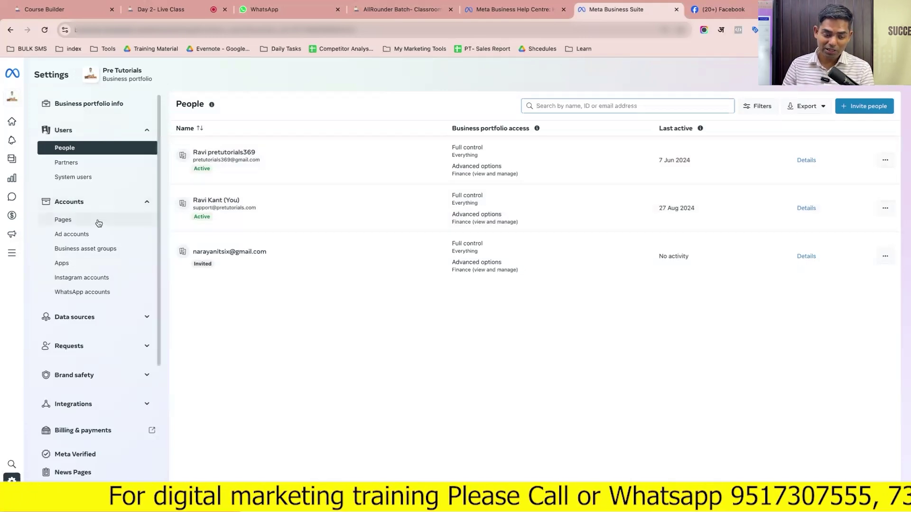
left_click(98, 221)
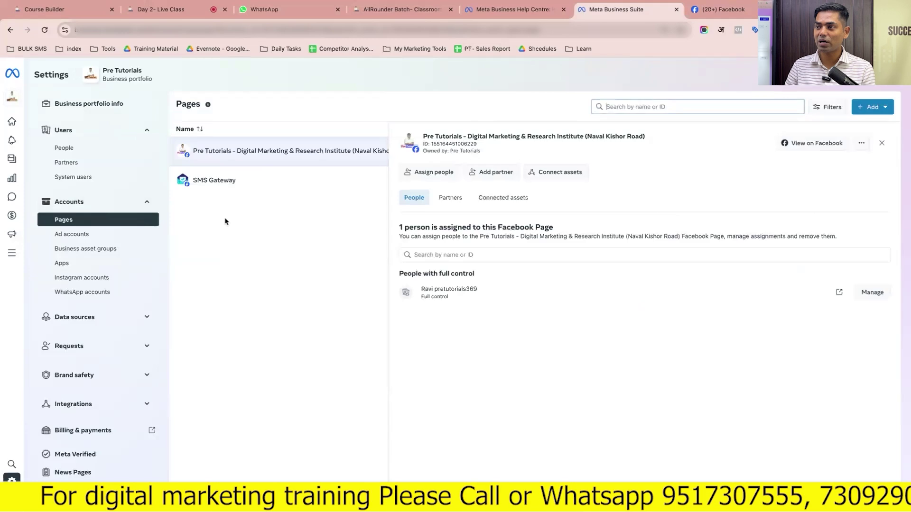
left_click(448, 256)
type("ravi")
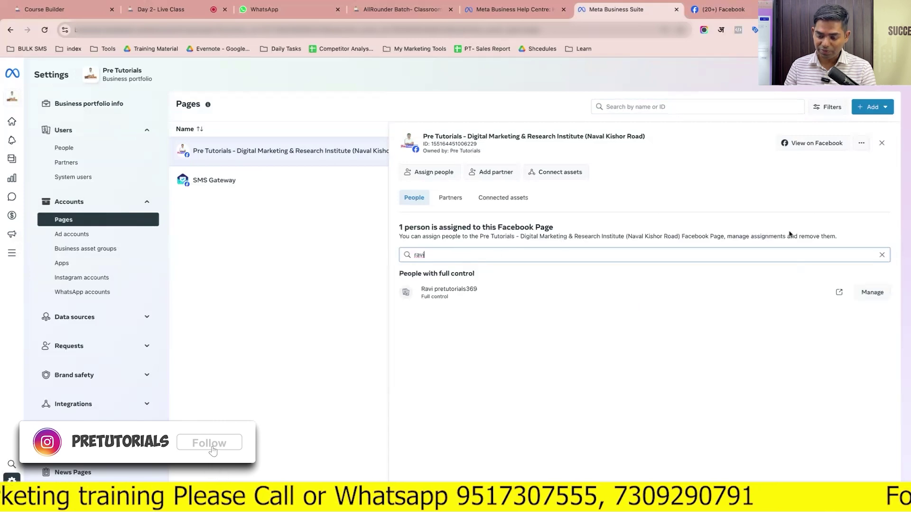
left_click(882, 255)
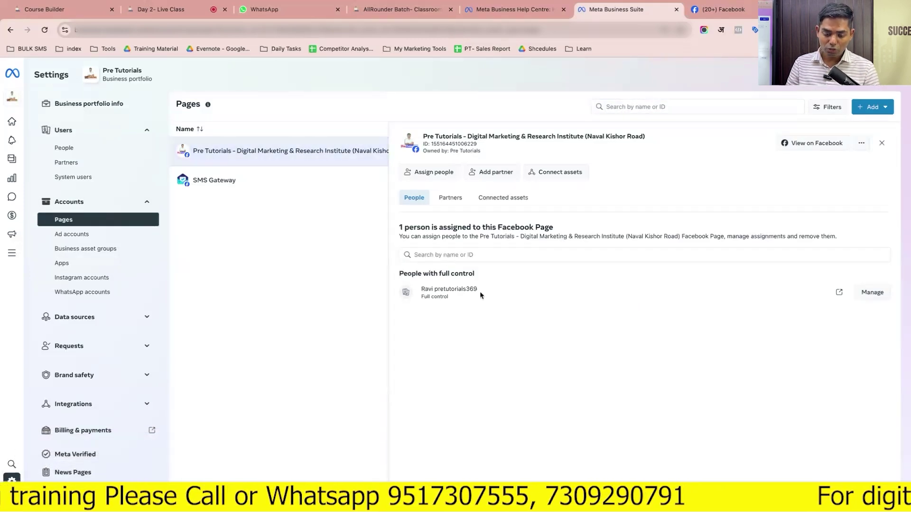
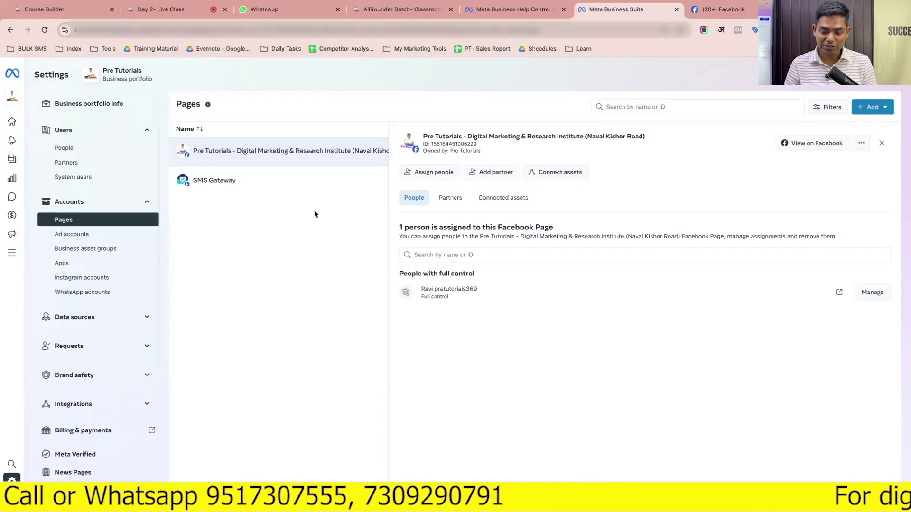
Open the Pre Tutorials Page's add-people dialog, close it, and select the assigned person's name
left_click(430, 171)
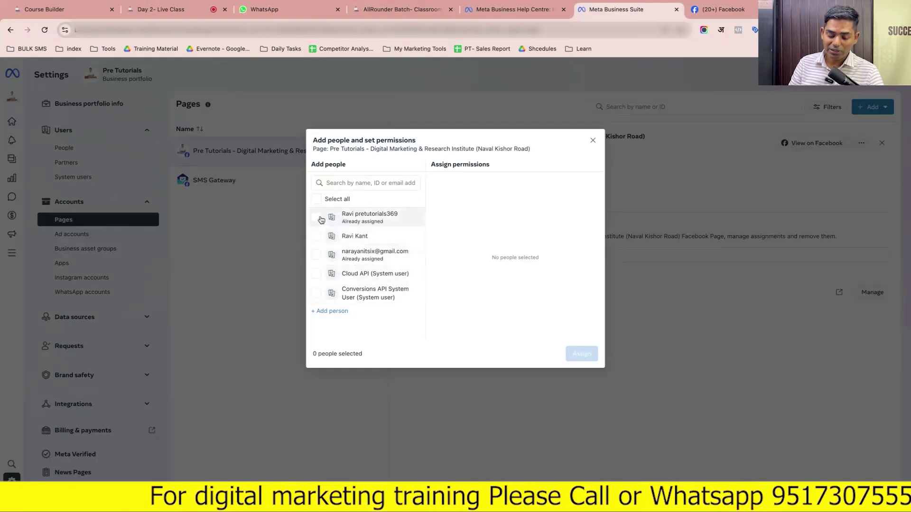
left_click(592, 141)
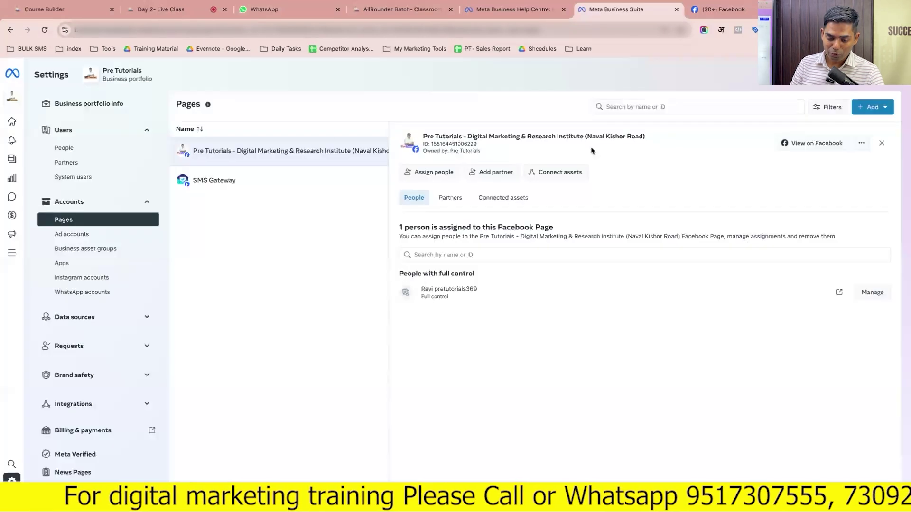
triple_click(445, 289)
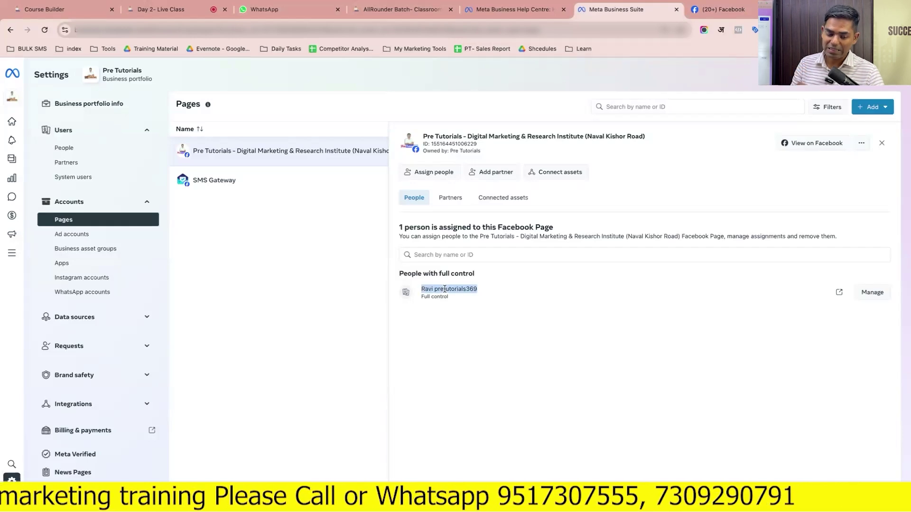
Assign your own account to the Page with Everything full control, then view the People list
left_click(425, 172)
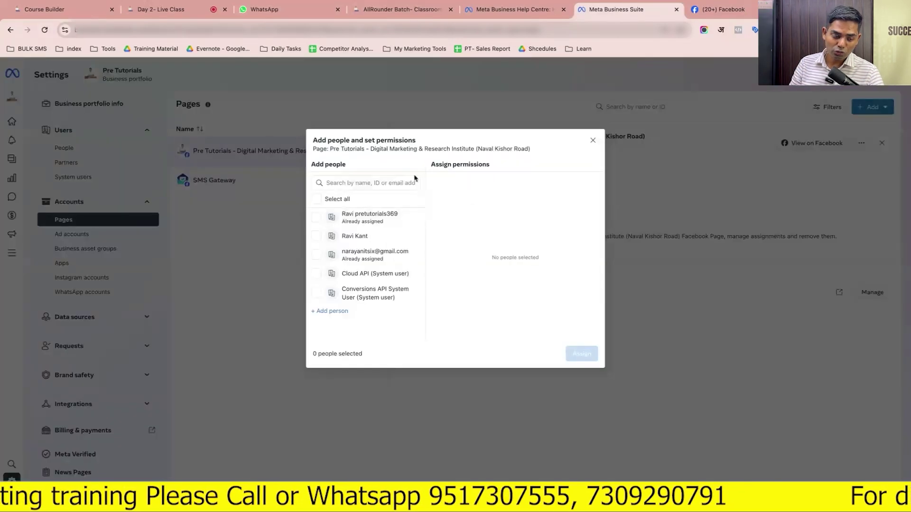
left_click(317, 238)
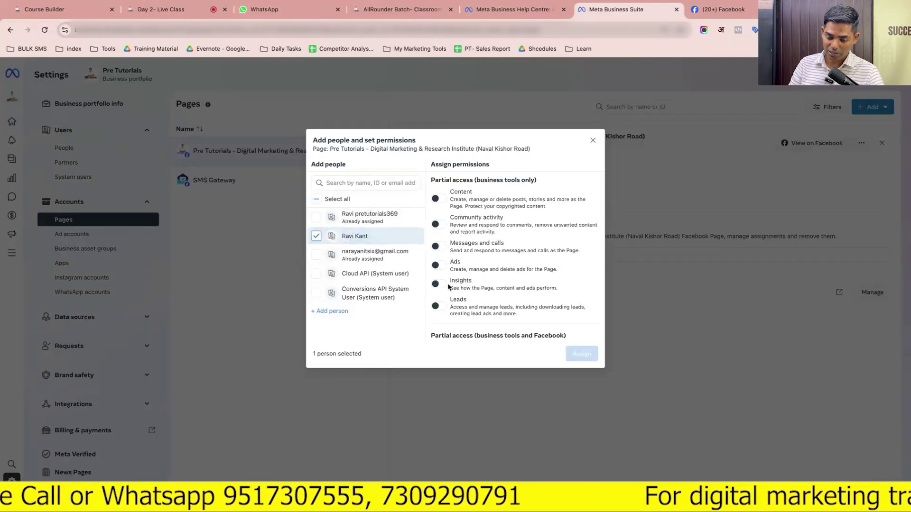
scroll(451, 289, "down", 3)
left_click(440, 321)
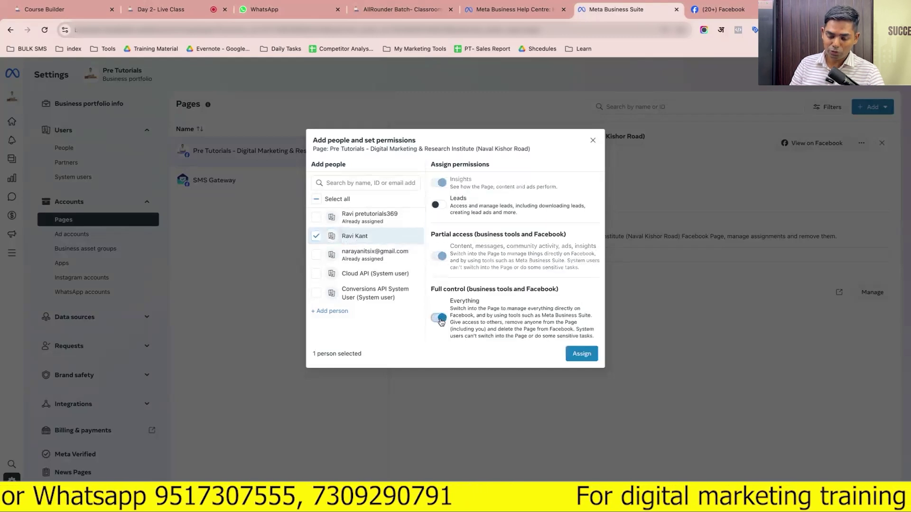
left_click(587, 353)
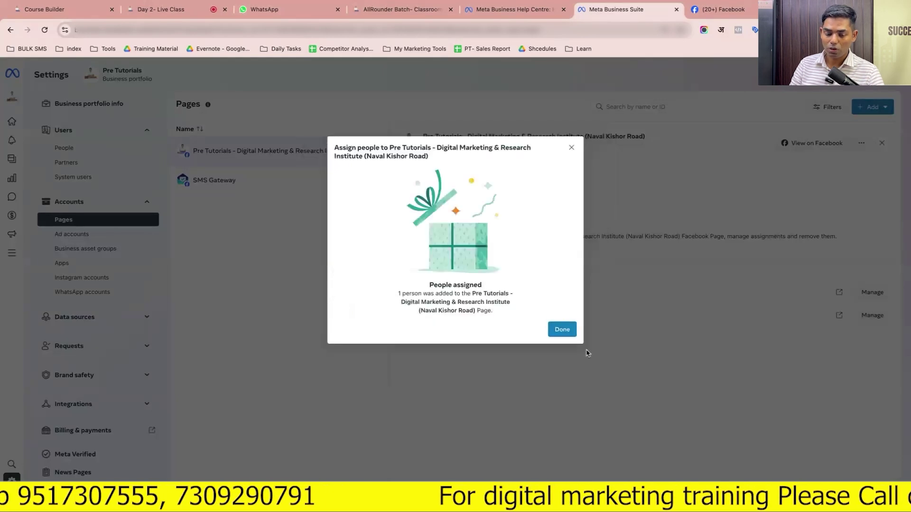
left_click(561, 327)
left_click(63, 147)
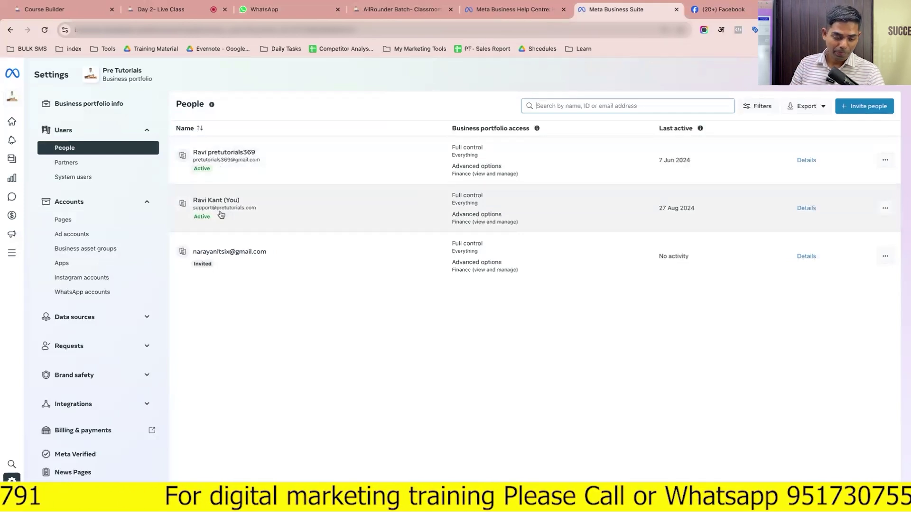
Revisit the current portfolio's Pages and People lists
left_click(71, 220)
left_click(258, 158)
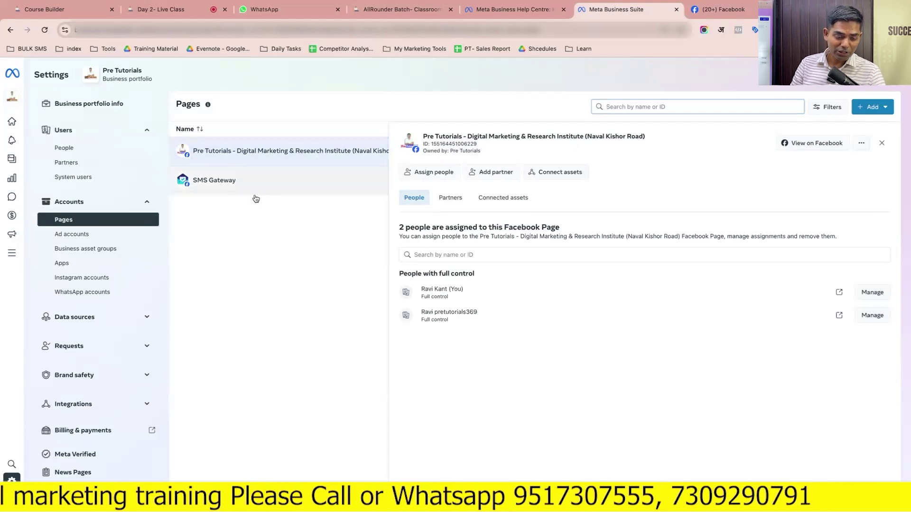
left_click(98, 147)
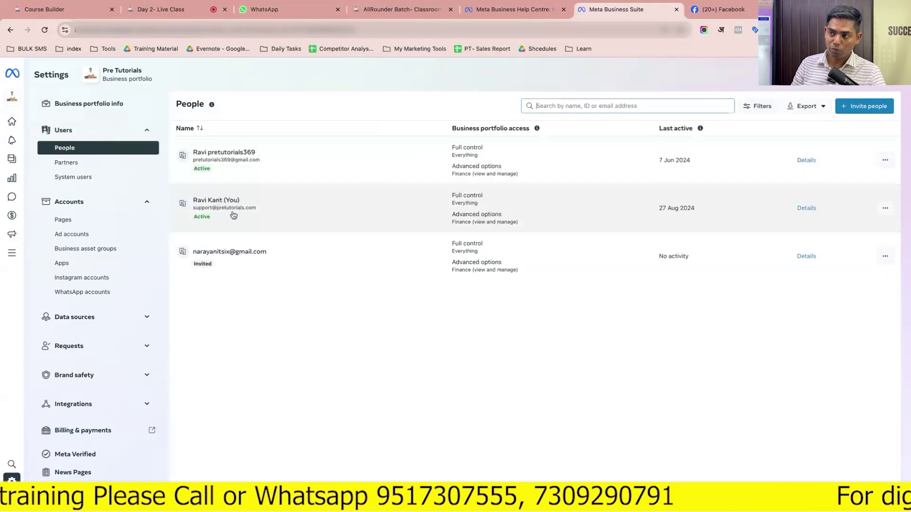
In the Trendingcart portfolio window, reload Settings and review its People, access details and Pages
key("ctrl+Right")
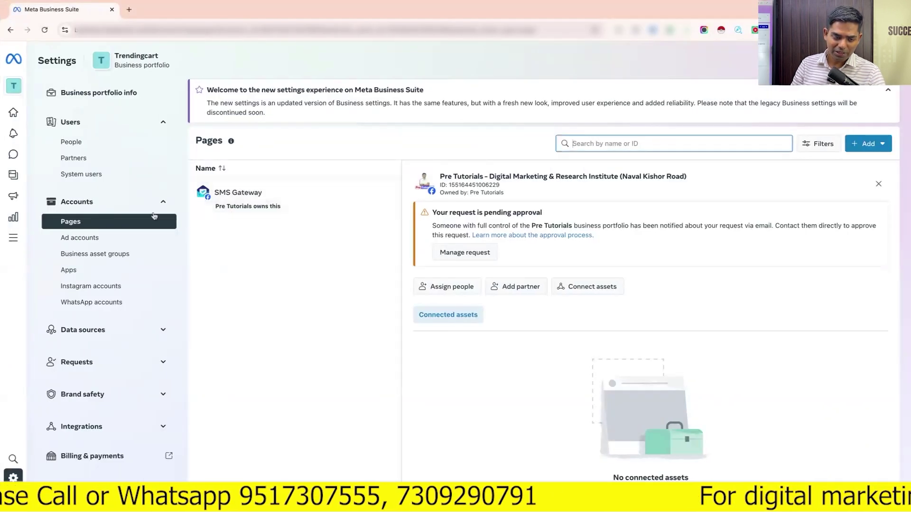
left_click(44, 30)
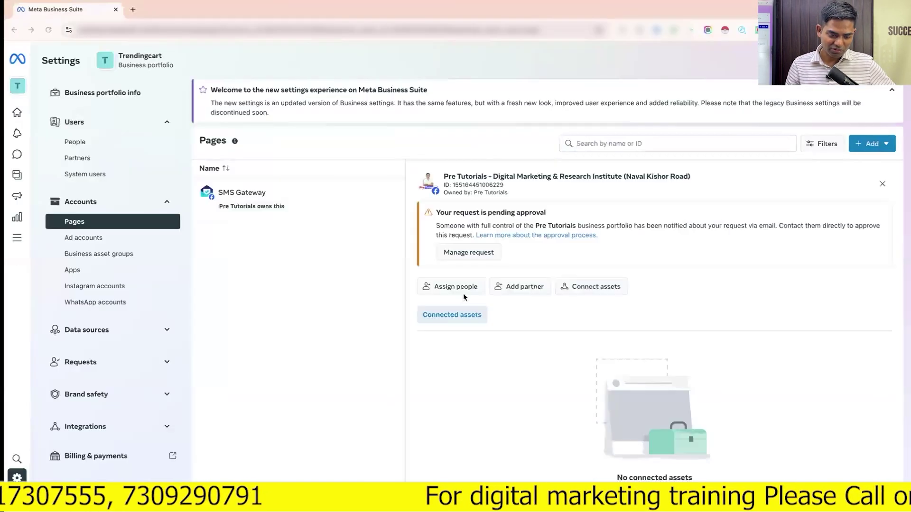
left_click(95, 142)
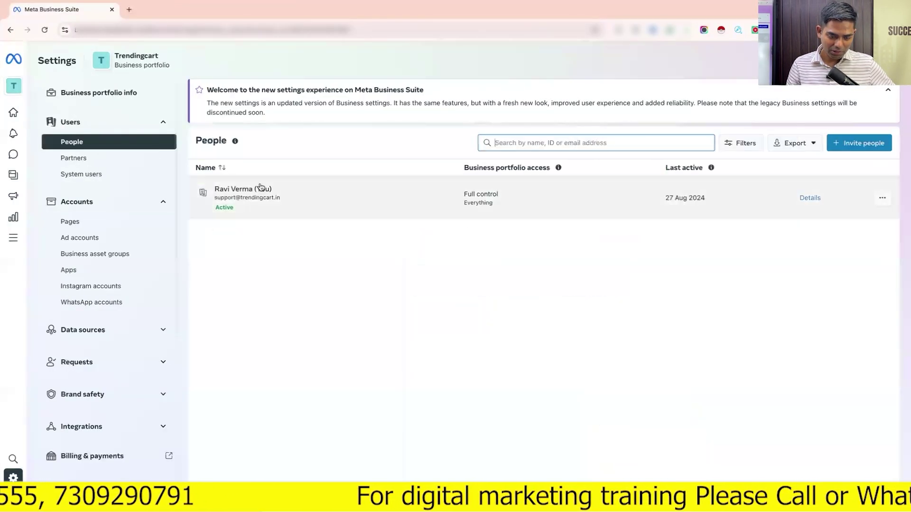
left_click(272, 205)
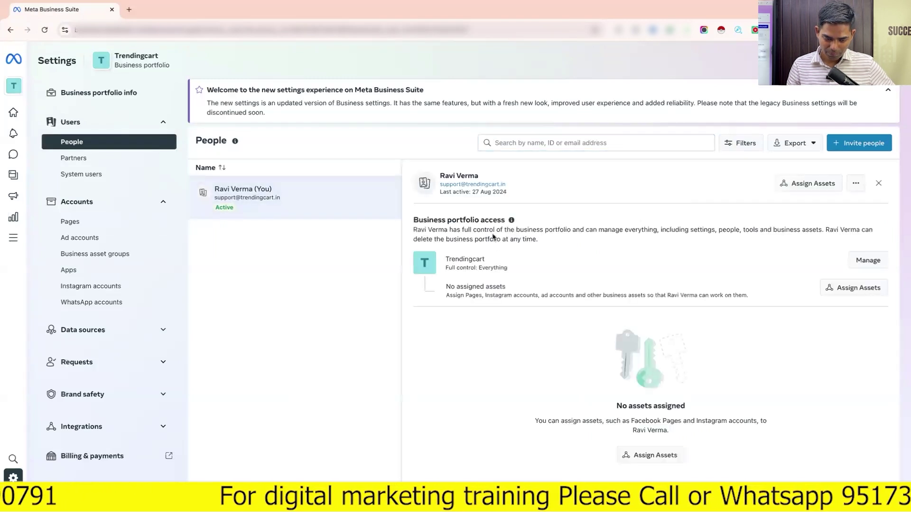
left_click(94, 219)
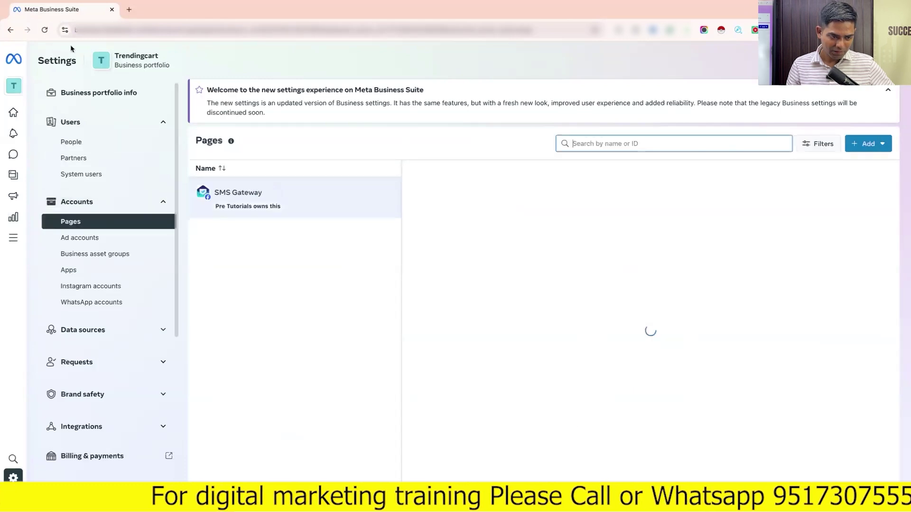
Load facebook.com in a new browser tab
left_click(129, 9)
type("fa")
key("Return")
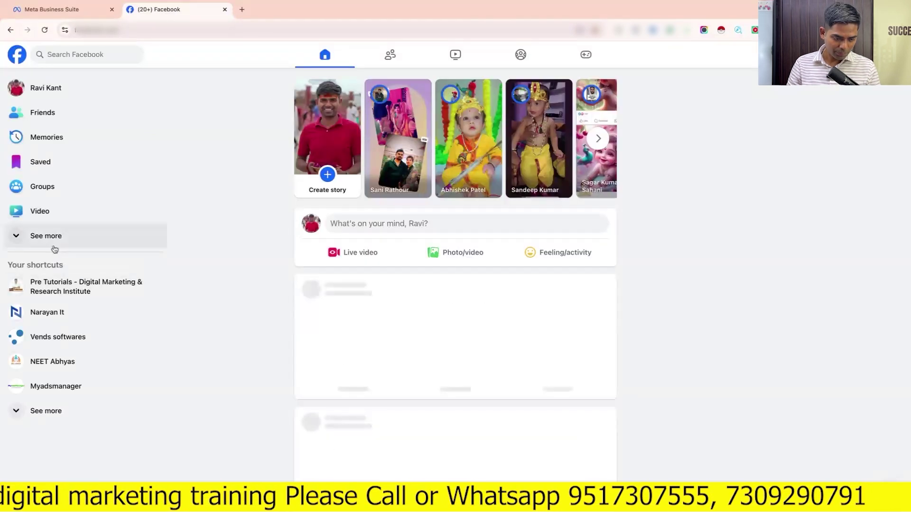
On Facebook, browse the Pages you manage via See more, then return to Meta Business Suite
left_click(55, 243)
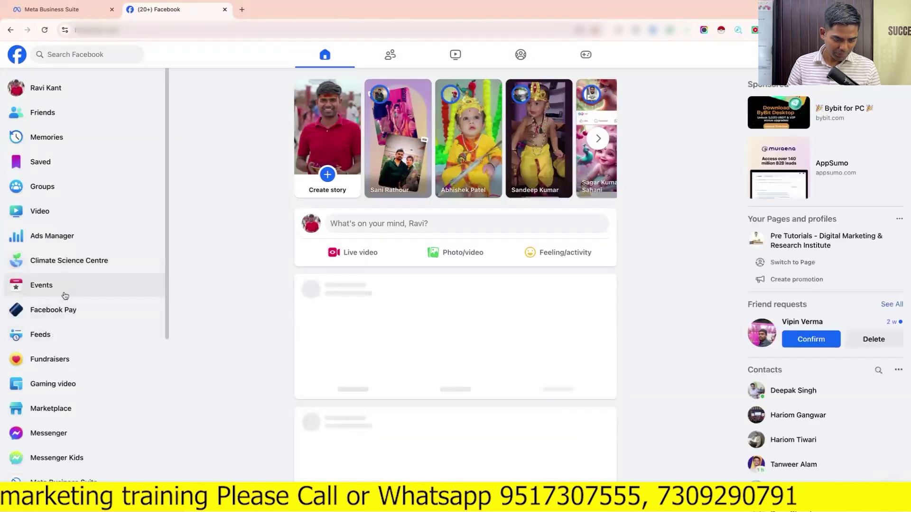
scroll(65, 296, "down", 4)
left_click(48, 341)
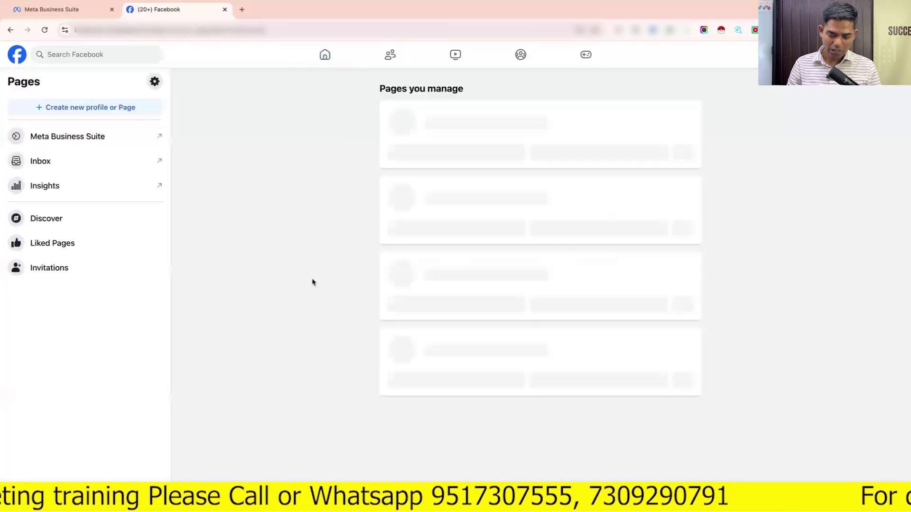
scroll(459, 419, "down", 3)
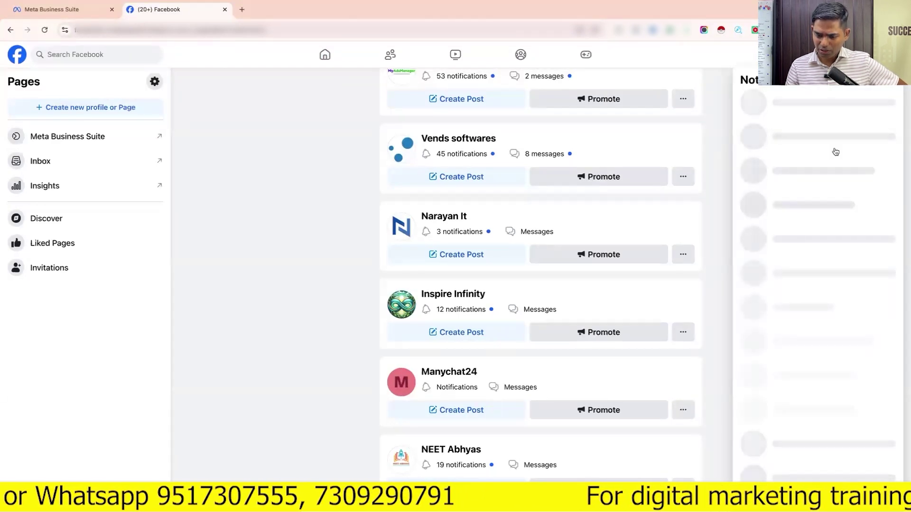
left_click(723, 180)
key("ctrl+Left")
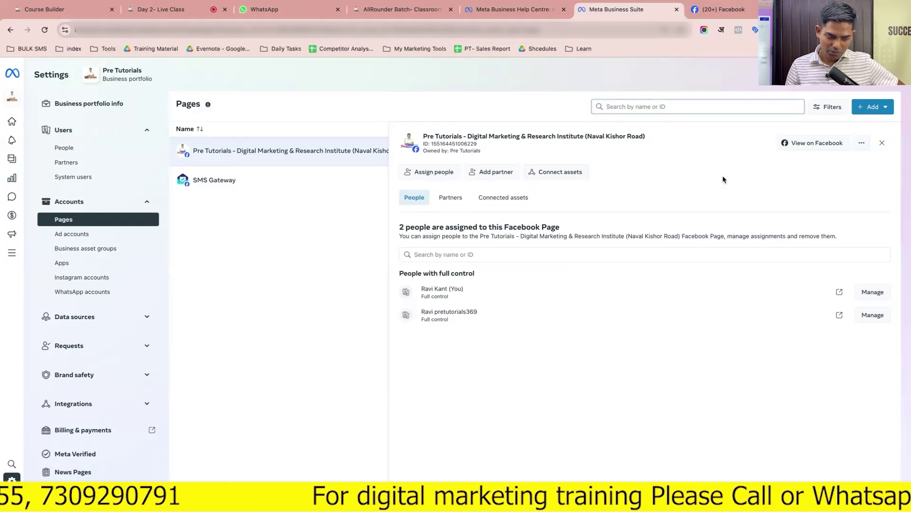
Bring the Business Suite tab forward and review the Trendingcart portfolio's People and Pages
left_click(113, 151)
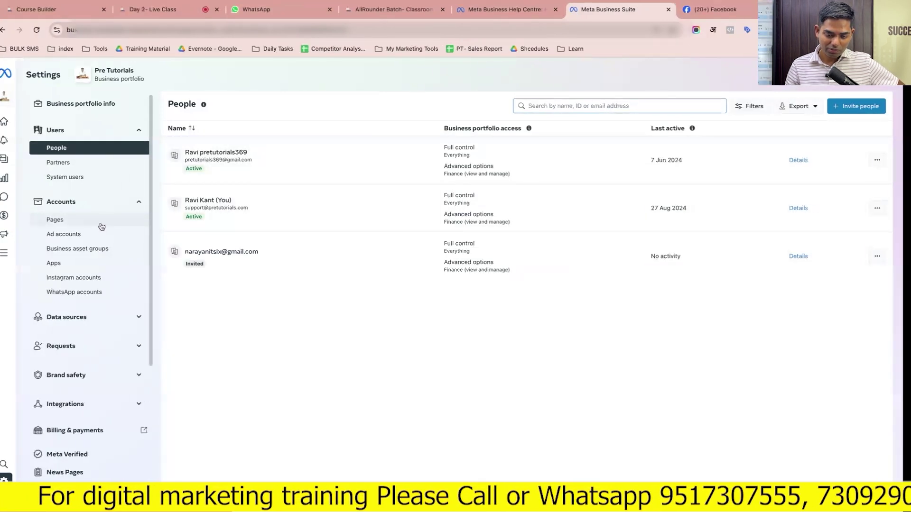
key("alt+Tab")
key("ctrl+Tab")
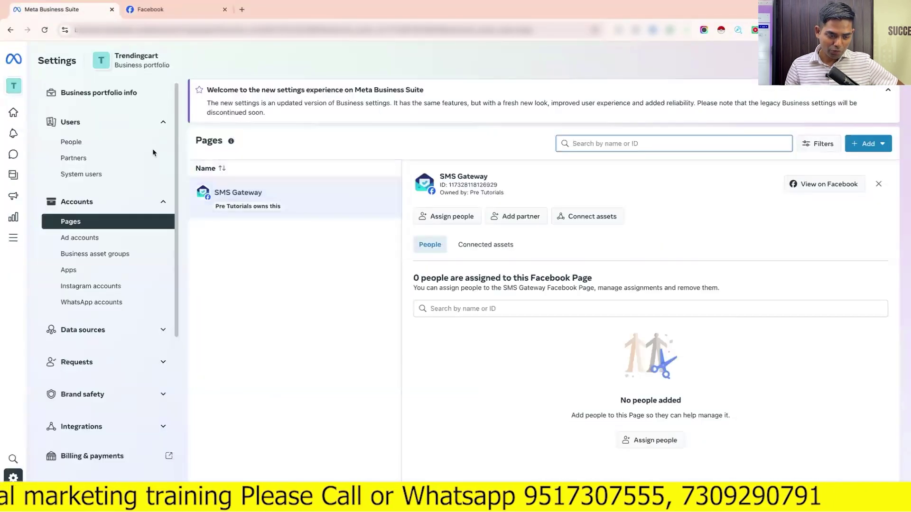
left_click(100, 145)
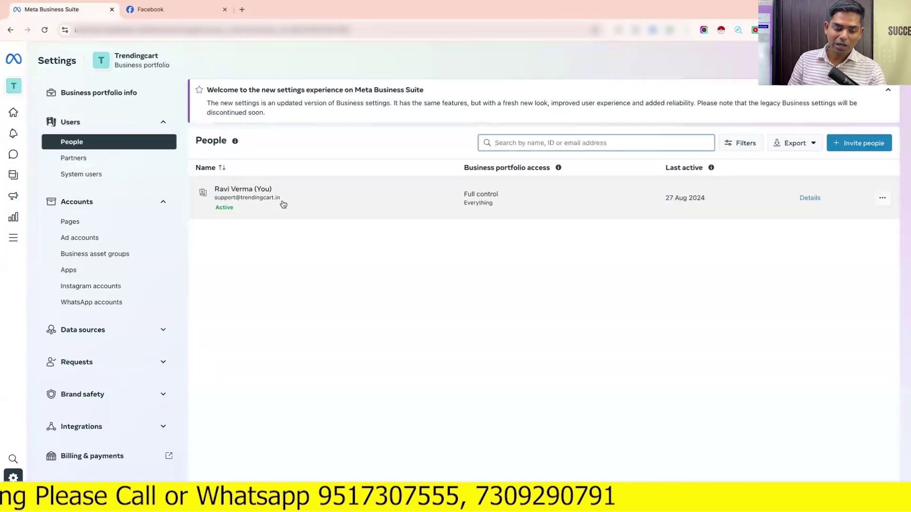
mouse_move(23, 87)
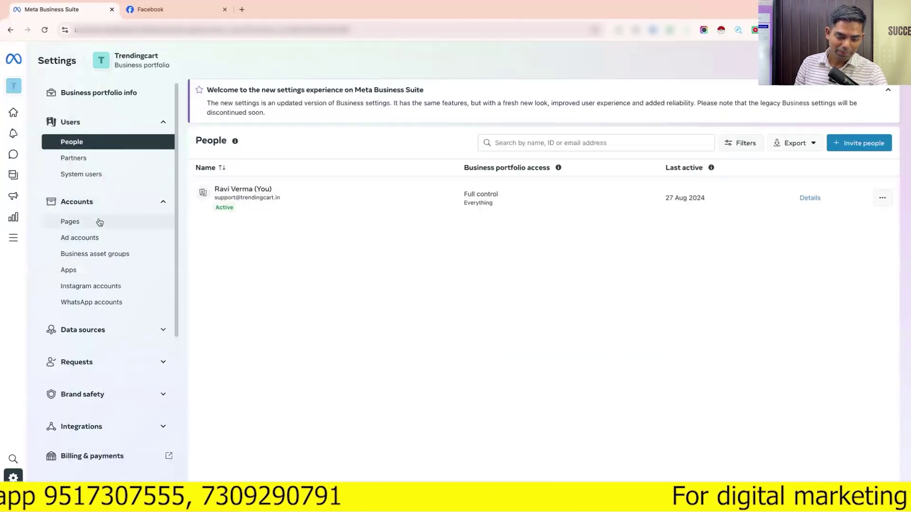
left_click(95, 220)
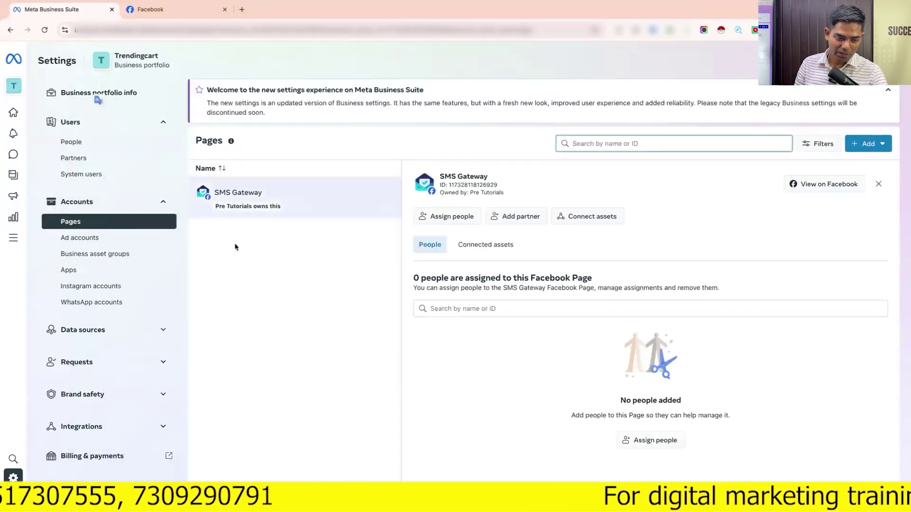
Switch to another business portfolio and open the first Page in its Pages list
left_click(17, 85)
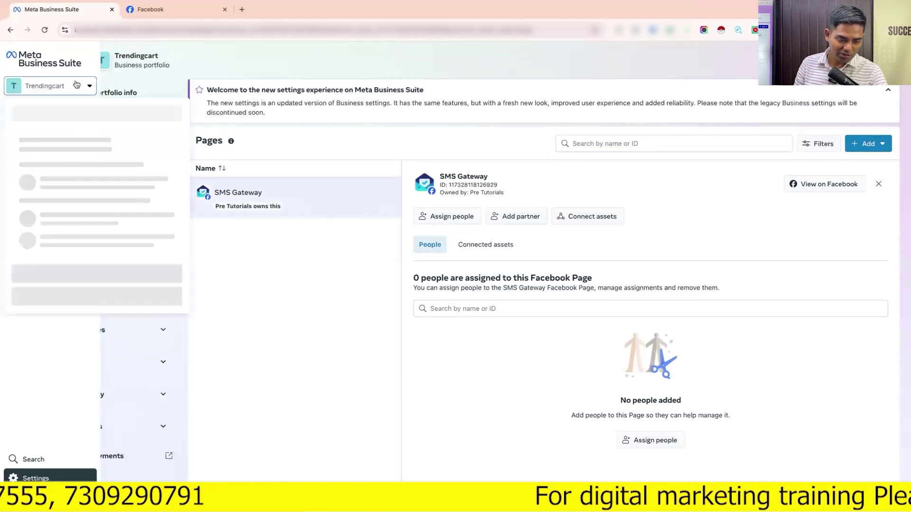
scroll(142, 206, "down", 1)
scroll(141, 206, "down", 1)
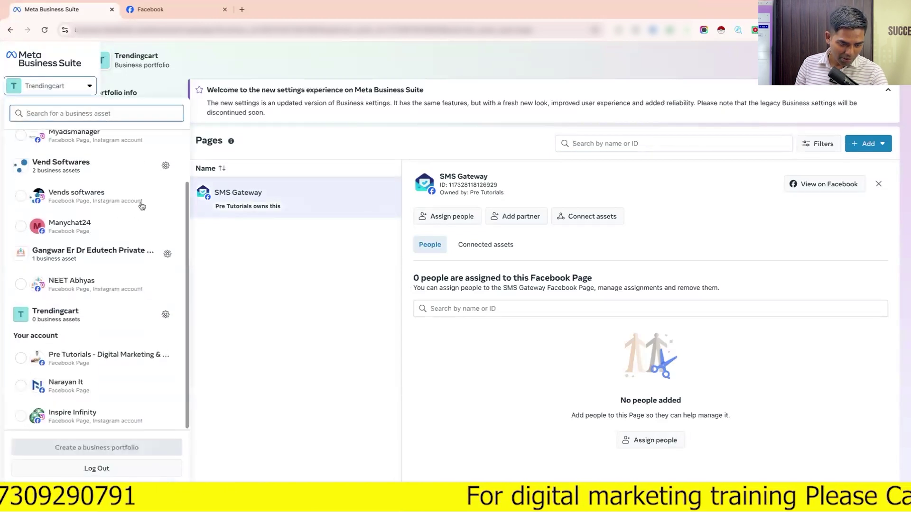
left_click(165, 167)
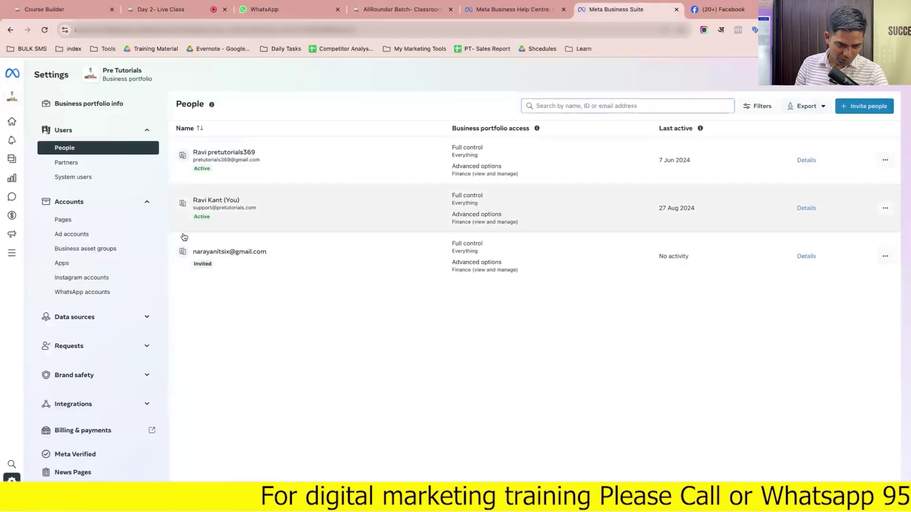
left_click(113, 221)
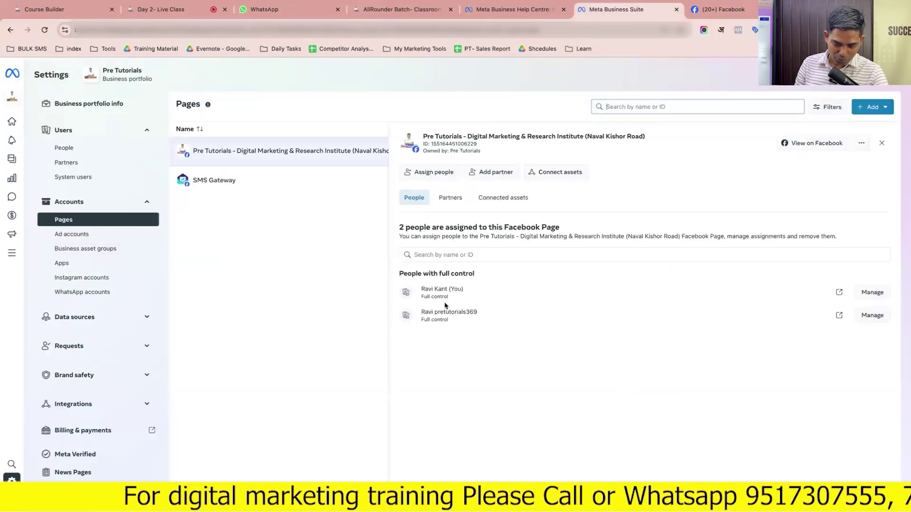
left_click(461, 290)
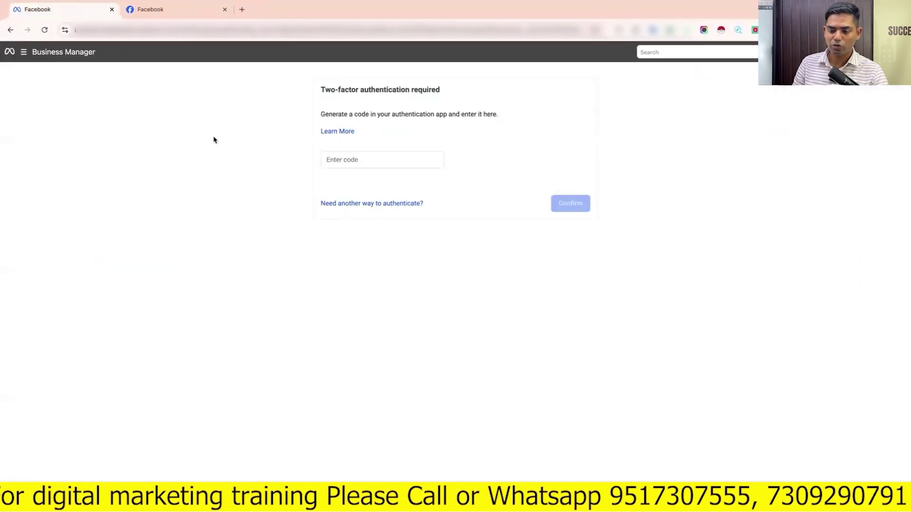
key("ctrl+Left")
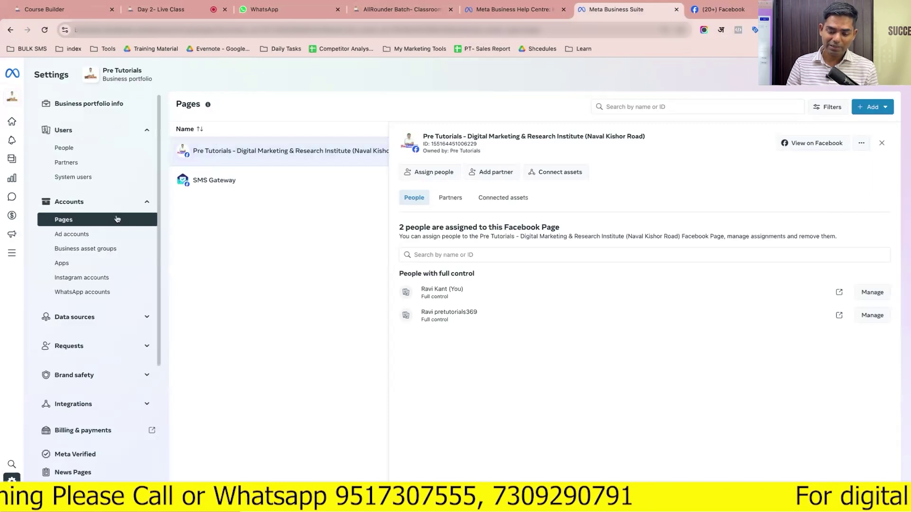
left_click(446, 255)
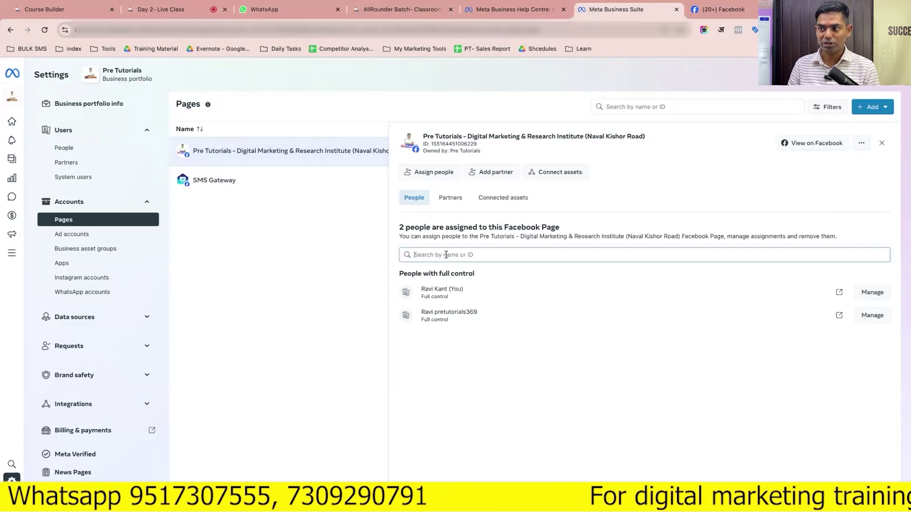
left_click(63, 149)
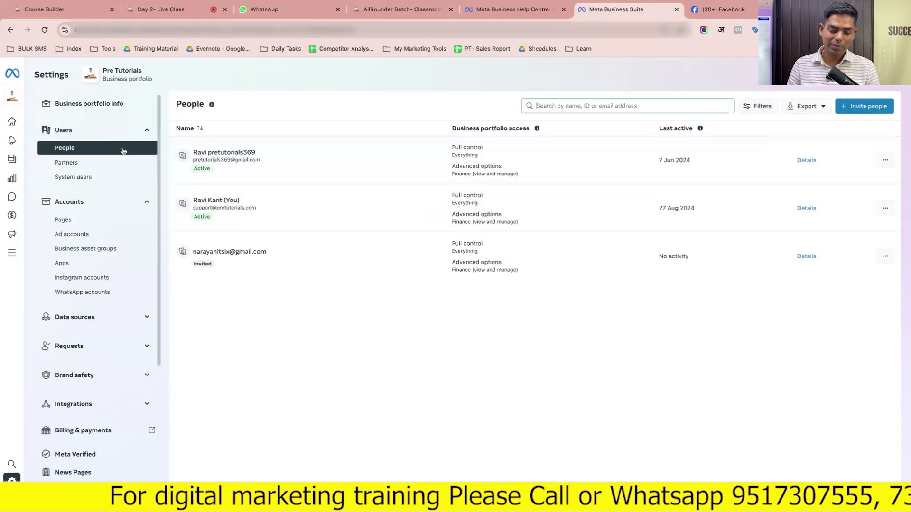
left_click(78, 225)
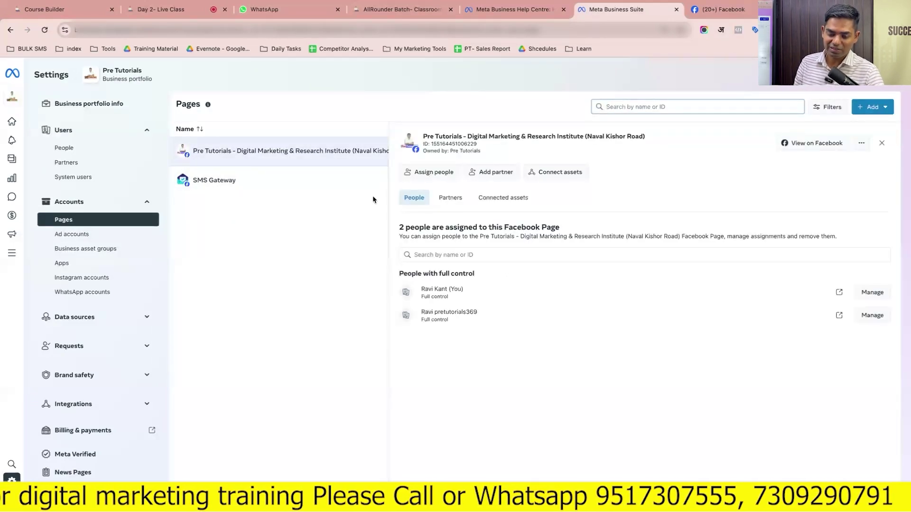
Check the Page's Partners and Connected assets, try connecting an Instagram account, then cancel
left_click(452, 200)
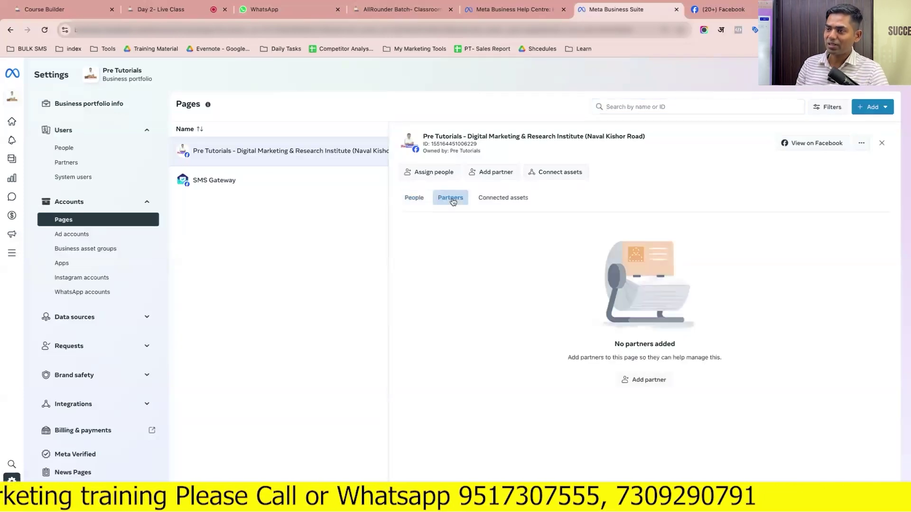
left_click(507, 202)
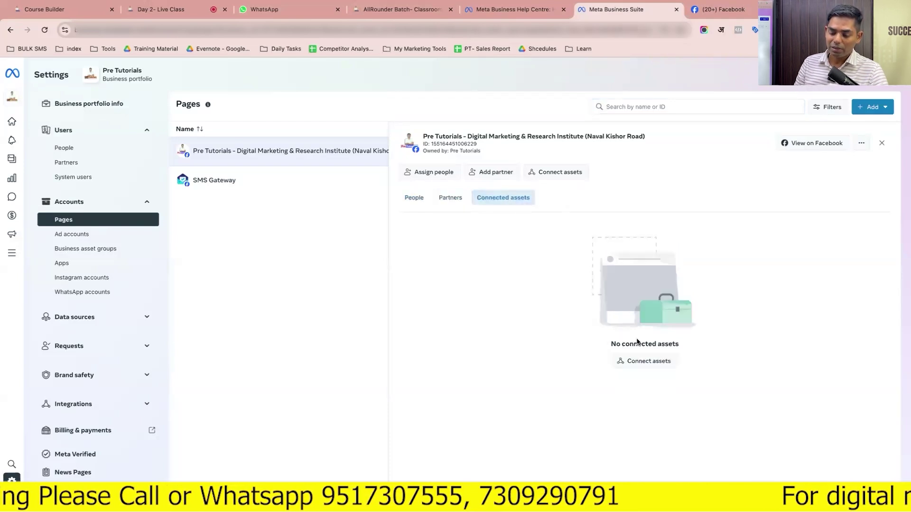
left_click(650, 361)
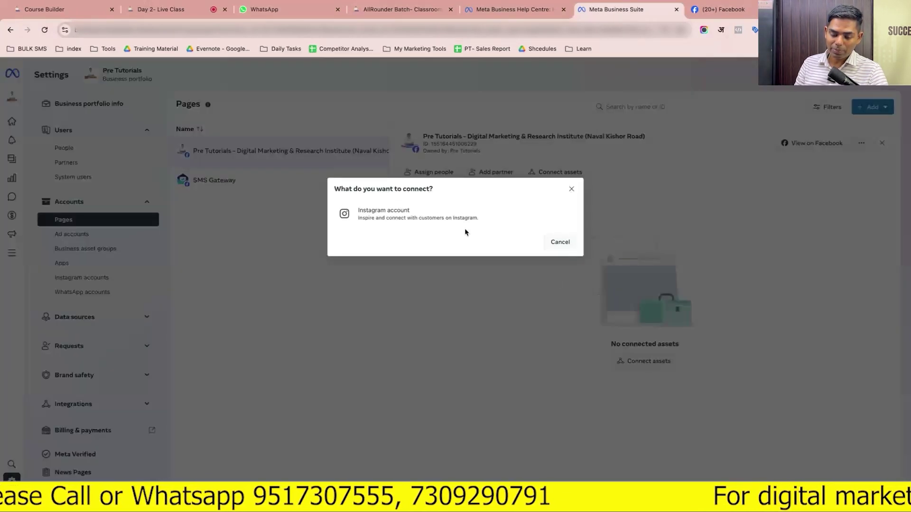
left_click(449, 216)
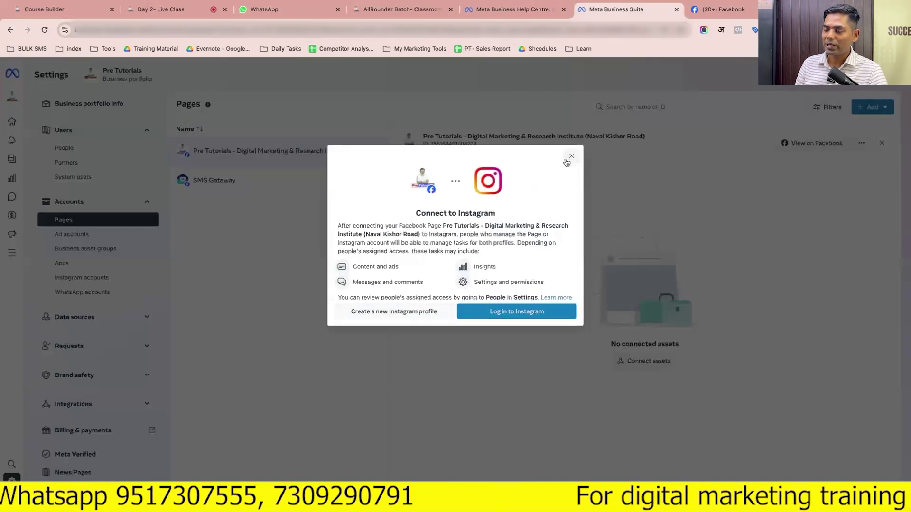
left_click(571, 156)
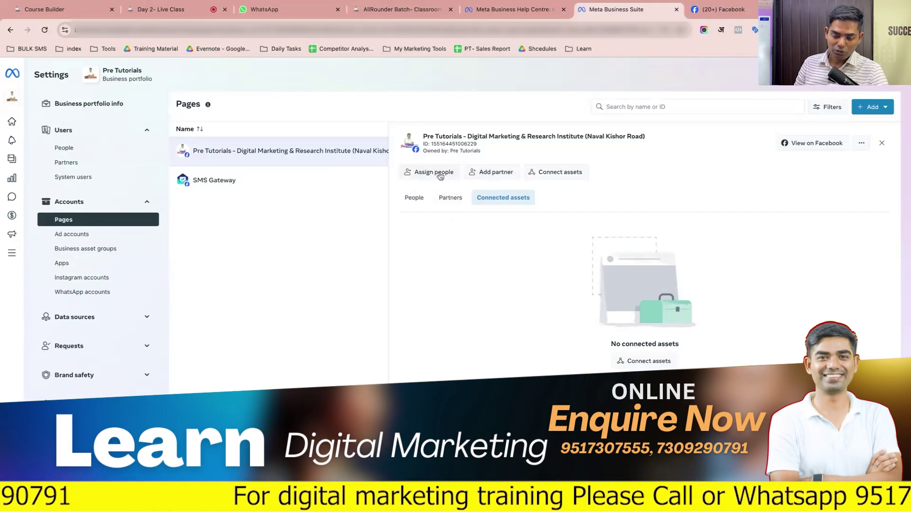
left_click(560, 174)
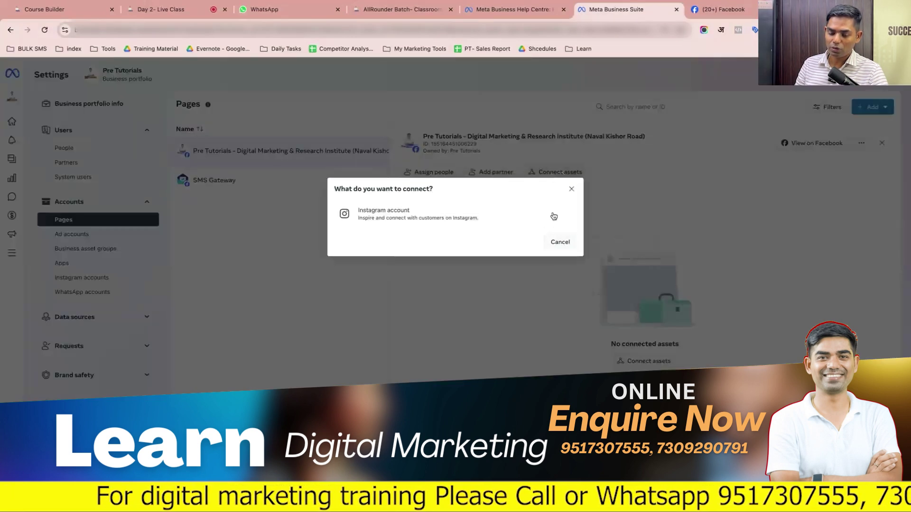
left_click(564, 241)
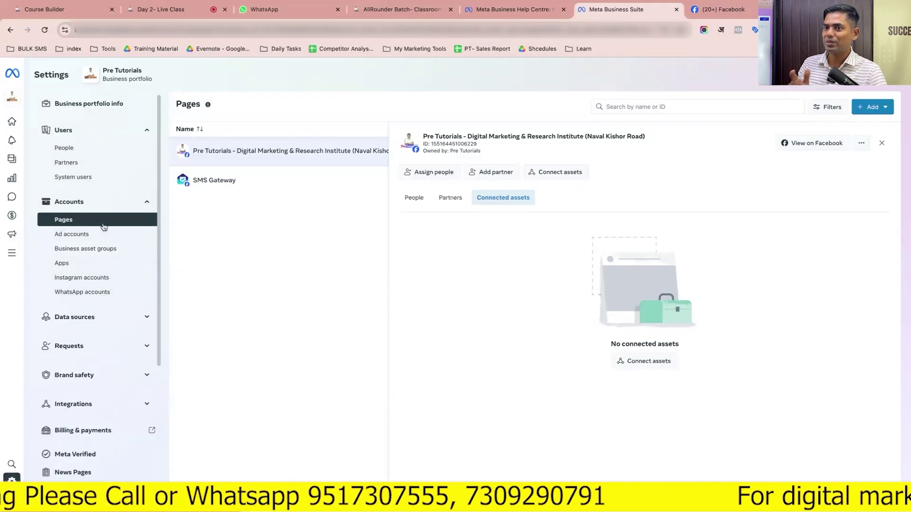
View the Pre Tutorials Page on Facebook, close it, and glance at the Page's extra actions menu
left_click(806, 149)
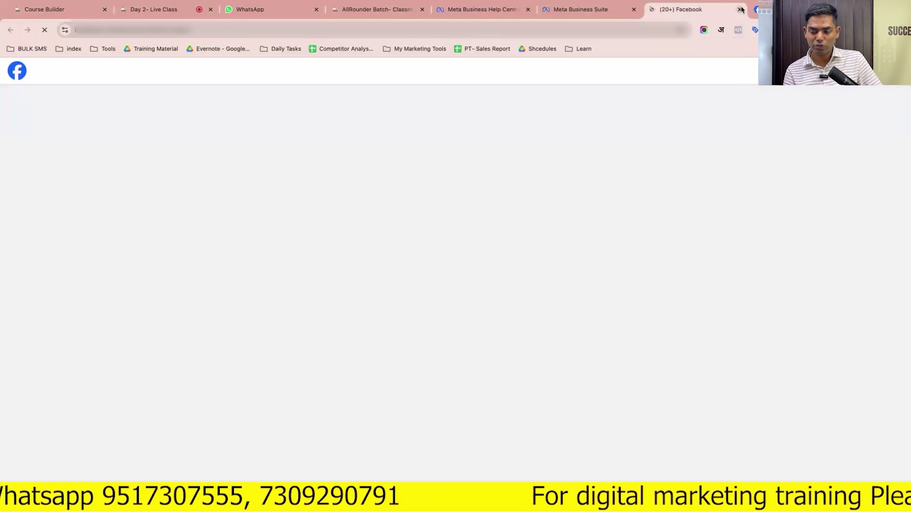
left_click(739, 10)
left_click(861, 143)
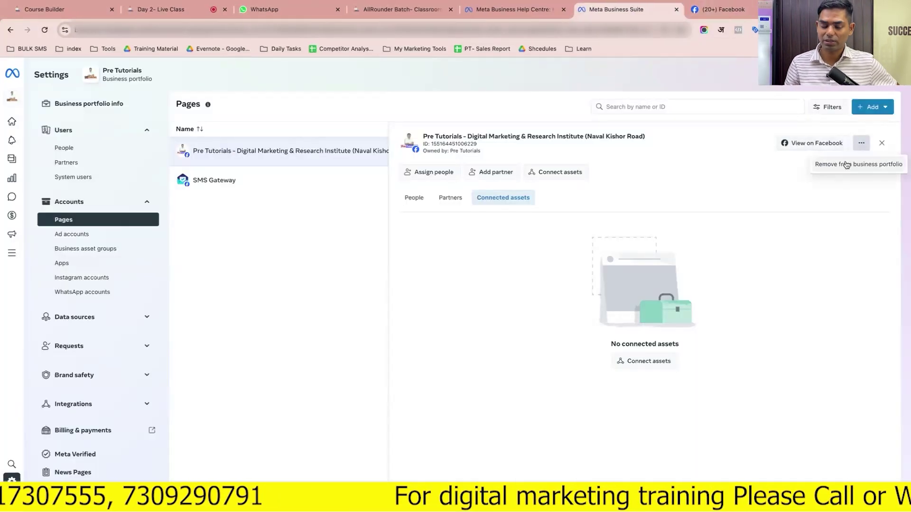
left_click(363, 274)
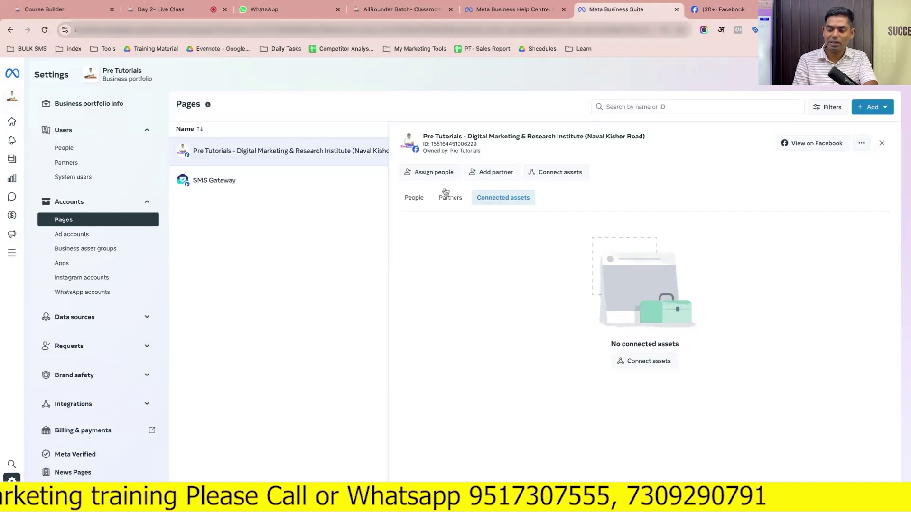
Try Add an existing Facebook Page, close that window, and reopen the Add options
left_click(871, 116)
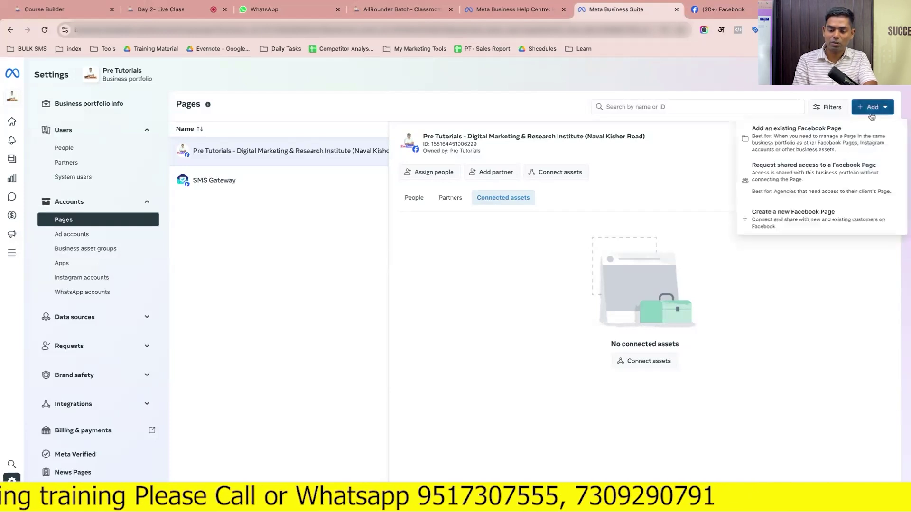
left_click(811, 144)
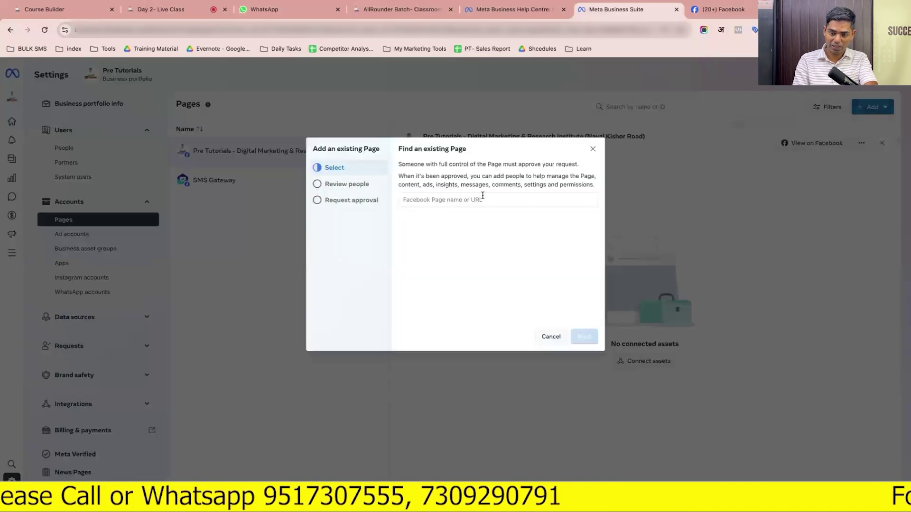
left_click(593, 149)
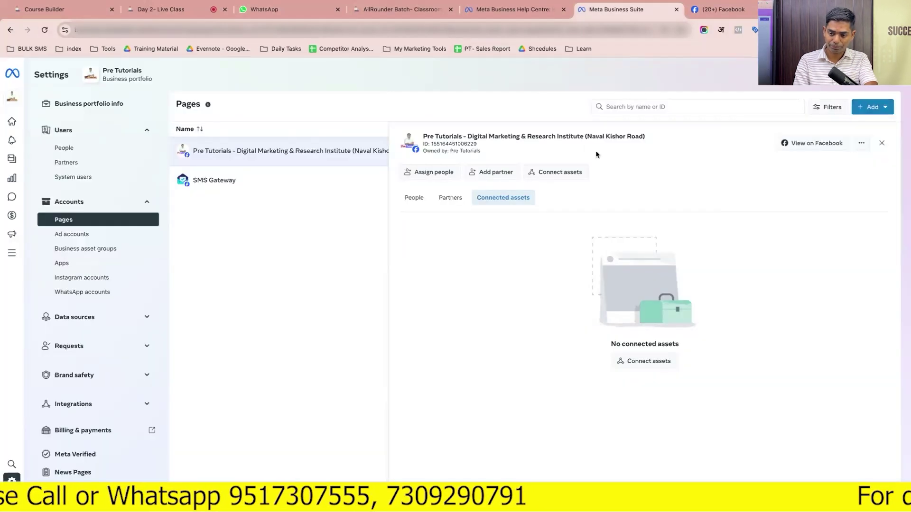
left_click(866, 113)
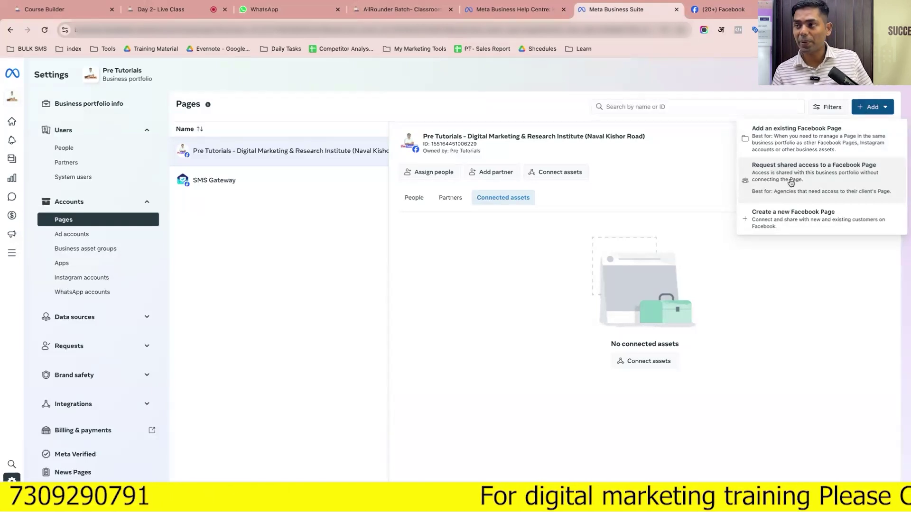
left_click(790, 183)
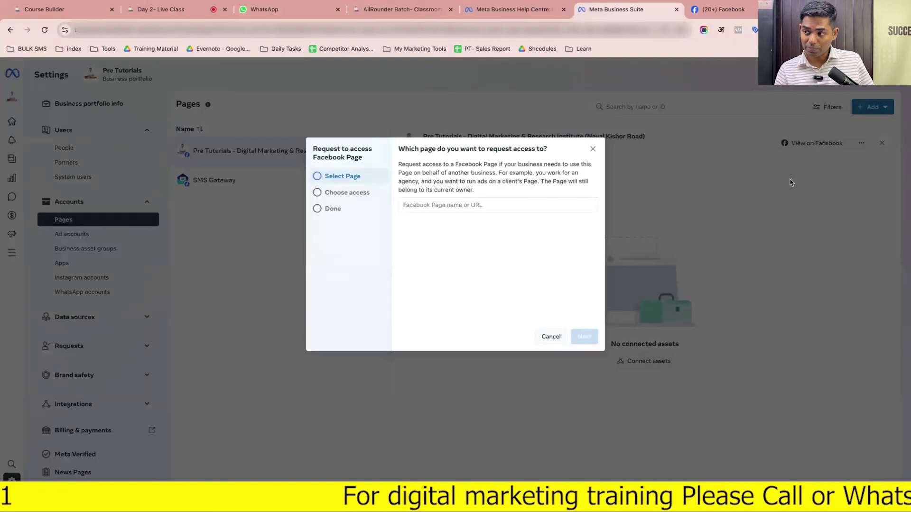
left_click(563, 204)
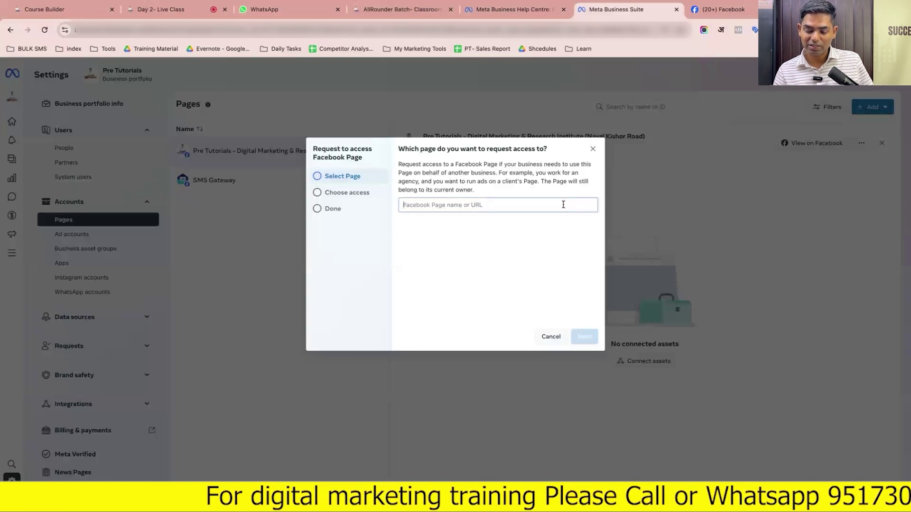
left_click(553, 336)
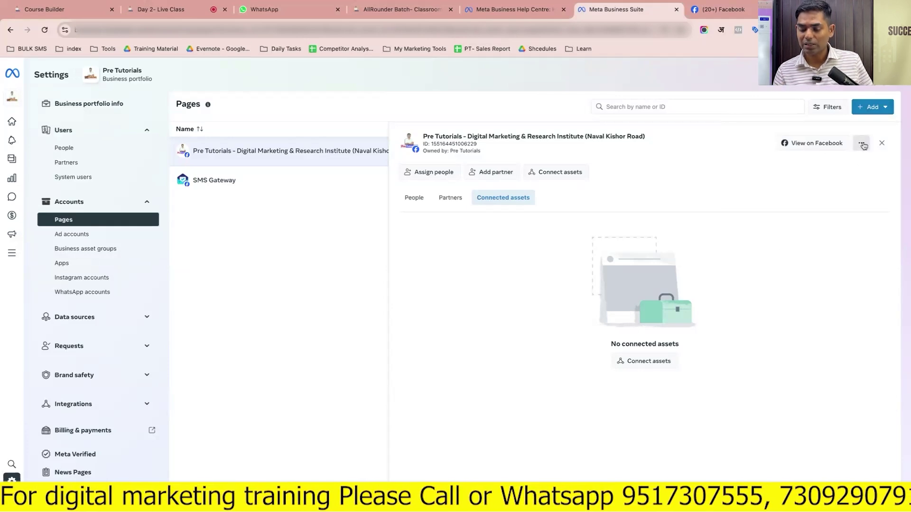
left_click(872, 108)
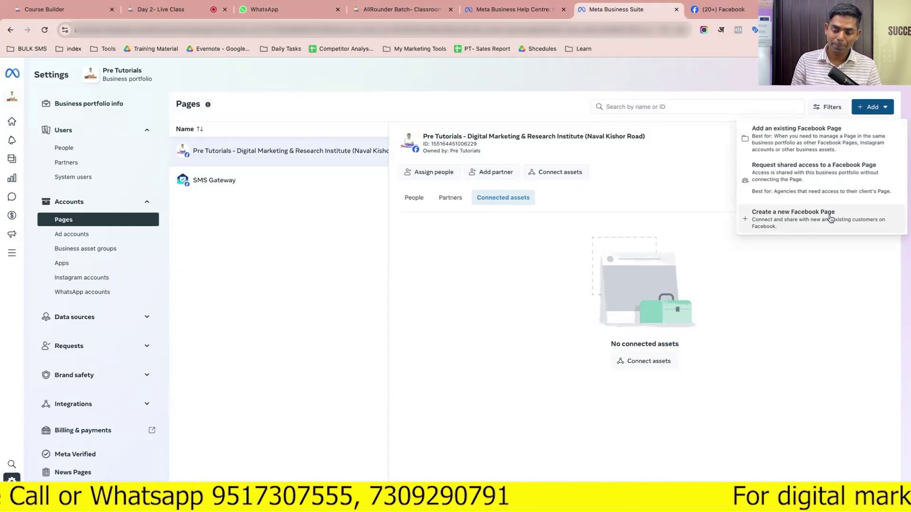
left_click(364, 310)
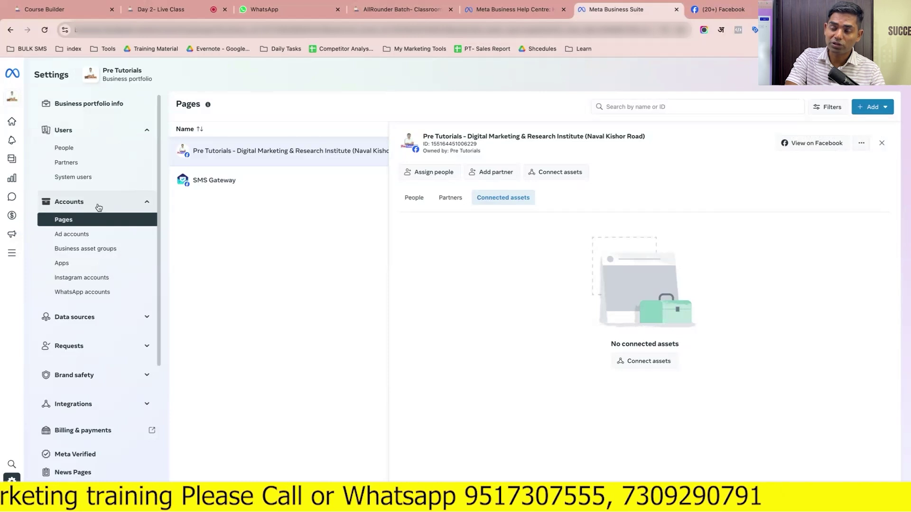
Open Ad accounts in Settings, briefly return to Pages, then go back to Ad accounts
left_click(83, 234)
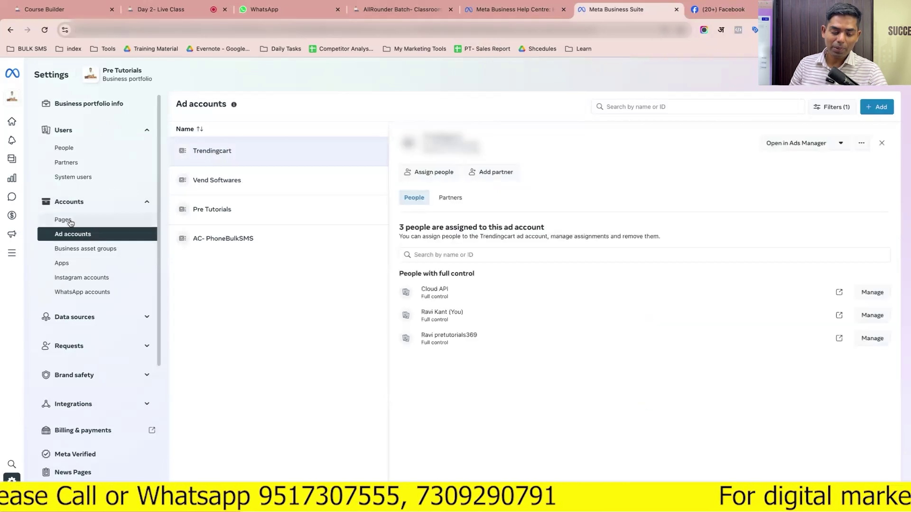
left_click(70, 223)
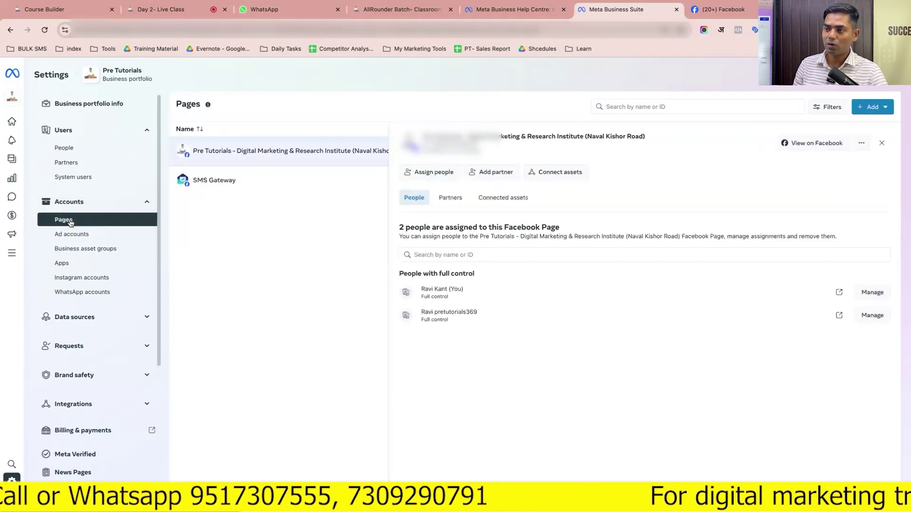
left_click(73, 235)
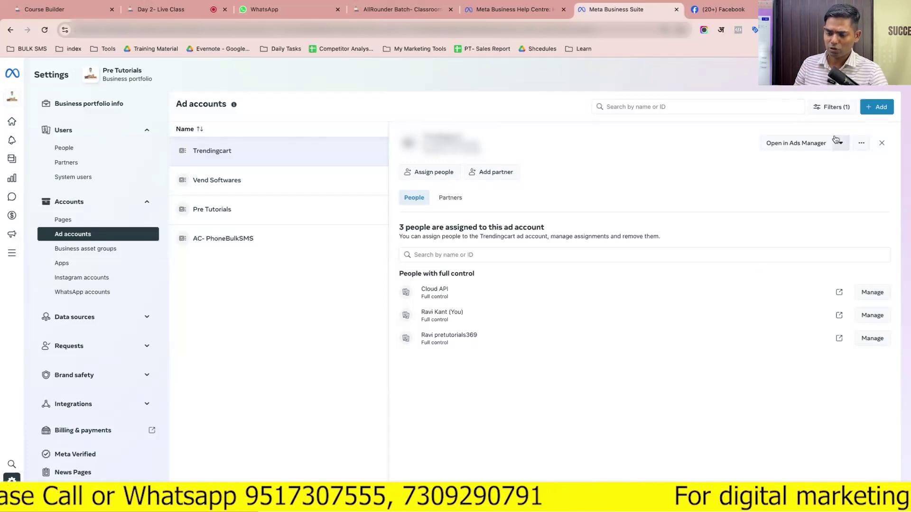
Glance at the add-ad-account options, then view the Pre Tutorials and AC- PhoneBulkSMS ad account details
left_click(876, 107)
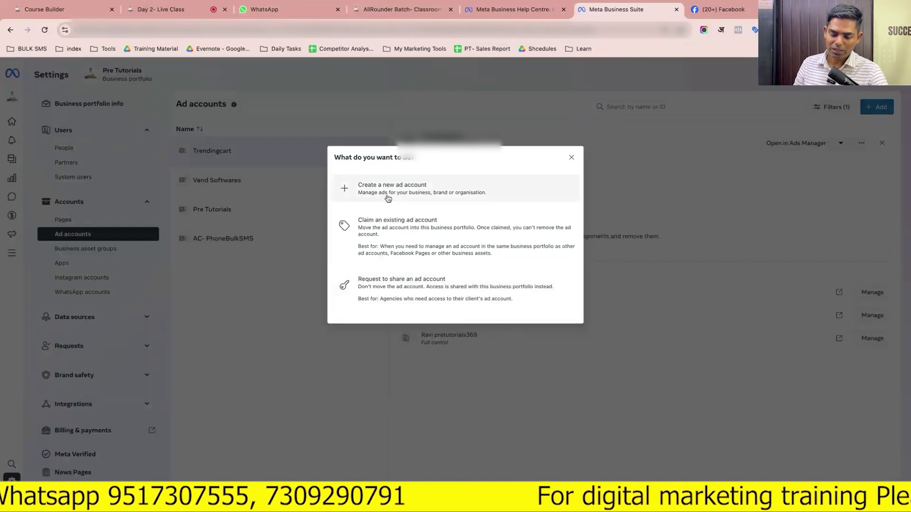
left_click(571, 158)
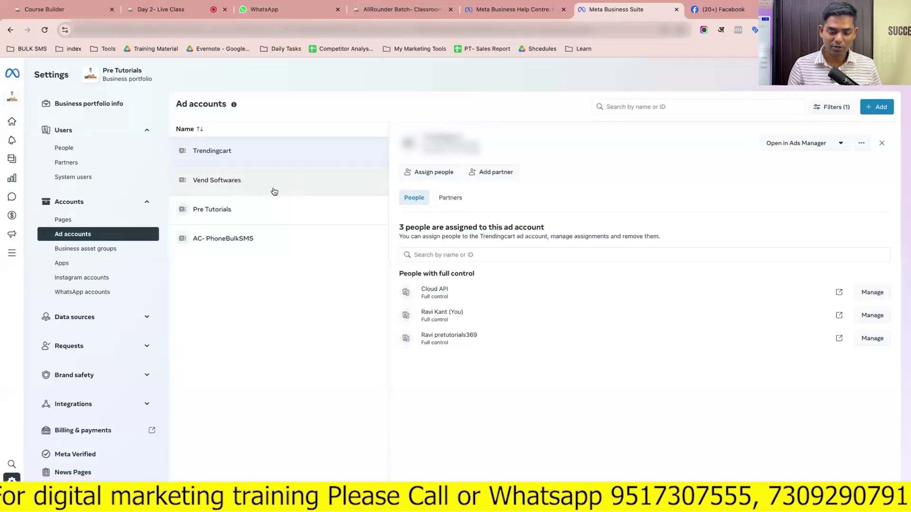
left_click(267, 211)
left_click(263, 242)
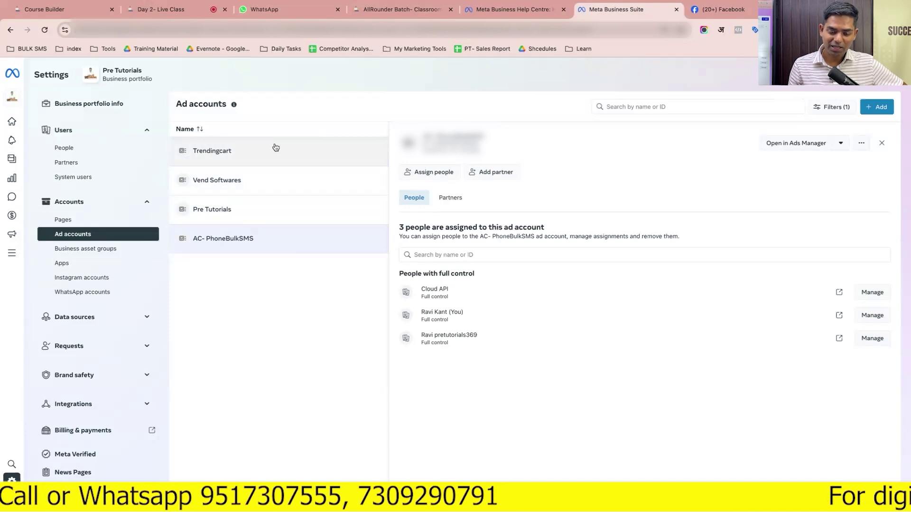
Try both Create a new ad account and Claim an existing ad account, cancelling each
left_click(877, 107)
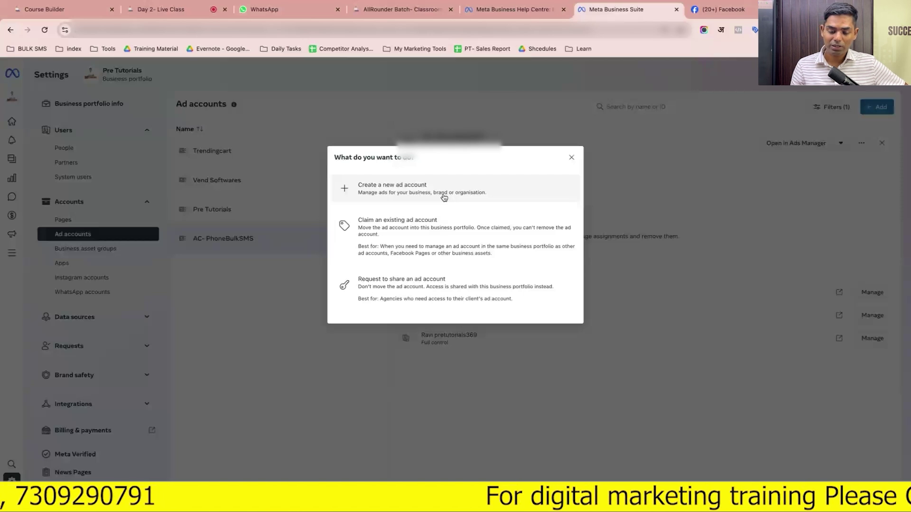
left_click(443, 197)
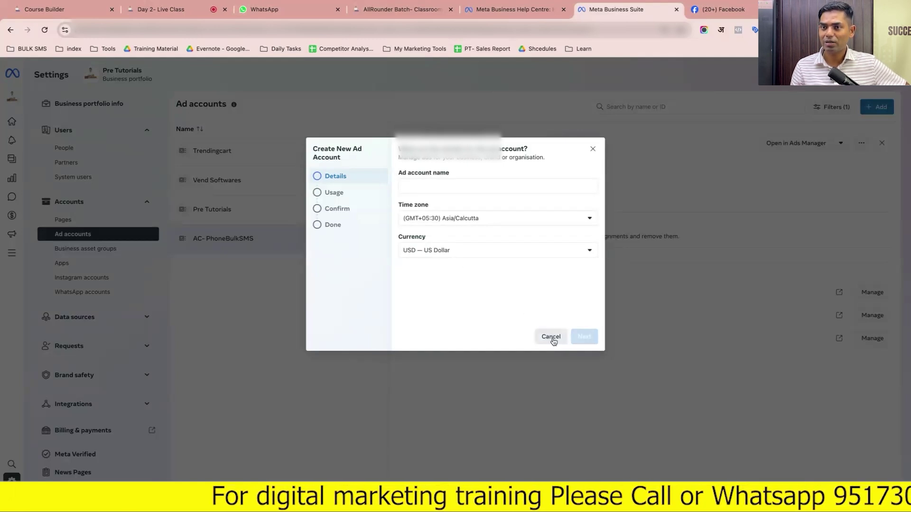
left_click(593, 150)
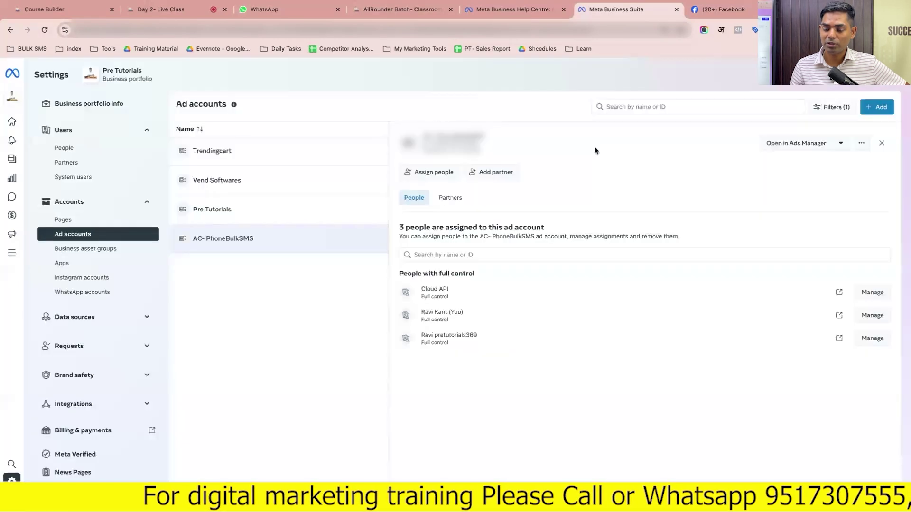
left_click(876, 107)
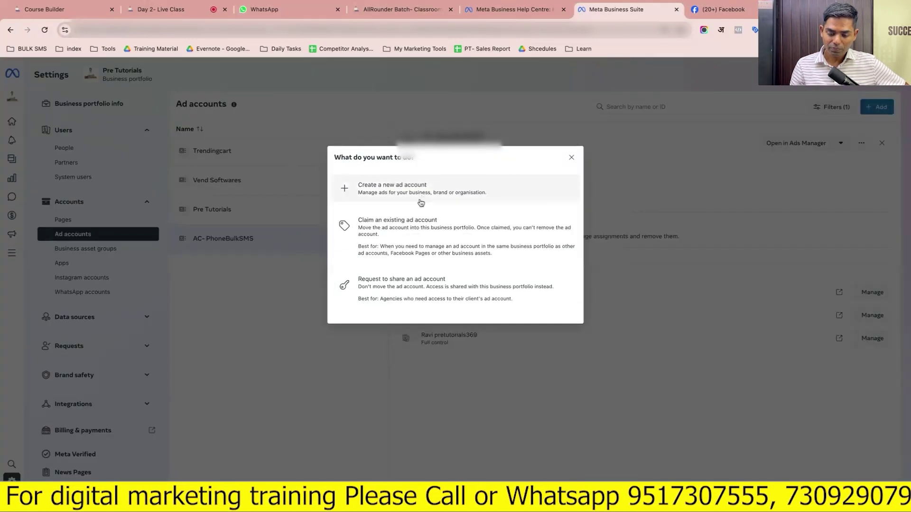
left_click(409, 230)
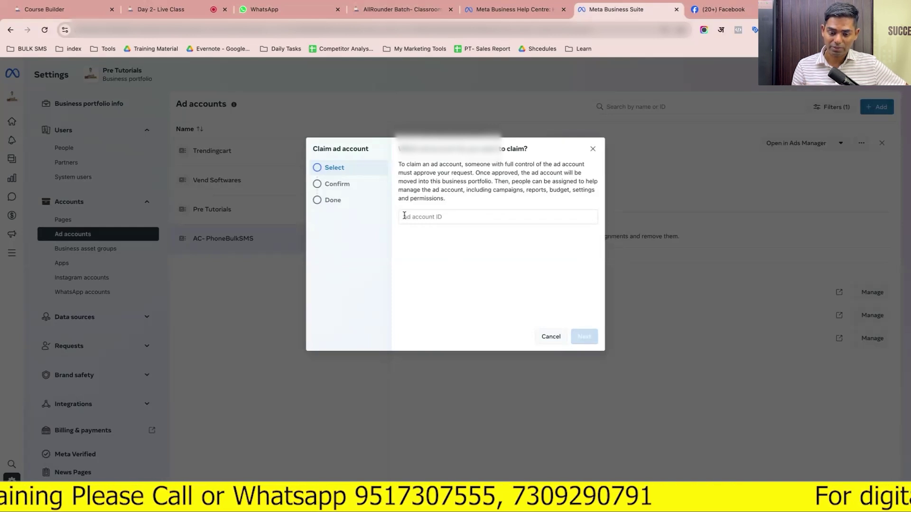
left_click(593, 150)
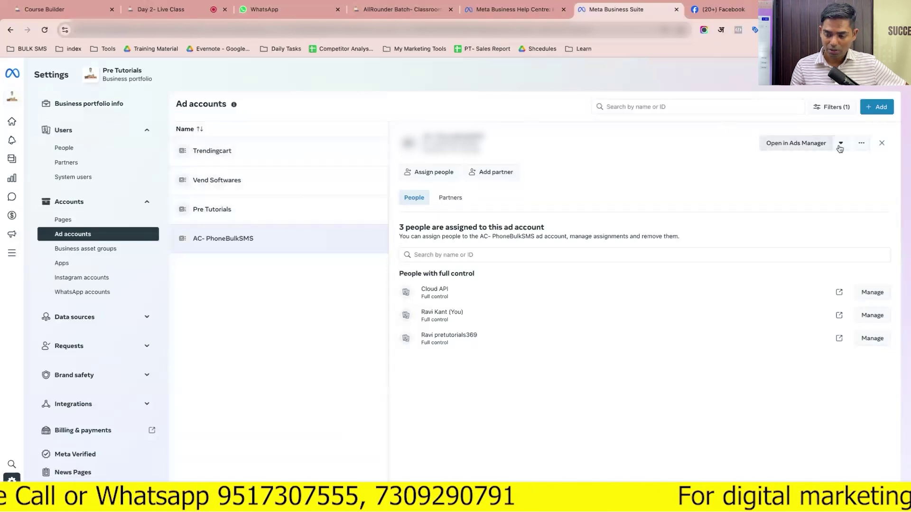
Open AC- PhoneBulkSMS in Ads Manager and scroll through the ad account dropdown before closing it
left_click(808, 144)
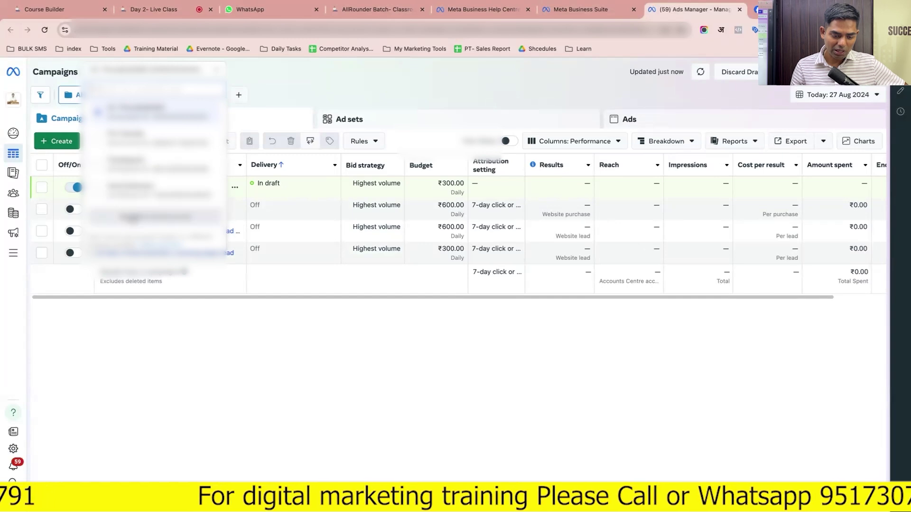
left_click(133, 217)
scroll(134, 237, "down", 1)
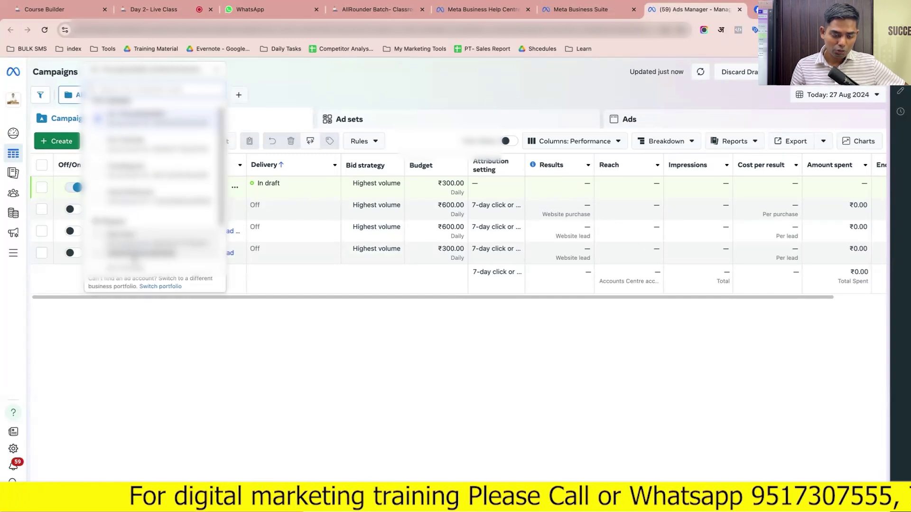
scroll(133, 260, "up", 2)
scroll(133, 260, "down", 2)
scroll(133, 260, "up", 3)
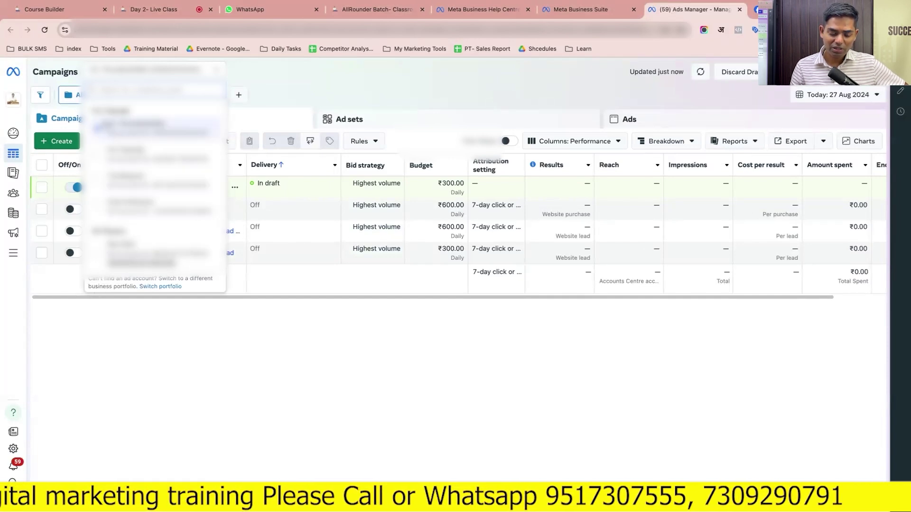
scroll(105, 161, "down", 3)
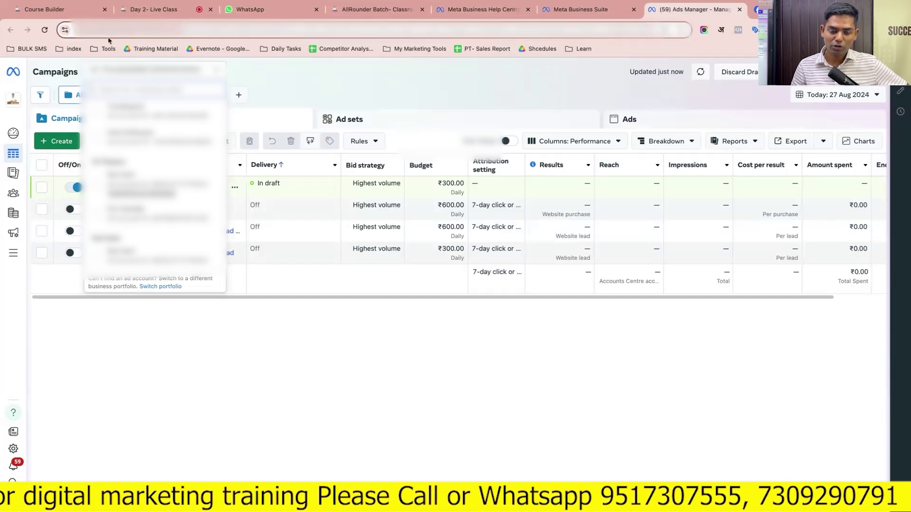
left_click(277, 86)
Switch Ads Manager to a different ad account from the dropdown, then return to the Business Suite tab
left_click(178, 67)
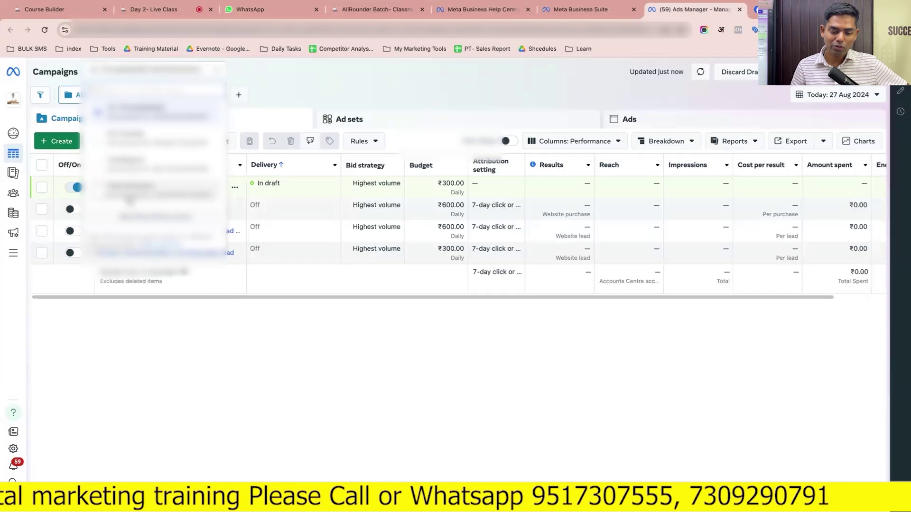
scroll(123, 196, "down", 5)
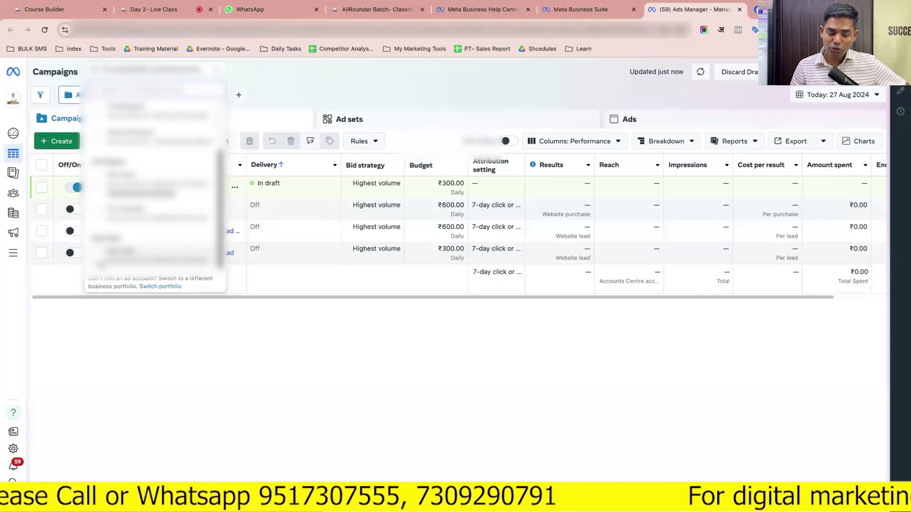
scroll(119, 258, "up", 2)
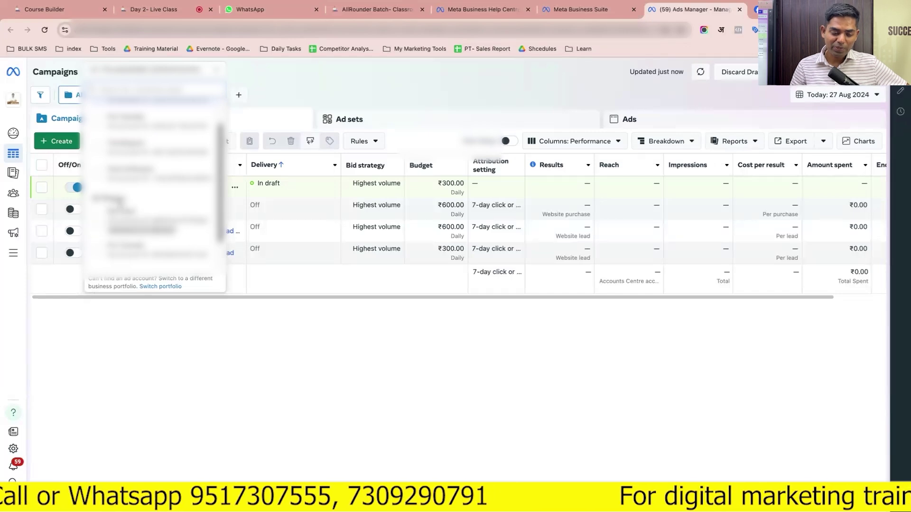
scroll(120, 207, "up", 2)
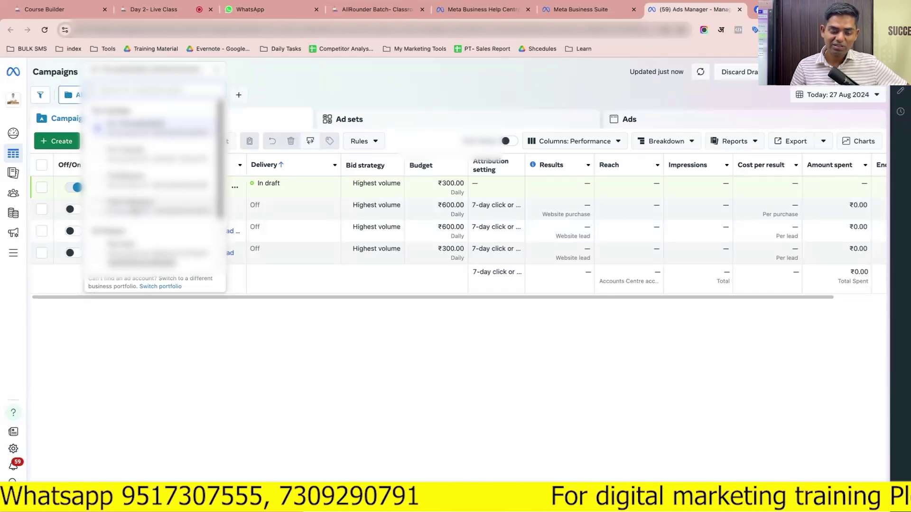
scroll(123, 204, "down", 3)
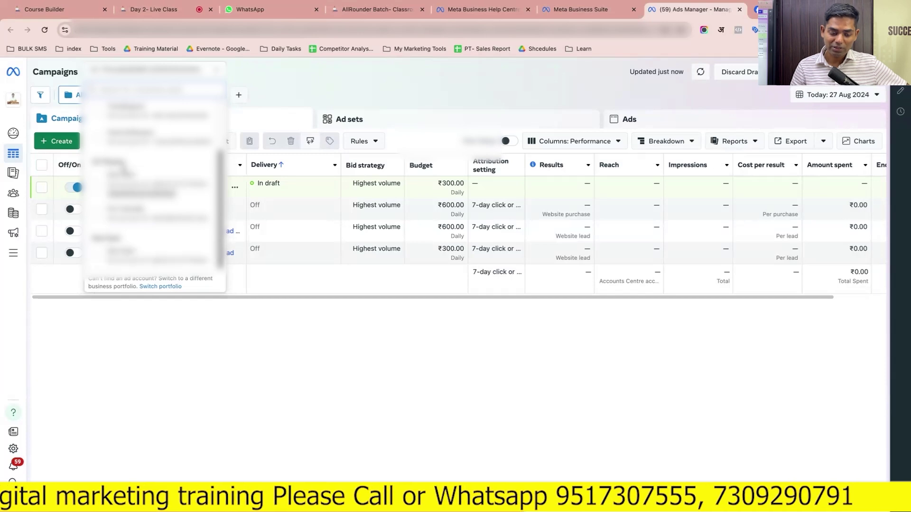
scroll(152, 214, "up", 2)
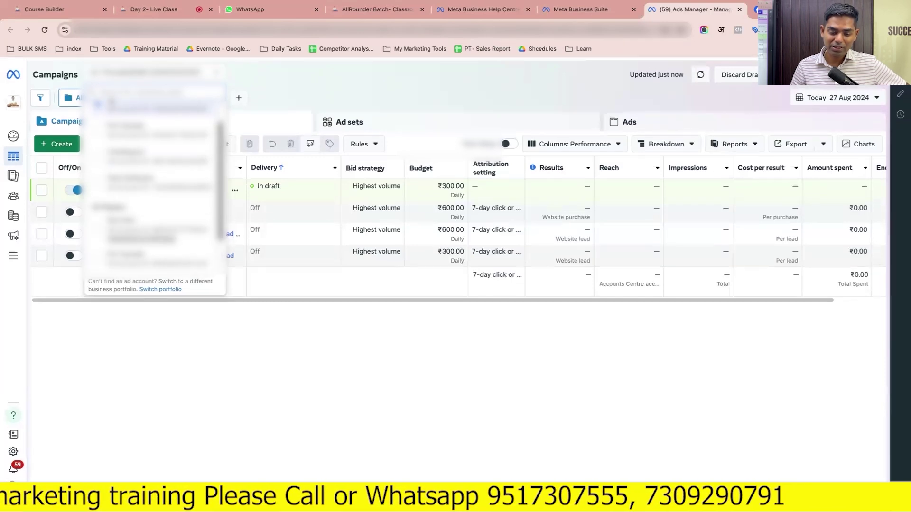
scroll(152, 190, "up", 1)
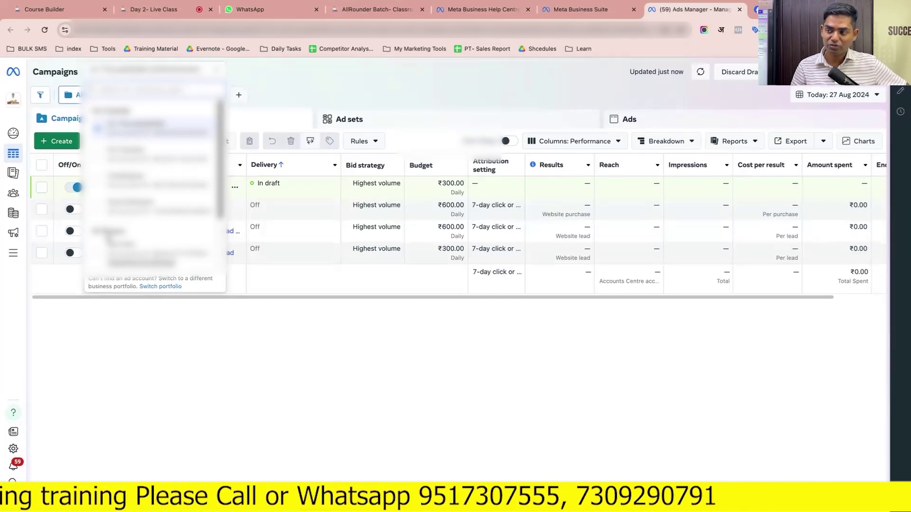
scroll(152, 190, "down", 3)
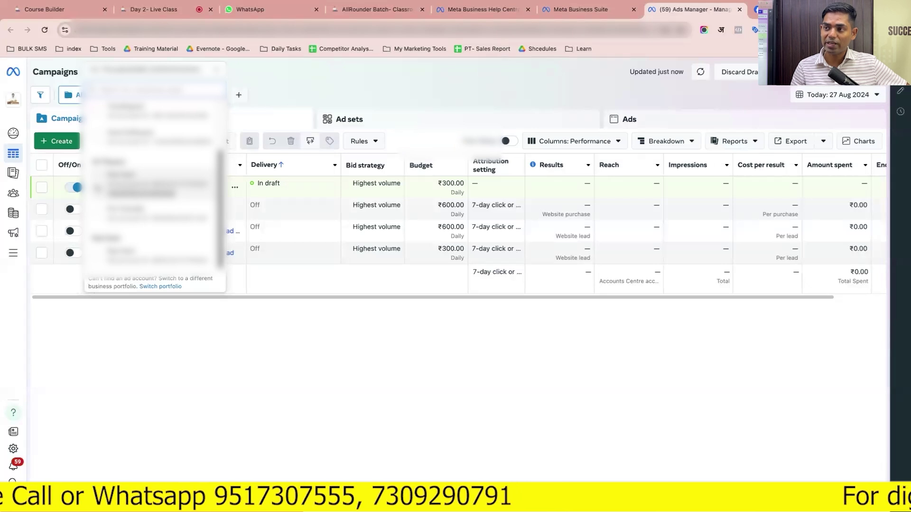
scroll(152, 199, "up", 3)
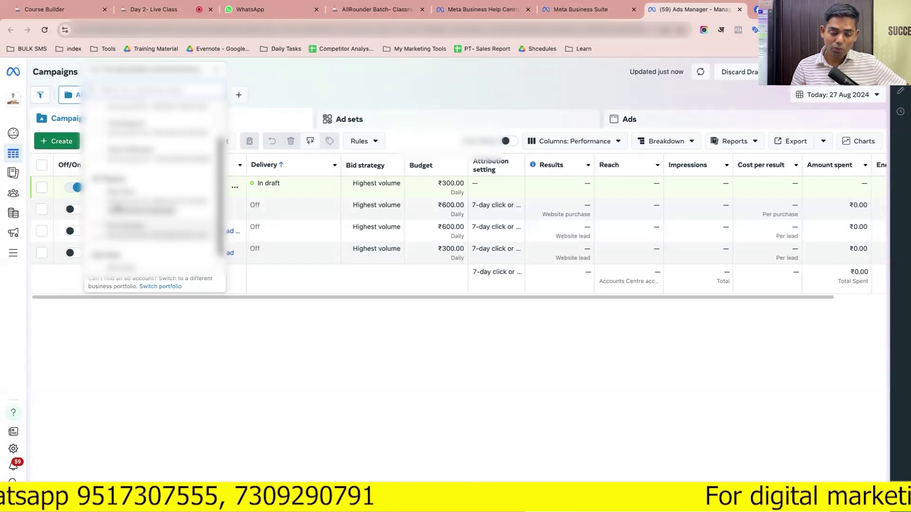
scroll(114, 208, "up", 3)
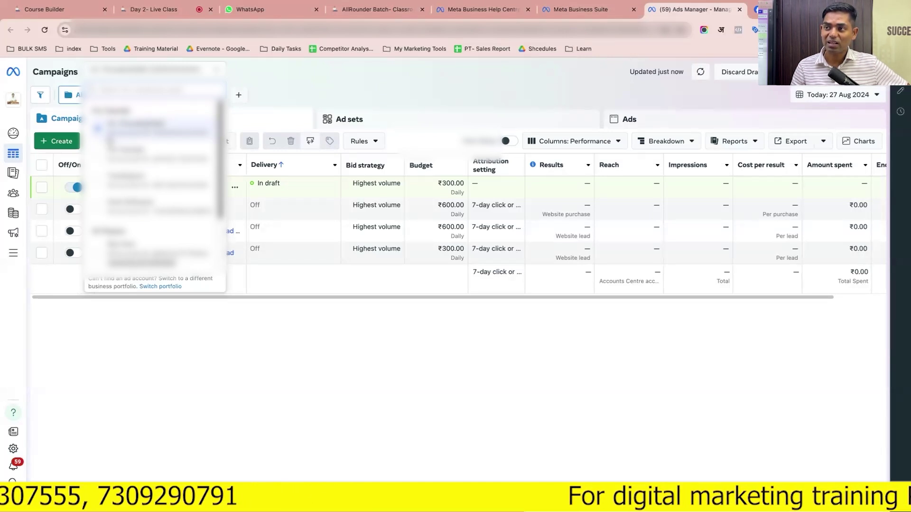
scroll(109, 141, "down", 3)
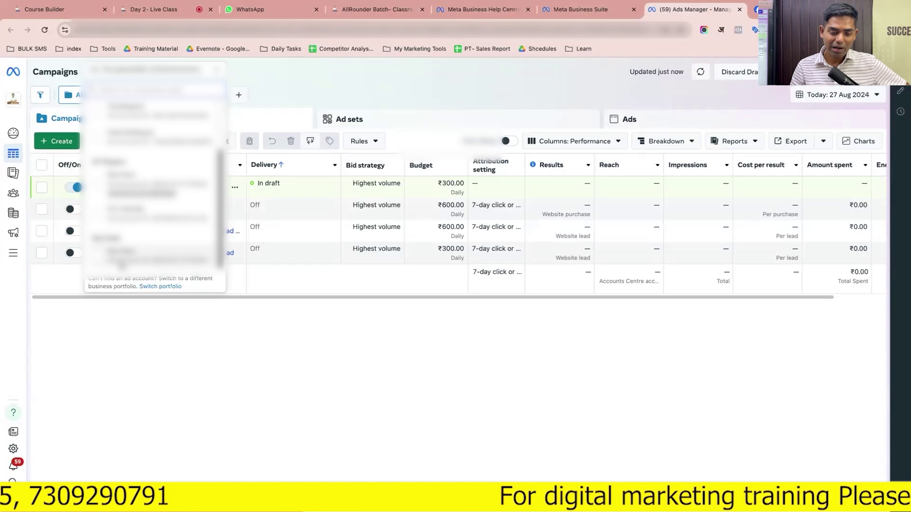
left_click(121, 262)
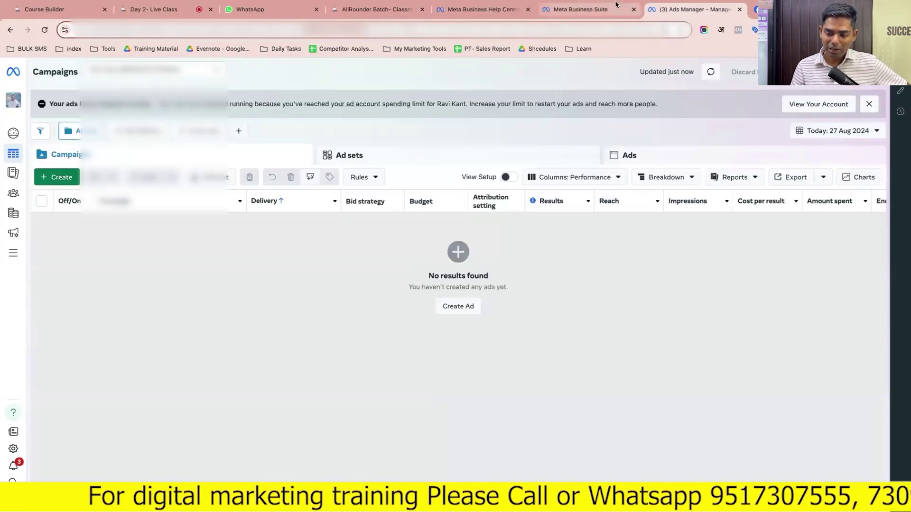
left_click(609, 15)
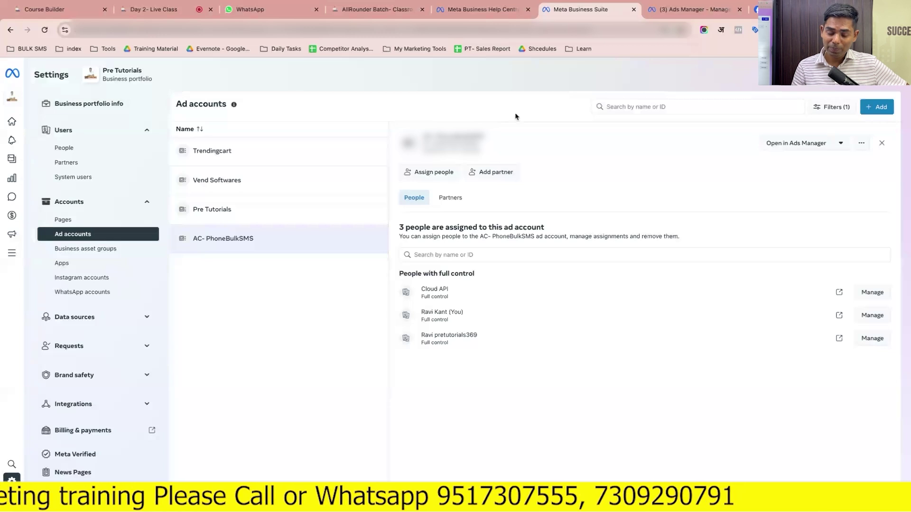
Start claiming an existing ad account and review the warning that claims are permanent
left_click(877, 106)
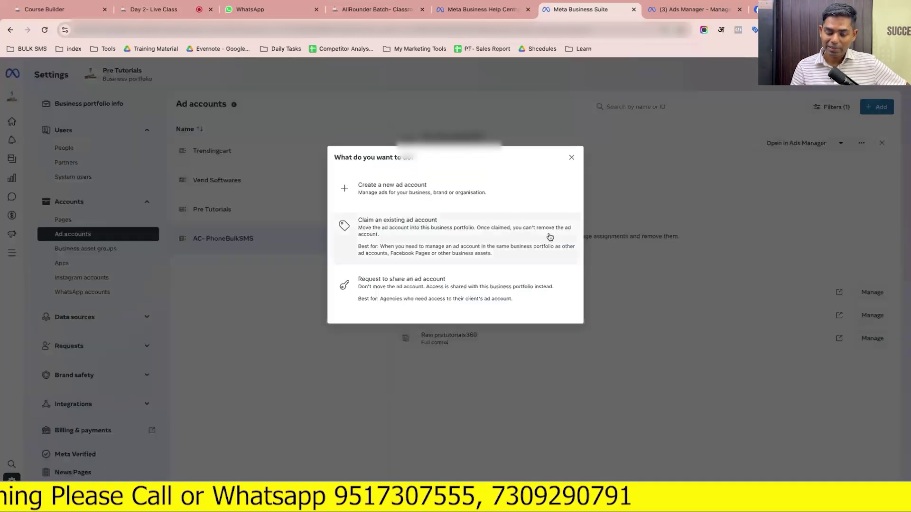
left_click(445, 237)
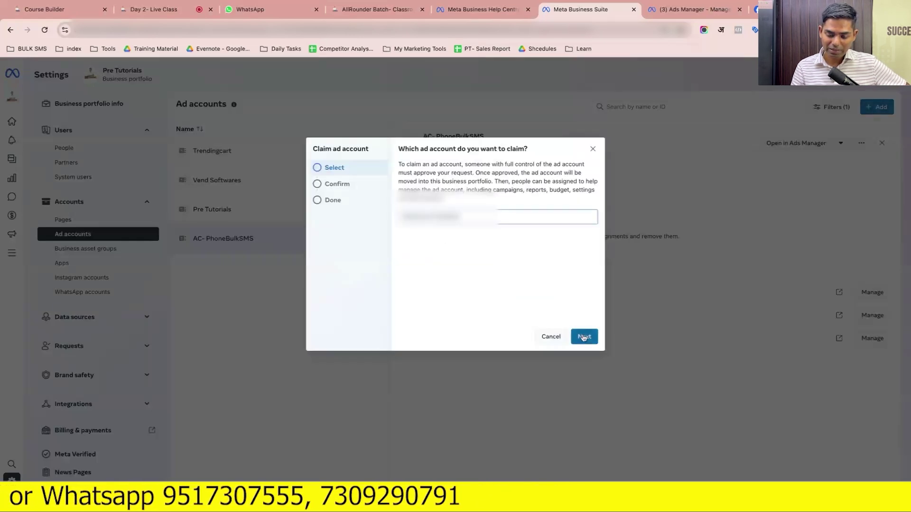
left_click(584, 336)
scroll(495, 273, "down", 1)
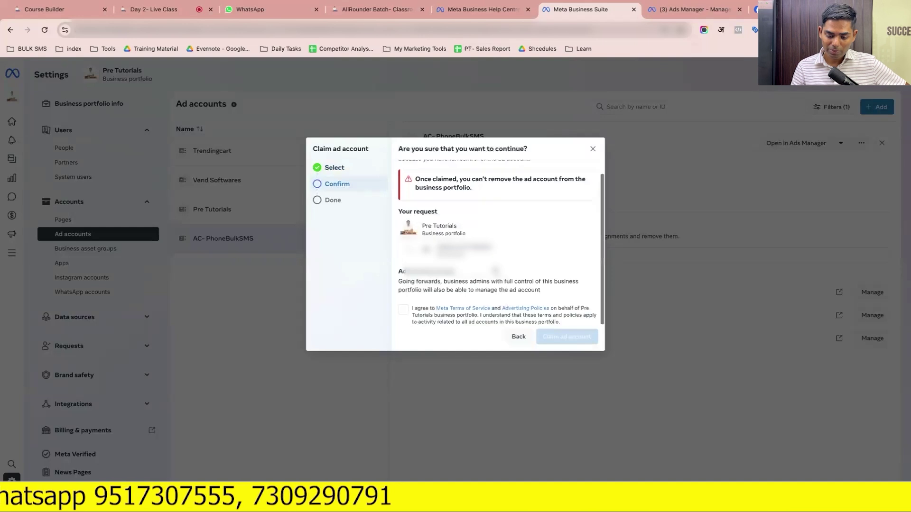
left_click_drag(417, 182, 552, 197)
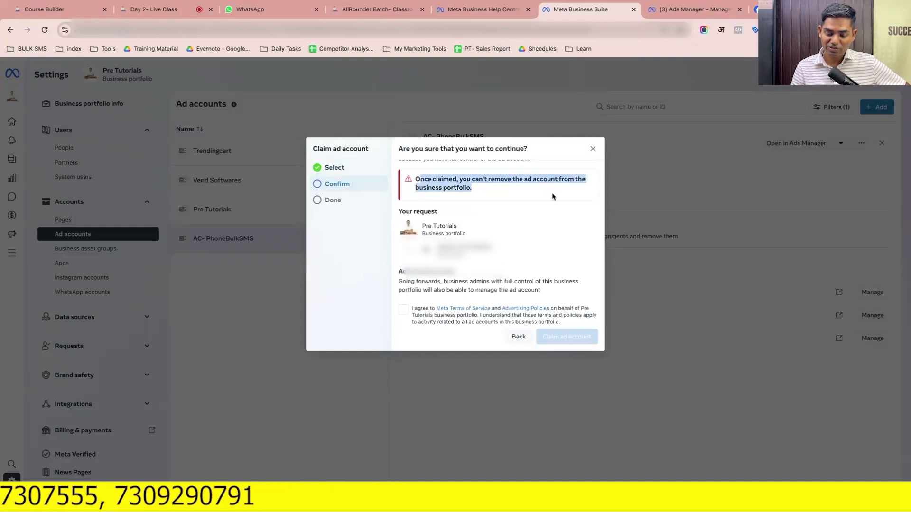
Accept the terms and submit the claim, then dismiss the 'Ad account limit reached' error and close the dialog
left_click(404, 311)
left_click(540, 341)
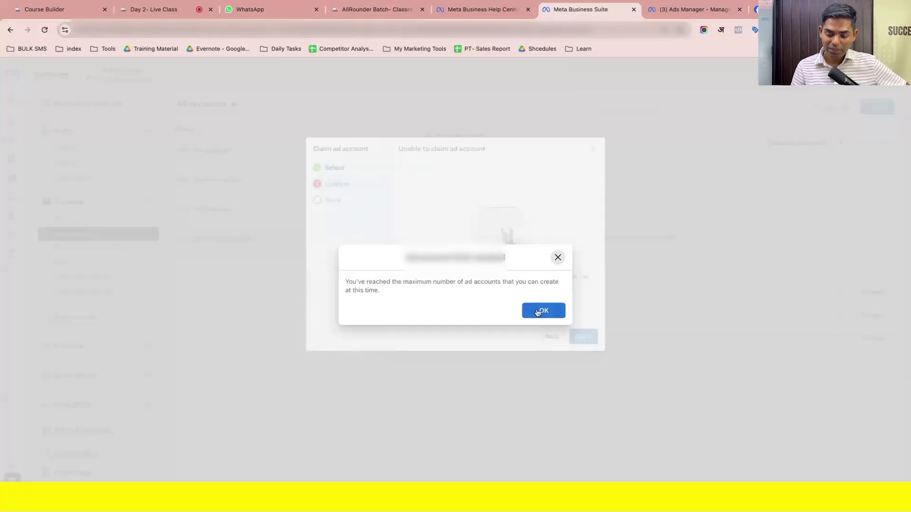
left_click(538, 311)
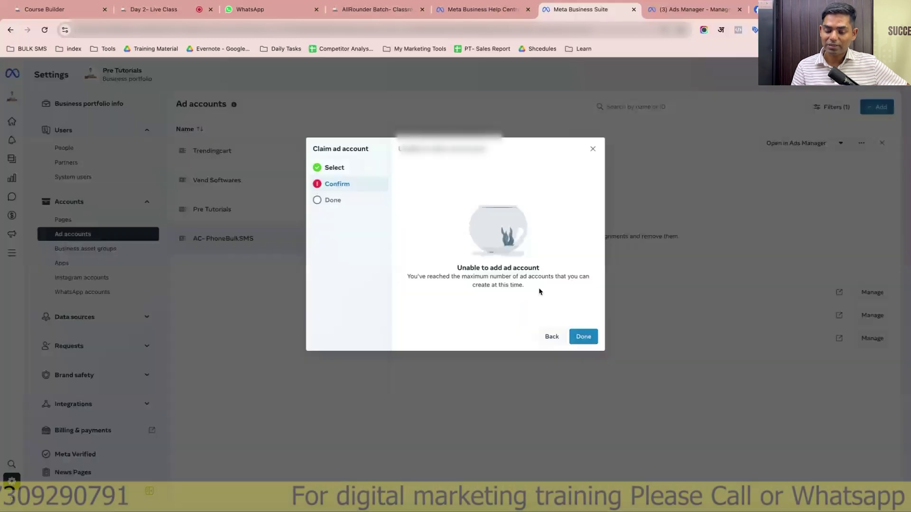
left_click(593, 150)
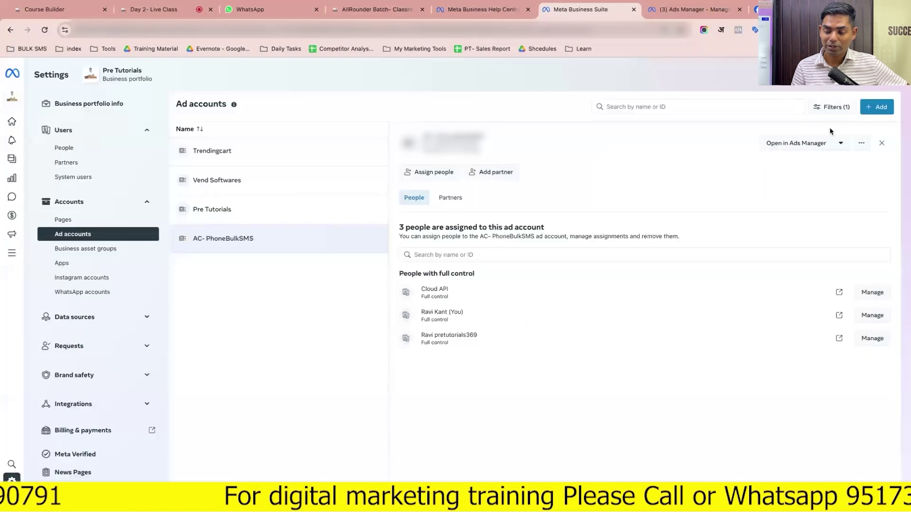
Request to share another ad account by pasting its ID, with full control via Manage ad accounts
left_click(869, 108)
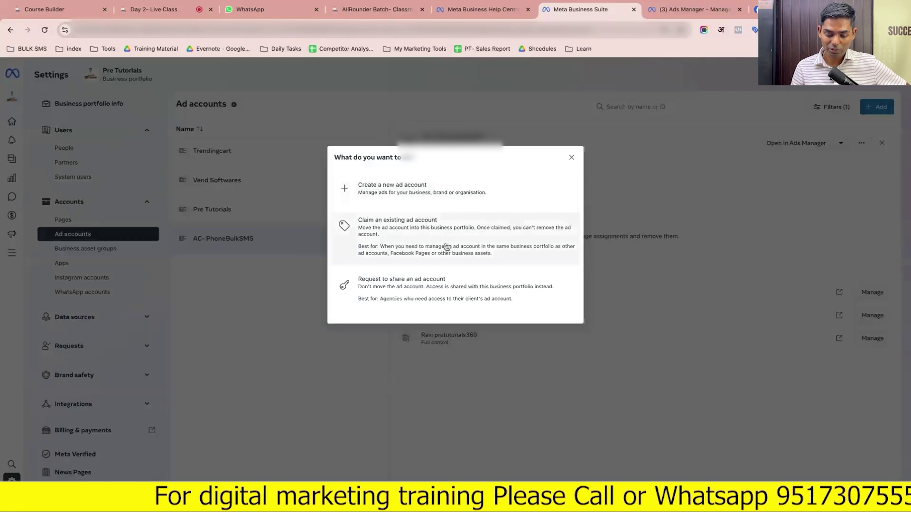
left_click(450, 286)
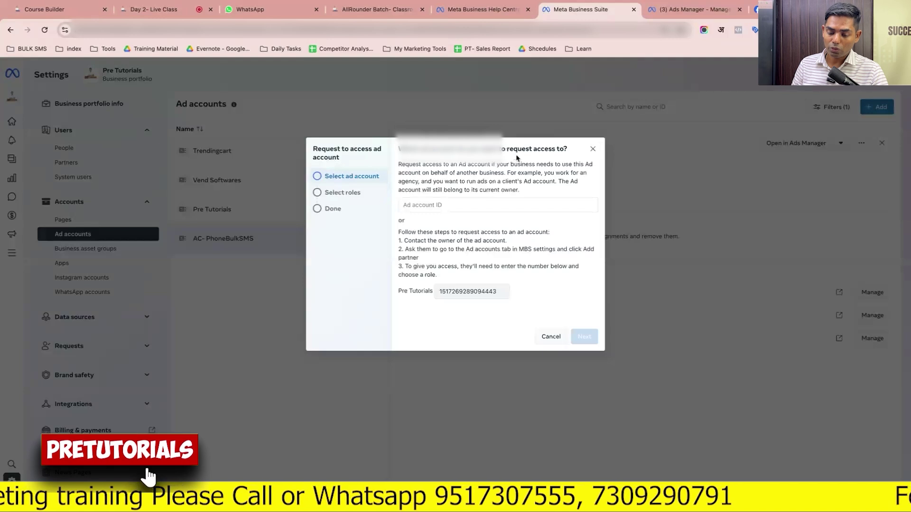
left_click(470, 205)
key("super+v")
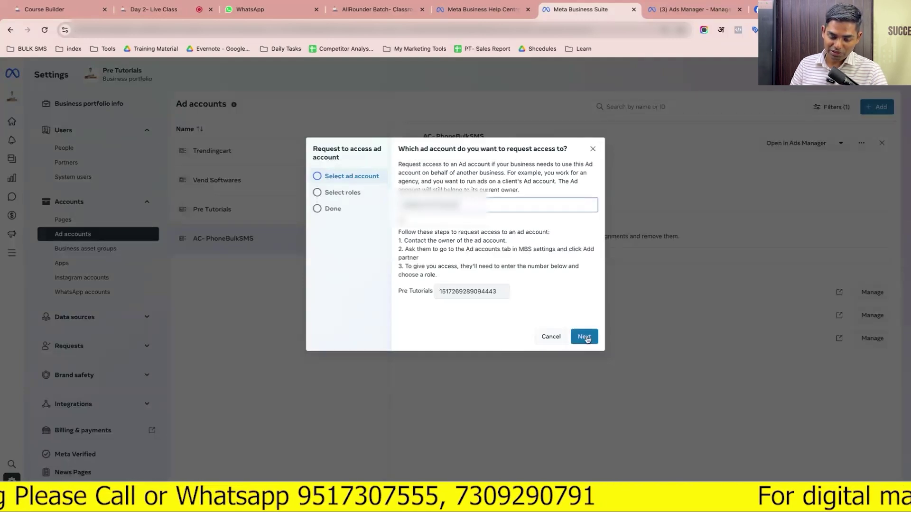
left_click(588, 340)
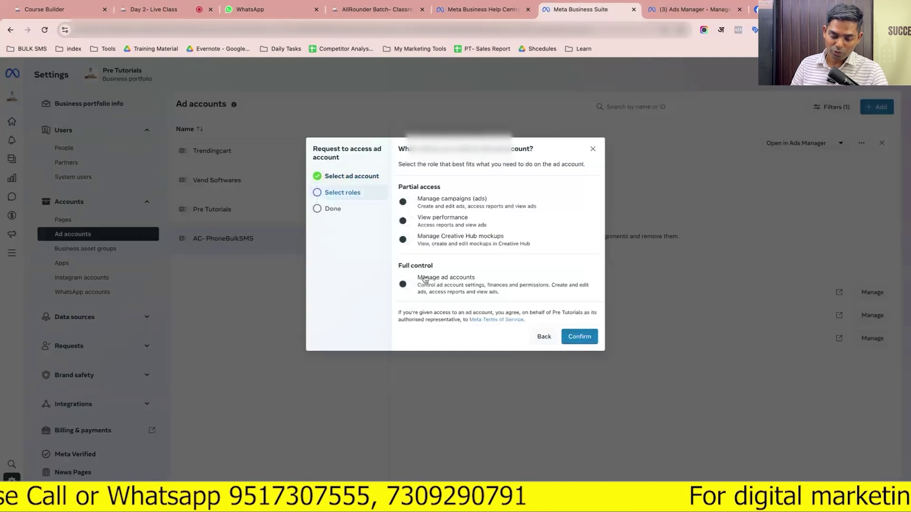
left_click(406, 285)
scroll(466, 291, "down", 1)
left_click(579, 336)
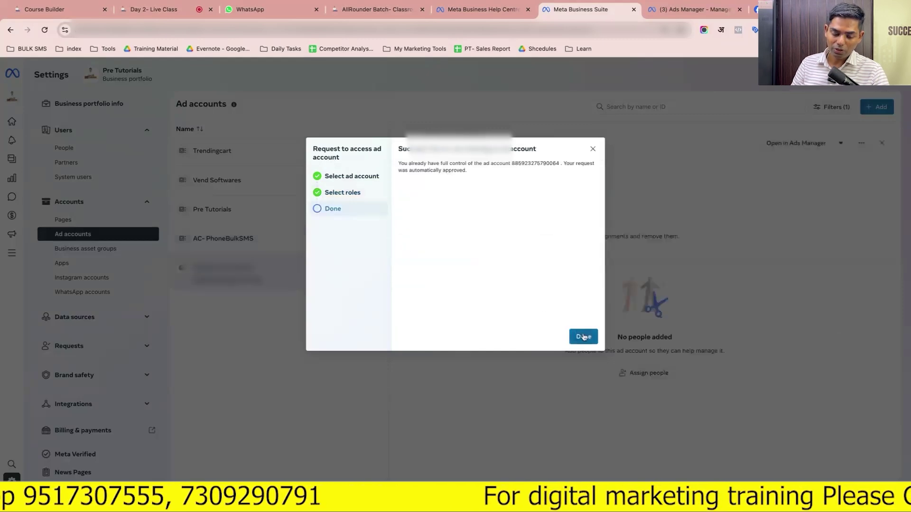
left_click(583, 337)
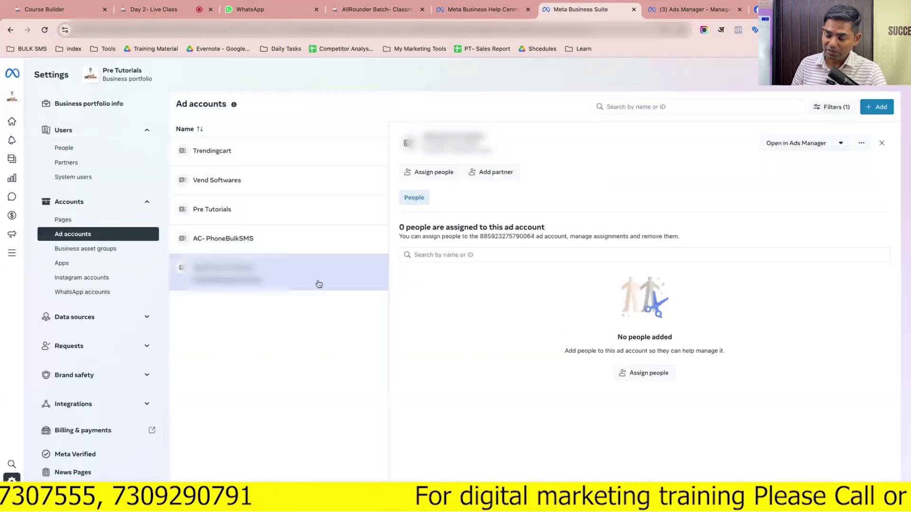
Review the people assigned to AC- PhoneBulkSMS, Pre Tutorials and Vend Softwares
left_click(875, 109)
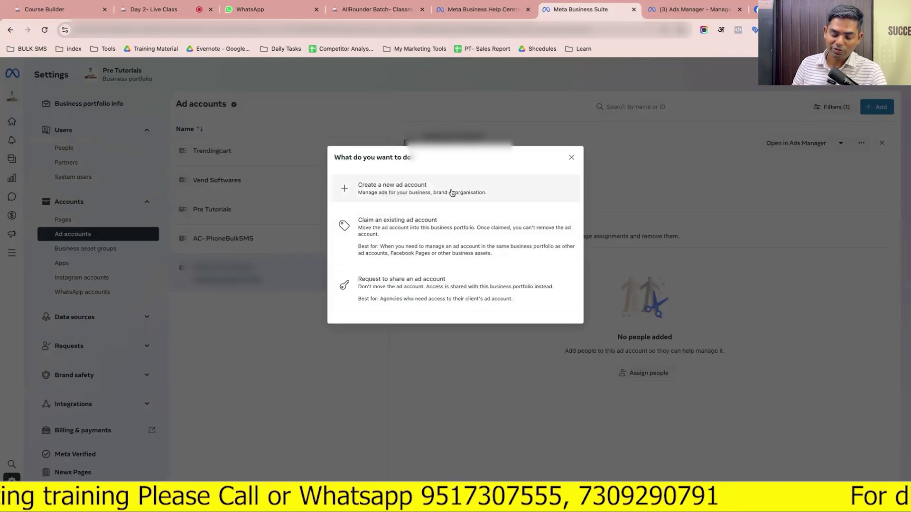
left_click(570, 157)
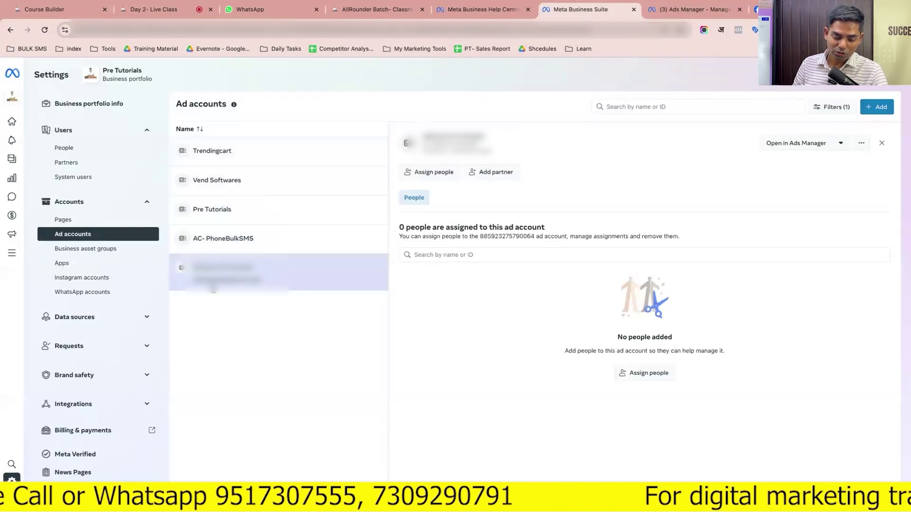
left_click(254, 242)
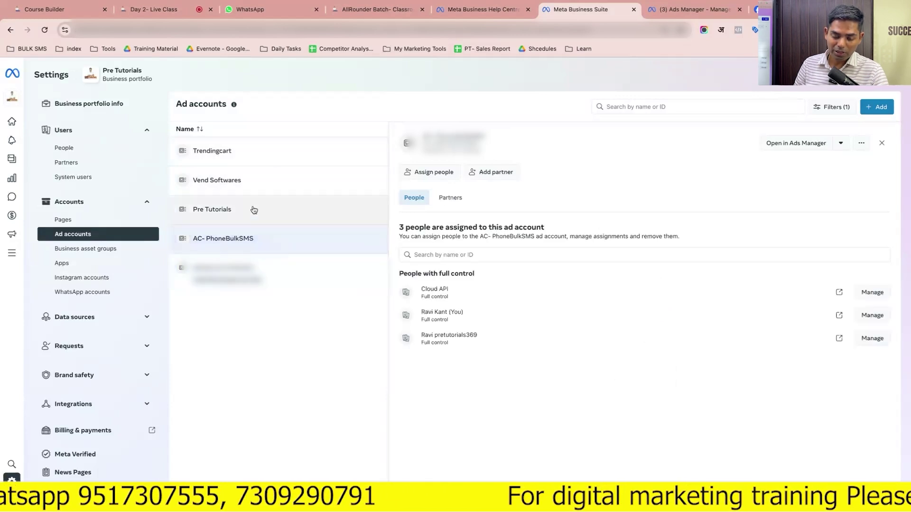
left_click(254, 210)
left_click(269, 183)
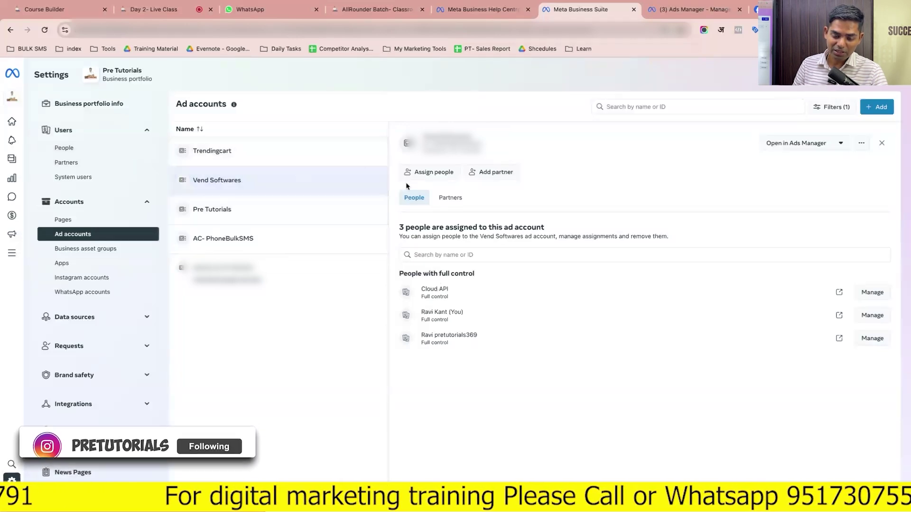
left_click(438, 175)
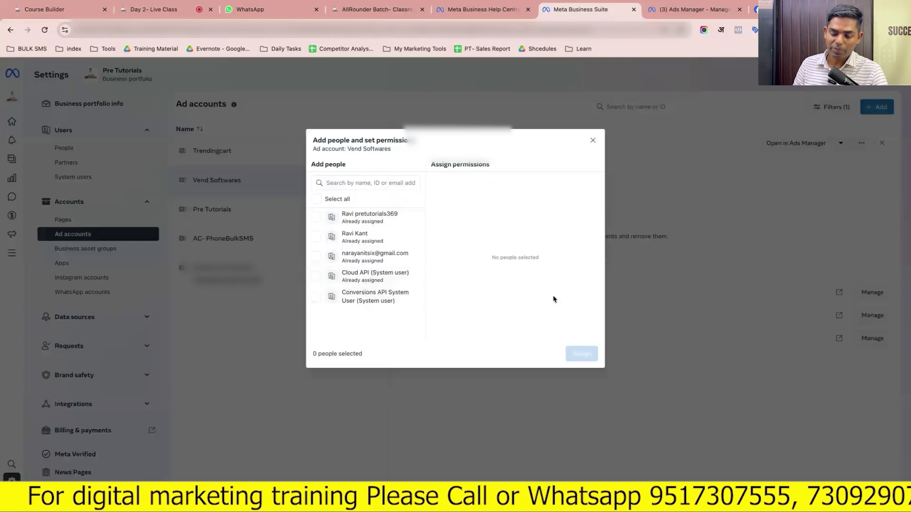
left_click(593, 140)
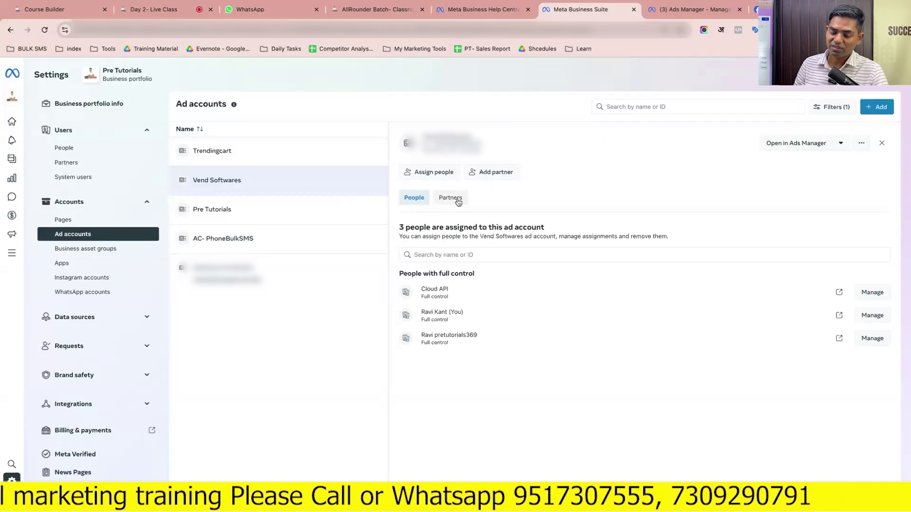
left_click(808, 152)
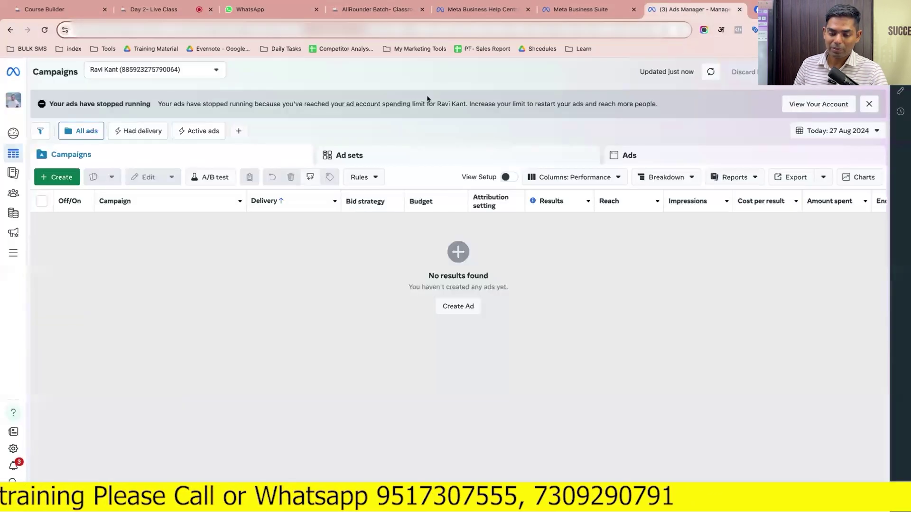
left_click(590, 11)
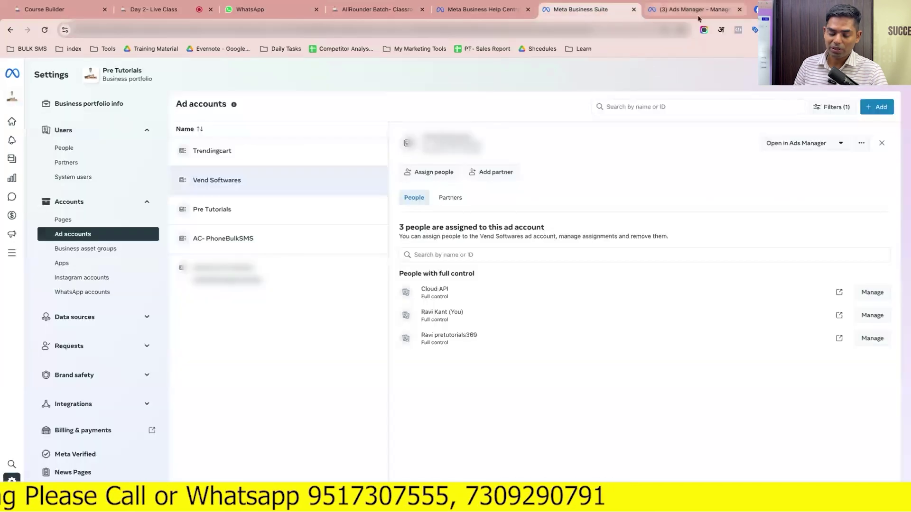
left_click(698, 16)
left_click(585, 10)
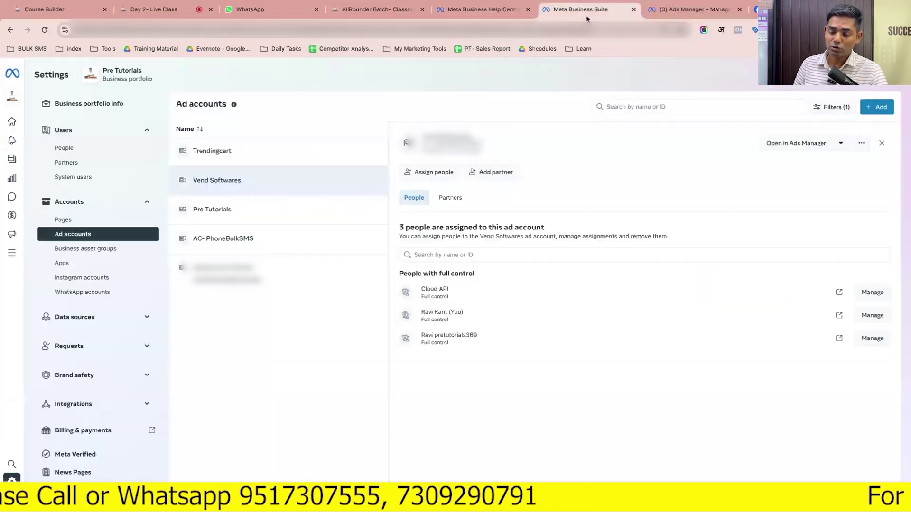
left_click(841, 145)
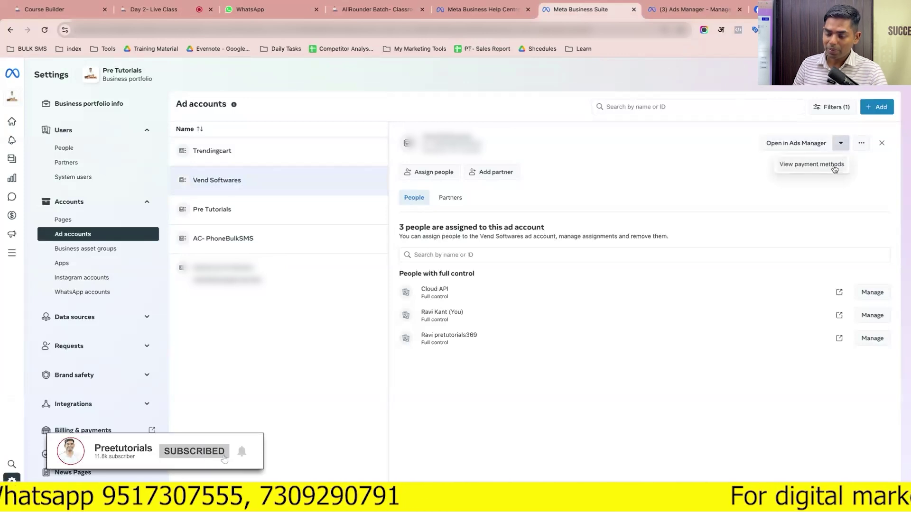
left_click(862, 143)
left_click(863, 143)
left_click(862, 143)
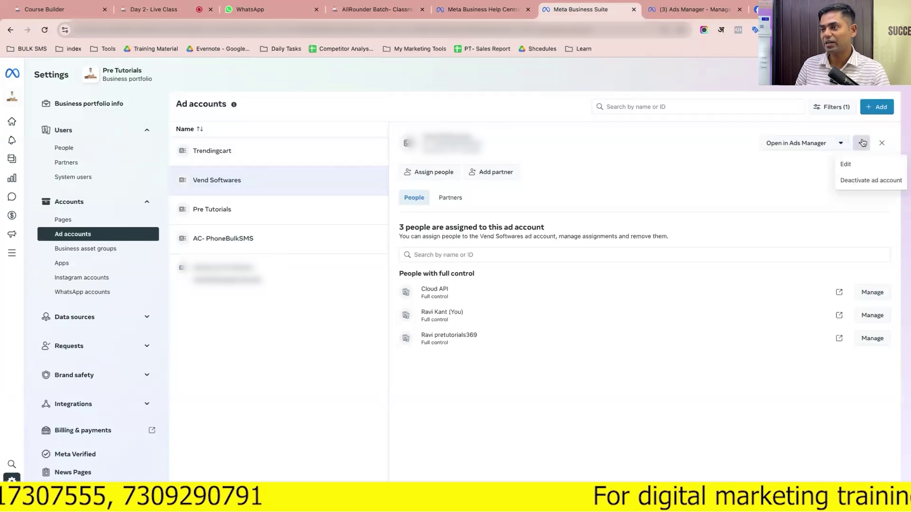
left_click(846, 164)
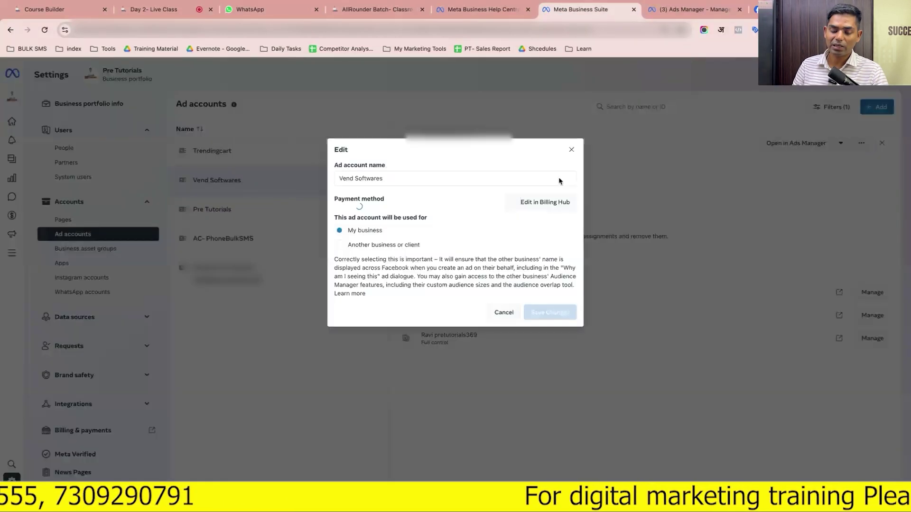
left_click(417, 183)
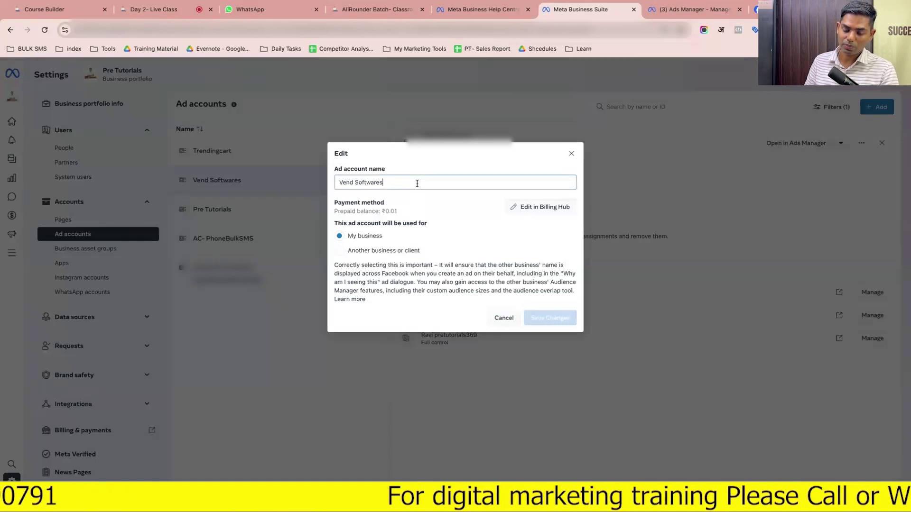
left_click(505, 319)
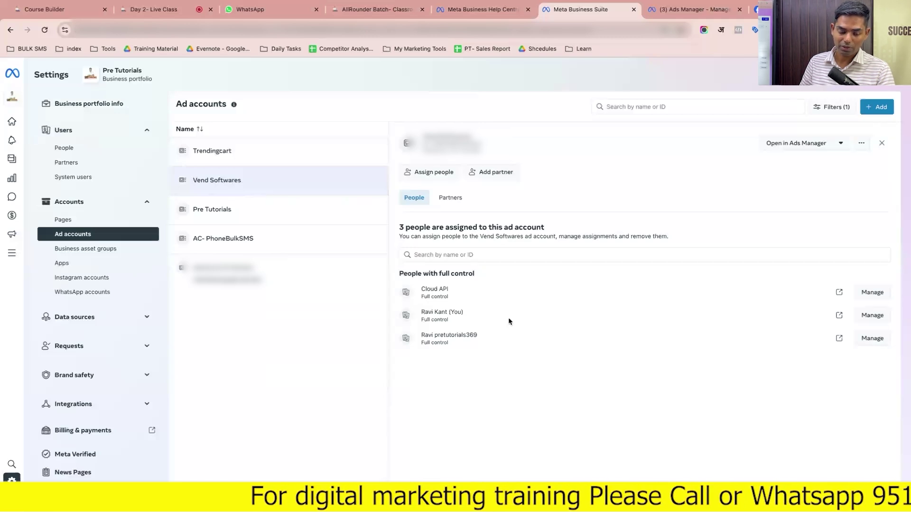
Go to Business asset groups, expand and collapse Data sources, and start adding a new group
left_click(81, 249)
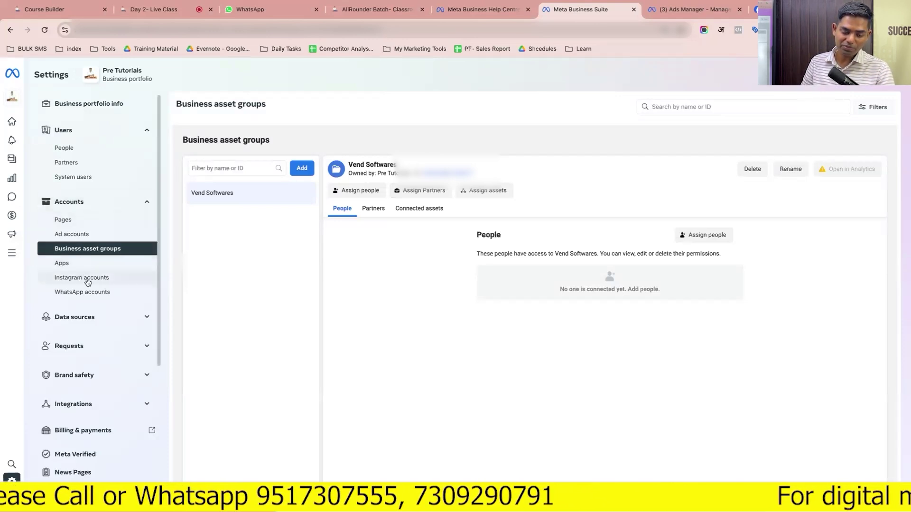
left_click(93, 320)
left_click(90, 325)
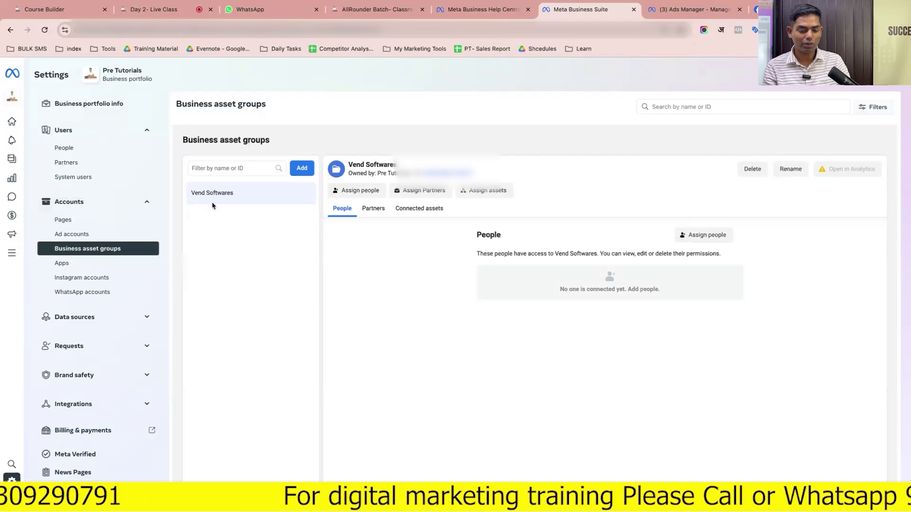
left_click(293, 172)
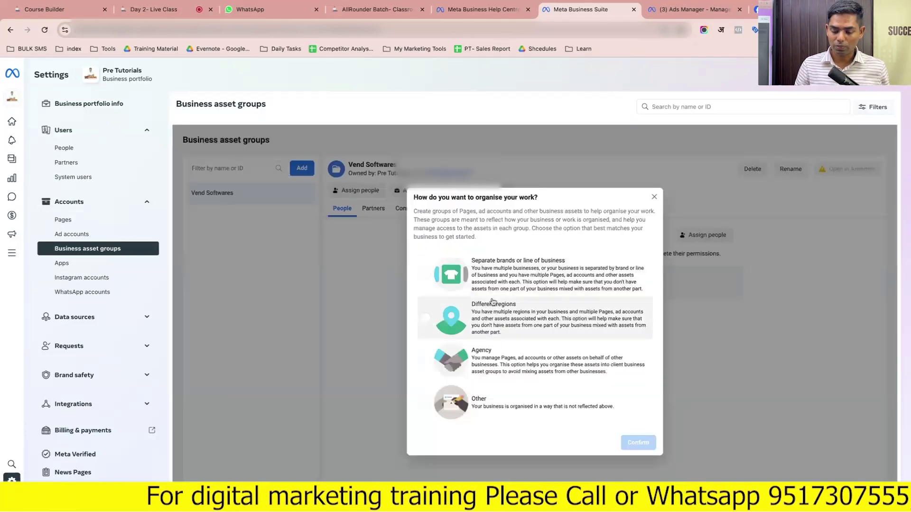
Choose Agency as how the work is organised
scroll(494, 302, "down", 2)
scroll(493, 302, "up", 1)
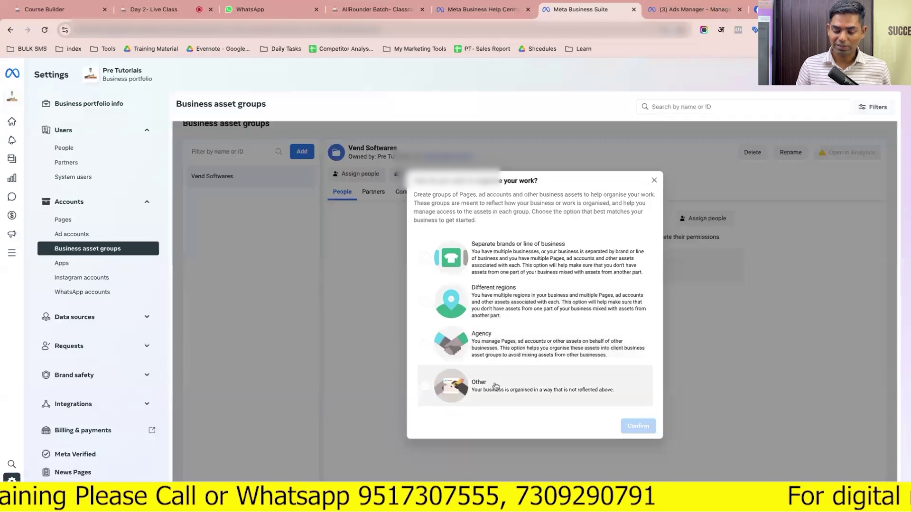
left_click(495, 353)
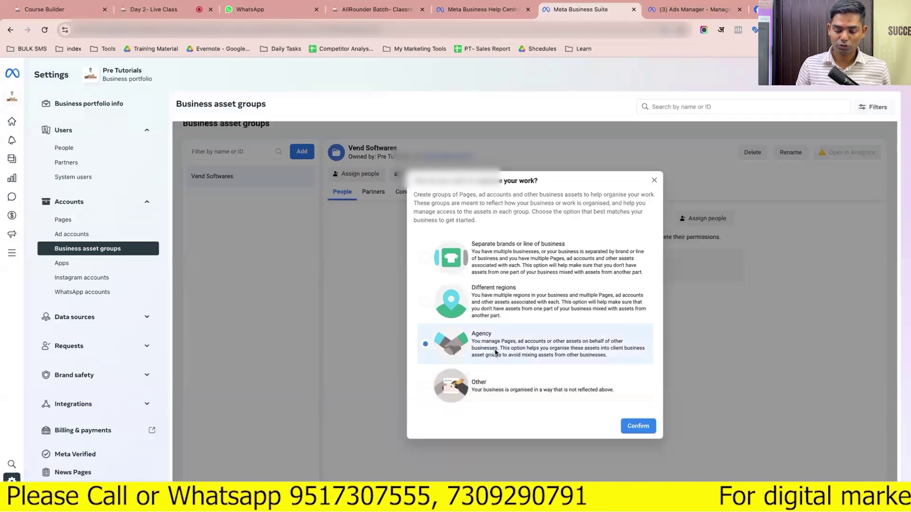
left_click(637, 427)
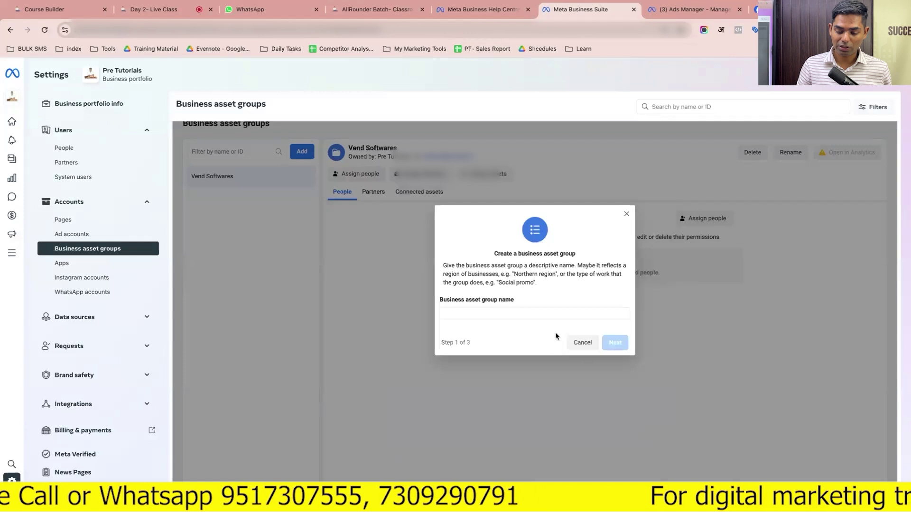
Name the new business asset group 'Test Asset group' and continue
left_click(568, 315)
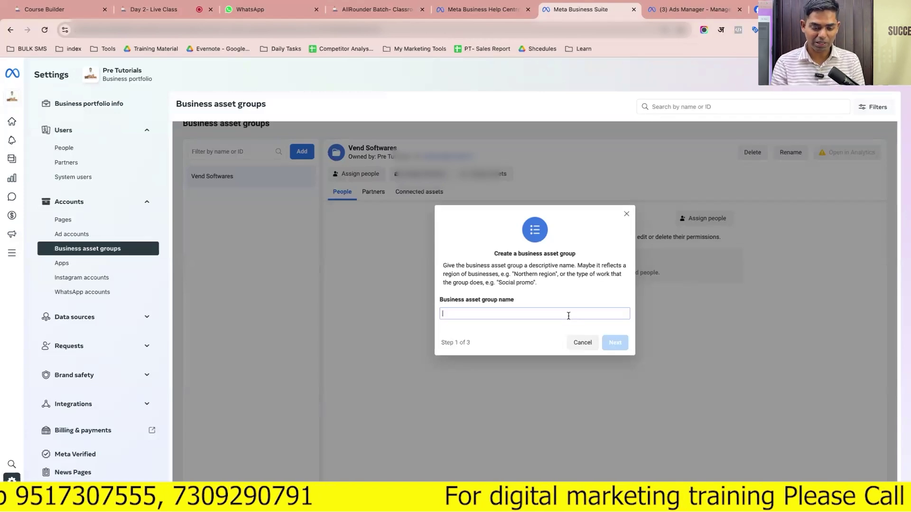
type("Test")
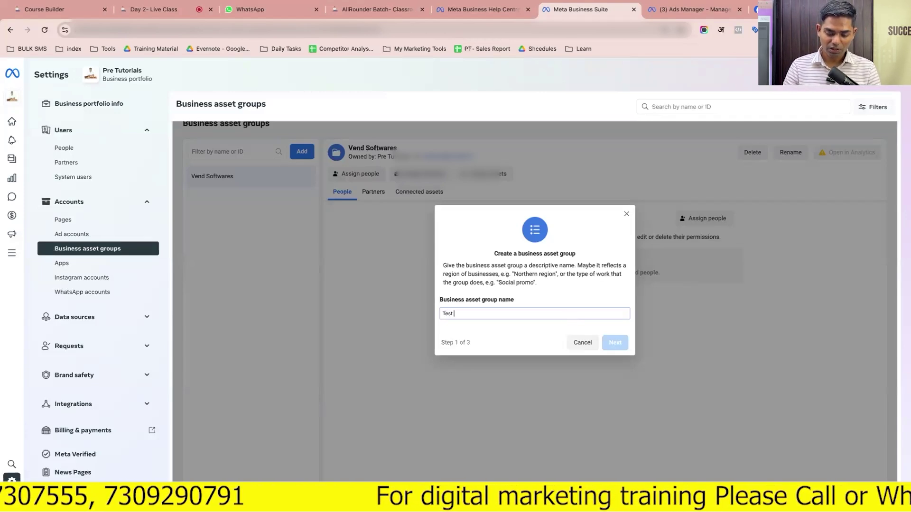
type(" Asset group")
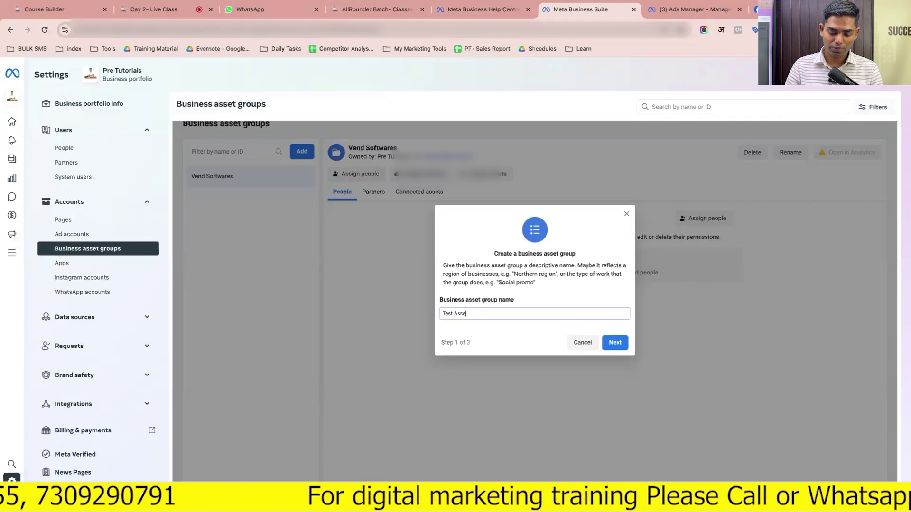
left_click(622, 344)
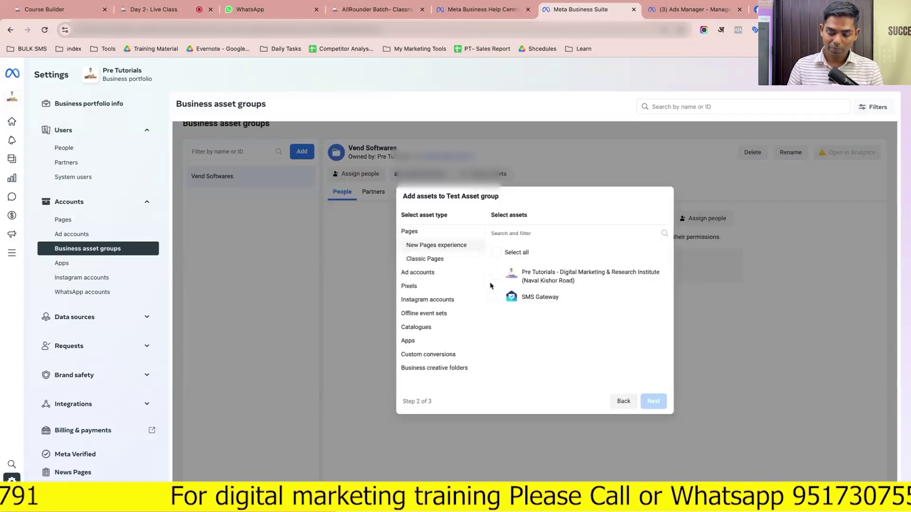
left_click(496, 298)
left_click(424, 274)
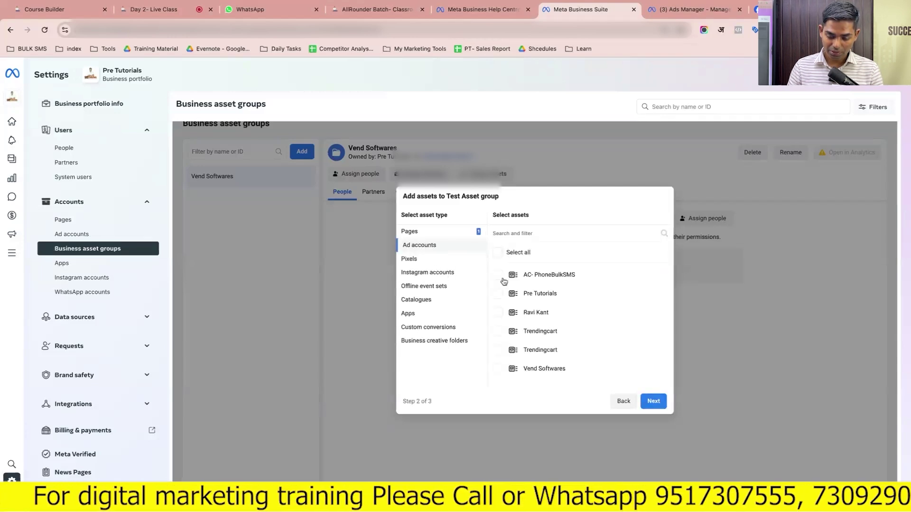
left_click(500, 276)
left_click(427, 261)
left_click(436, 272)
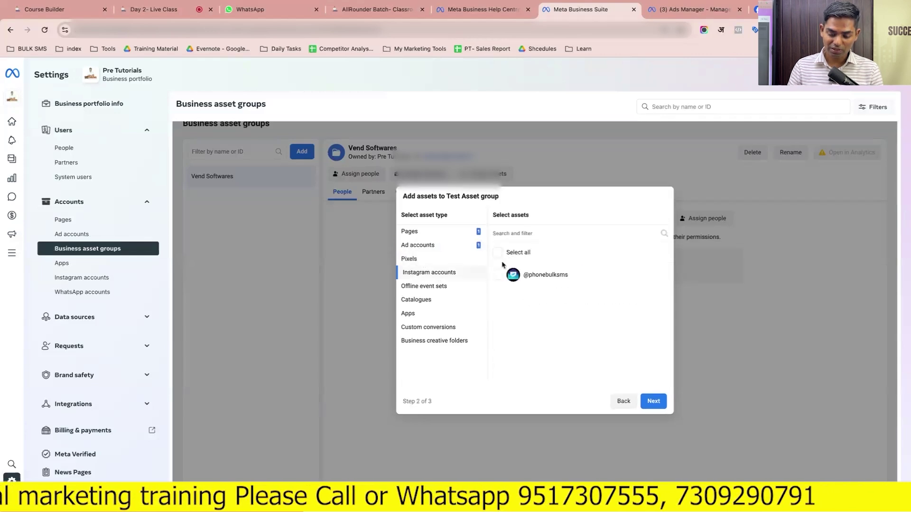
left_click(499, 275)
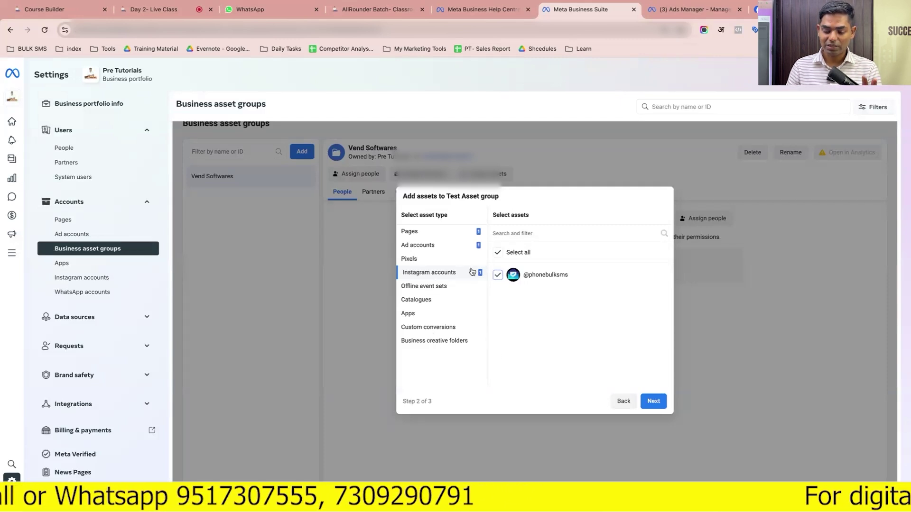
left_click(656, 404)
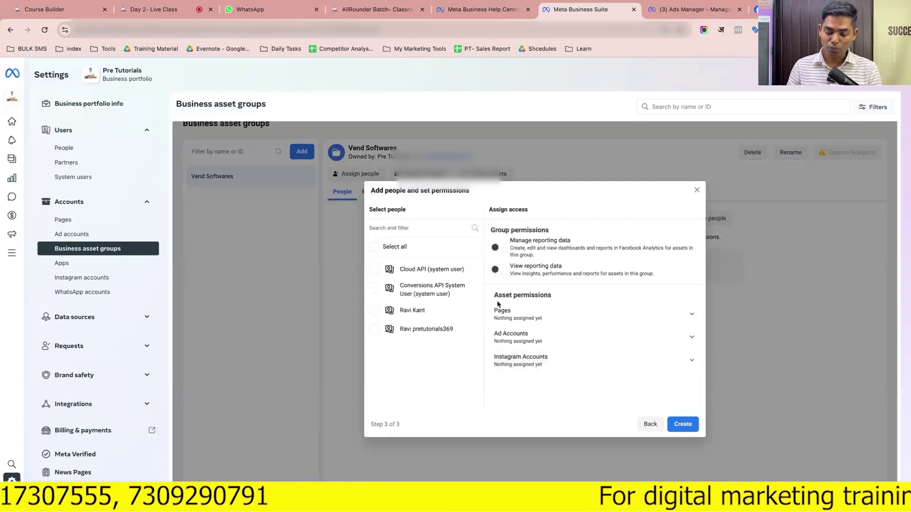
Select a person and grant them full control of Pages and ad accounts
left_click(374, 311)
left_click(511, 313)
scroll(510, 315, "down", 5)
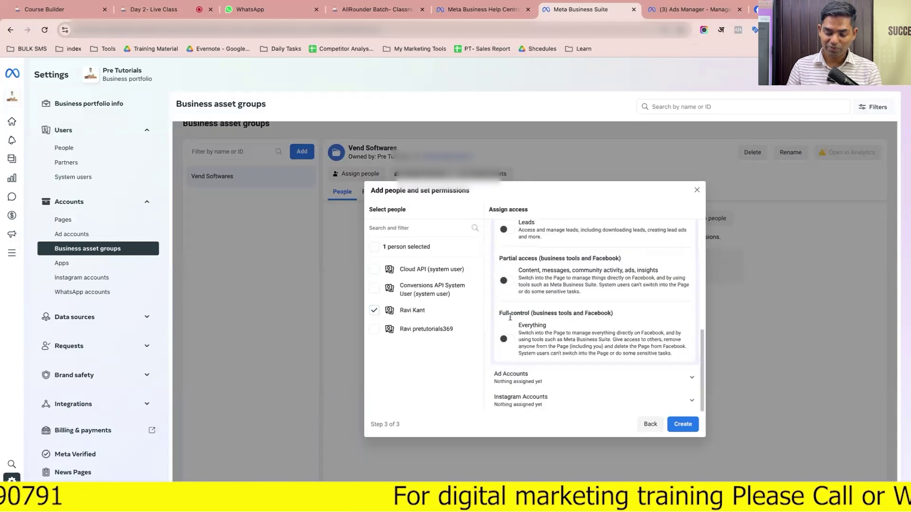
left_click(507, 338)
left_click(523, 379)
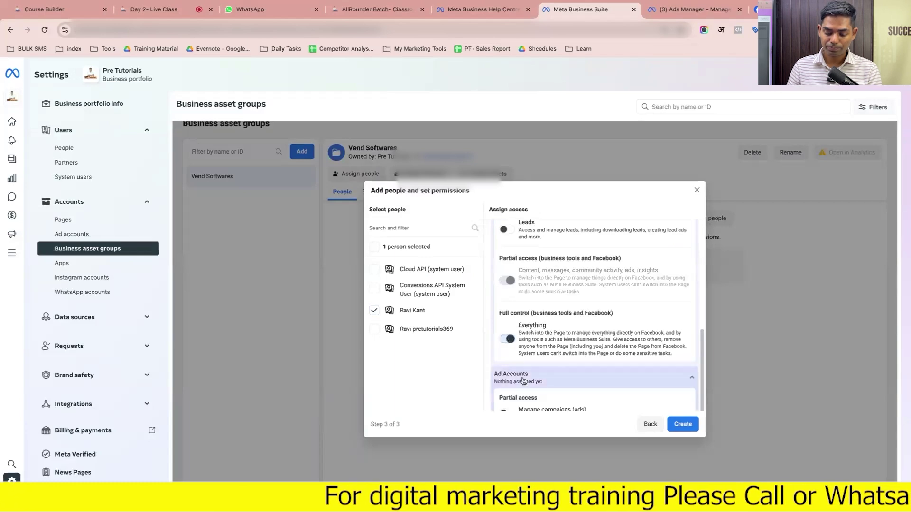
scroll(523, 380, "down", 3)
left_click(509, 369)
Grant full control of Instagram accounts, then create Test Asset group and dismiss the confirmation
left_click(525, 400)
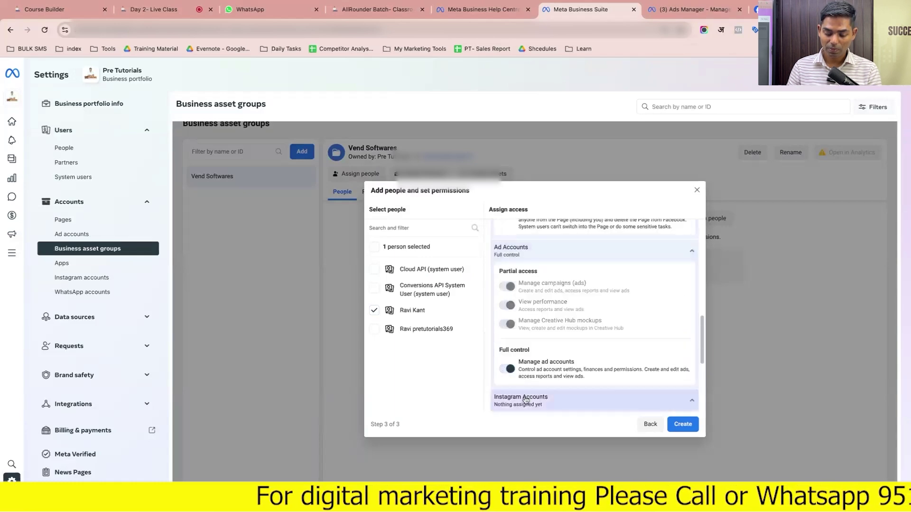
scroll(512, 396, "down", 5)
left_click(506, 389)
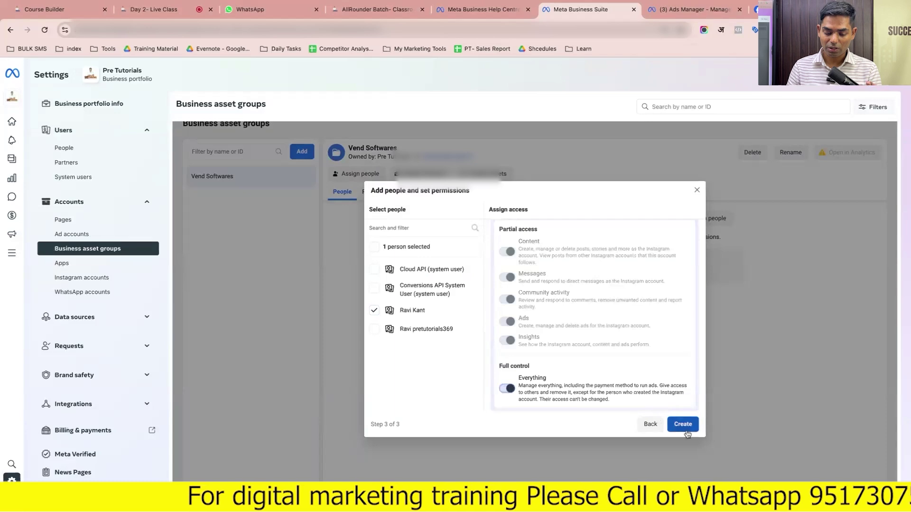
left_click(685, 429)
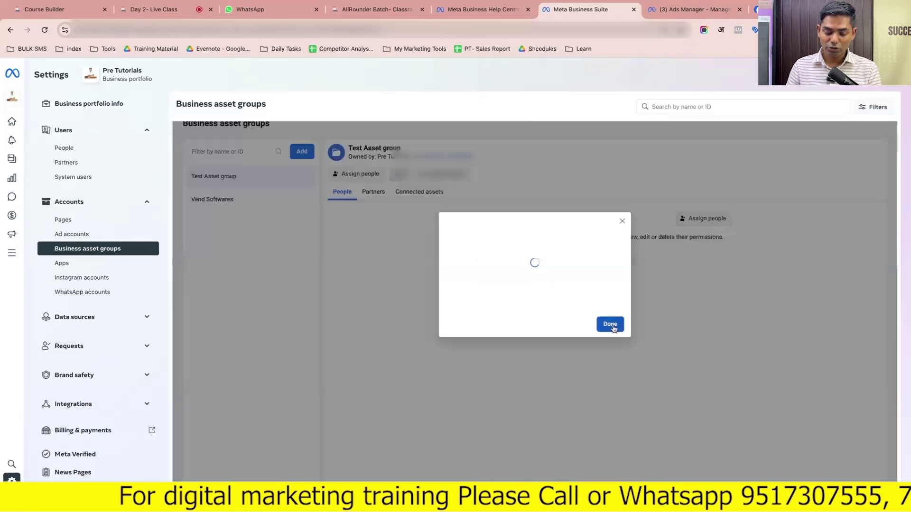
left_click(613, 328)
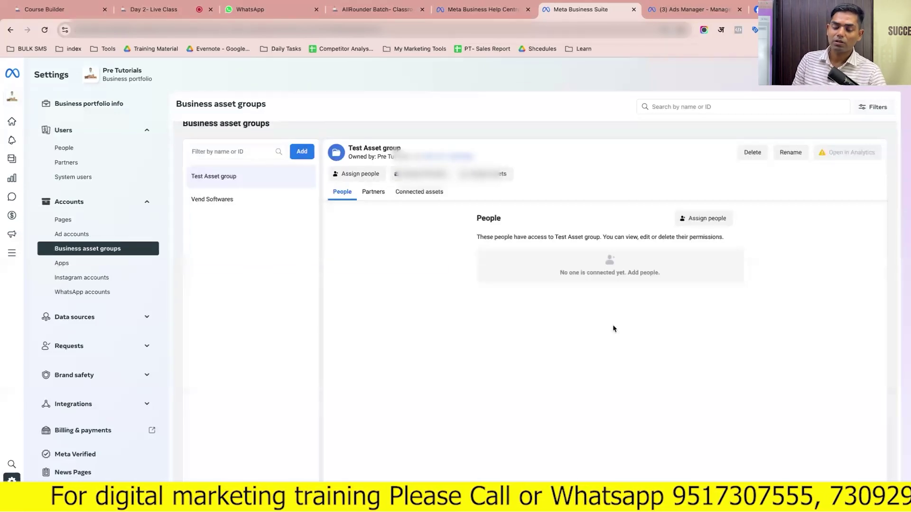
Close Assign people without adding anyone, then go to Apps > Instagram accounts
left_click(700, 220)
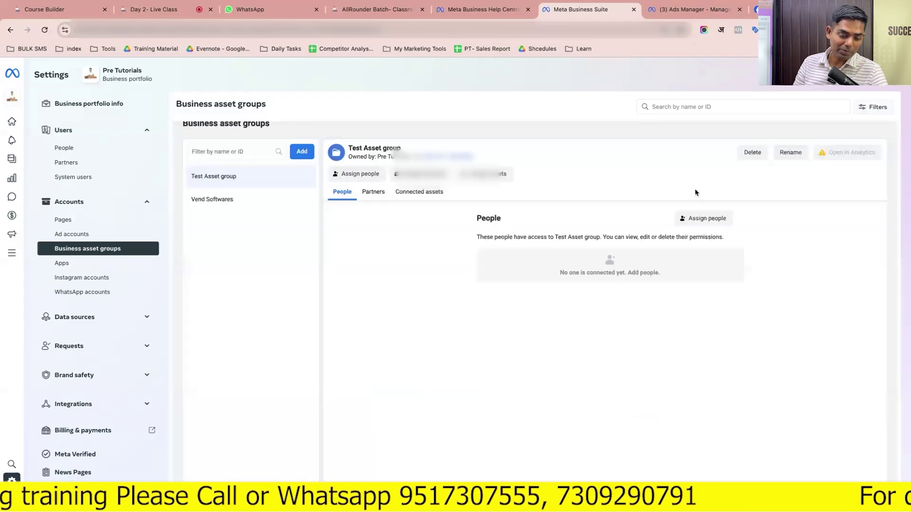
left_click(697, 190)
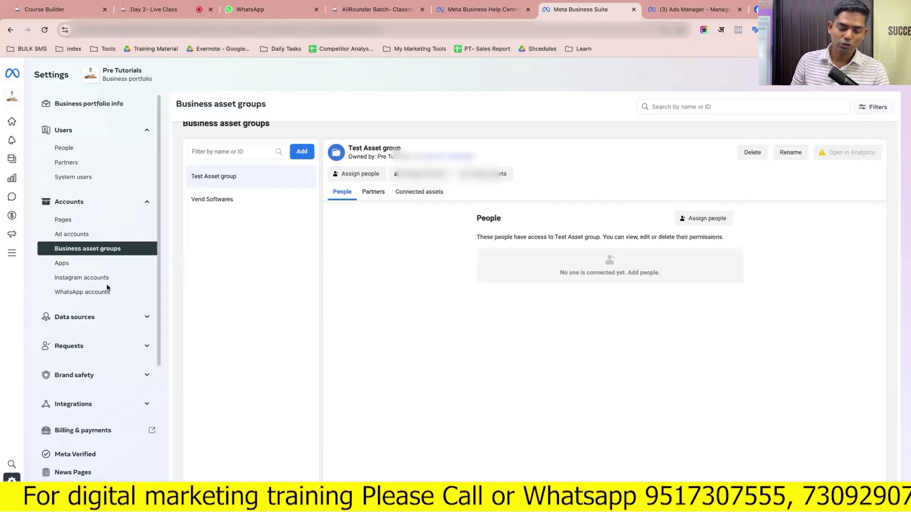
left_click(82, 269)
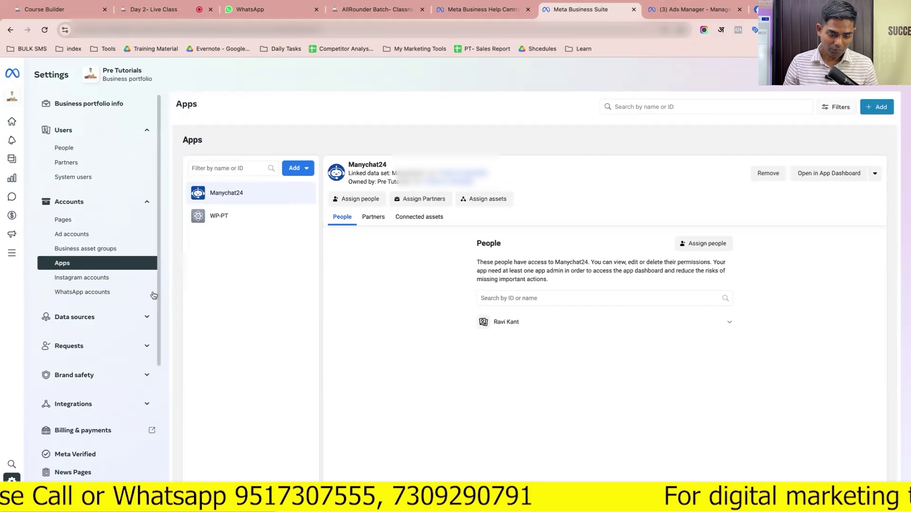
left_click(118, 284)
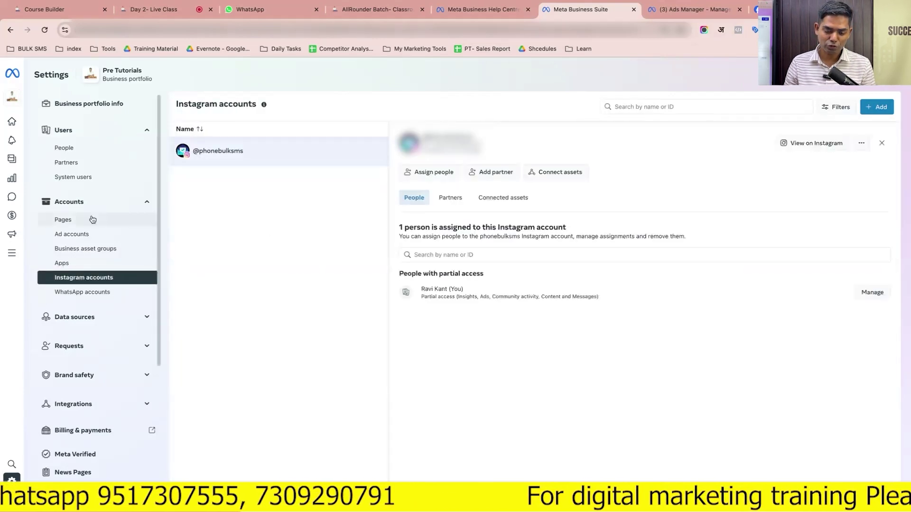
Start claiming an Instagram account, accept the terms, then cancel
left_click(865, 110)
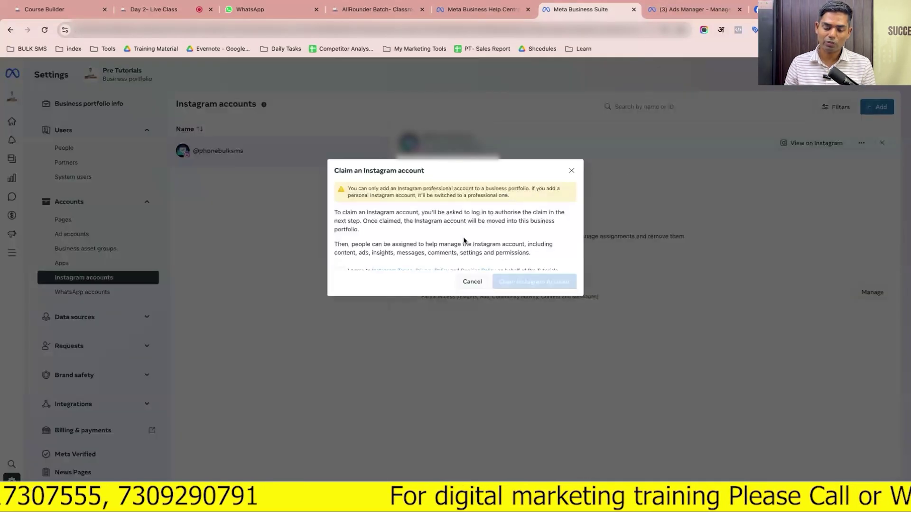
scroll(468, 240, "down", 1)
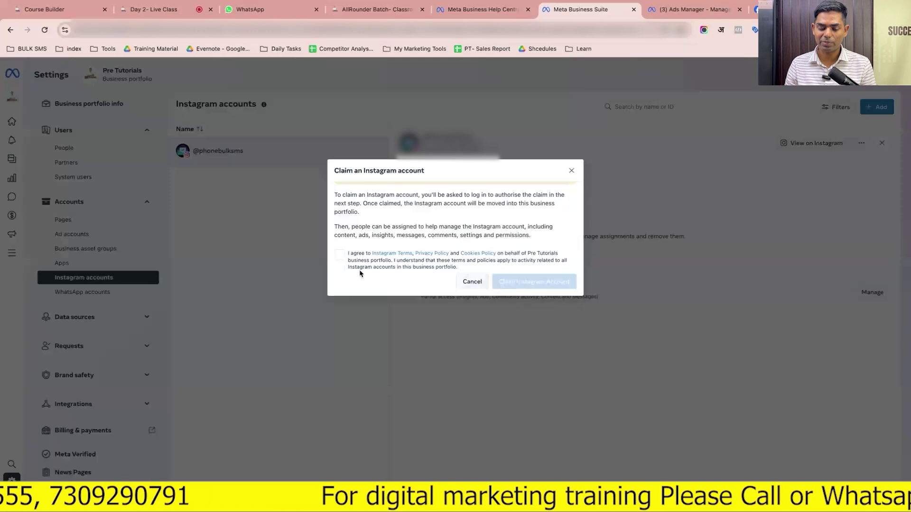
left_click(339, 254)
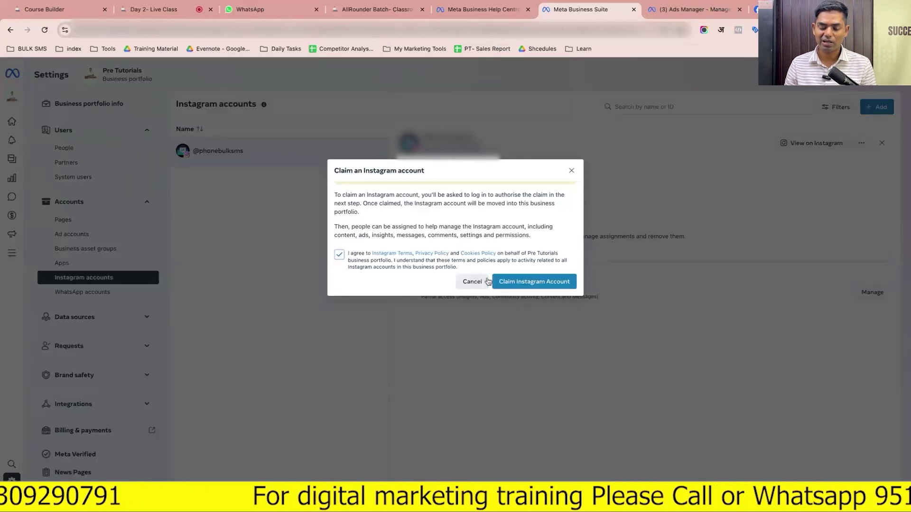
left_click(472, 282)
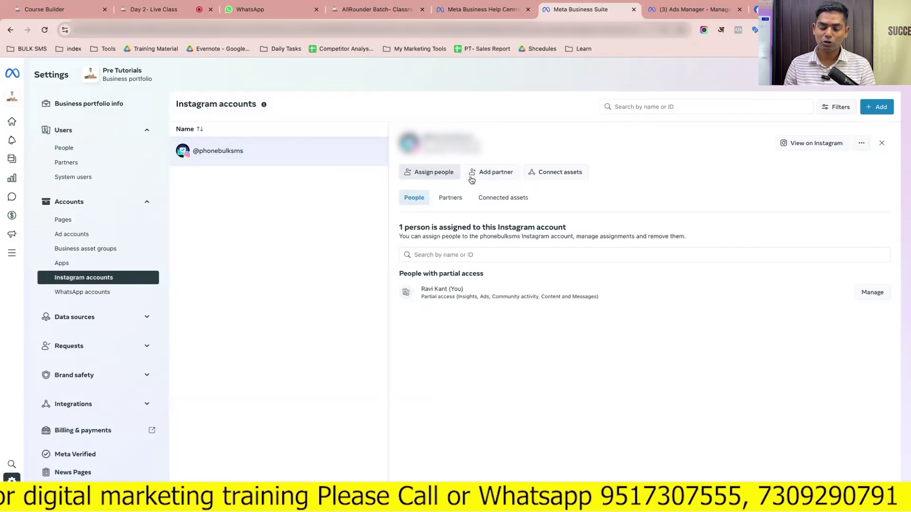
Check the Connect assets options, close them, and open the WhatsApp accounts page
left_click(553, 177)
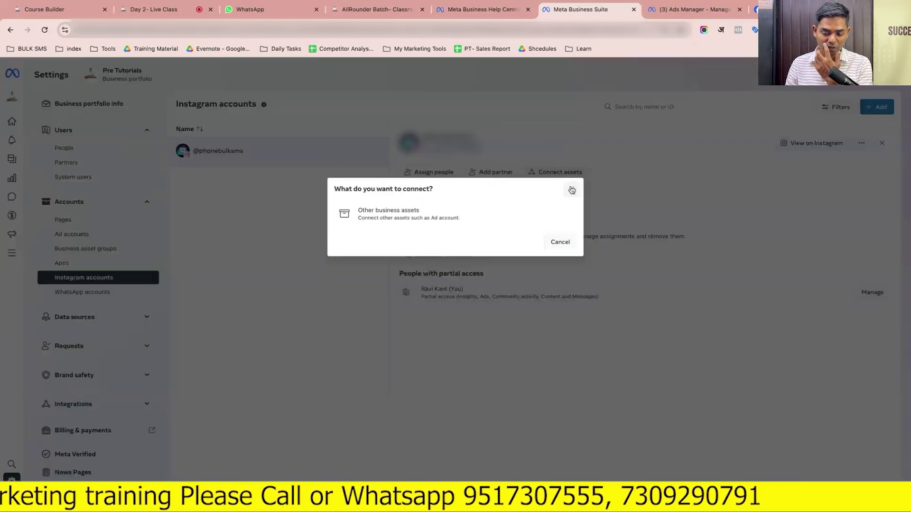
left_click(572, 190)
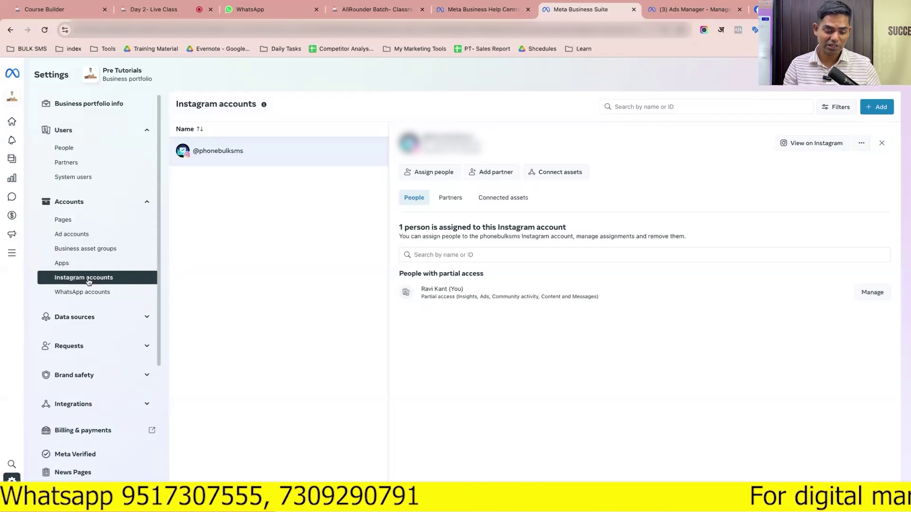
left_click(97, 299)
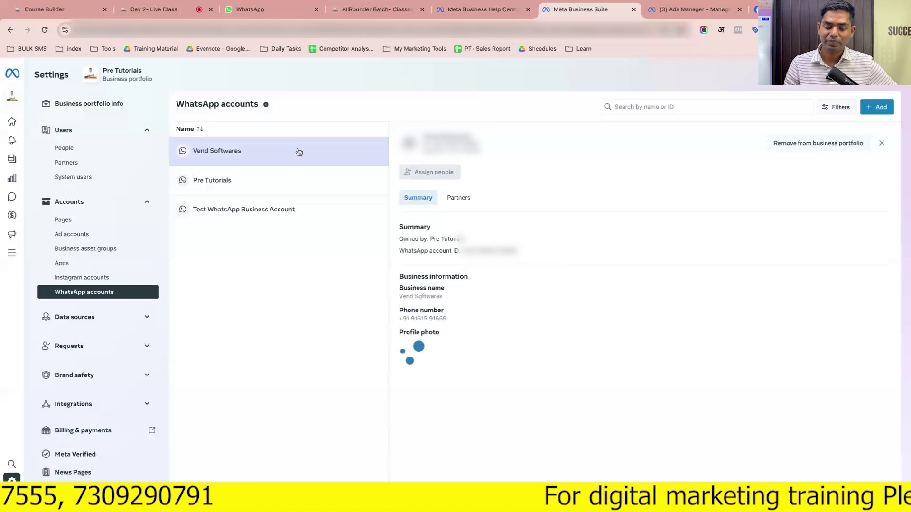
left_click(867, 110)
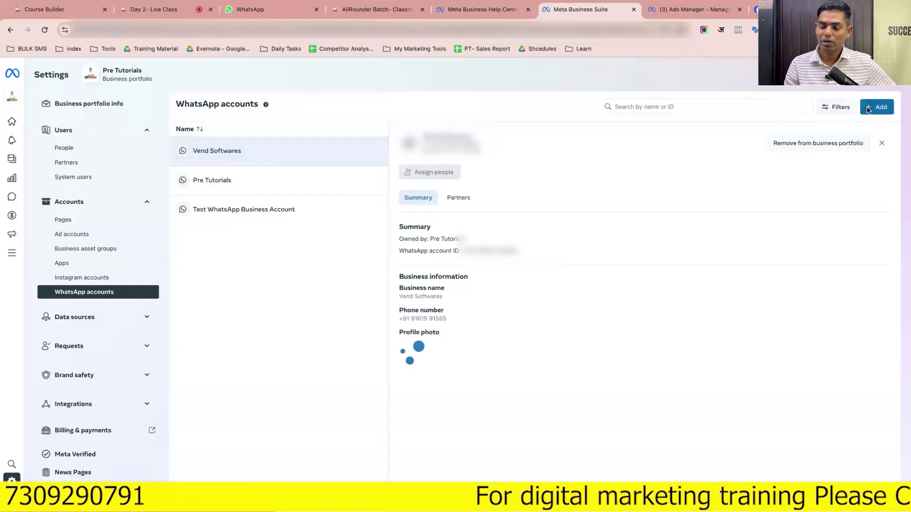
left_click(435, 220)
left_click(563, 283)
left_click(560, 311)
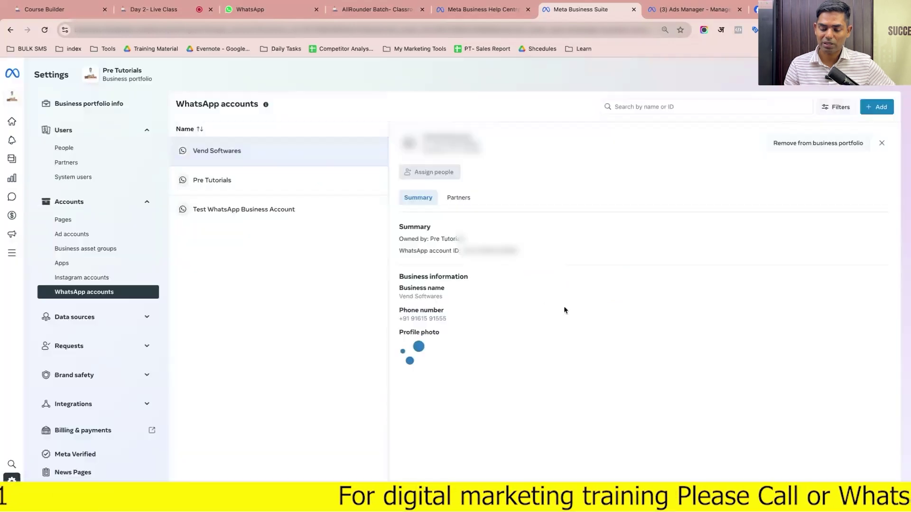